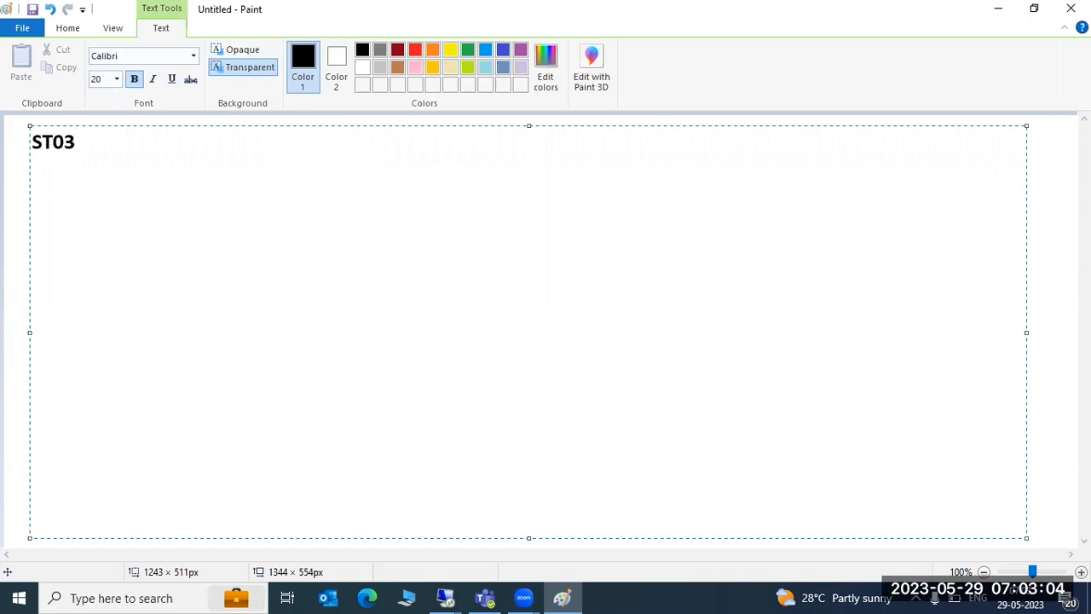
# - Type 'ST03 or ST03N -WO' as the heading text and close the remote connection error dialog
pyautogui.write('ST03')
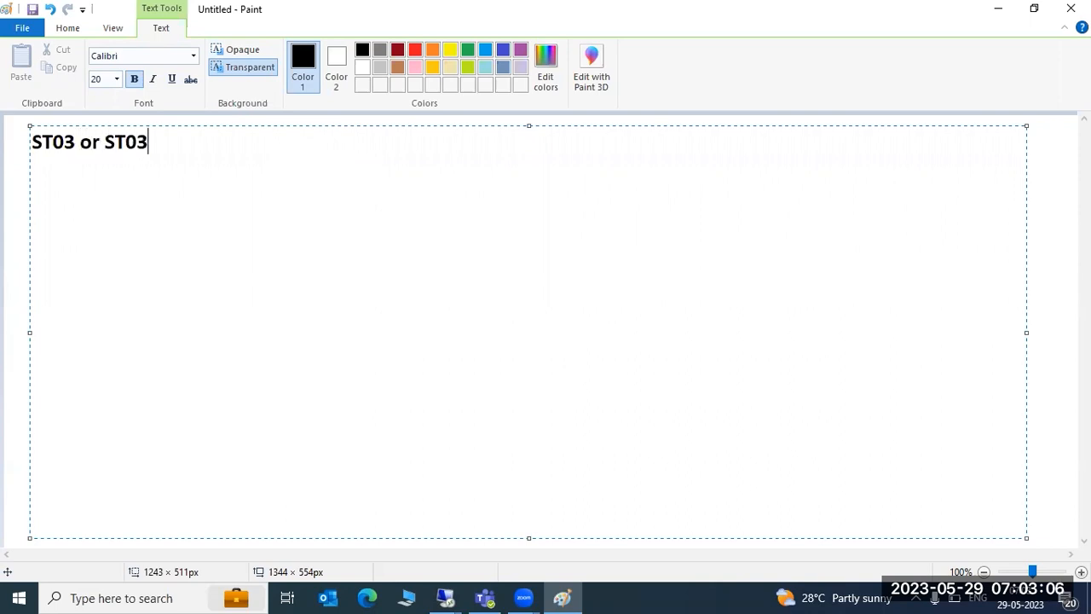
pyautogui.write('N -WO')
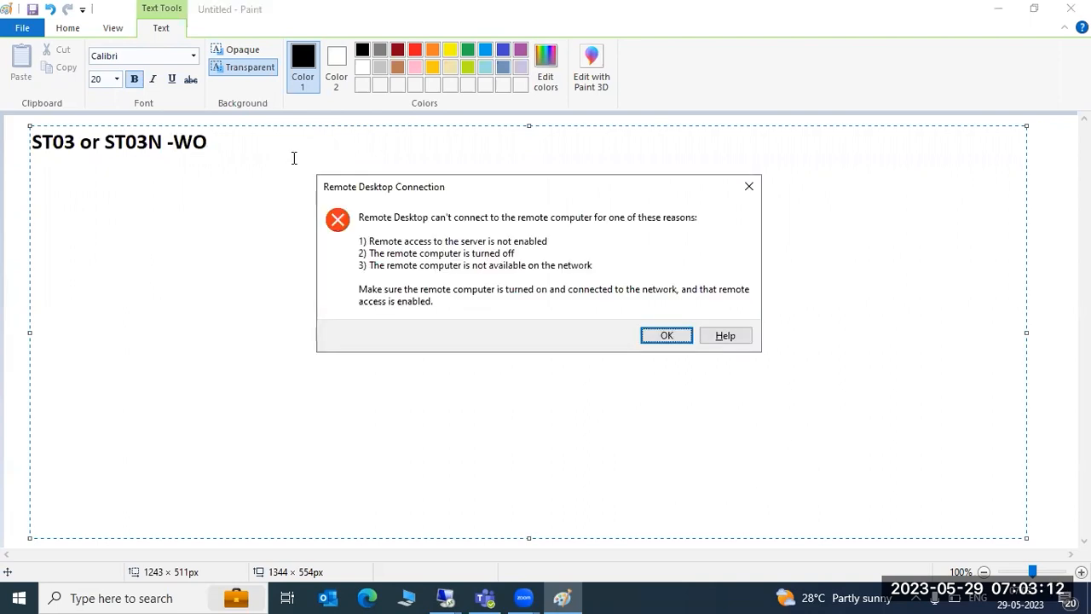
pyautogui.click(749, 187)
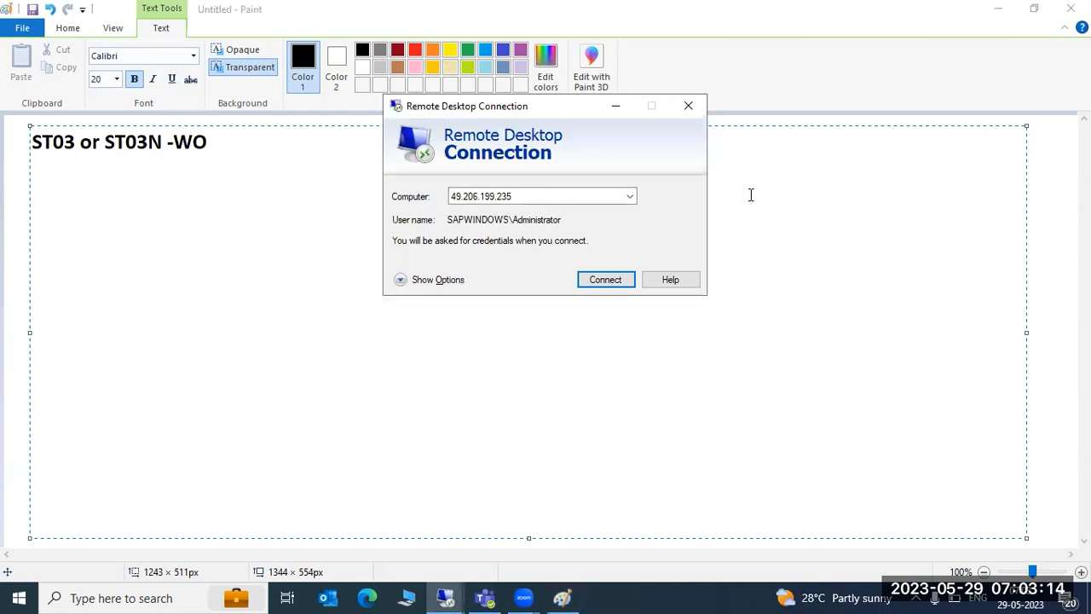
pyautogui.click(332, 180)
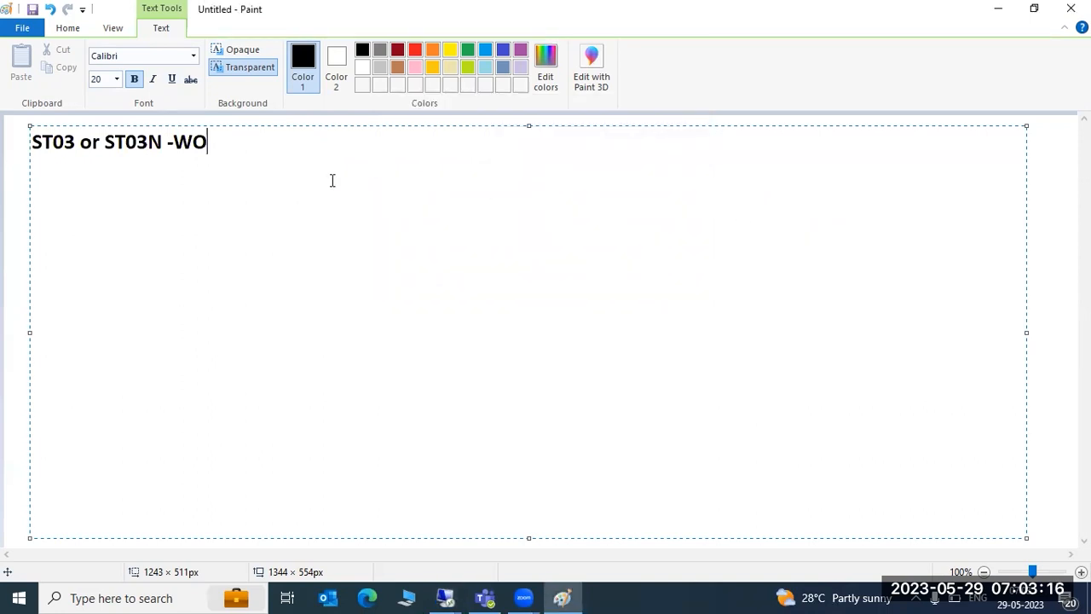
# - Complete the heading so it reads 'ST03 or ST03N -WORKLOAD MONITOR or ANALYSIS :'
pyautogui.press('BackSpace')
pyautogui.write('ORKLOAD ')
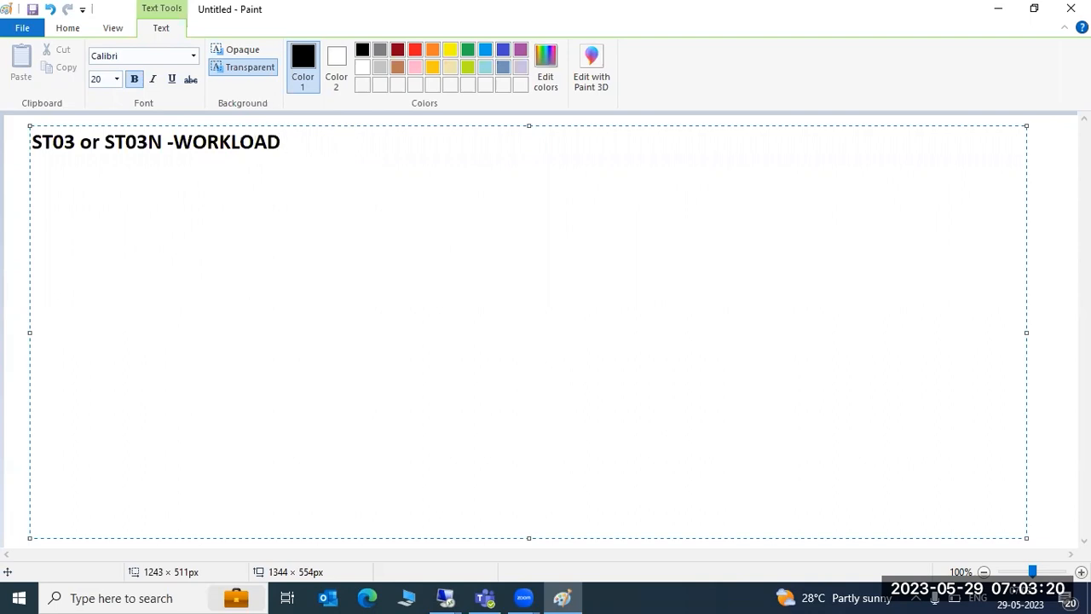
pyautogui.write('MONI')
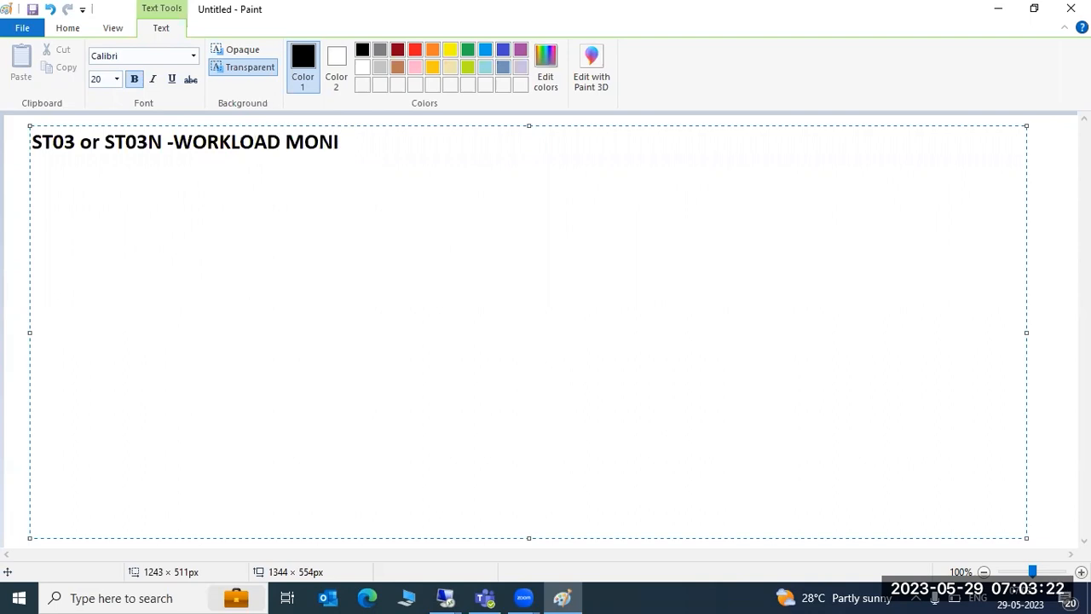
pyautogui.write('TOR or')
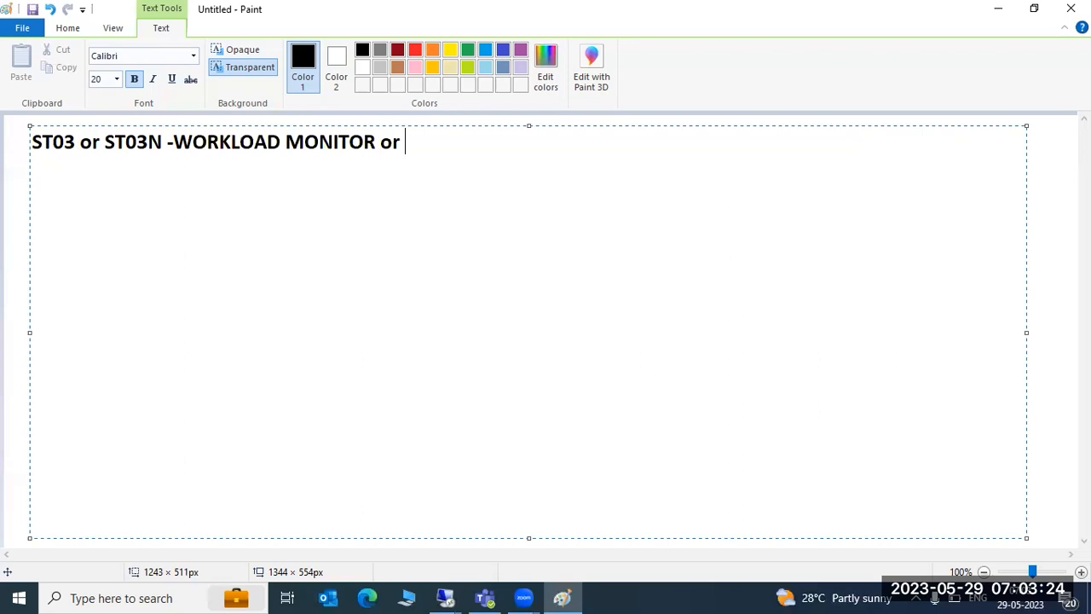
pyautogui.write(' ANALYSIS :')
# - Add a line of equals signs beneath the heading
pyautogui.press('Return')
pyautogui.write('======================================== ')
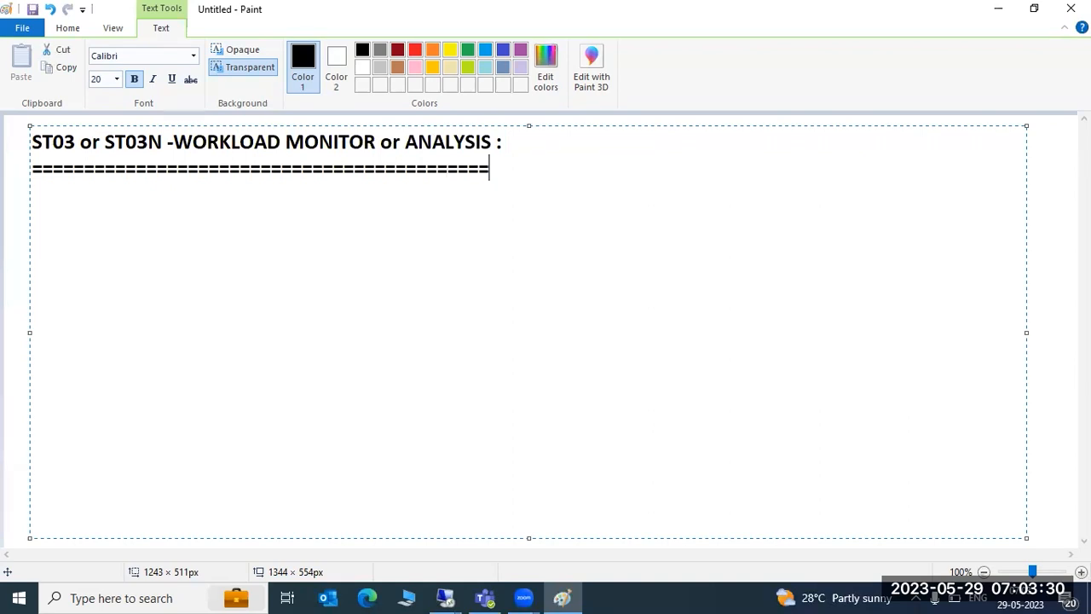
pyautogui.write('ST01 ')
pyautogui.write('ST02-')
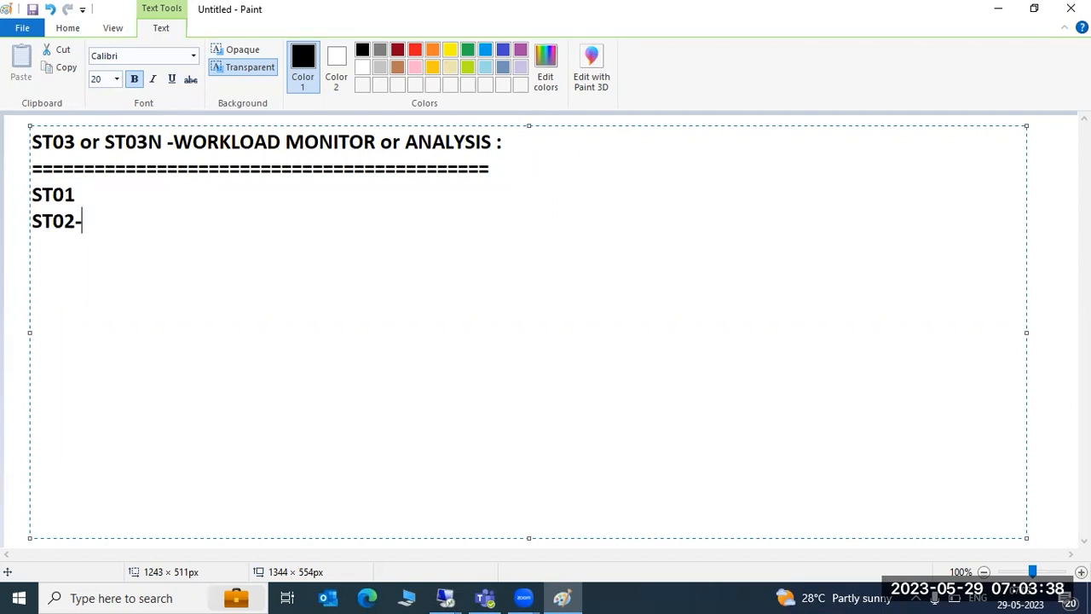
# - List 'ST01', 'ST02-' and 'ST03 -' on separate lines below the separator
pyautogui.press('Return')
pyautogui.write('ST03 -')
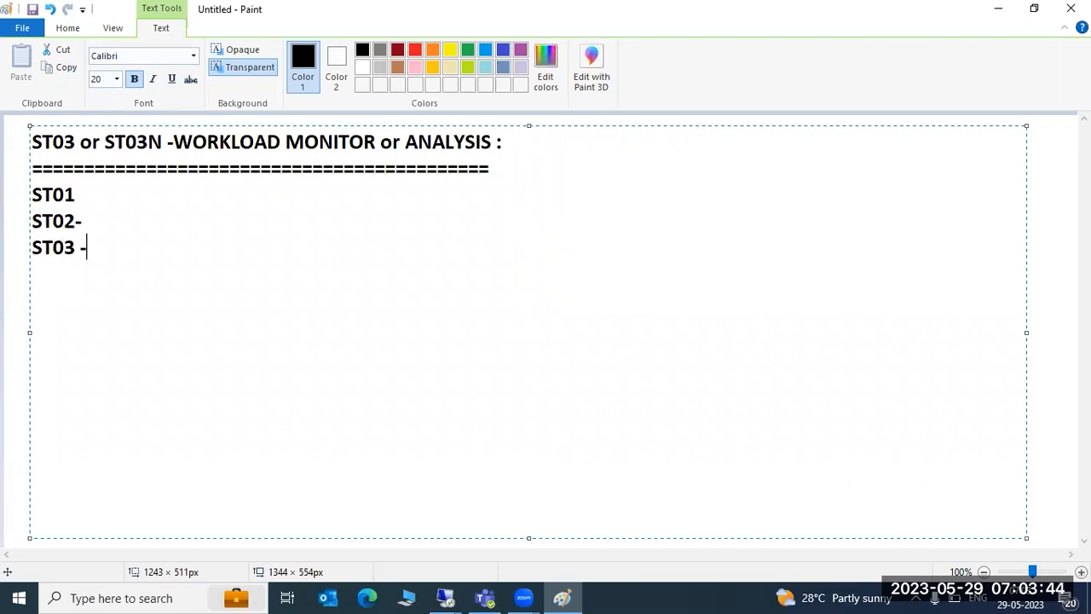
pyautogui.moveTo(449, 588)
pyautogui.click(522, 521)
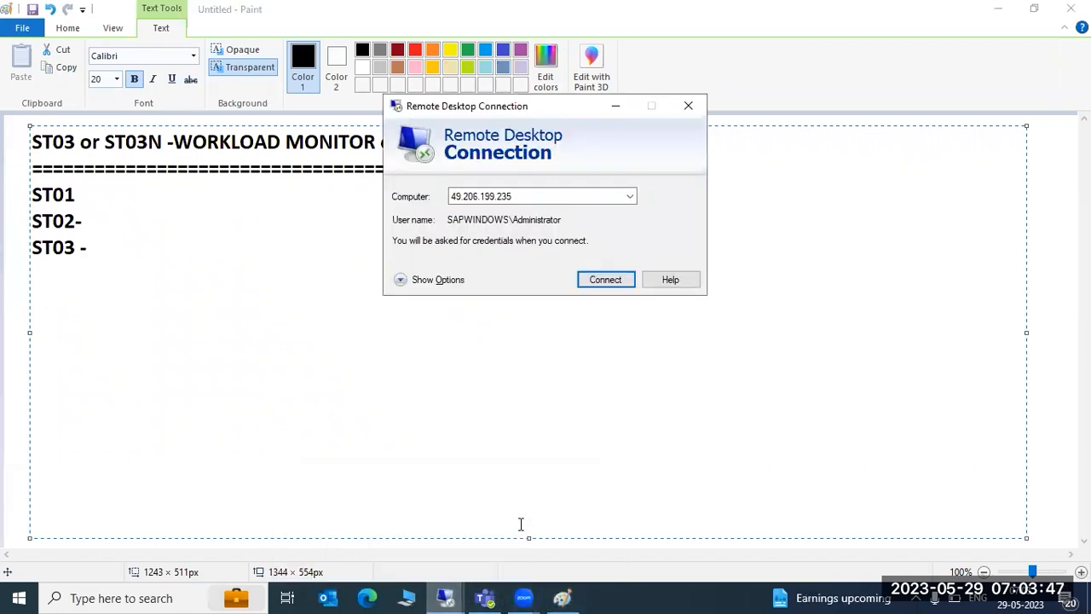
pyautogui.click(601, 279)
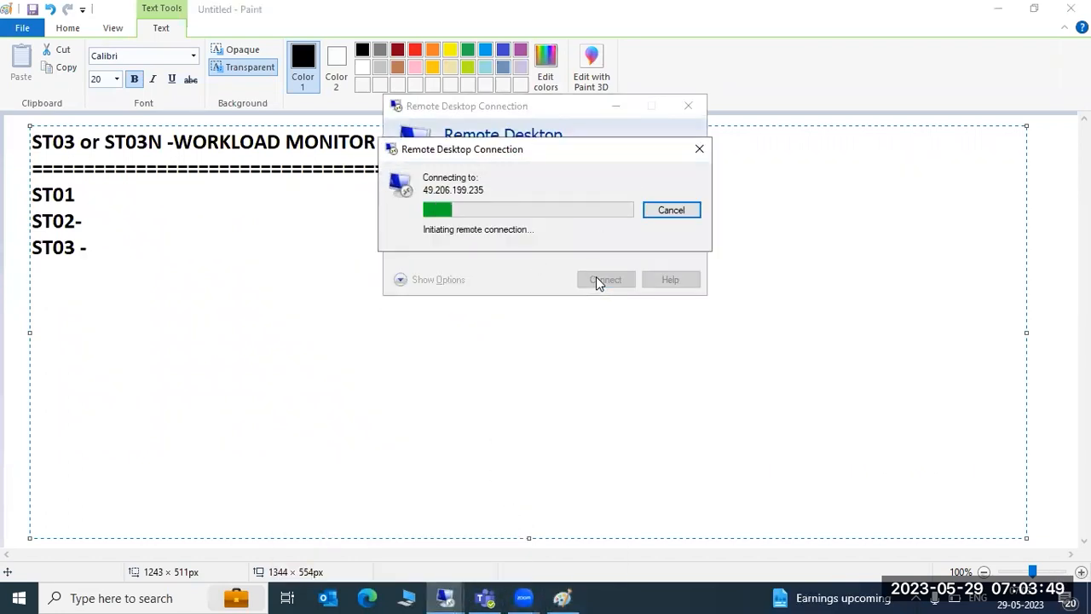
pyautogui.click(673, 210)
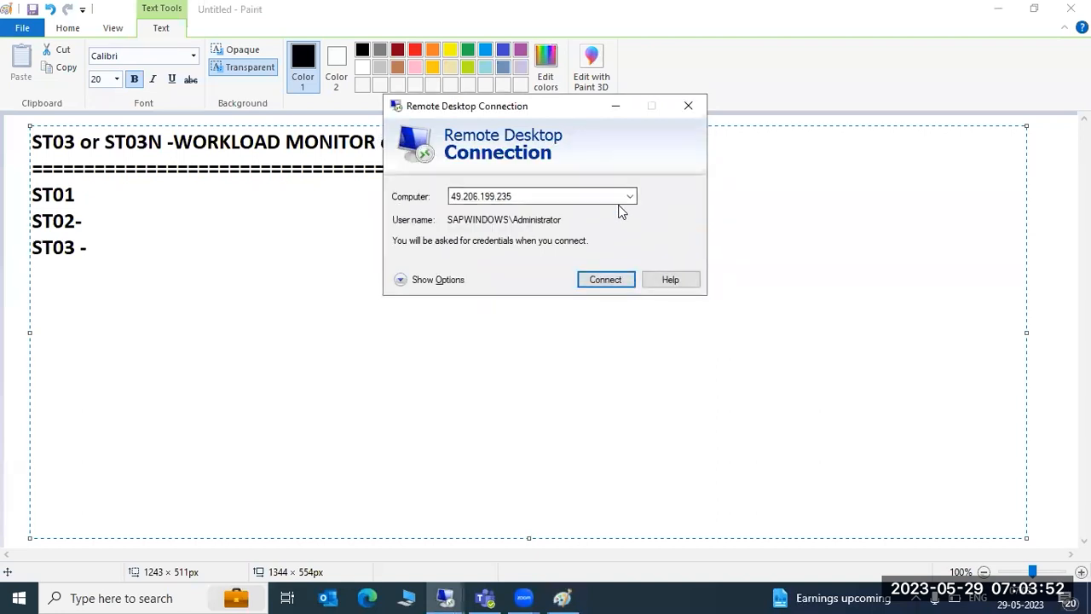
# - Select the computer address 49.206.199.235:36 from the history and connect
pyautogui.click(632, 197)
pyautogui.click(502, 236)
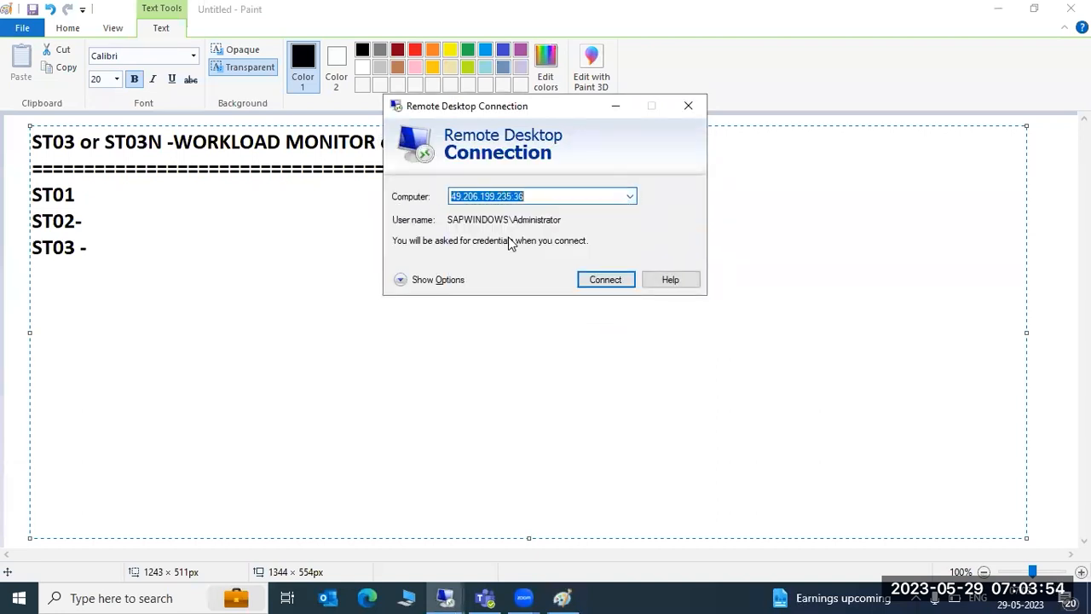
pyautogui.click(604, 279)
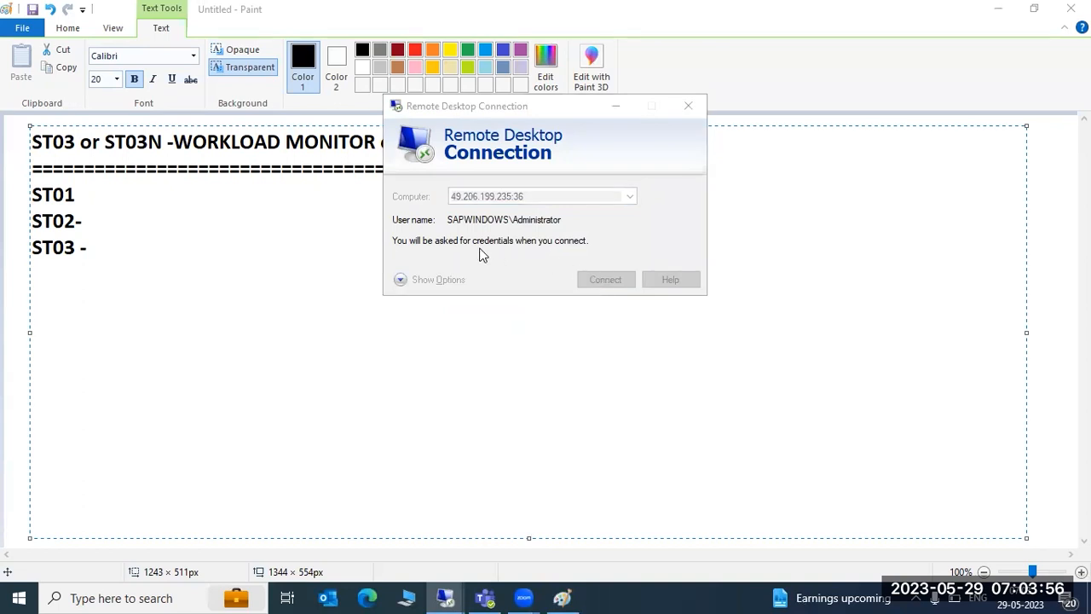
# - Try to sign in with a different account by entering its user name and password
pyautogui.click(415, 264)
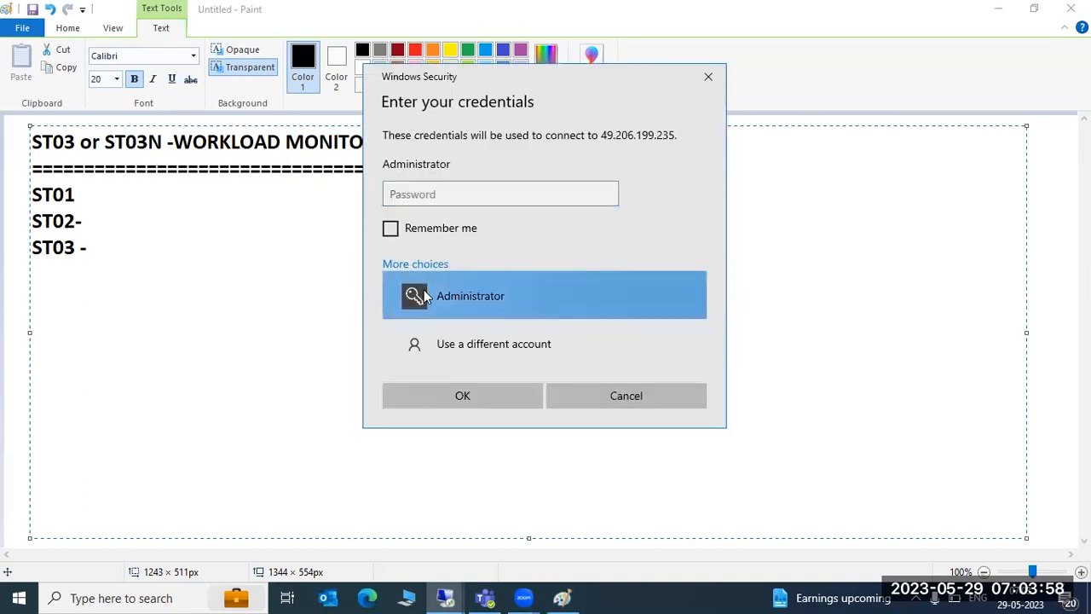
pyautogui.click(452, 339)
pyautogui.write('SAP')
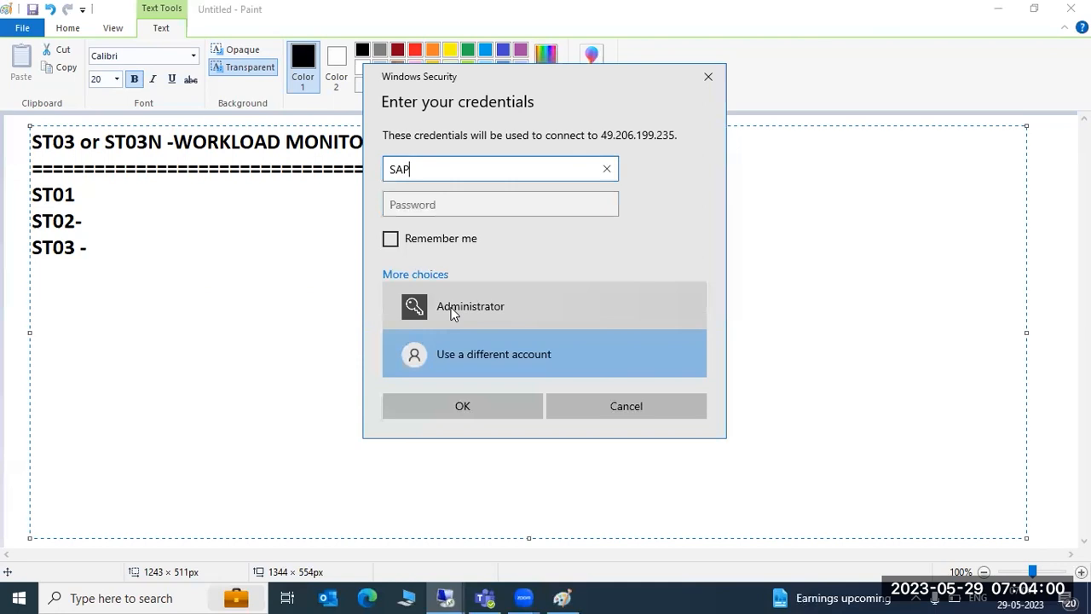
pyautogui.press('Tab')
pyautogui.write('••')
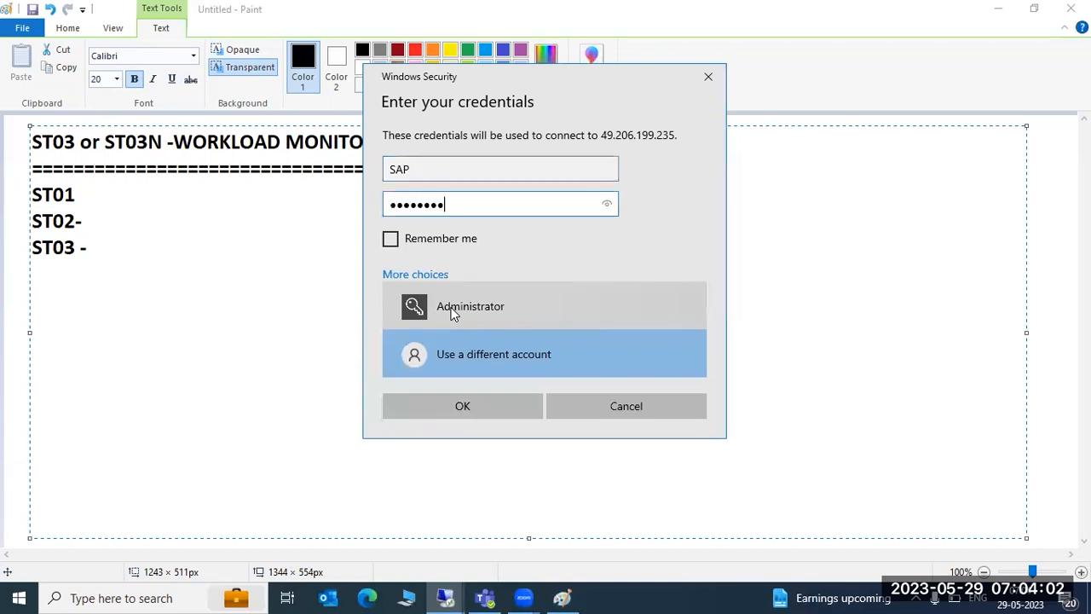
pyautogui.write('••••••')
pyautogui.press('Return')
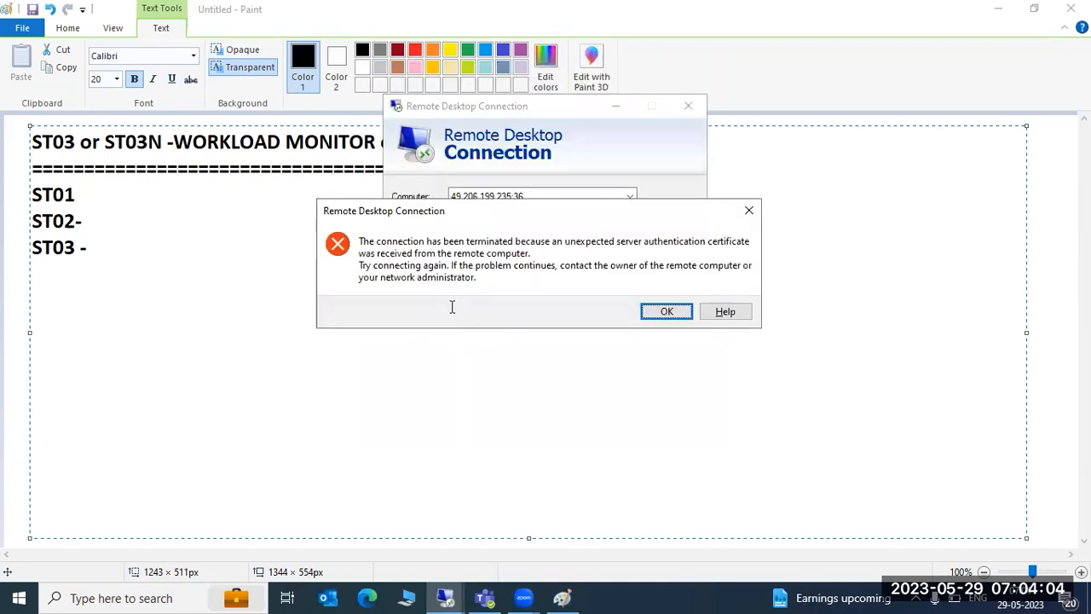
# - Dismiss the certificate error, reconnect, and choose to use a different account
pyautogui.press('Return')
pyautogui.click(603, 282)
pyautogui.click(407, 265)
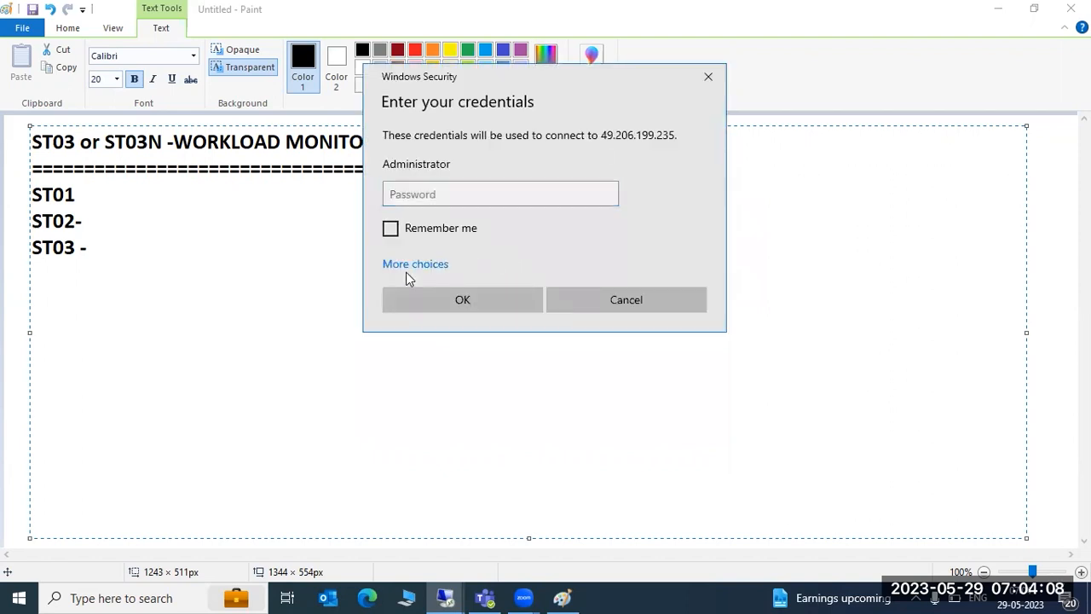
pyautogui.click(468, 348)
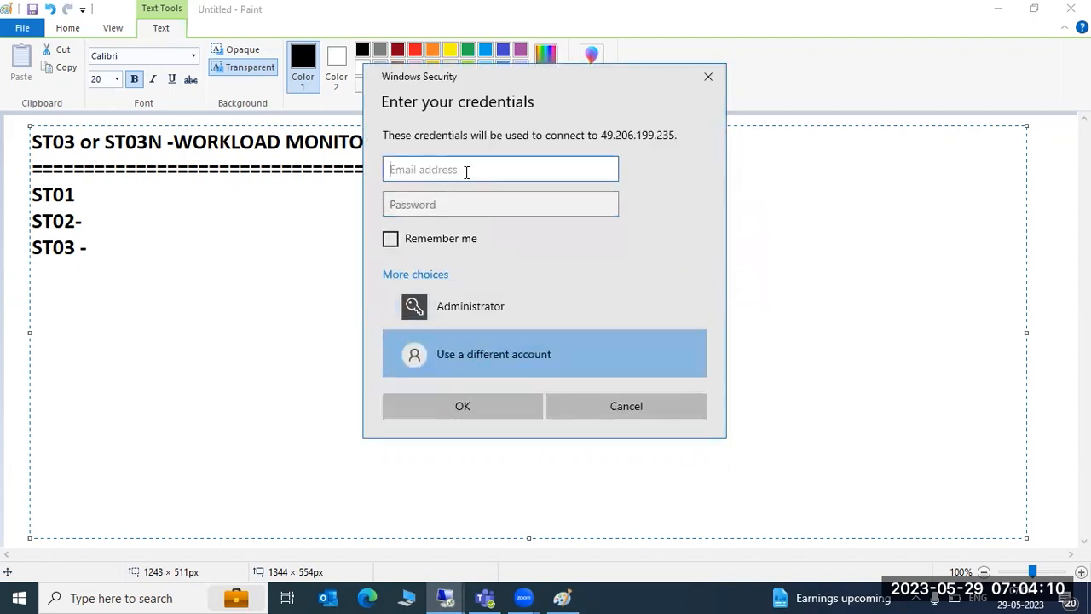
# - Sign in with the account user name and password and accept the unverified certificate warning
pyautogui.write('SAP')
pyautogui.press('Tab')
pyautogui.write('*********')
pyautogui.press('Return')
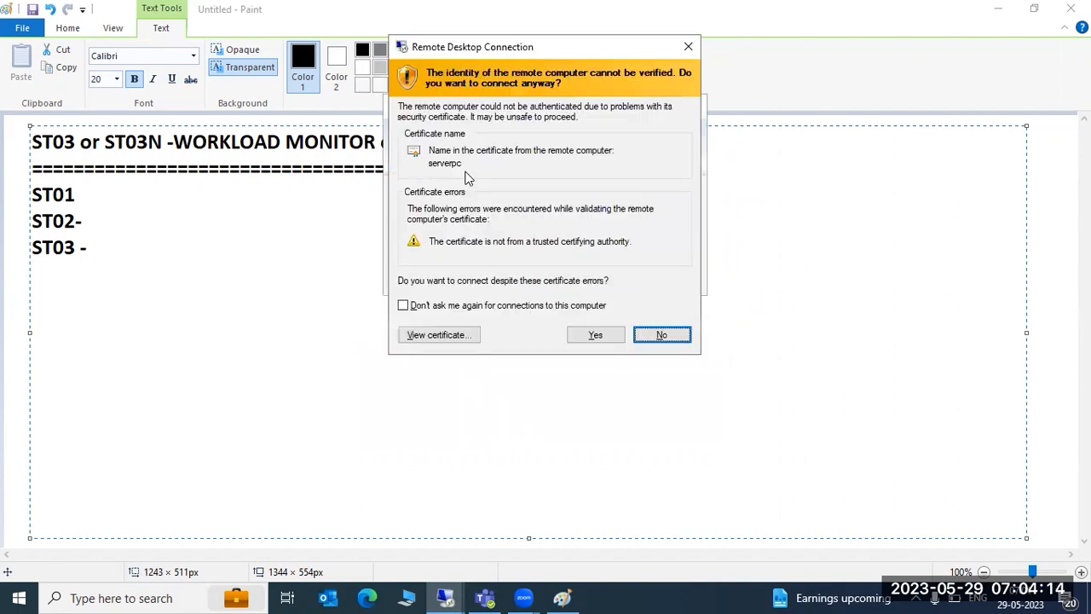
pyautogui.click(595, 334)
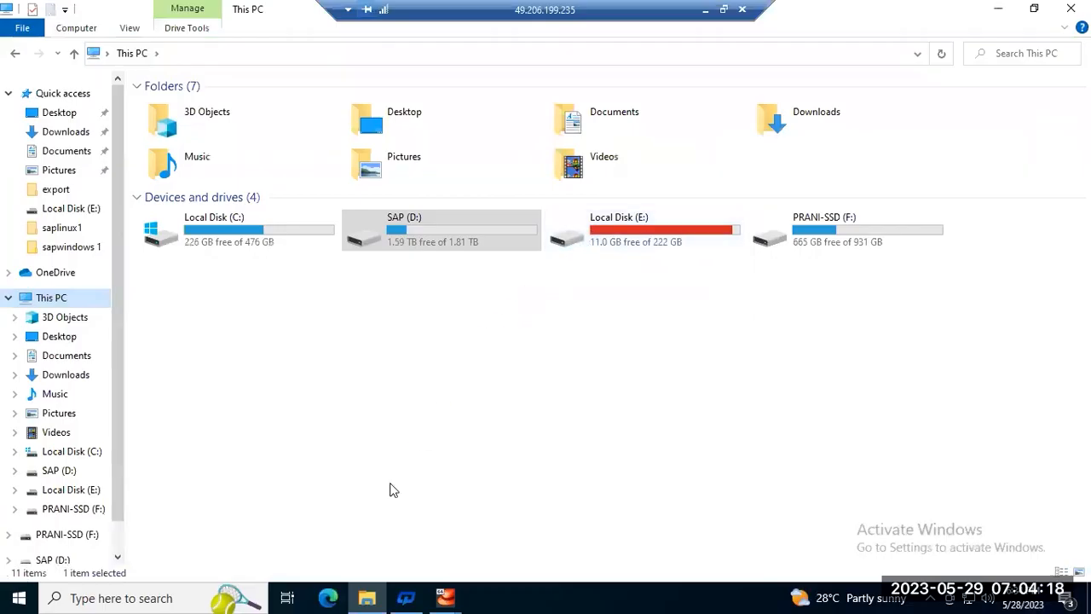
# - Dismiss the remote desktop disconnection message
pyautogui.moveTo(445, 596)
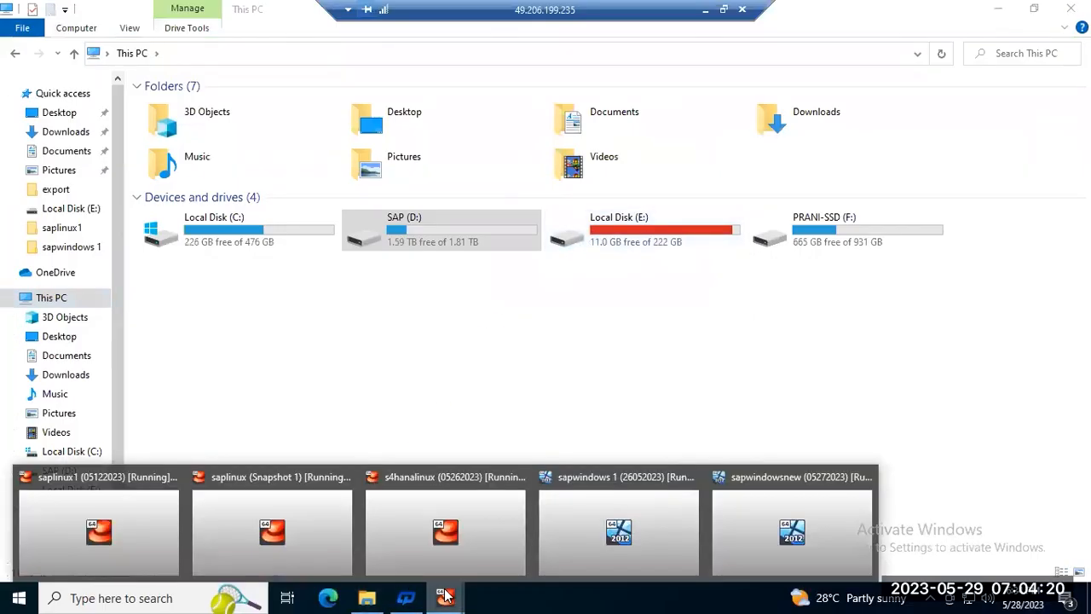
pyautogui.click(562, 341)
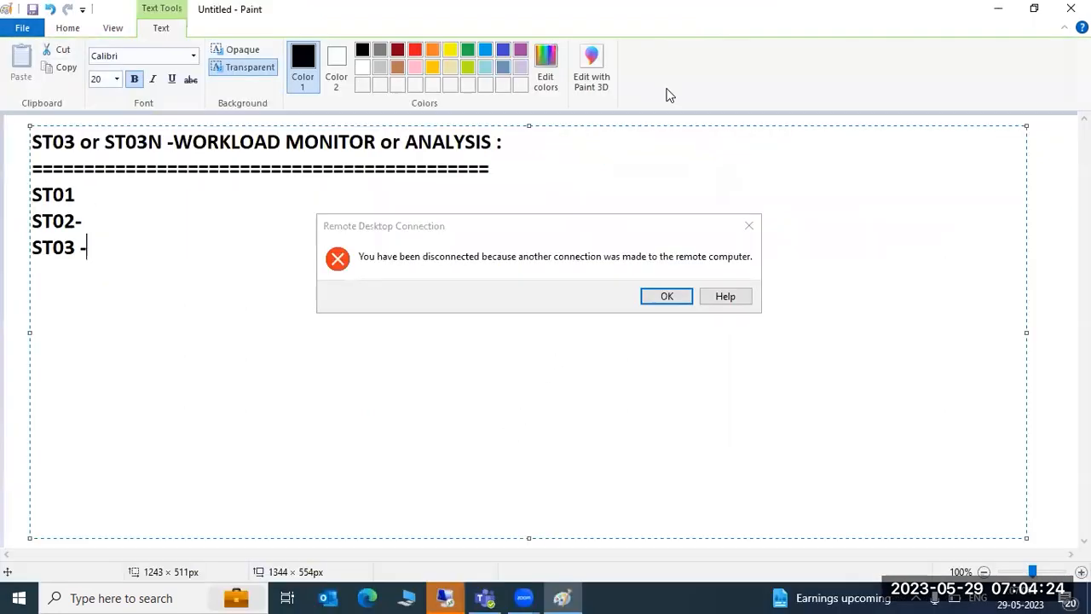
pyautogui.click(662, 294)
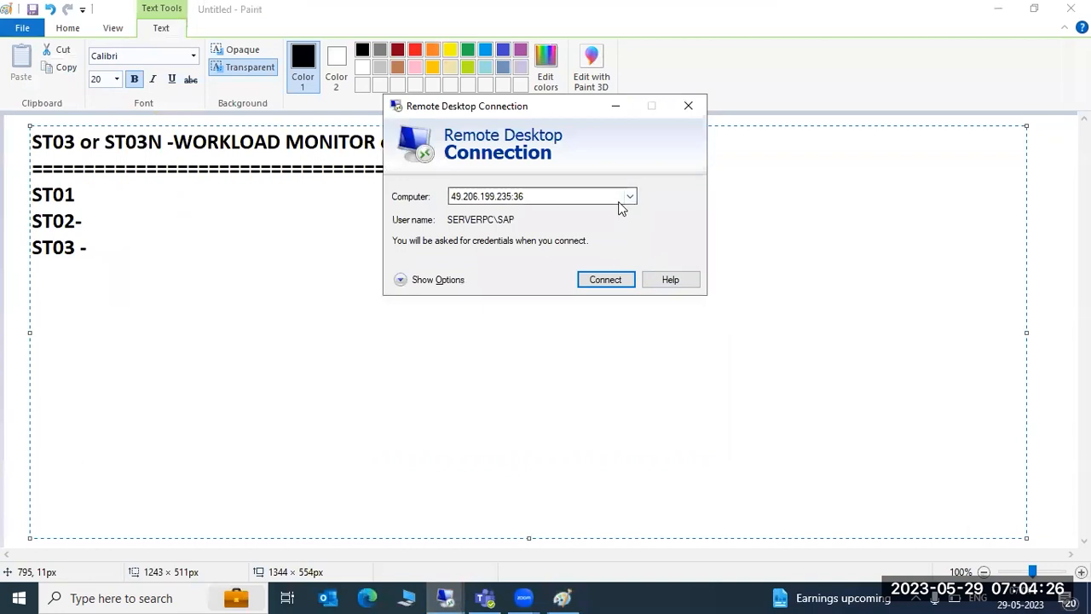
pyautogui.click(629, 196)
pyautogui.click(481, 237)
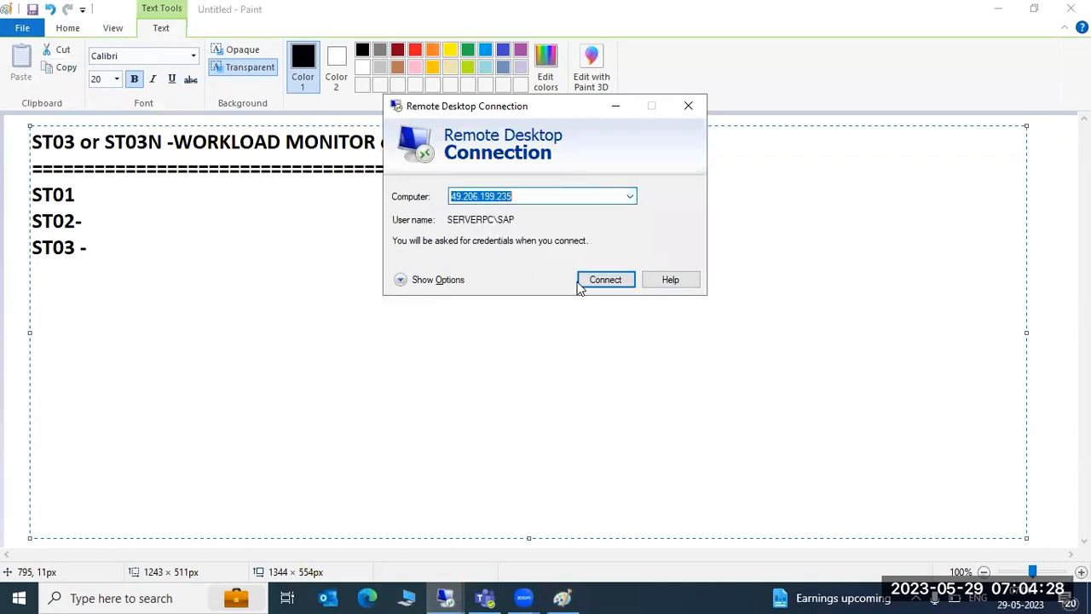
pyautogui.click(604, 280)
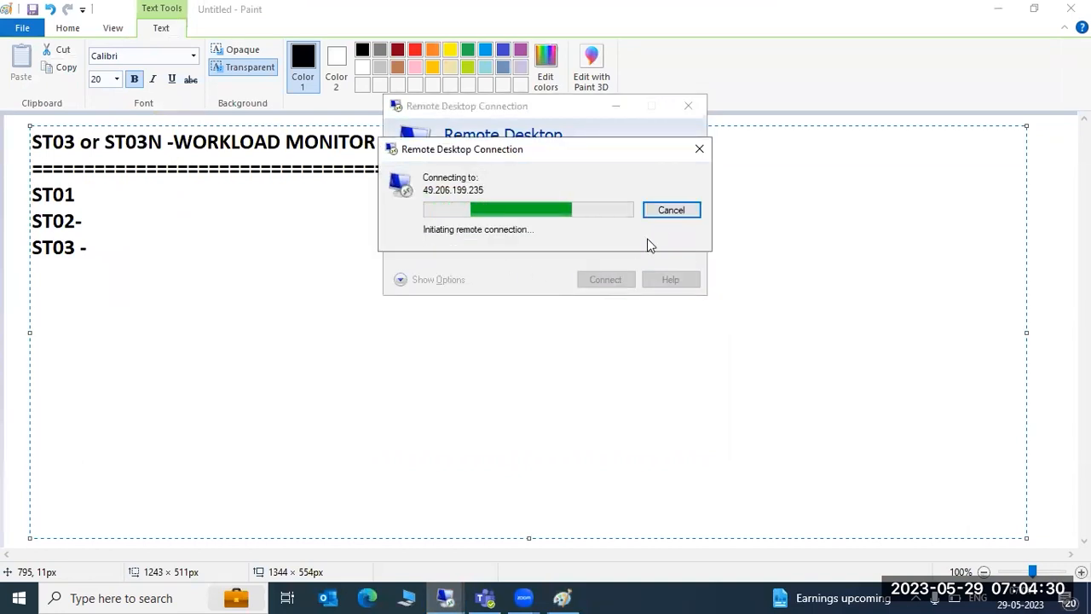
pyautogui.click(666, 210)
# - Open the browser and load the address 49.206.199.235
pyautogui.click(367, 597)
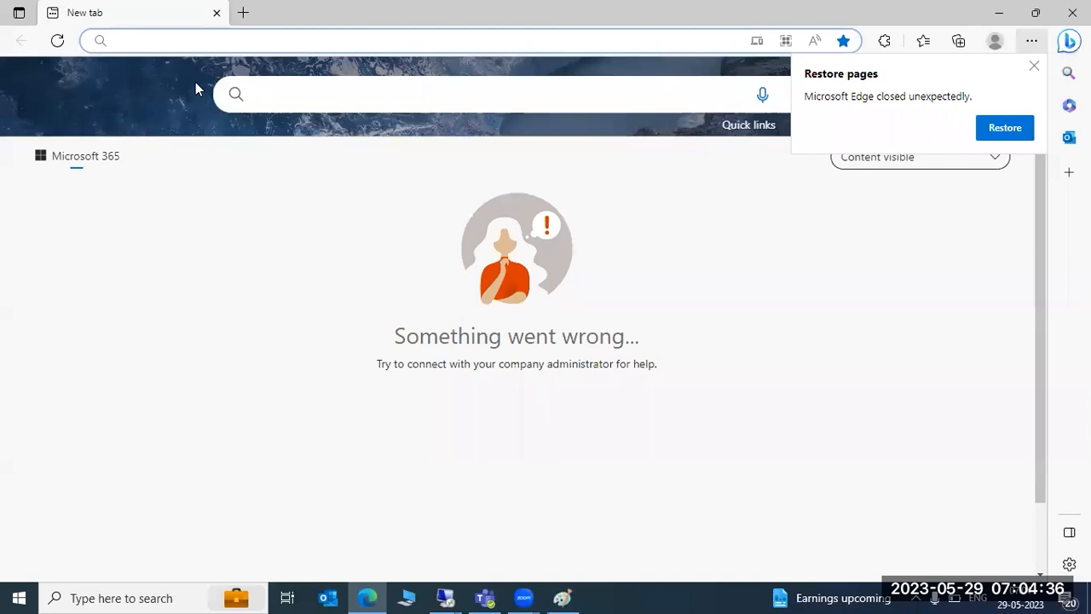
pyautogui.write('4')
pyautogui.press('Return')
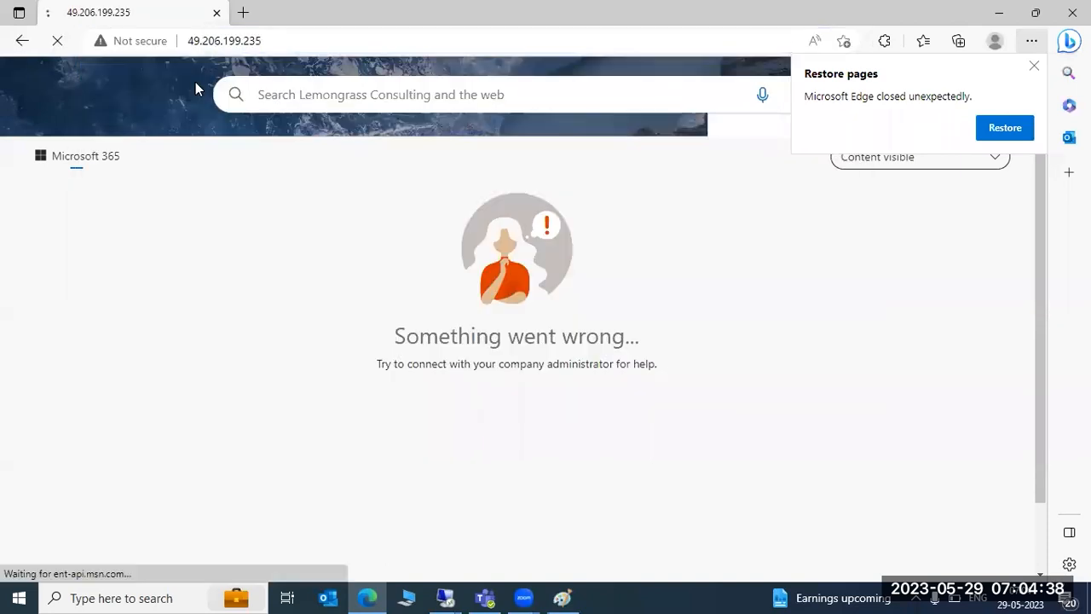
# - Log in to the tp-link router page using the saved password
pyautogui.click(514, 245)
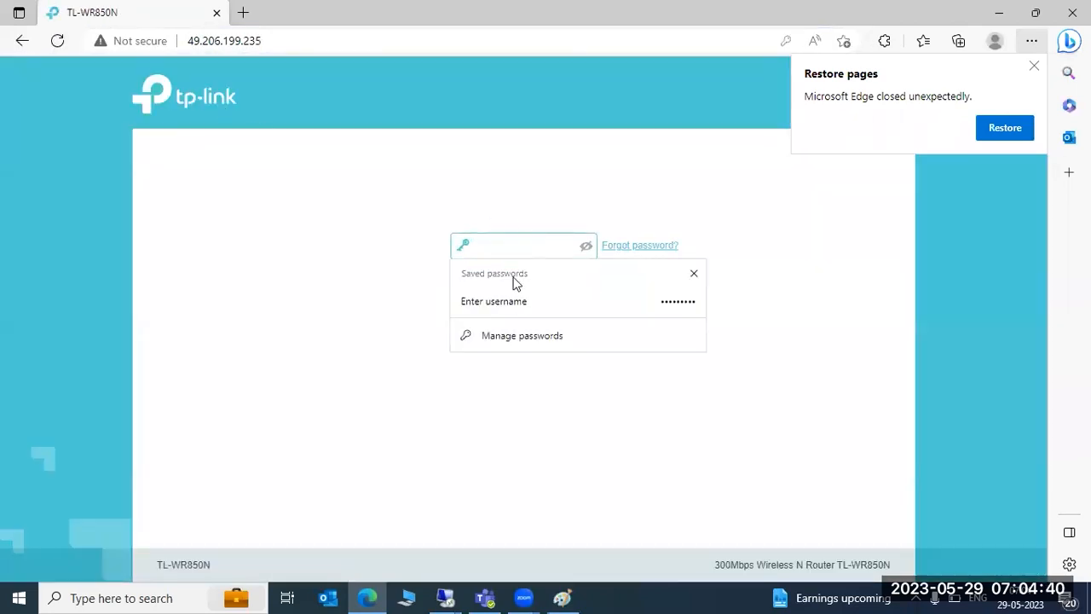
pyautogui.click(517, 294)
pyautogui.click(523, 282)
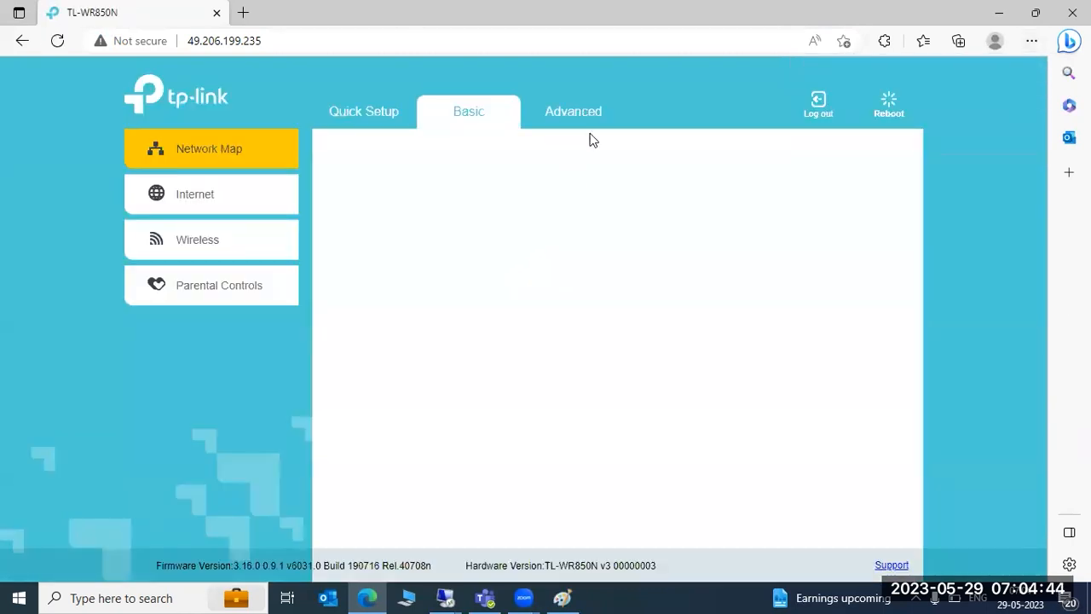
# - Open Access Control under Security in the Advanced settings and review the online devices list
pyautogui.click(586, 120)
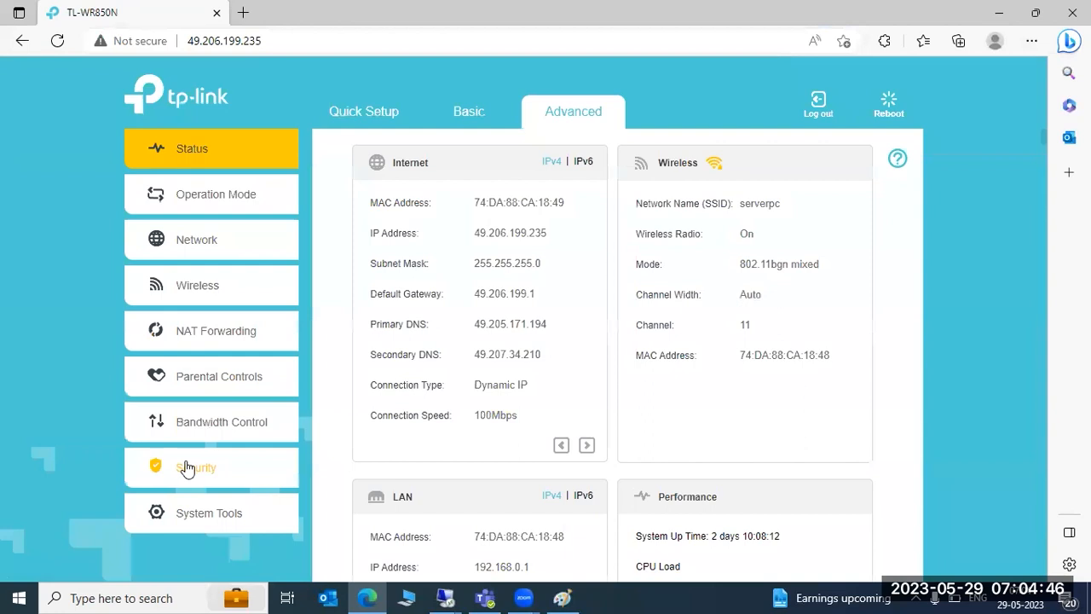
pyautogui.click(190, 482)
pyautogui.click(198, 464)
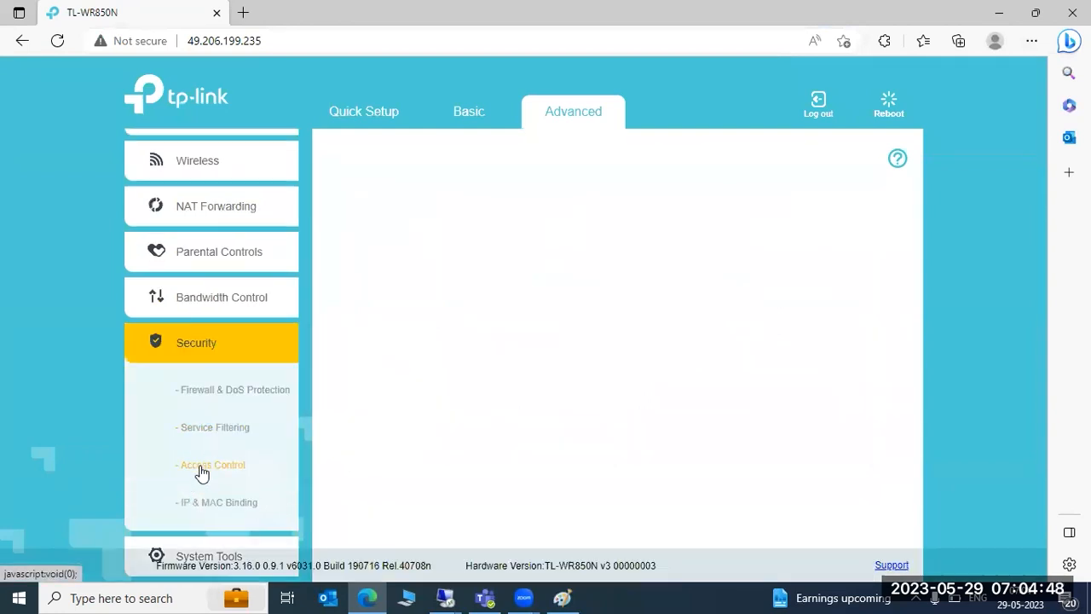
pyautogui.scroll(-3, 567, 428)
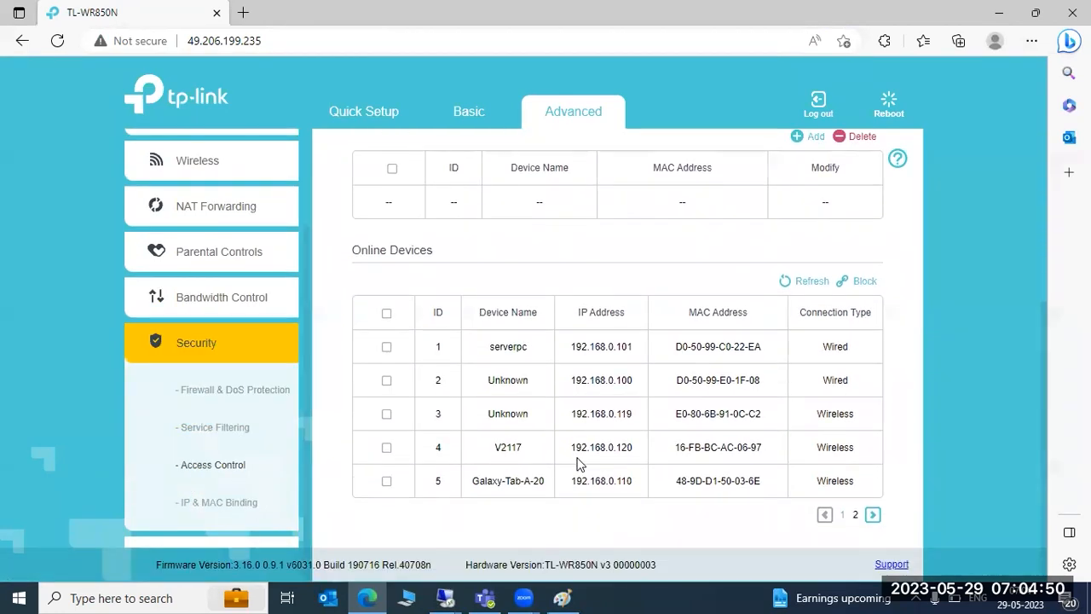
# - Page through both pages of the Online Devices list
pyautogui.click(872, 515)
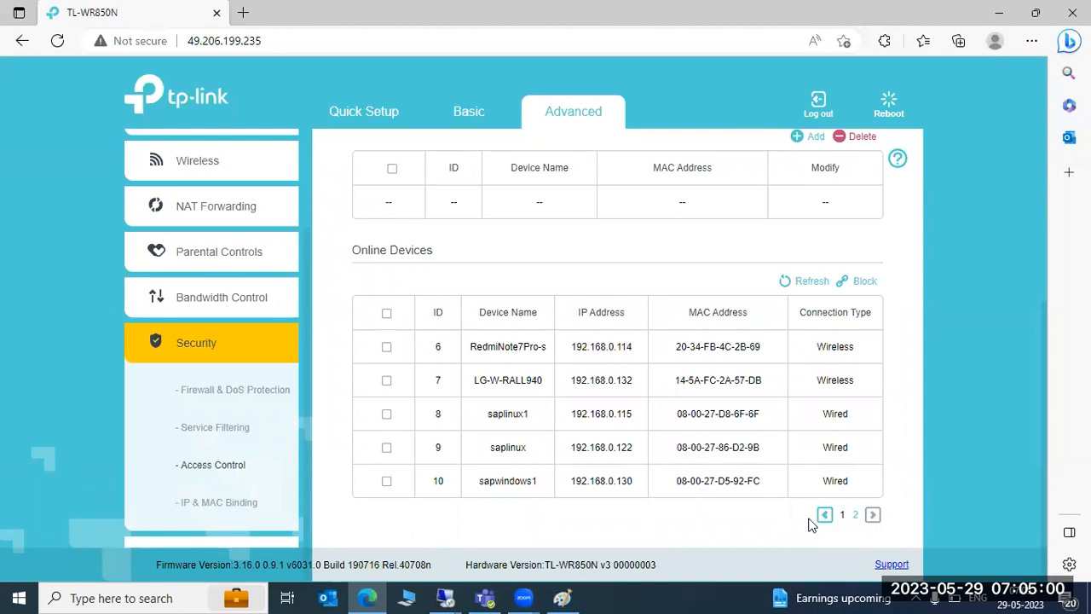
pyautogui.click(824, 516)
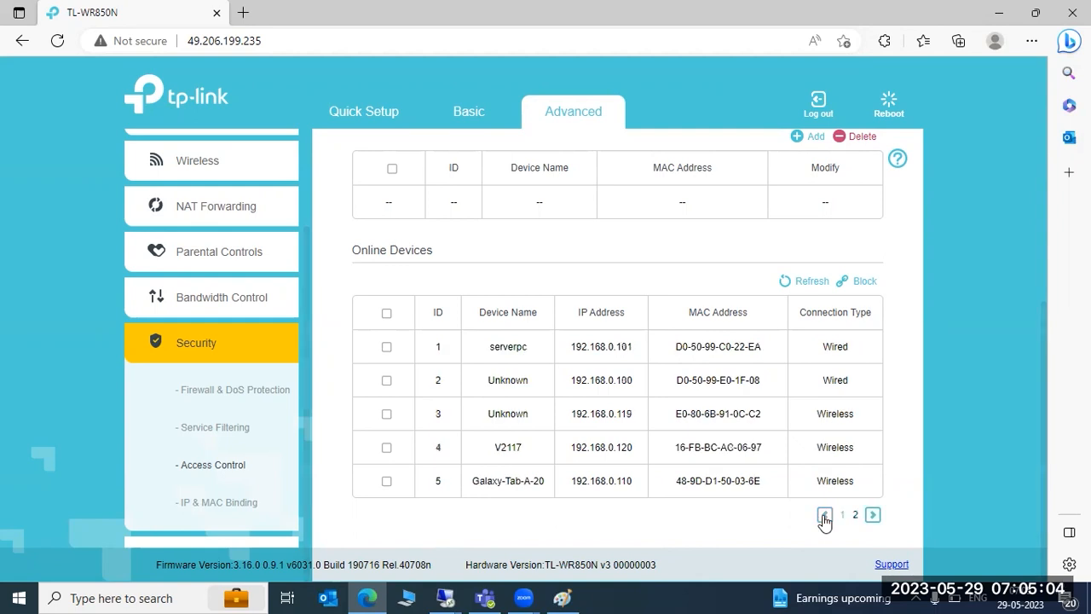
# - In the remote desktop session, bring up the sapwindowsnew virtual machine window and turn that machine off
pyautogui.click(448, 598)
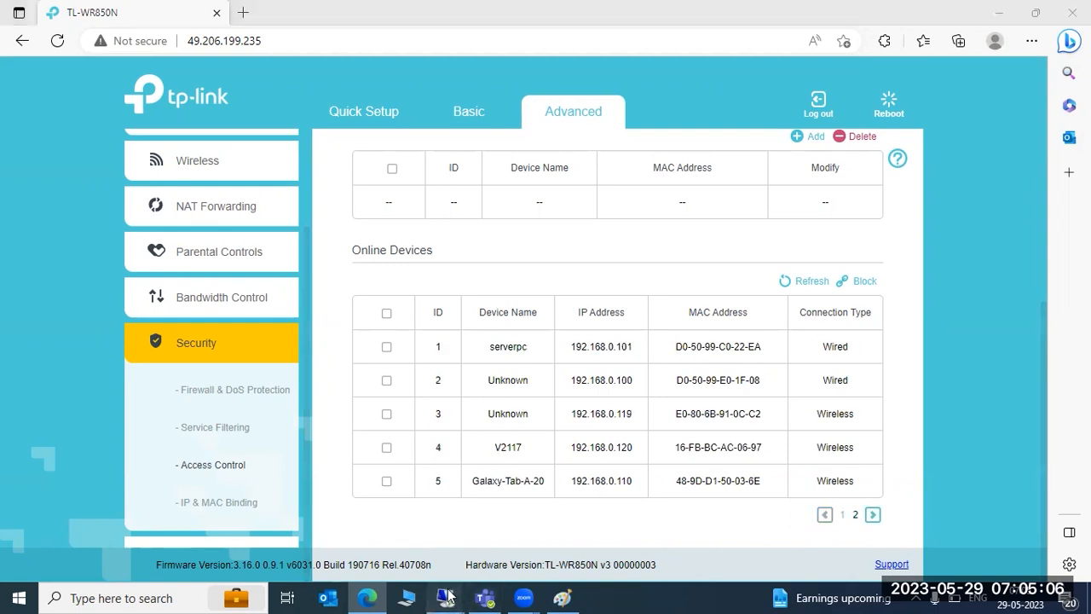
pyautogui.click(382, 538)
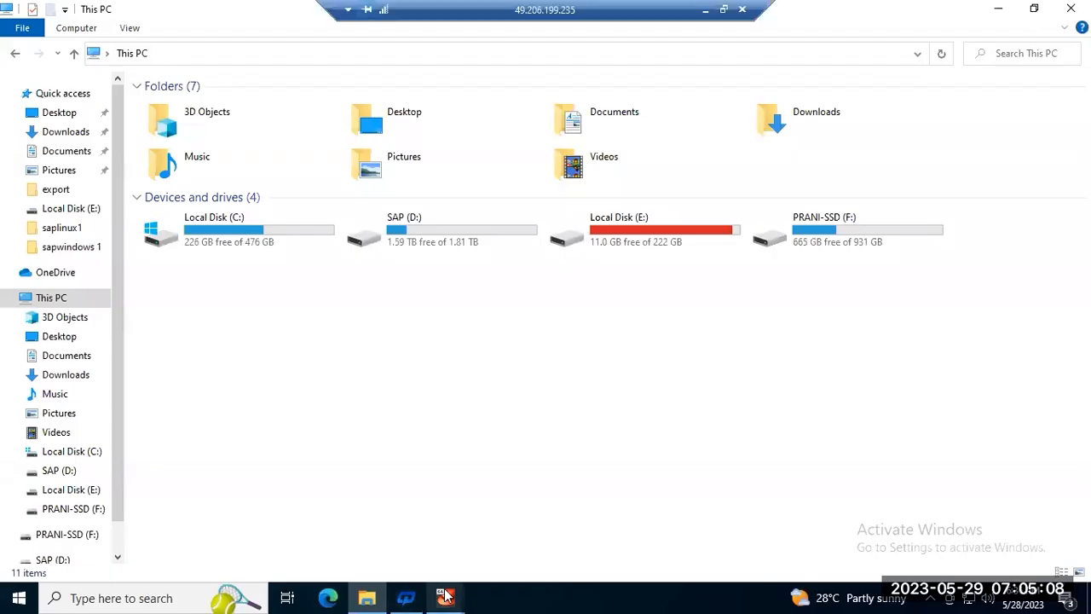
pyautogui.click(445, 595)
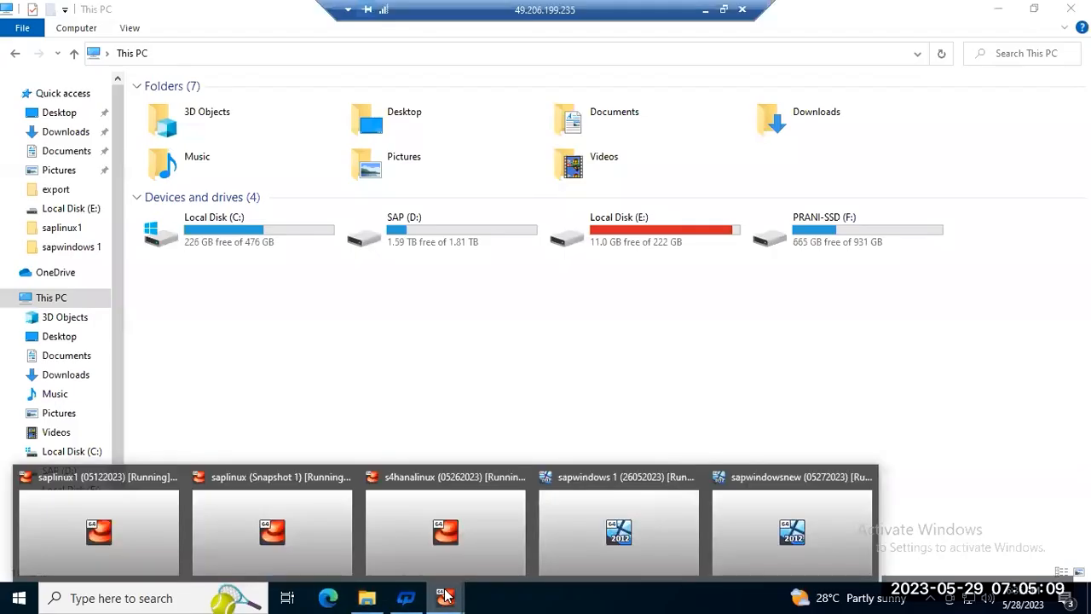
pyautogui.click(626, 545)
pyautogui.click(439, 594)
pyautogui.click(746, 540)
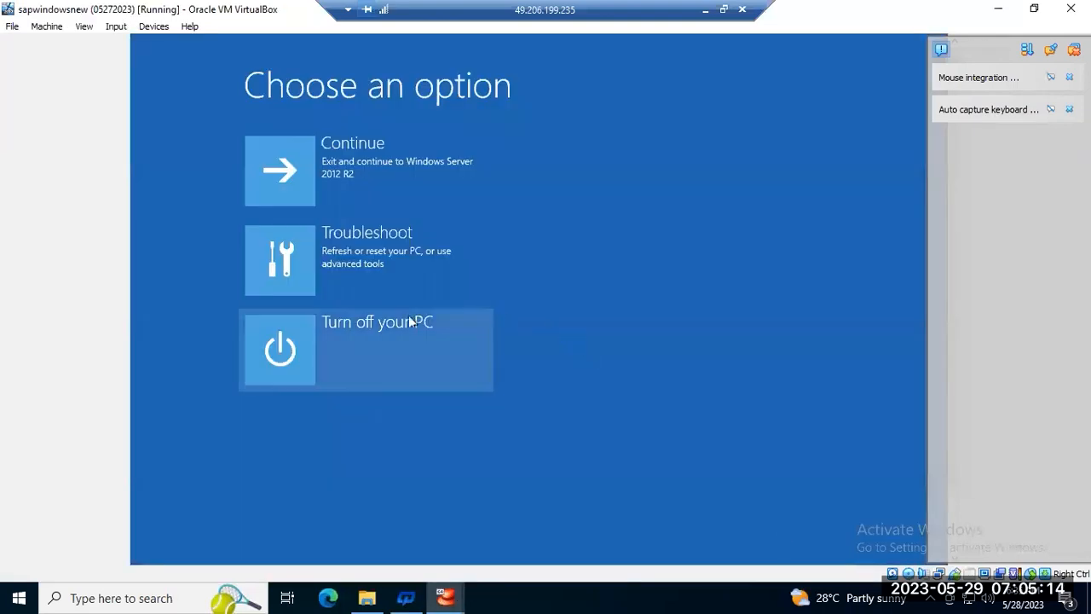
pyautogui.click(393, 338)
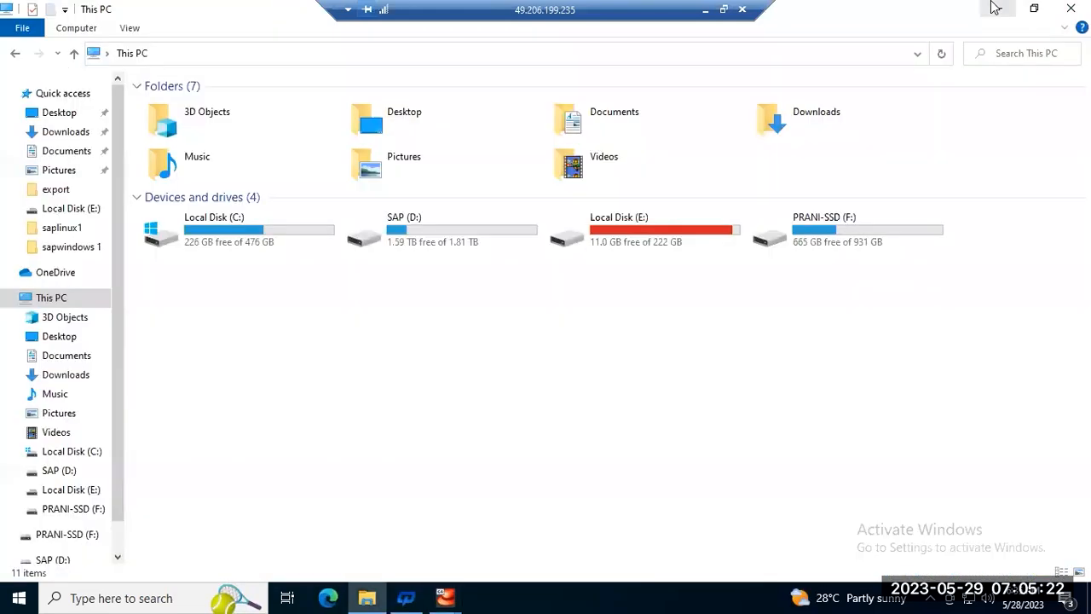
# - Show the remote desktop and open Oracle VM VirtualBox Manager
pyautogui.click(998, 8)
pyautogui.rightClick(524, 597)
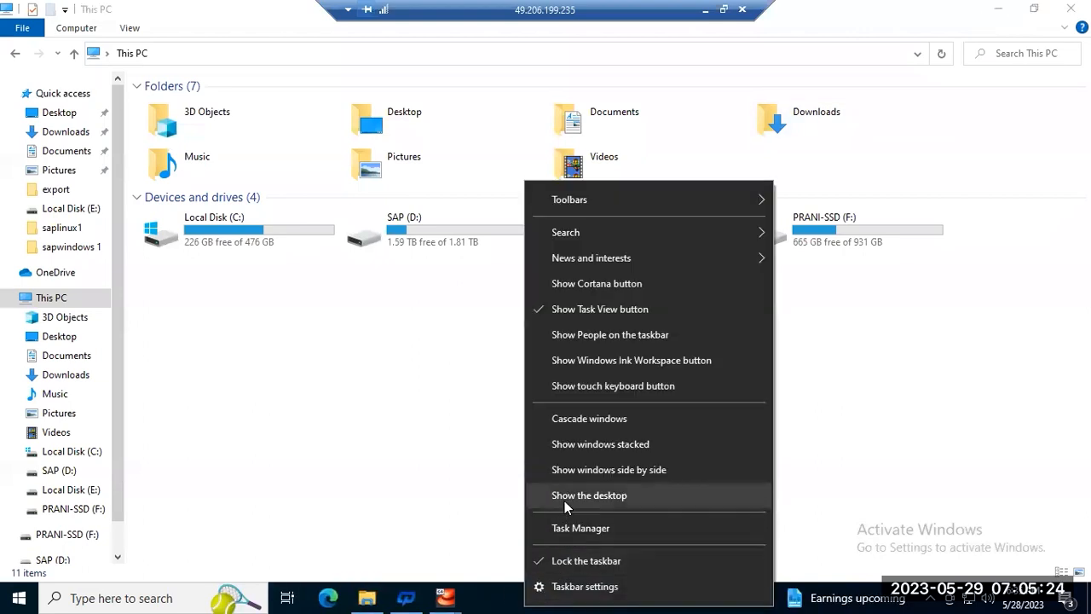
pyautogui.click(564, 495)
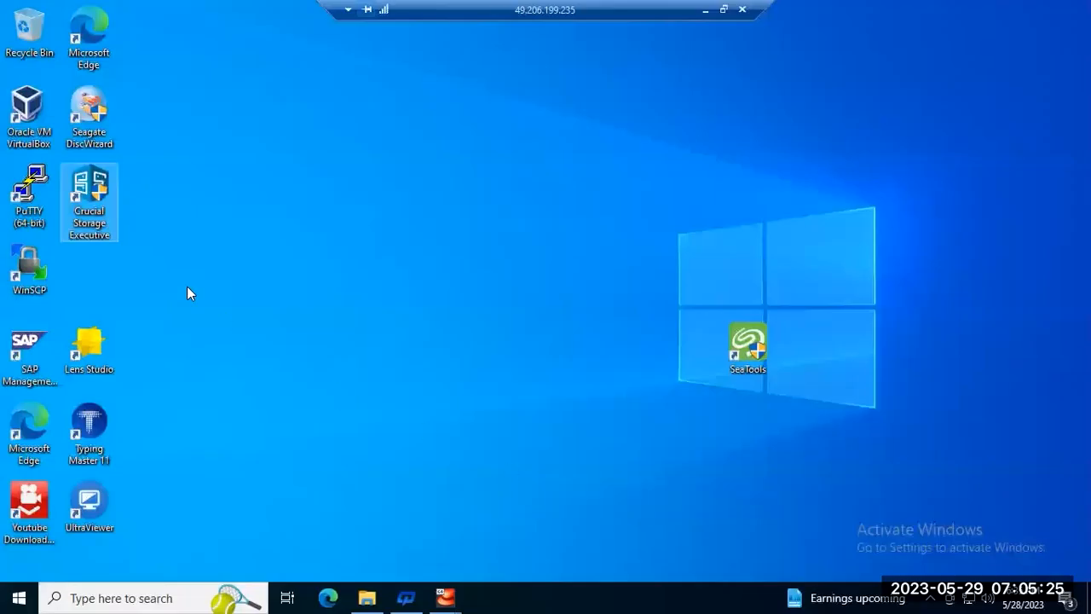
pyautogui.doubleClick(34, 119)
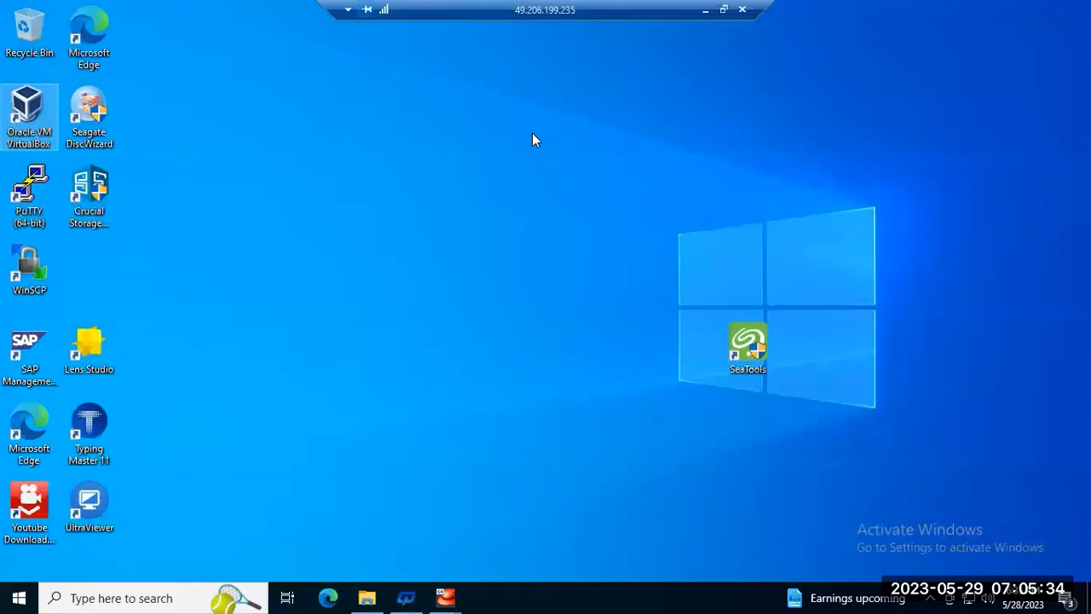
pyautogui.doubleClick(27, 108)
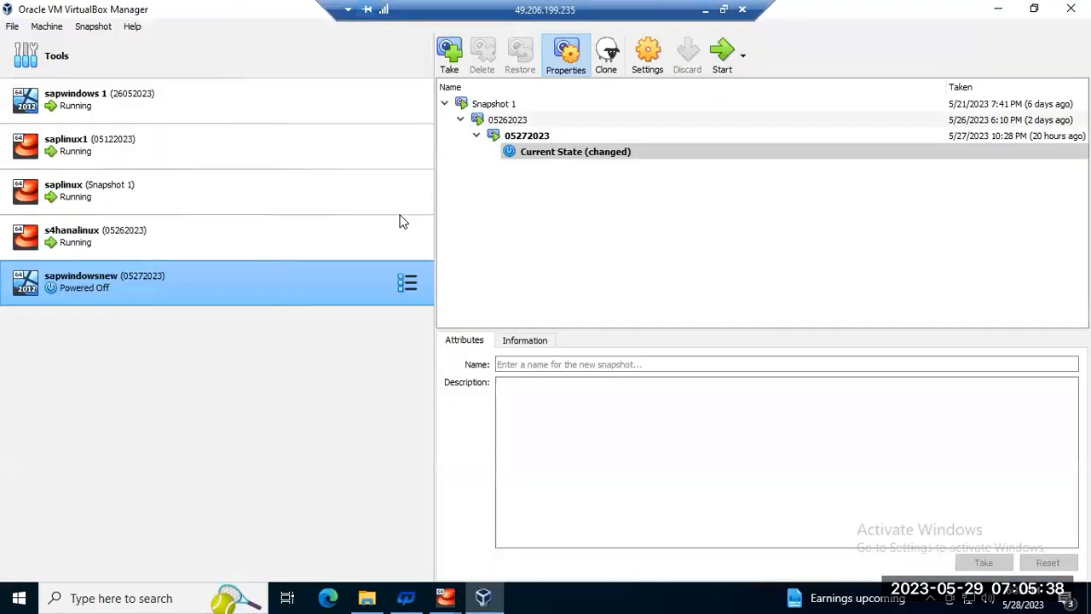
# - Restore the sapwindowsnew virtual machine to snapshot 05272023 and start it
pyautogui.click(528, 140)
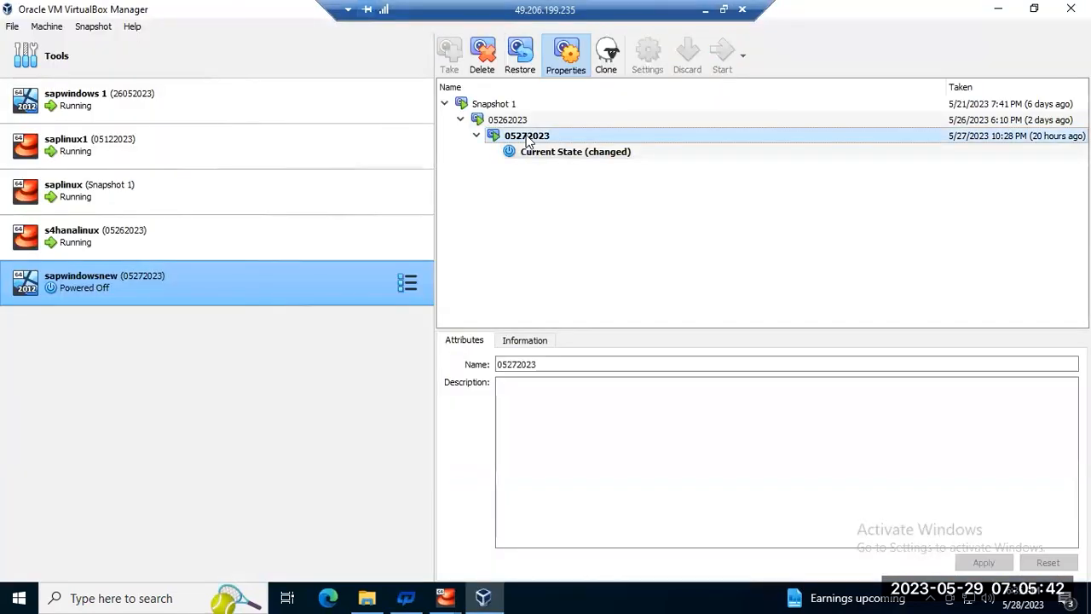
pyautogui.click(520, 56)
pyautogui.click(513, 330)
pyautogui.click(511, 350)
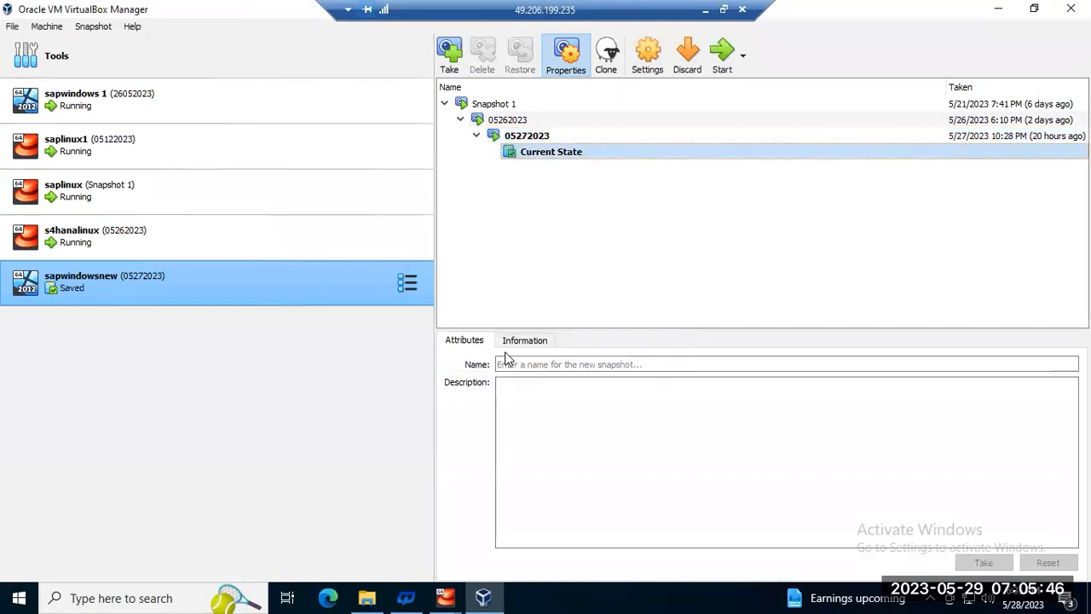
pyautogui.click(721, 52)
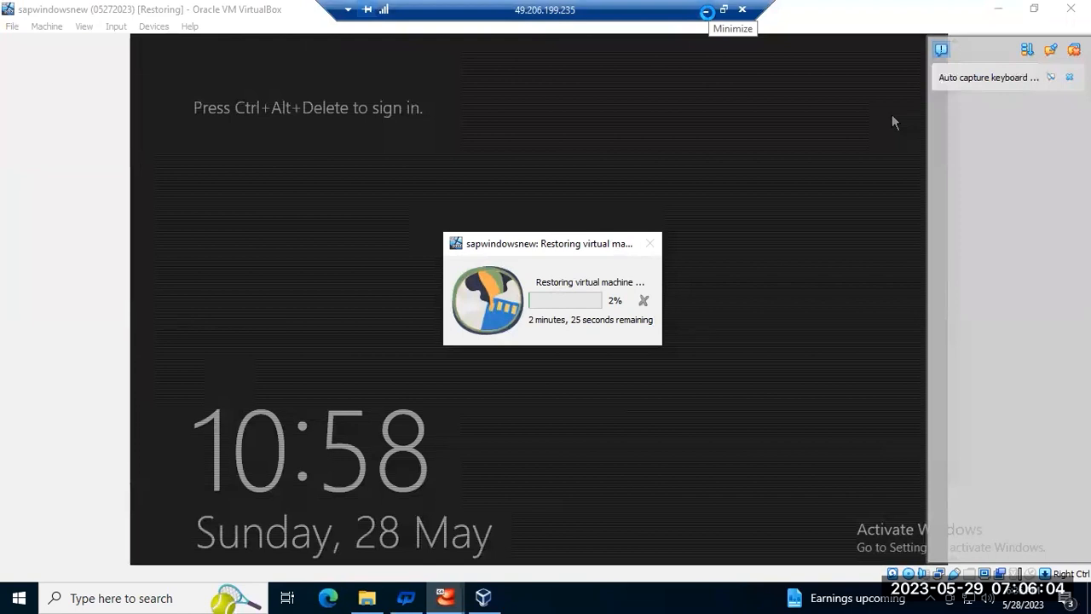
# - Switch to Paint and replace the ST01, ST02 and ST03 note lines with 'NWP :'
pyautogui.click(707, 11)
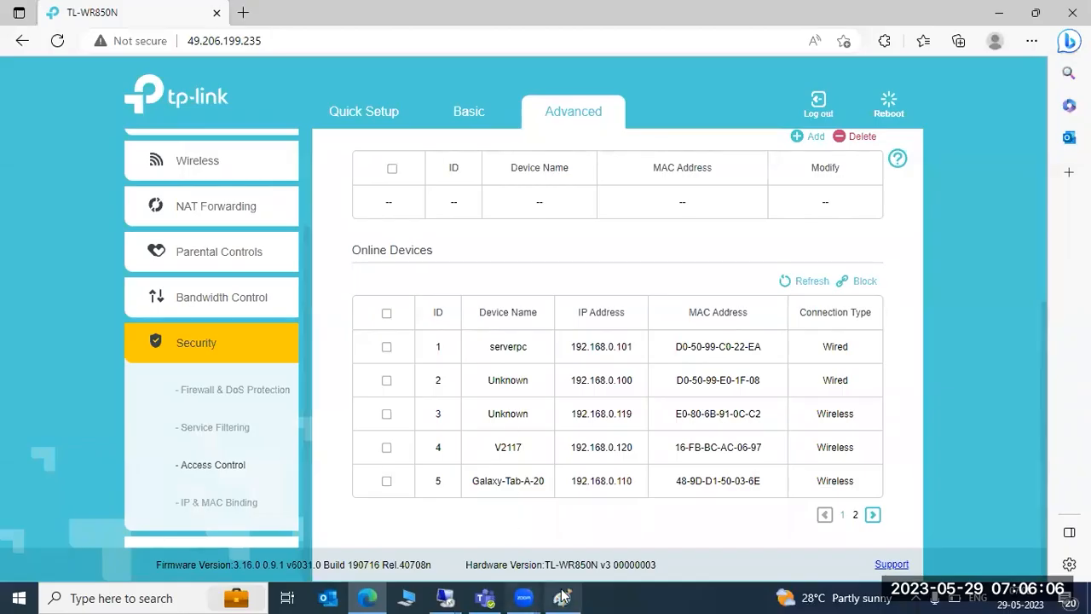
pyautogui.click(561, 597)
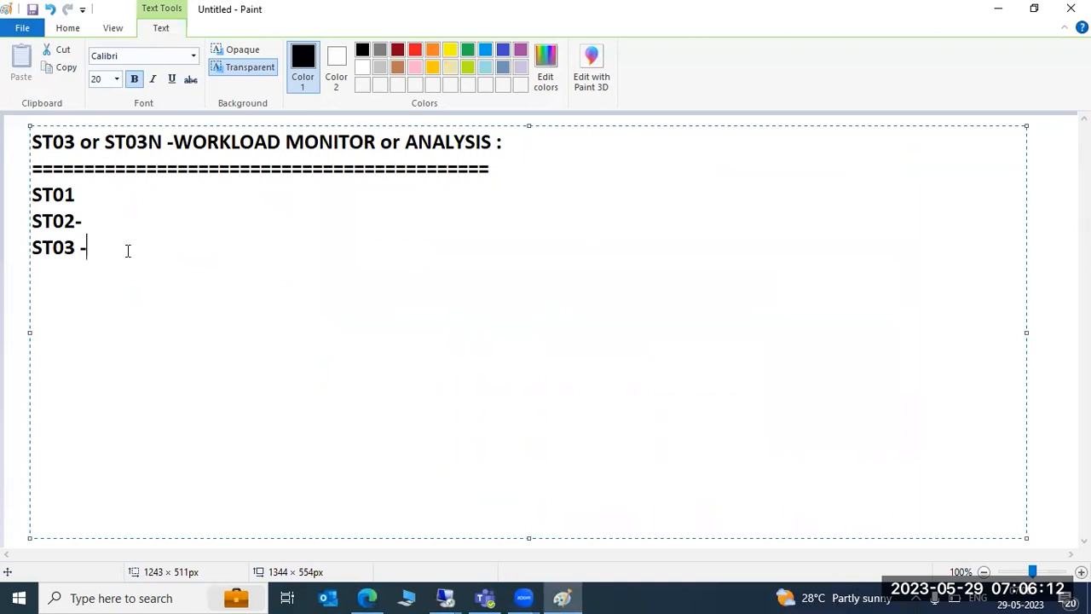
pyautogui.press('BackSpace')
pyautogui.press('BackSpace')
pyautogui.press('BackSpace')
pyautogui.press('BackSpace')
pyautogui.press('BackSpace')
pyautogui.press('BackSpace')
pyautogui.press('BackSpace')
pyautogui.press('BackSpace')
pyautogui.press('BackSpace')
pyautogui.press('BackSpace')
pyautogui.press('BackSpace')
pyautogui.press('BackSpace')
pyautogui.press('BackSpace')
pyautogui.press('BackSpace')
pyautogui.press('BackSpace')
pyautogui.press('BackSpace')
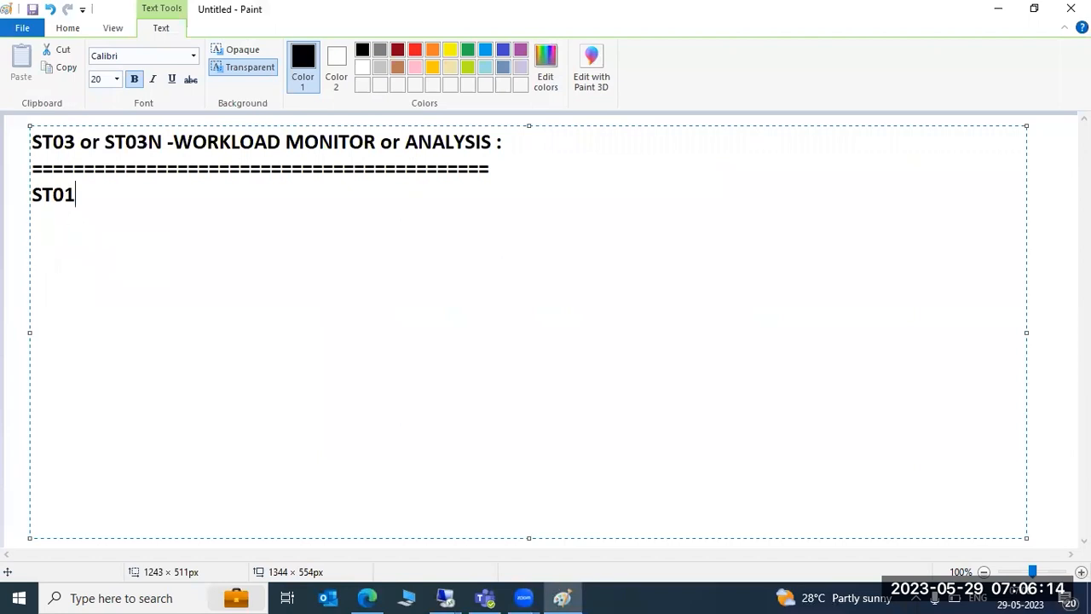
pyautogui.press('BackSpace')
pyautogui.write('NWP :')
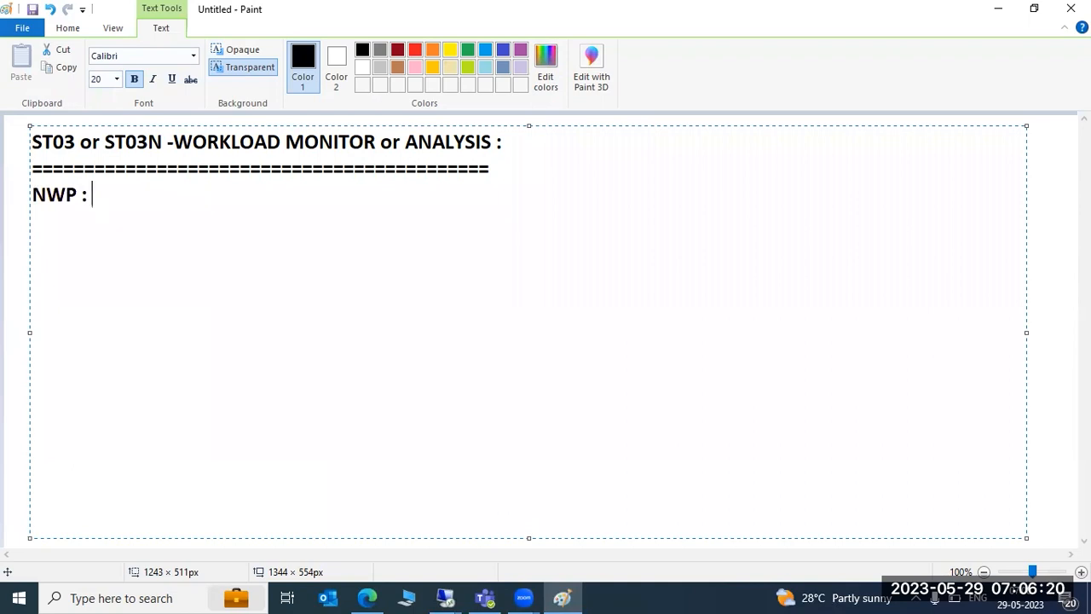
# - Add a 'SID : NWP' line below and begin an 'IN' line under it
pyautogui.press('Return')
pyautogui.press('Return')
pyautogui.write('SID')
pyautogui.write('N')
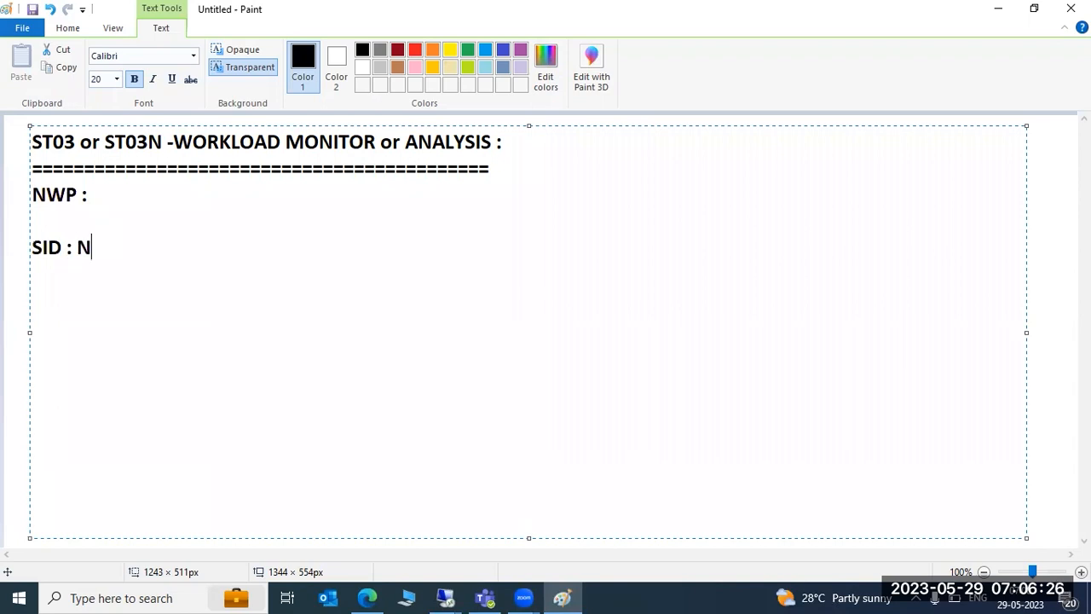
pyautogui.write('WP IN:02')
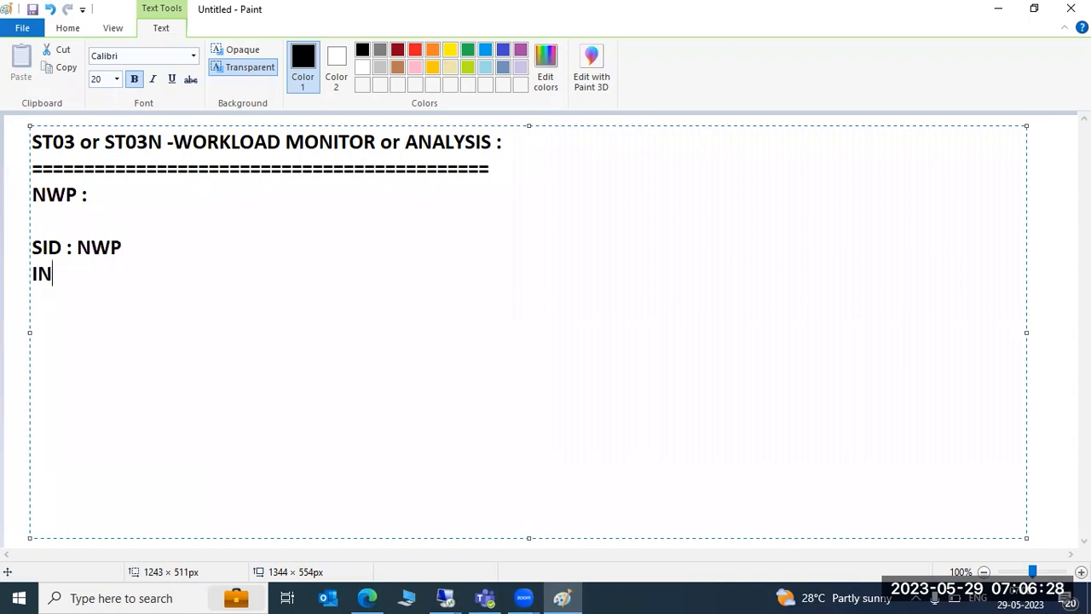
# - Delete all note lines below the heading's separator line
pyautogui.press('Return')
pyautogui.press('BackSpace')
pyautogui.press('BackSpace')
pyautogui.press('BackSpace')
pyautogui.press('BackSpace')
pyautogui.press('BackSpace')
pyautogui.press('BackSpace')
pyautogui.press('BackSpace')
pyautogui.press('BackSpace')
pyautogui.press('BackSpace')
pyautogui.press('BackSpace')
pyautogui.press('BackSpace')
pyautogui.press('BackSpace')
pyautogui.press('BackSpace')
pyautogui.press('BackSpace')
pyautogui.press('BackSpace')
pyautogui.press('BackSpace')
pyautogui.press('BackSpace')
pyautogui.press('BackSpace')
pyautogui.press('BackSpace')
pyautogui.press('BackSpace')
pyautogui.press('BackSpace')
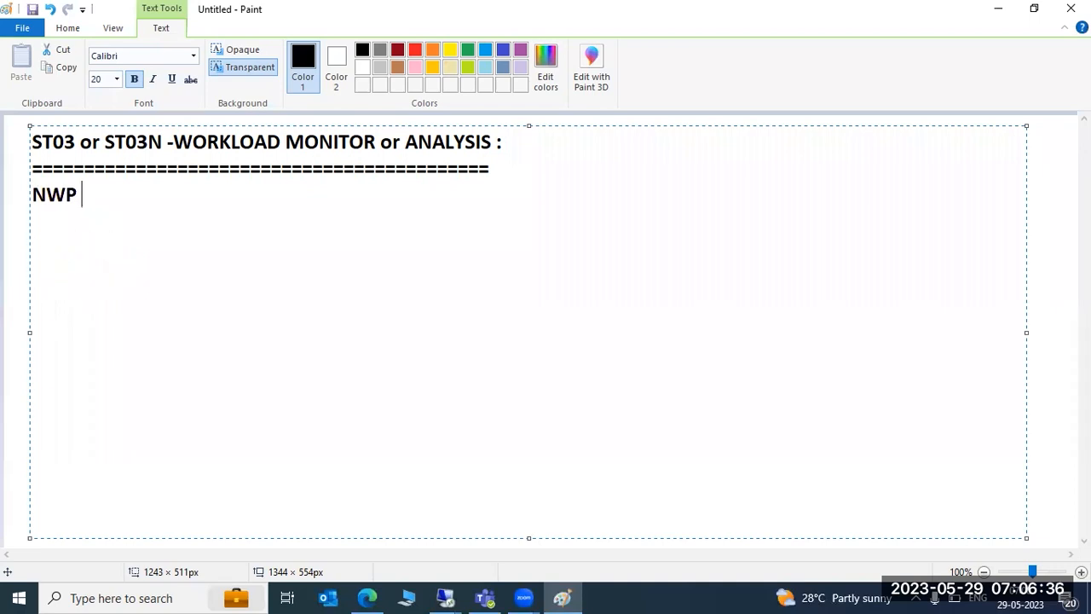
pyautogui.press('BackSpace')
pyautogui.press('BackSpace')
pyautogui.press('BackSpace')
pyautogui.press('Return')
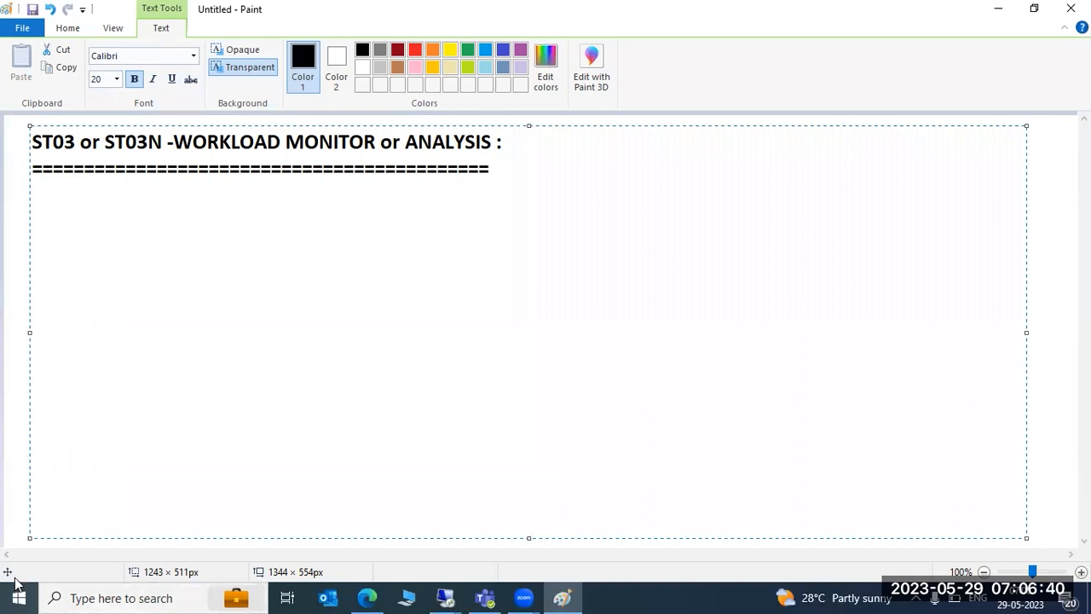
pyautogui.click(440, 595)
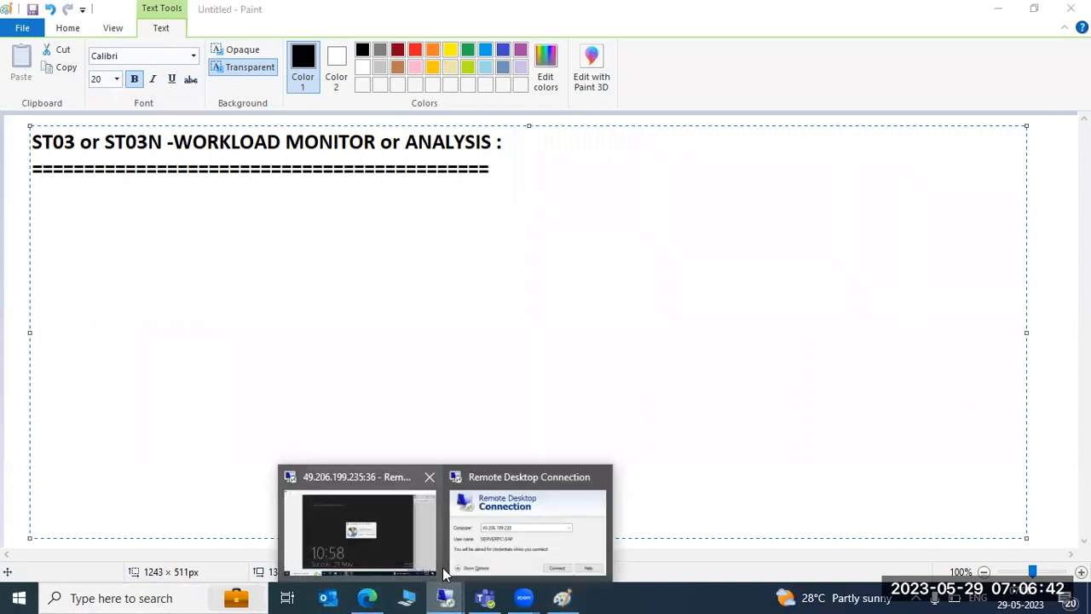
pyautogui.click(414, 520)
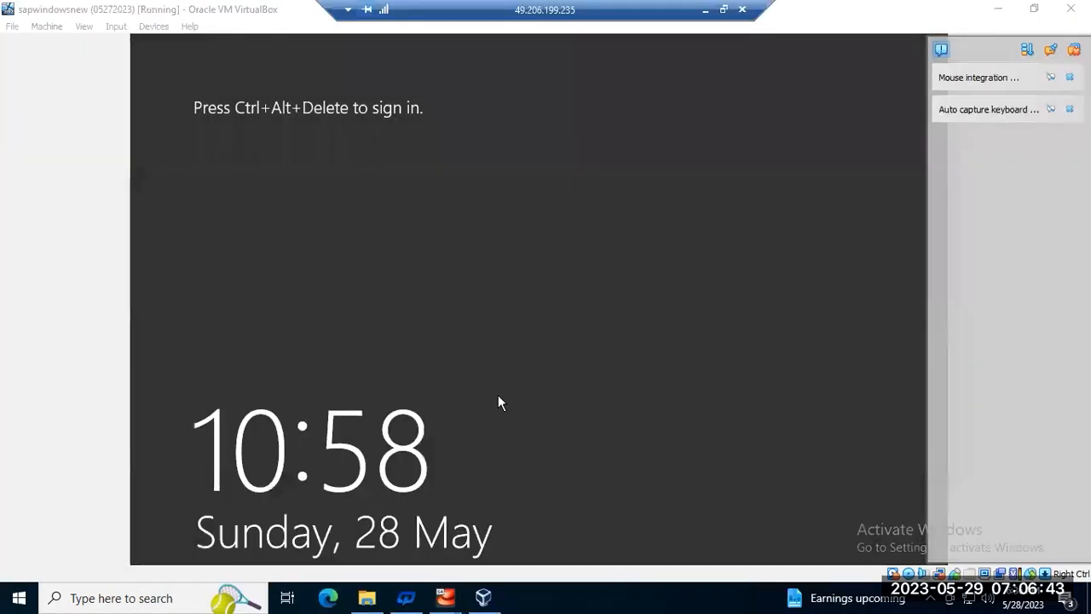
pyautogui.click(705, 9)
pyautogui.click(445, 596)
pyautogui.click(518, 523)
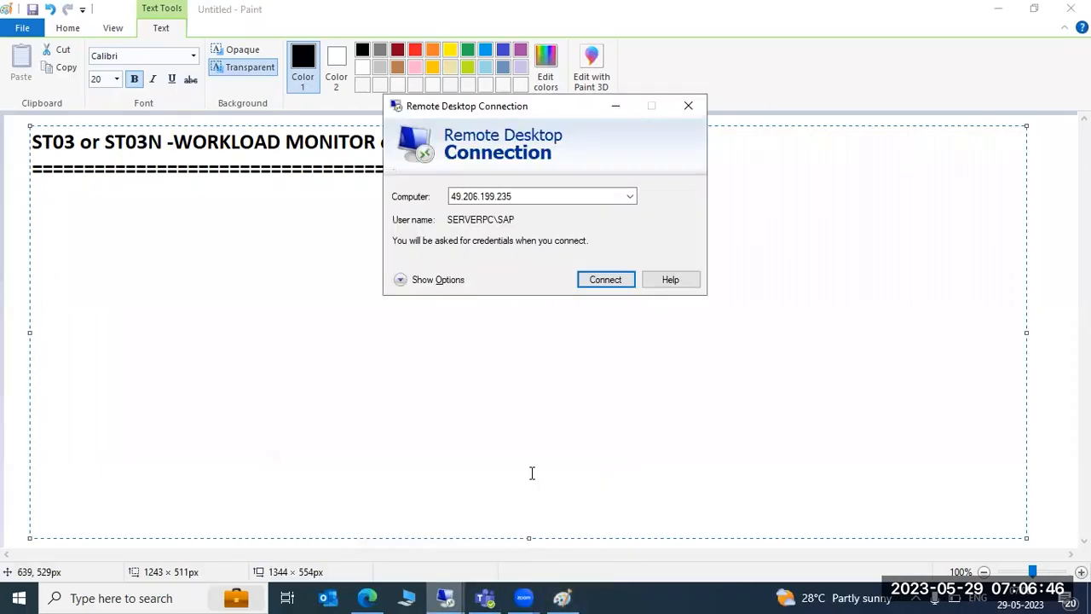
pyautogui.click(602, 280)
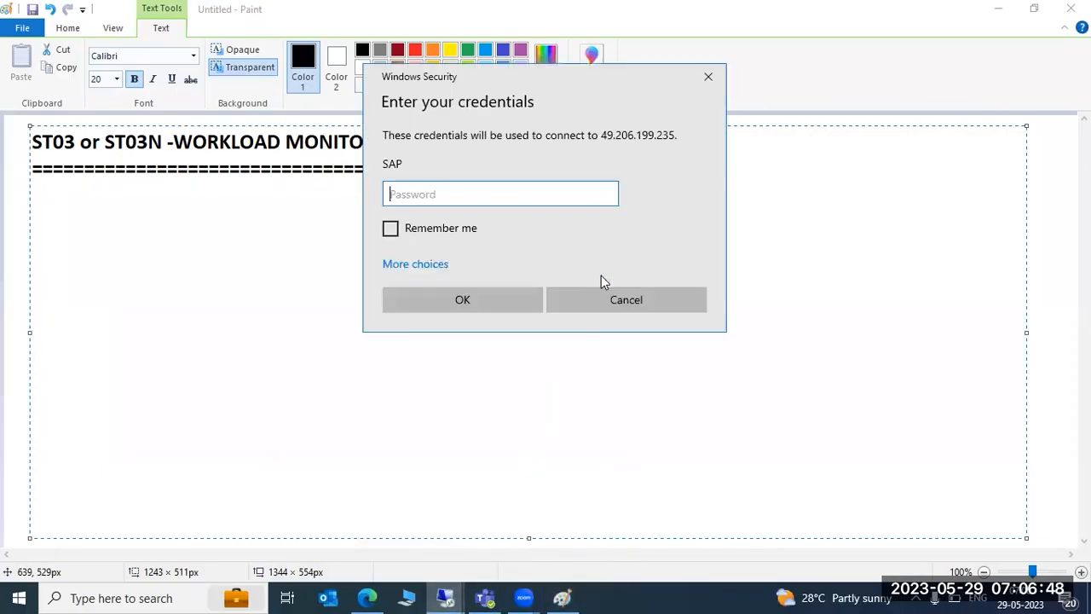
# - Sign in with a different account as Administrator using the account password and accept the certificate warning
pyautogui.click(409, 264)
pyautogui.click(433, 354)
pyautogui.write('Administrator')
pyautogui.press('Tab')
pyautogui.write('***********')
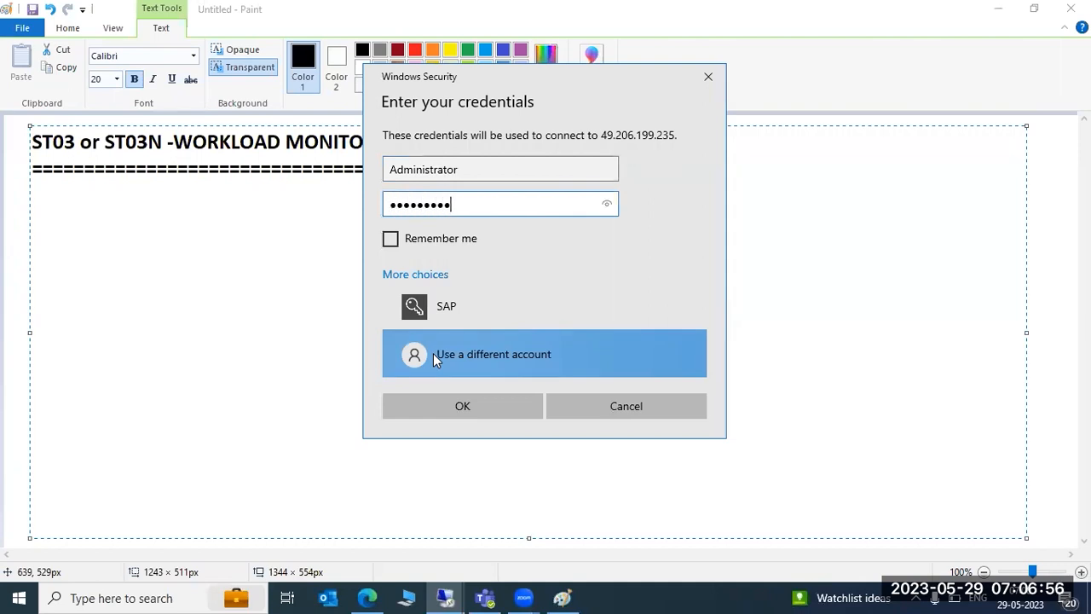
pyautogui.press('Return')
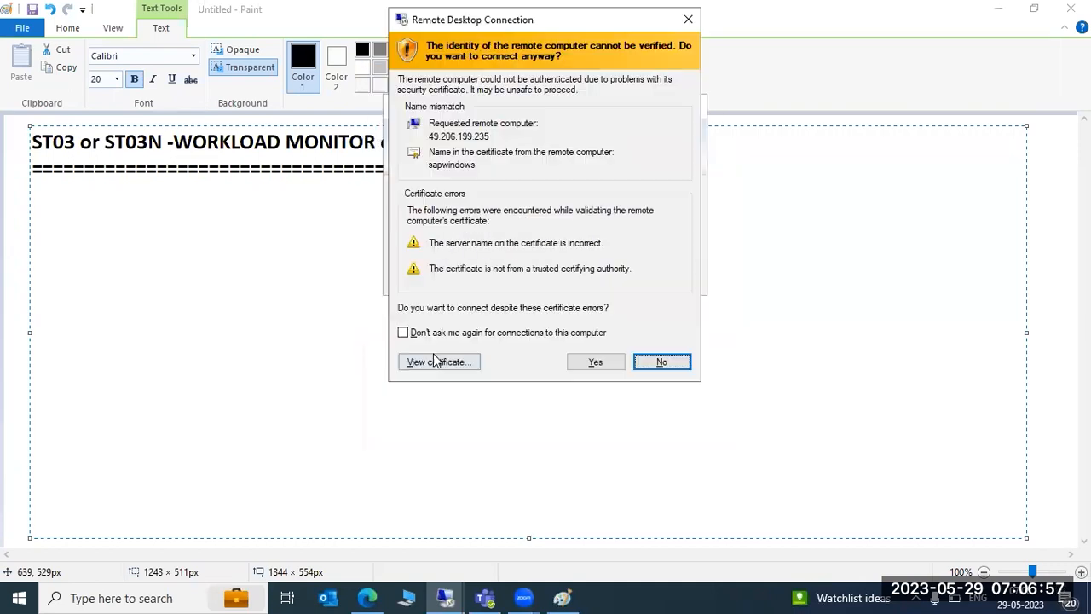
pyautogui.click(588, 362)
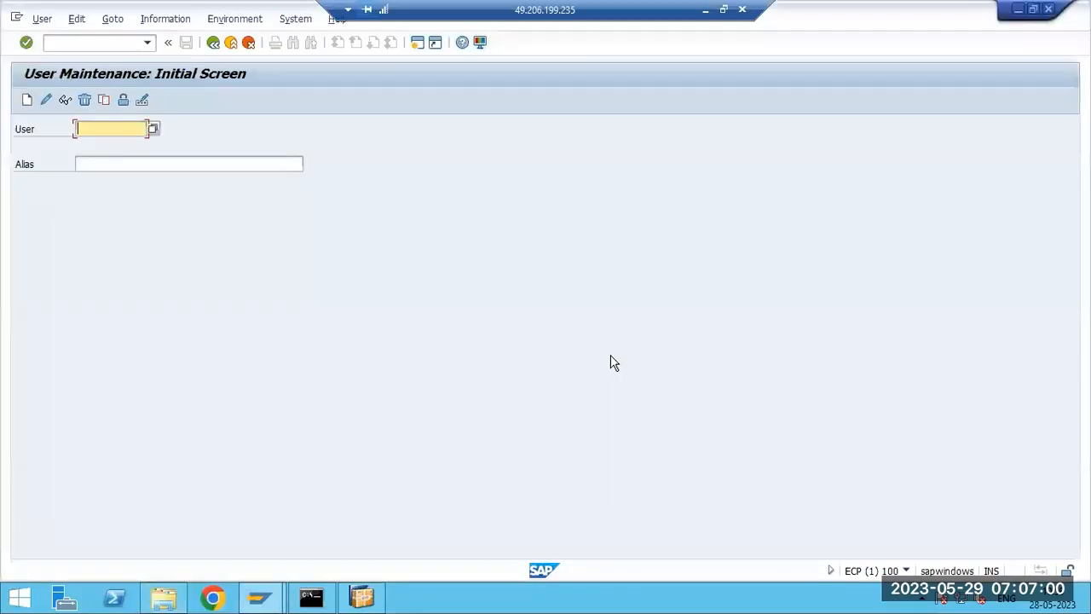
# - Open the server's date and time settings and update the clock from the time.windows.com Internet time server
pyautogui.click(260, 599)
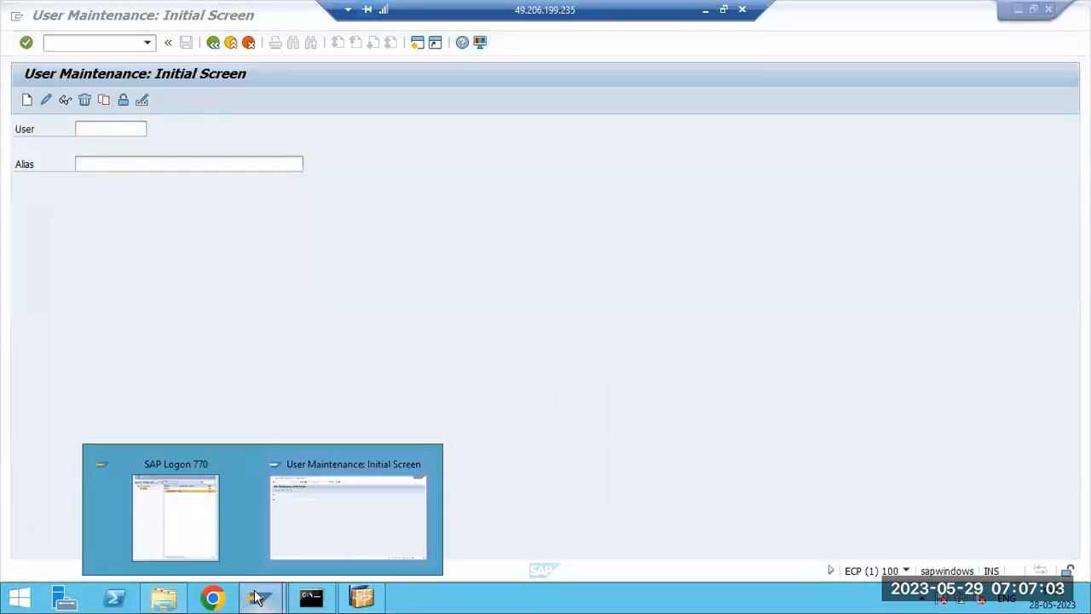
pyautogui.click(1048, 604)
pyautogui.click(954, 552)
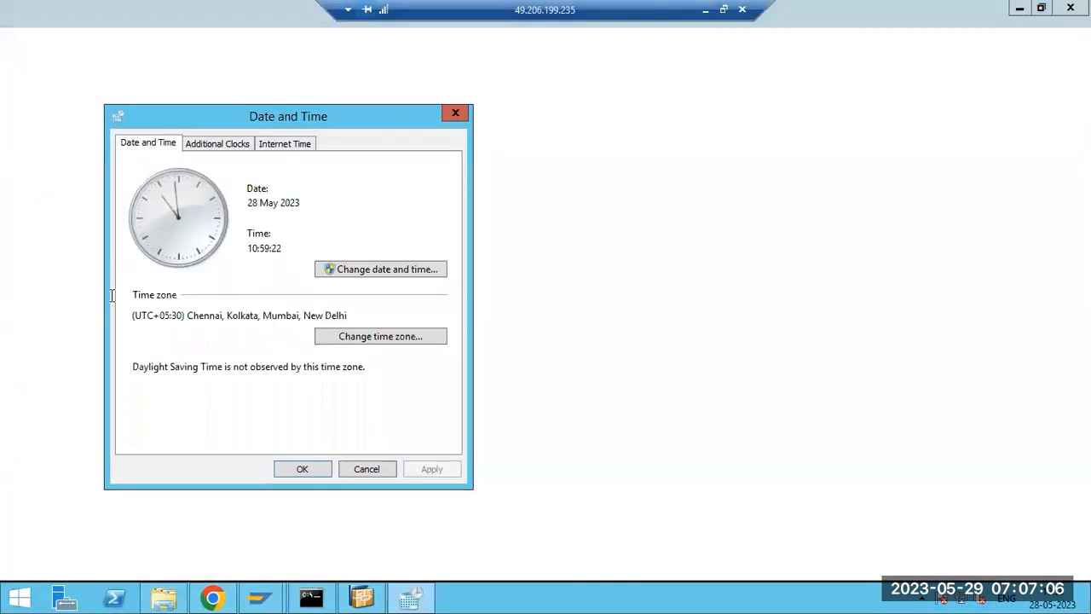
pyautogui.click(289, 144)
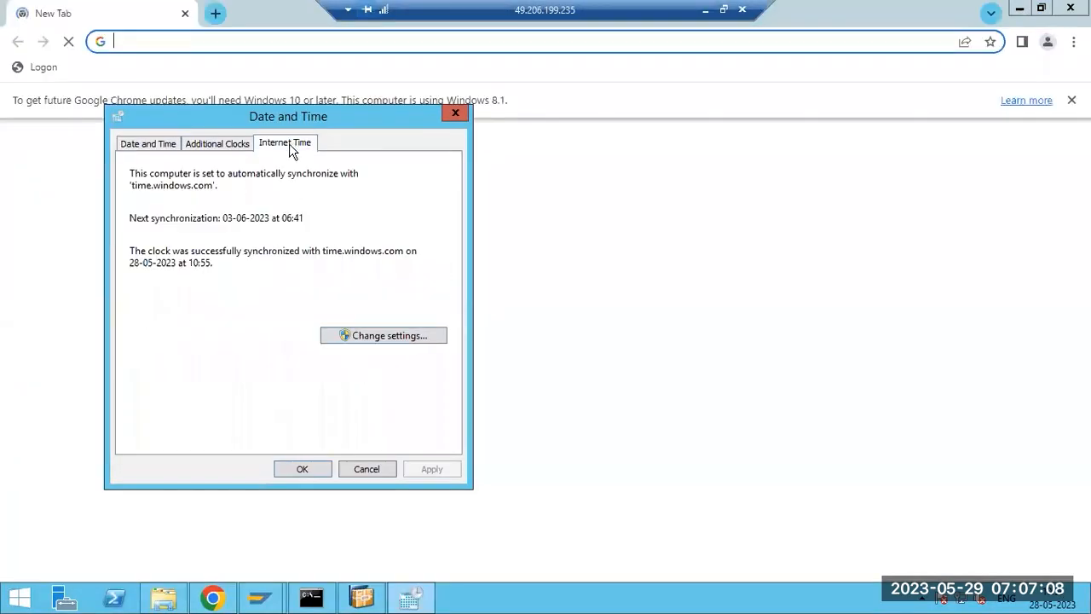
pyautogui.click(358, 336)
pyautogui.click(384, 213)
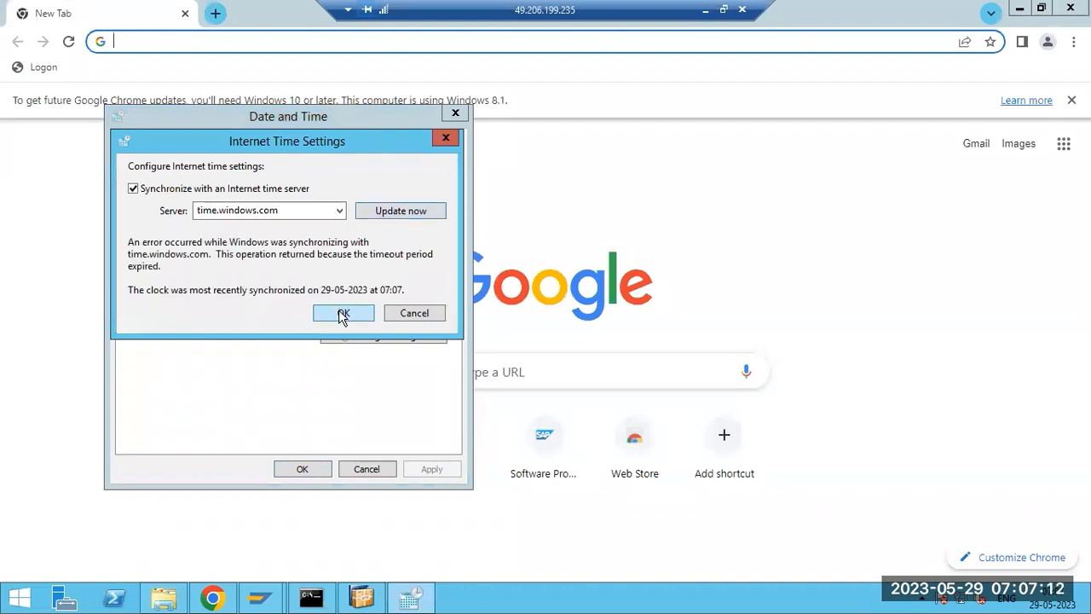
pyautogui.click(343, 314)
pyautogui.click(307, 468)
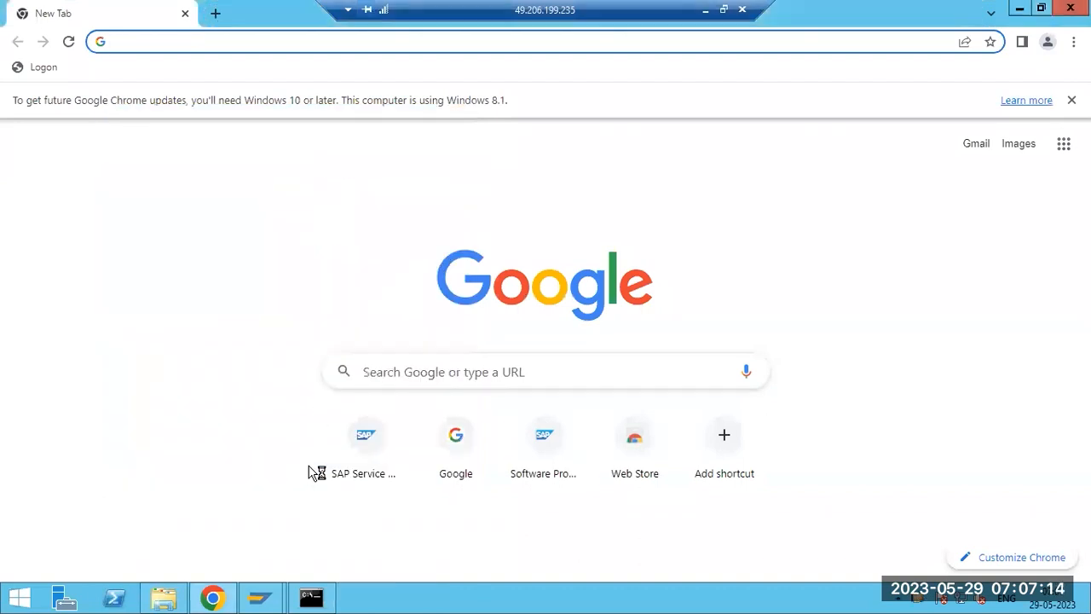
# - Close the browser and browse to the E:\usr\sap folder in File Explorer, then close the window
pyautogui.click(1071, 8)
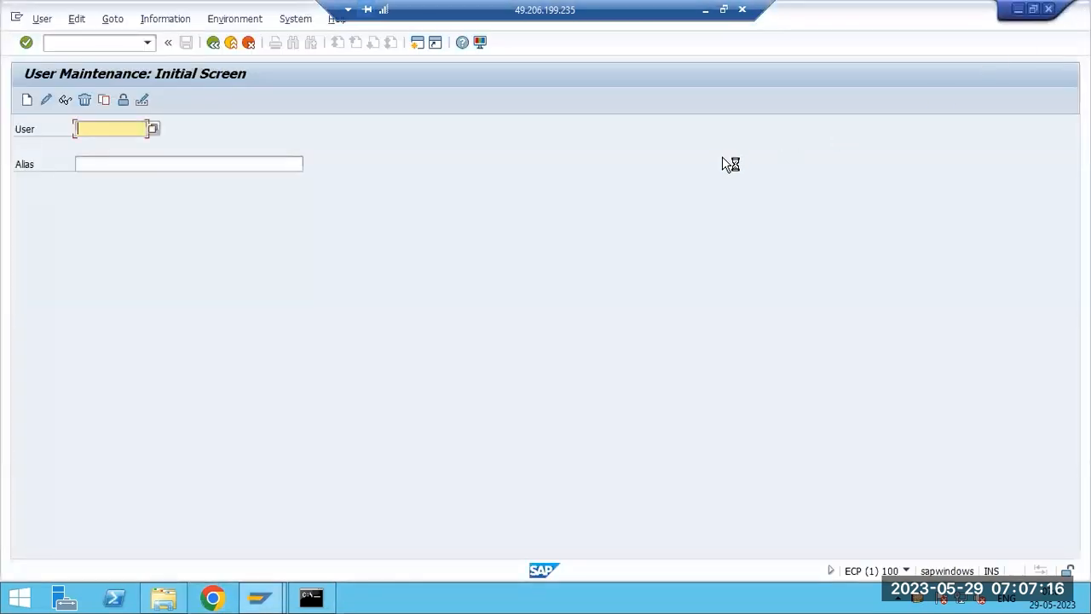
pyautogui.click(1017, 10)
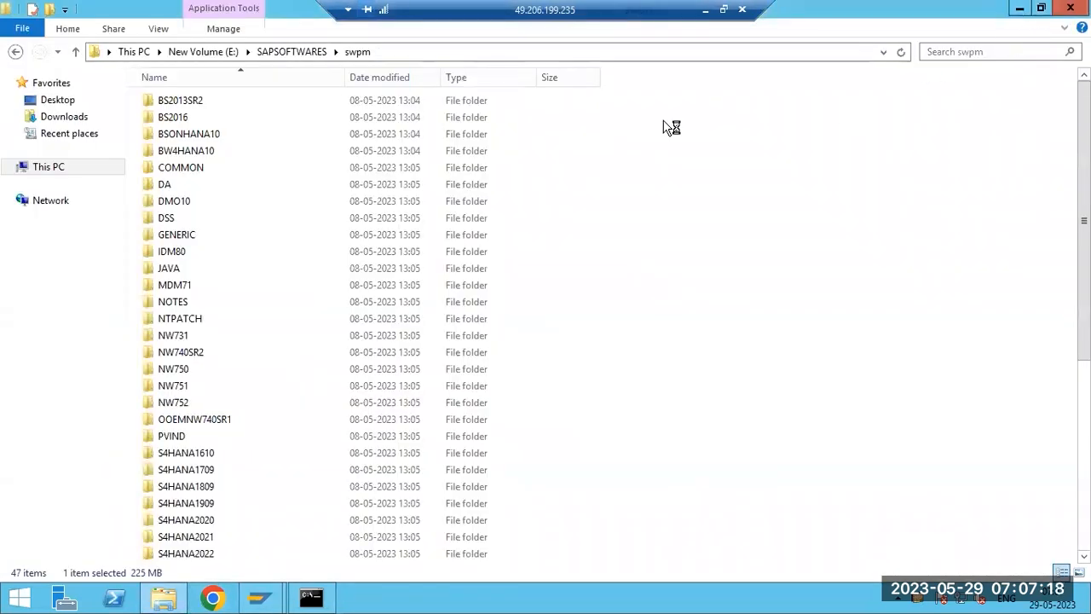
pyautogui.click(181, 54)
pyautogui.doubleClick(164, 152)
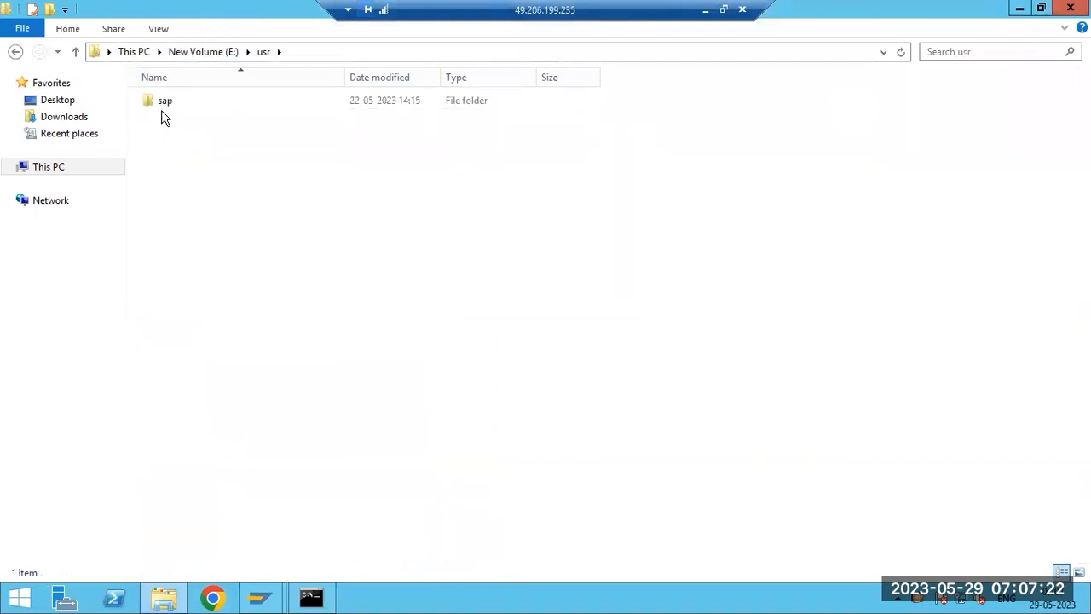
pyautogui.doubleClick(164, 103)
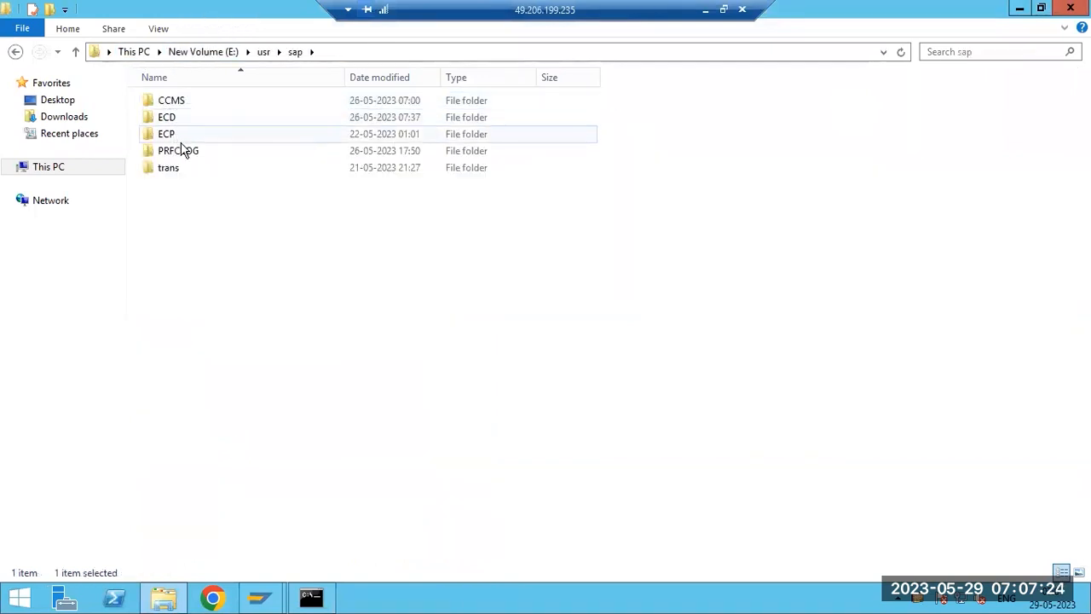
pyautogui.click(1070, 7)
# - Close the remaining browser sign-in page and return to the SAP GUI session
pyautogui.click(460, 45)
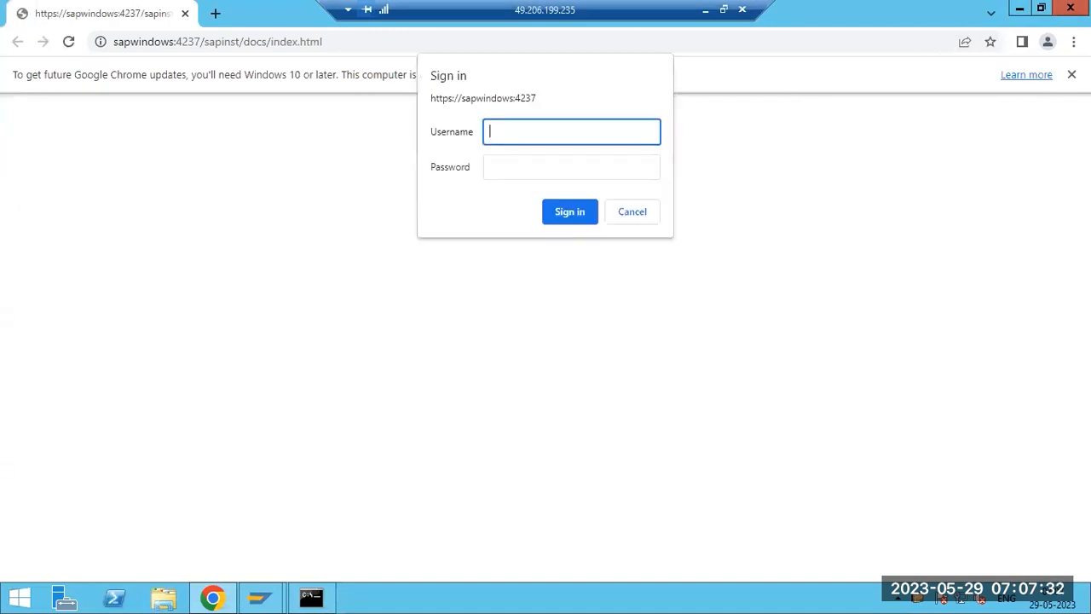
pyautogui.click(1071, 8)
pyautogui.click(610, 92)
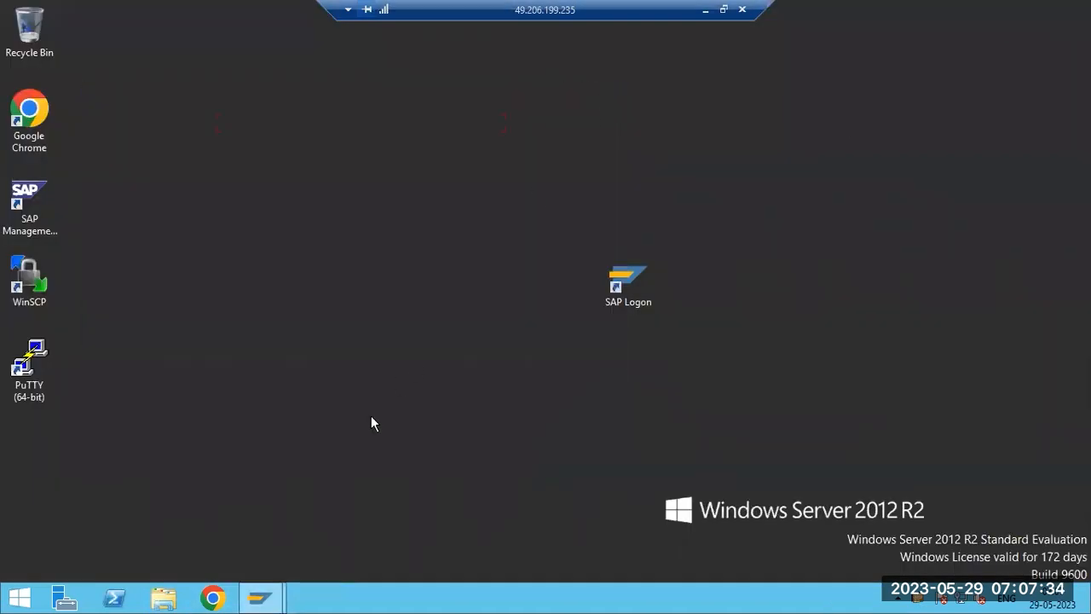
pyautogui.moveTo(260, 597)
pyautogui.click(299, 534)
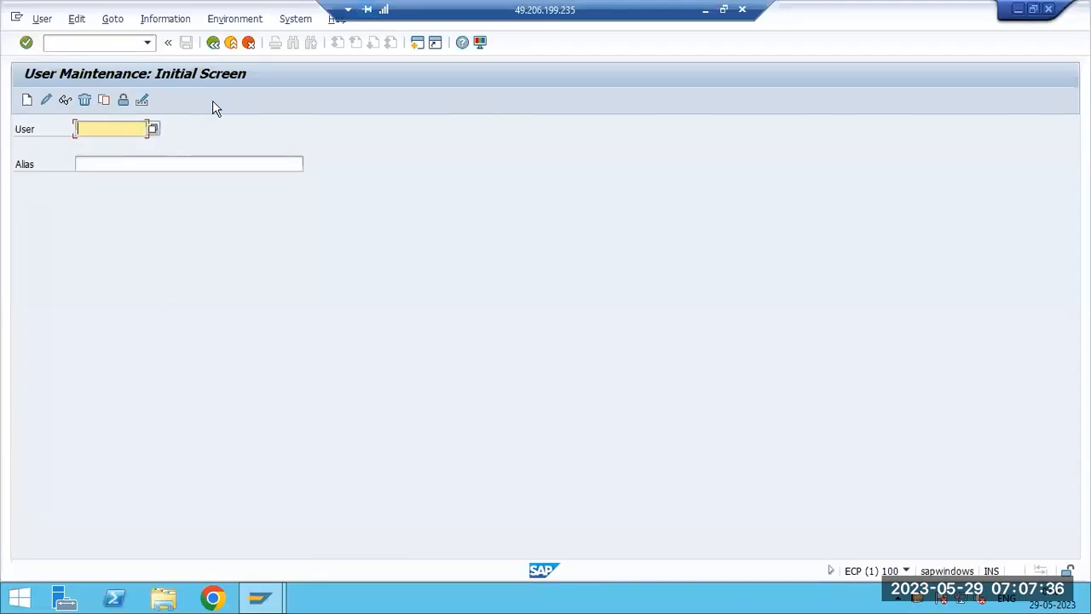
# - Leave User Maintenance for SAP Easy Access, declining the log-off prompt, and start transaction st03
pyautogui.click(213, 41)
pyautogui.click(229, 43)
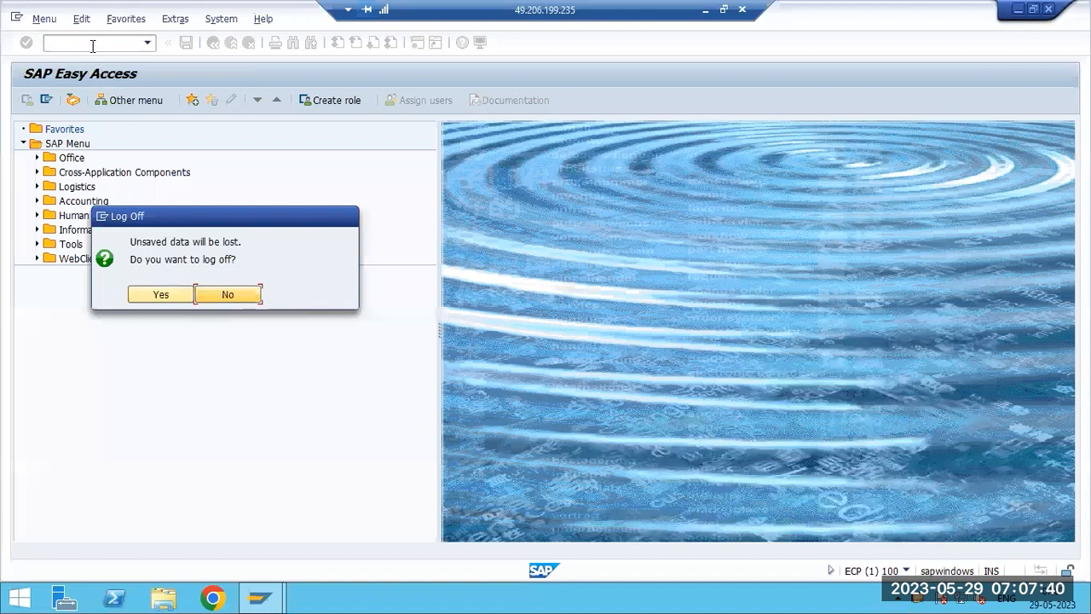
pyautogui.press('Return')
pyautogui.write('st03')
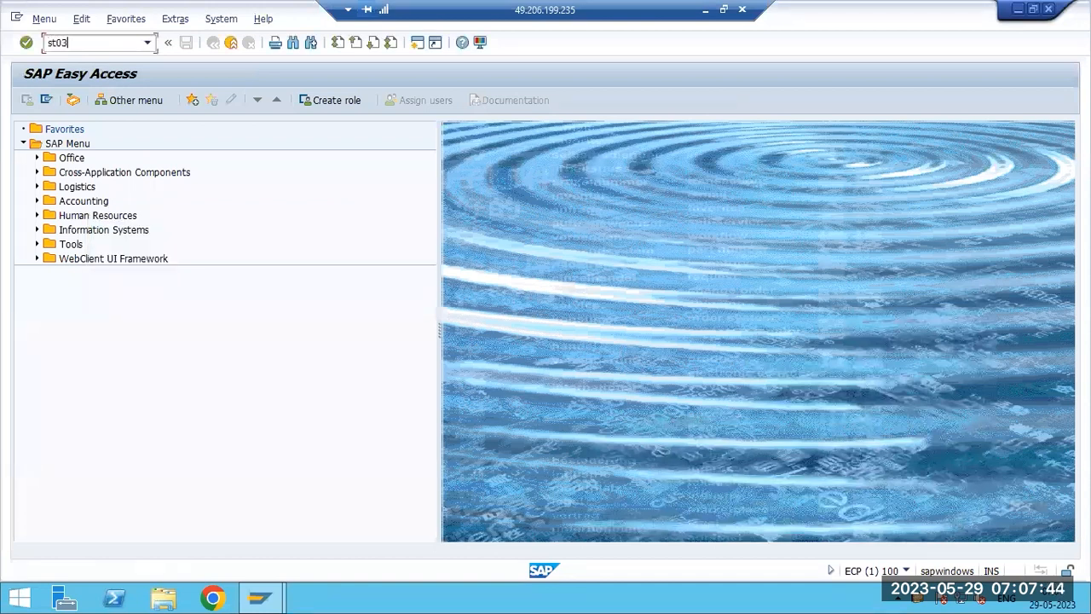
pyautogui.press('Return')
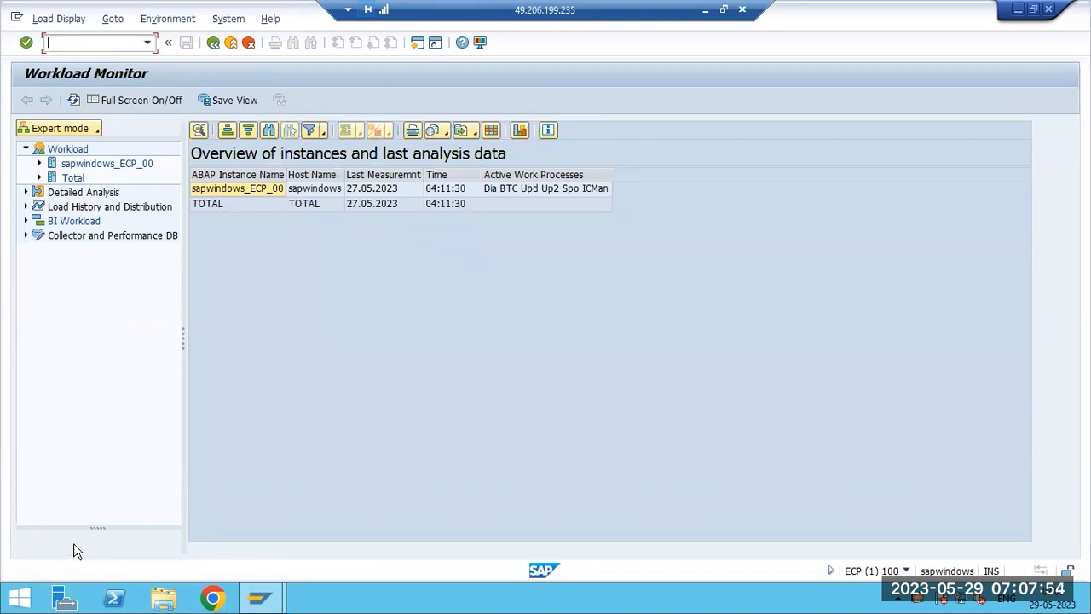
# - Expand the Total and sapwindows_ECP_00 workload day nodes and open the 27.05.2023 Sat workload overview
pyautogui.click(39, 177)
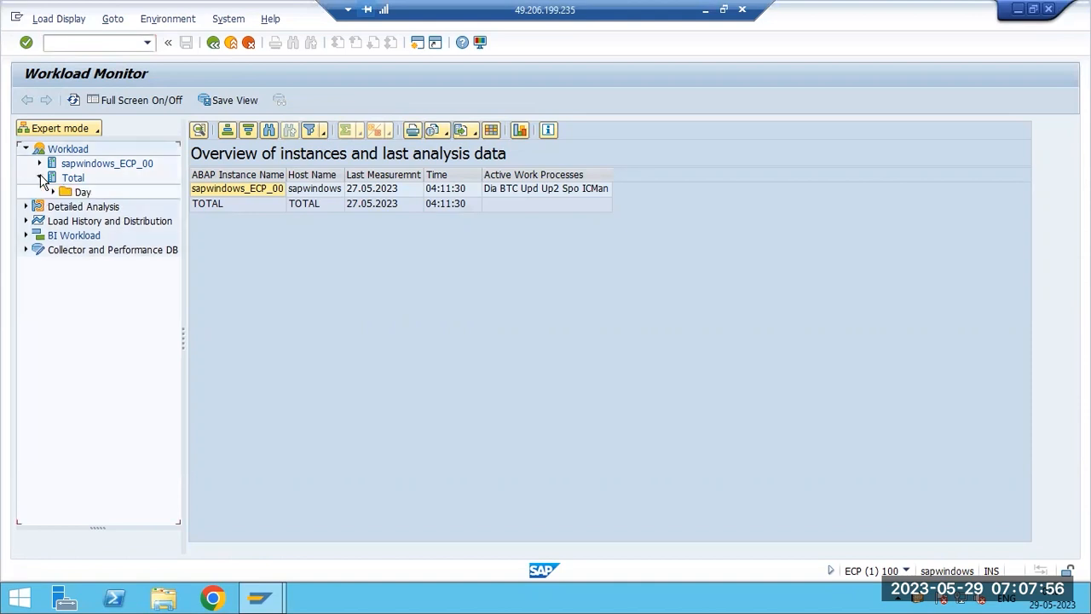
pyautogui.click(52, 192)
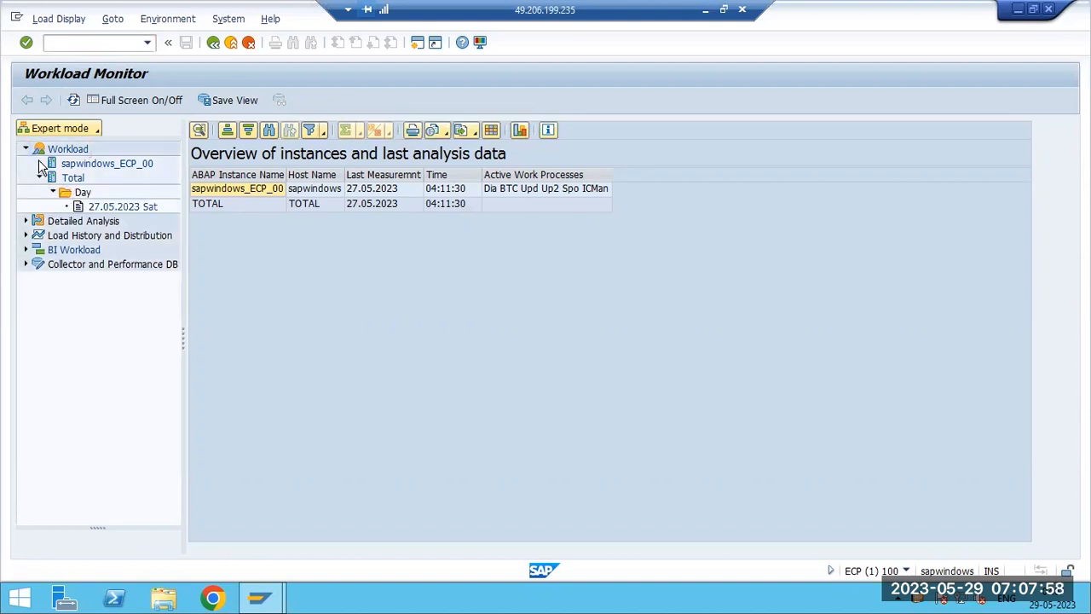
pyautogui.click(39, 163)
pyautogui.click(96, 129)
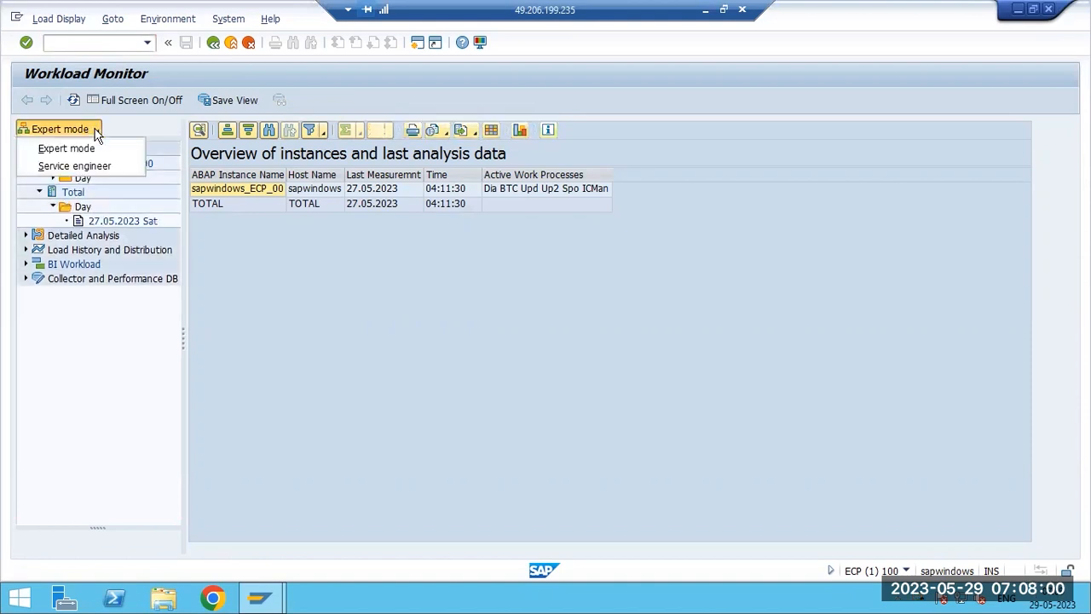
pyautogui.click(73, 356)
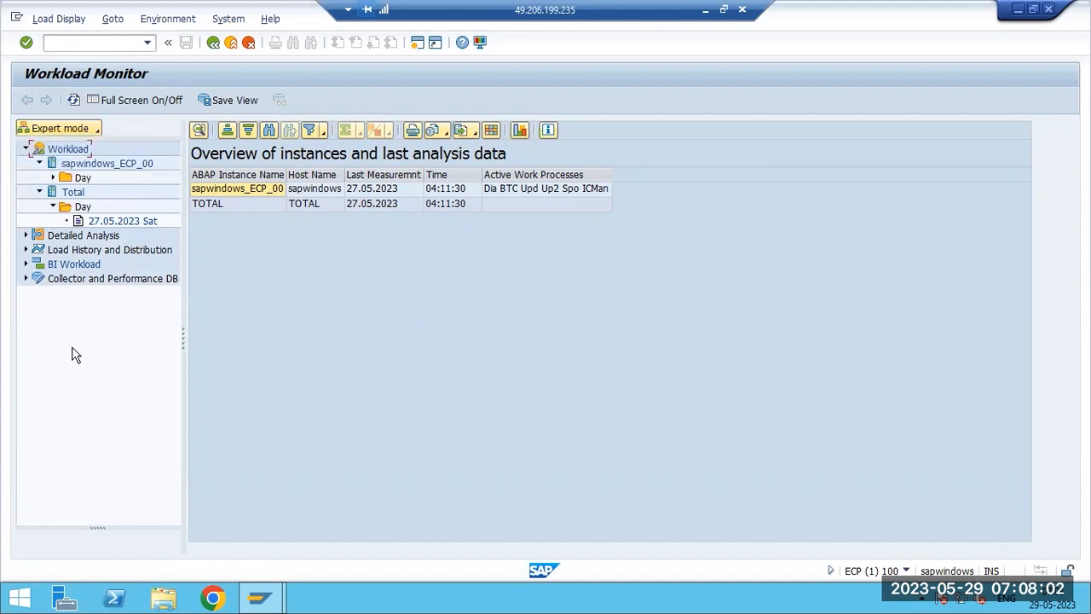
pyautogui.click(52, 177)
pyautogui.click(106, 194)
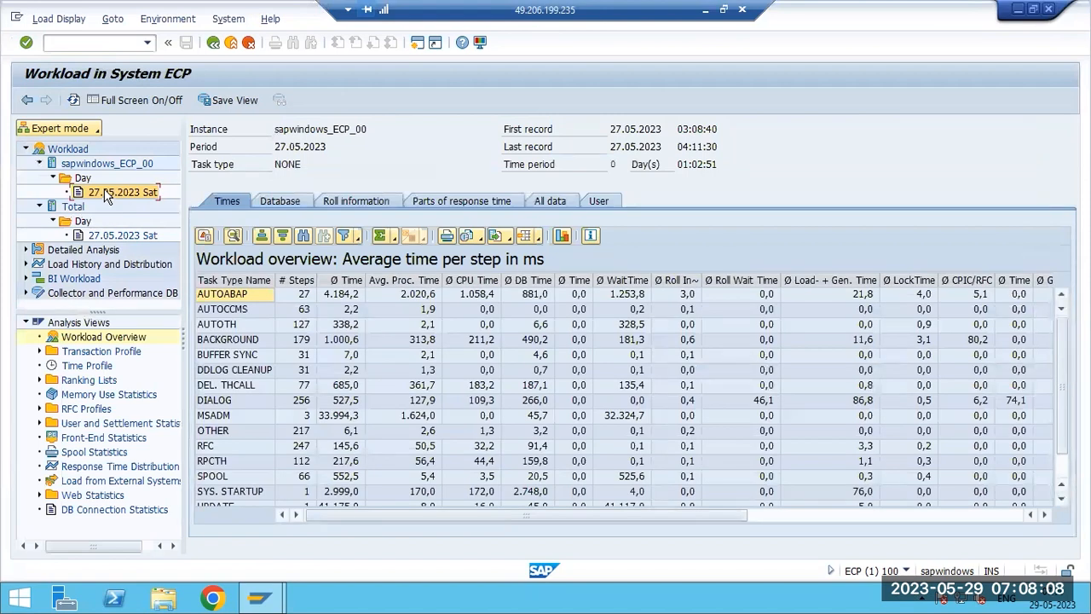
# - Select the DIALOG task type row in the workload overview table and check the record times
pyautogui.click(73, 100)
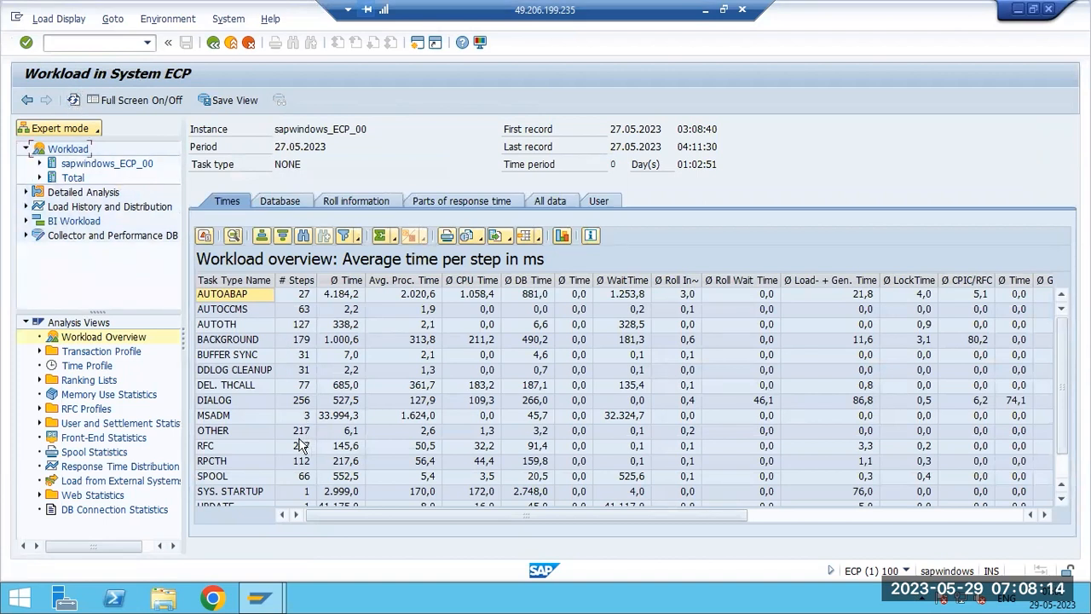
pyautogui.click(212, 402)
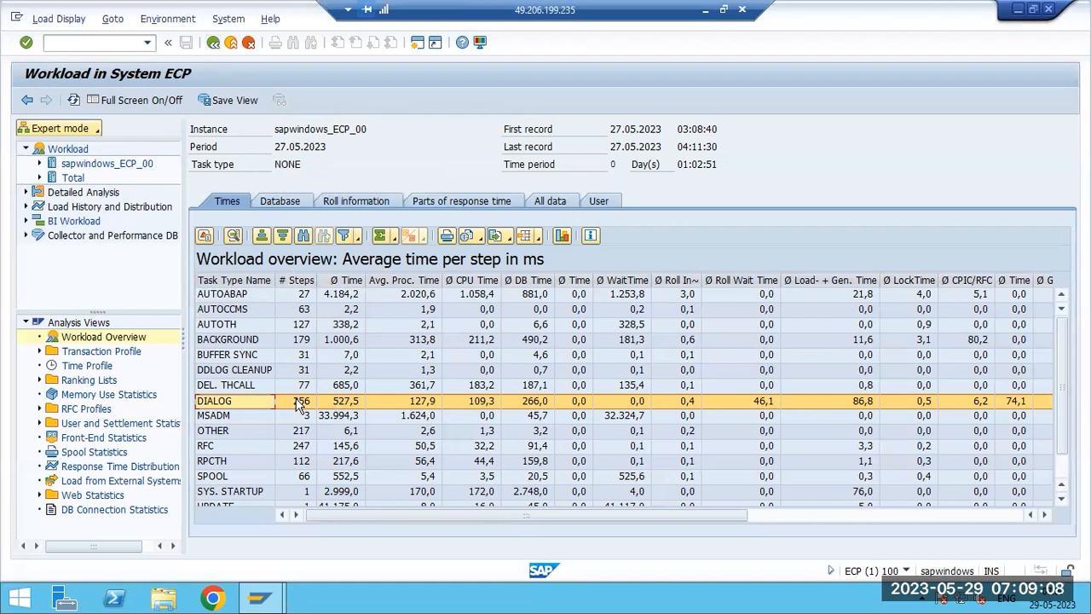
pyautogui.click(607, 127)
# - Browse the Total and instance day nodes and go back to the Workload Monitor overview
pyautogui.click(38, 177)
pyautogui.click(39, 164)
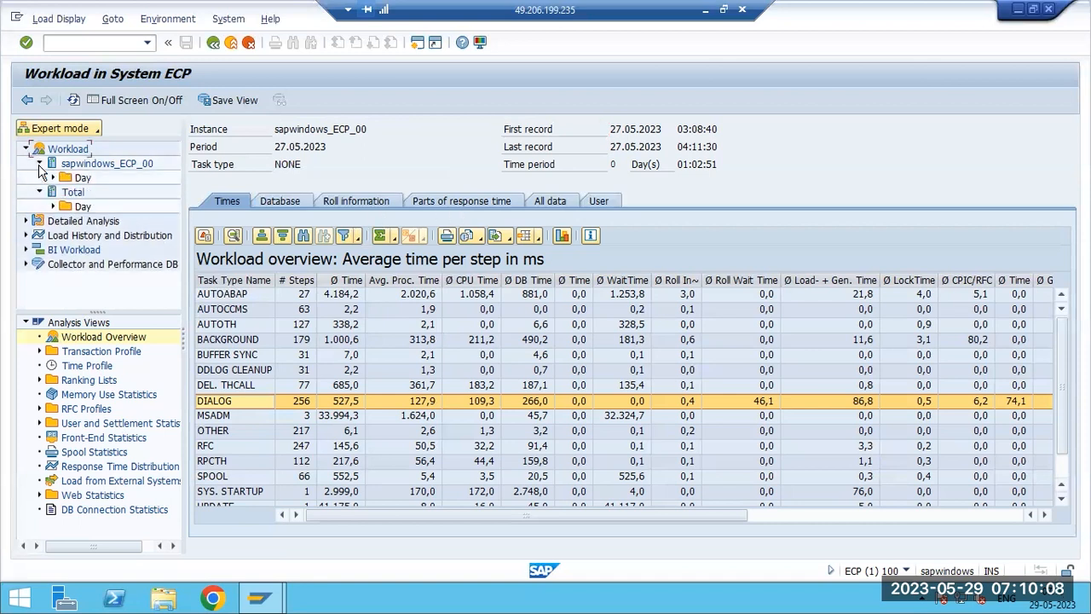
pyautogui.click(38, 164)
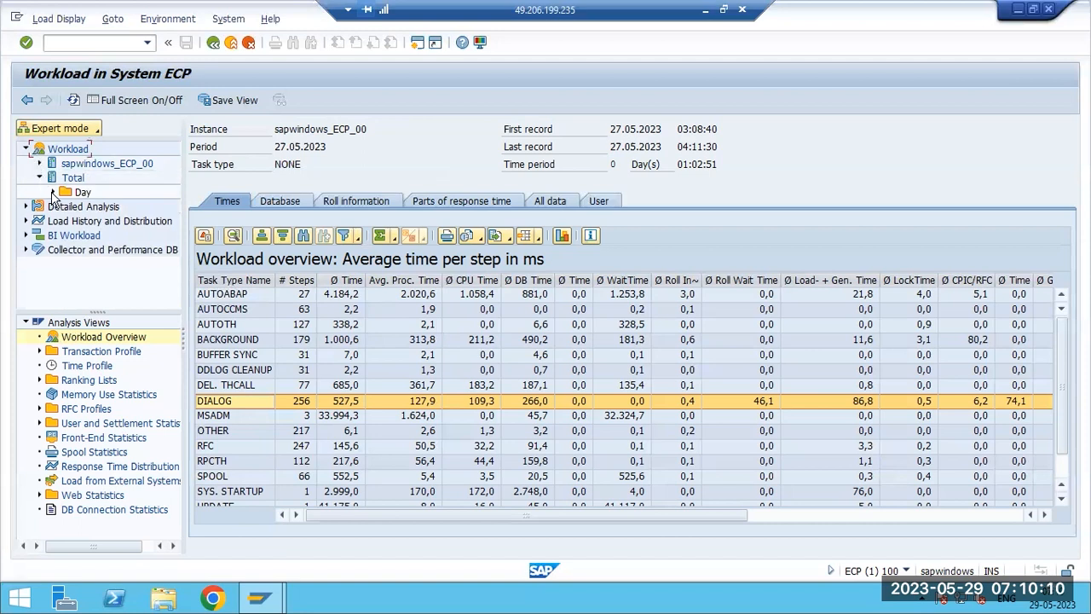
pyautogui.click(53, 192)
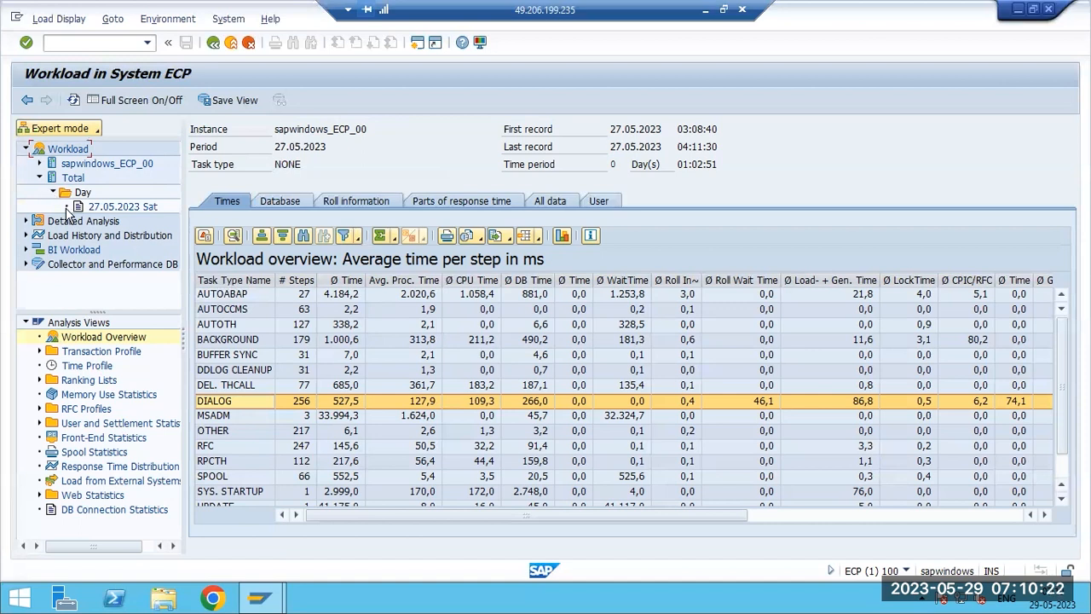
pyautogui.click(53, 193)
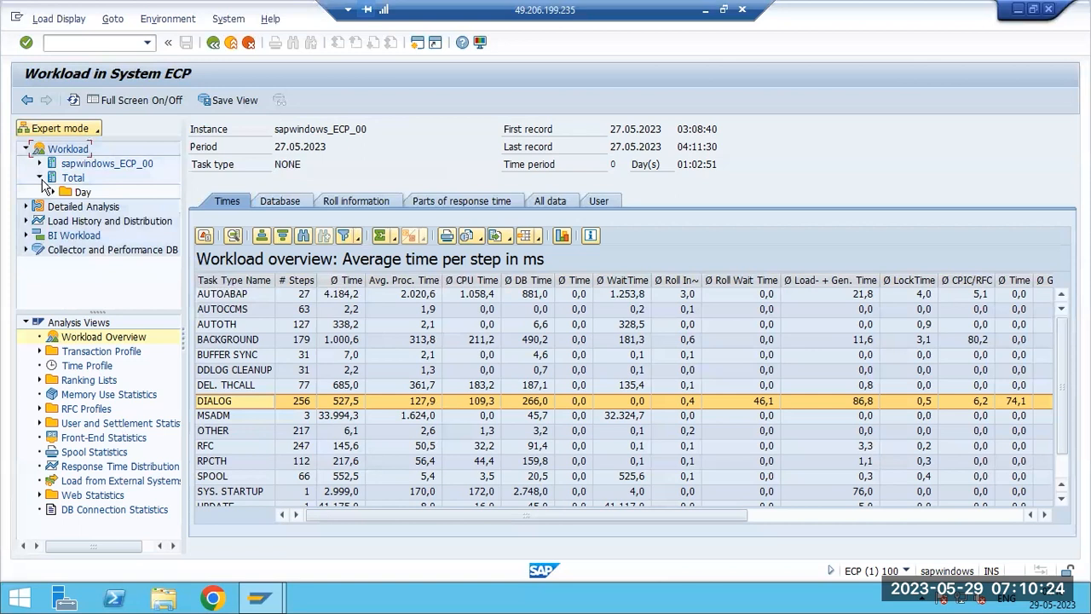
pyautogui.click(39, 178)
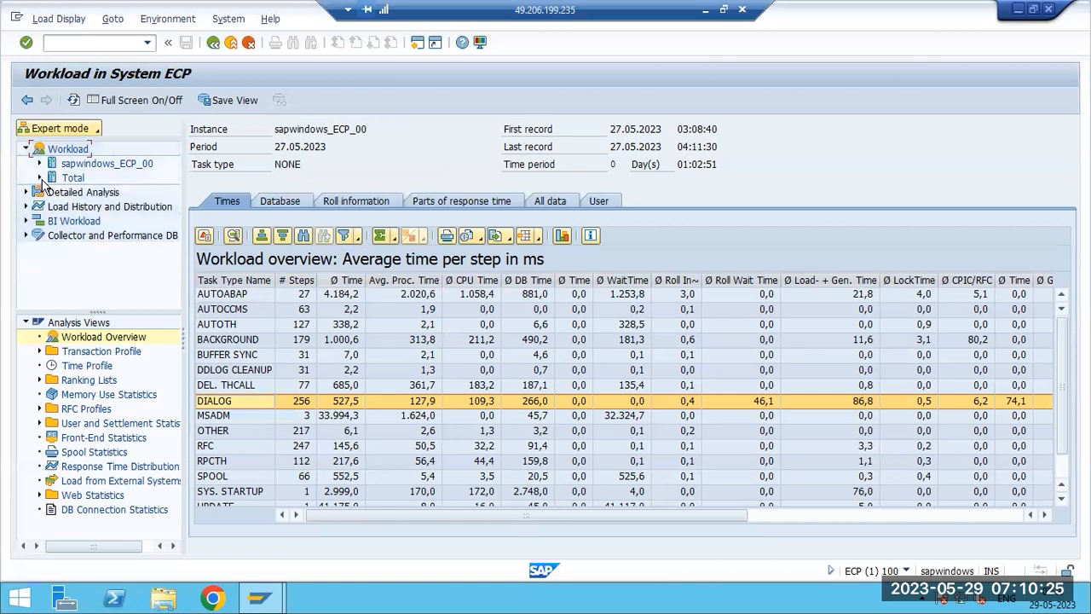
pyautogui.click(212, 44)
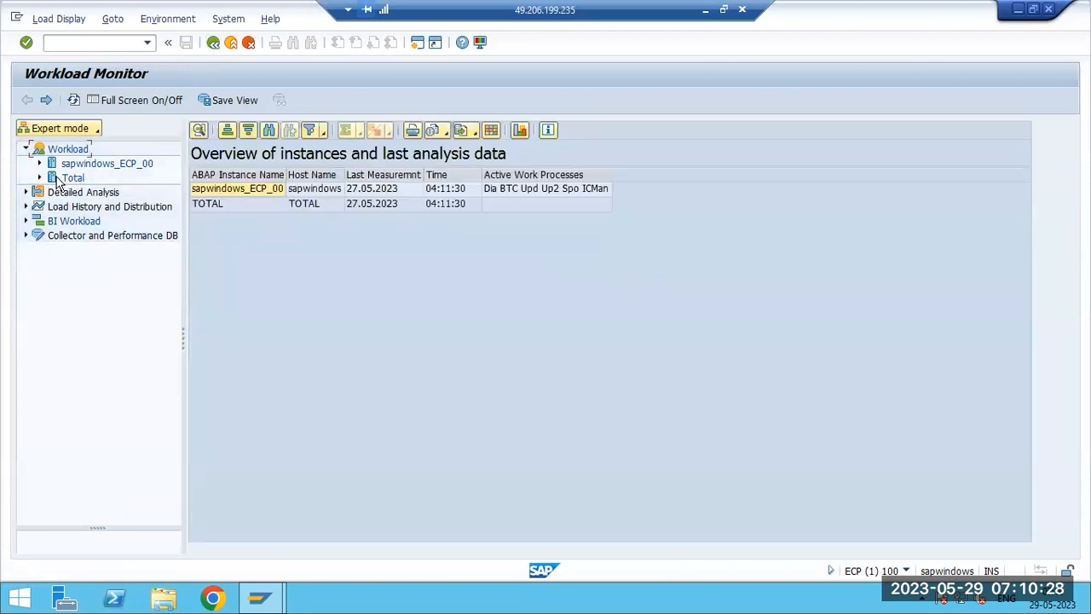
# - Open the Last Minute's Load analysis for TOTAL under Detailed Analysis
pyautogui.click(26, 193)
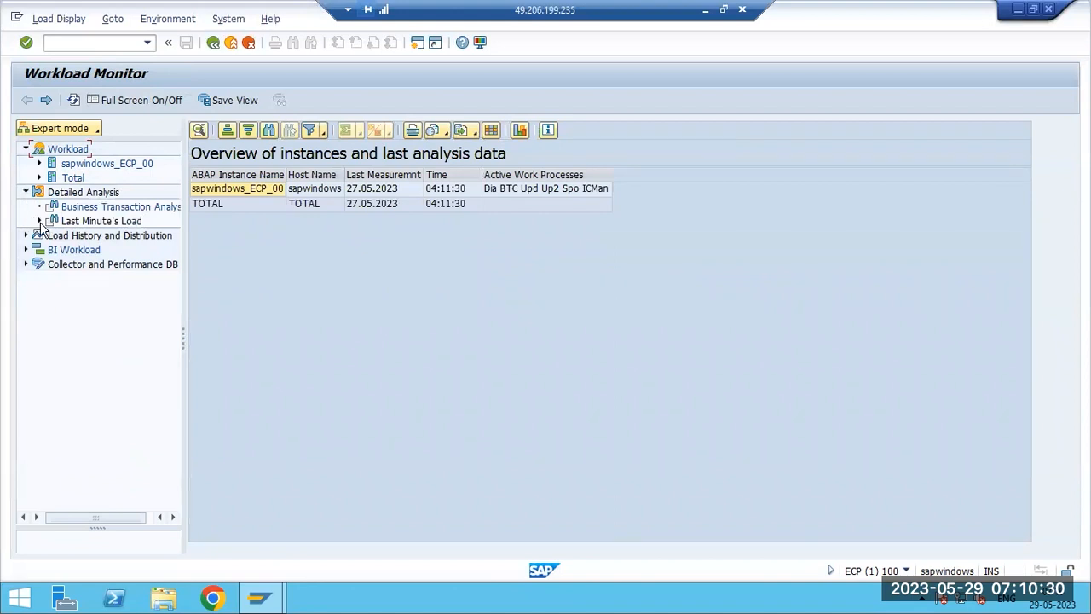
pyautogui.click(39, 221)
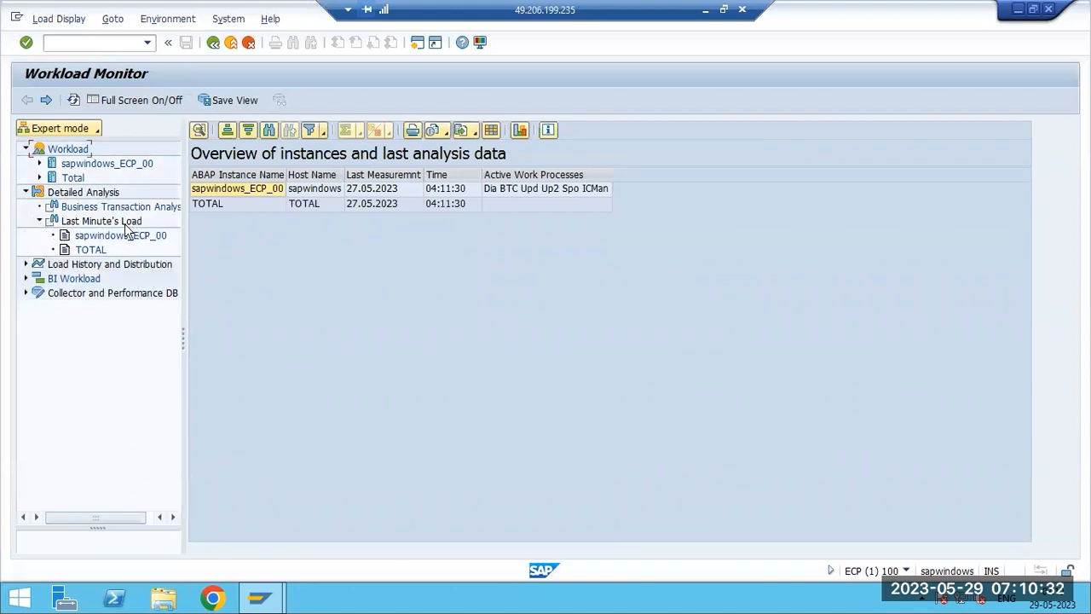
pyautogui.doubleClick(91, 250)
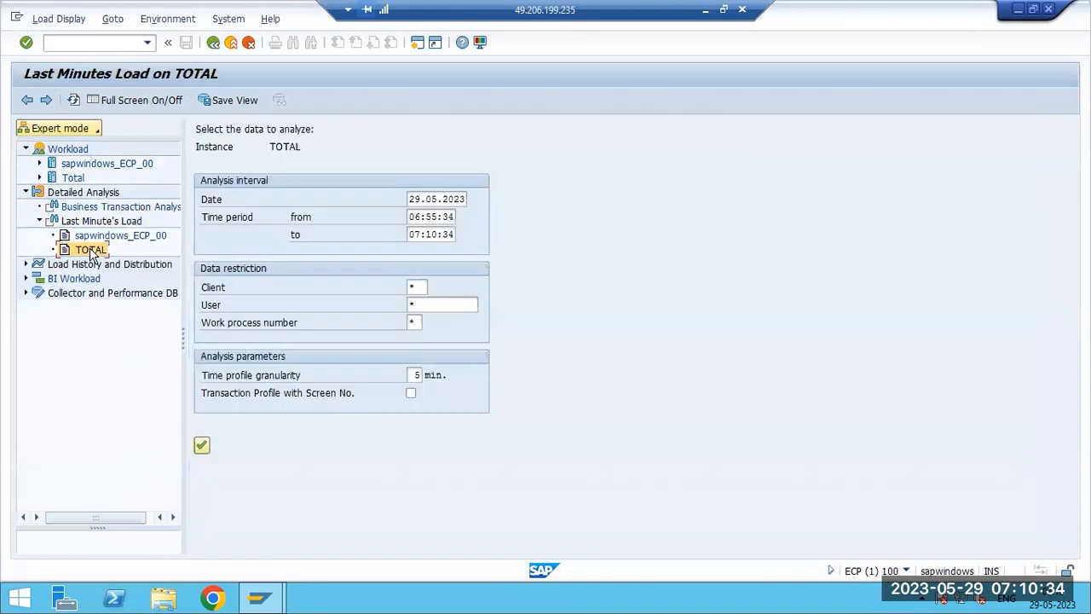
# - Set the analysis interval date to 28.05.2023 with time period from 00:55:34 to 23:10:34
pyautogui.click(417, 217)
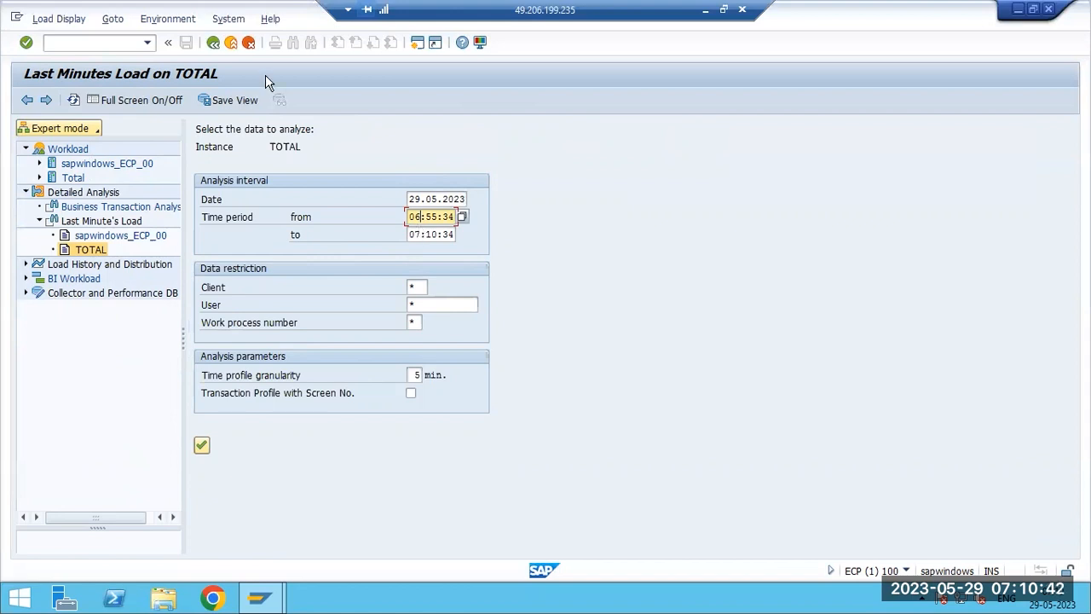
pyautogui.click(421, 199)
pyautogui.press('BackSpace')
pyautogui.write('8')
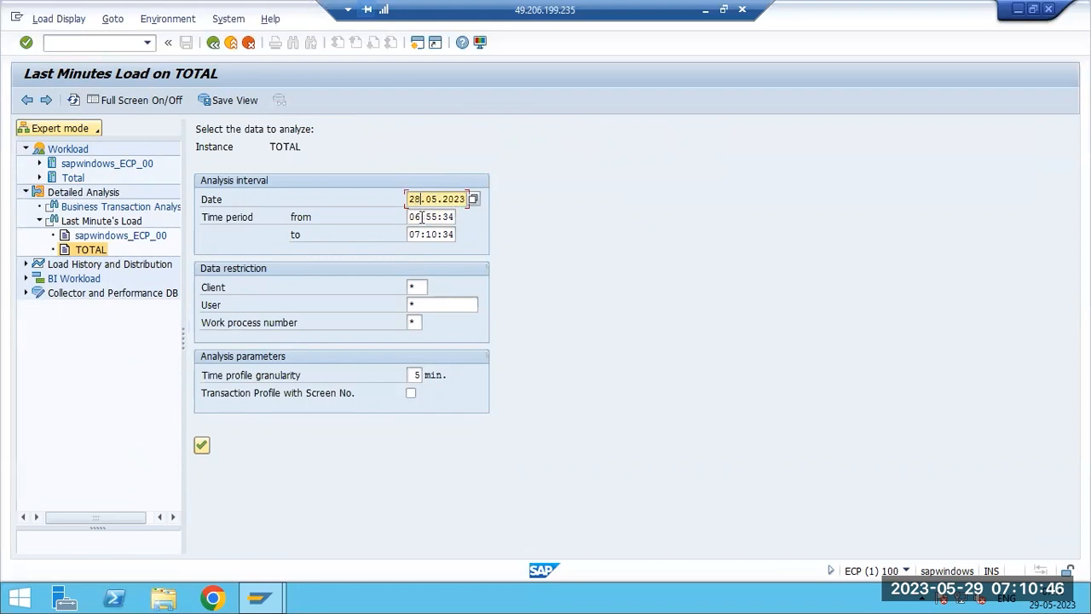
pyautogui.click(421, 216)
pyautogui.press('BackSpace')
pyautogui.write('9')
pyautogui.press('BackSpace')
pyautogui.write('0')
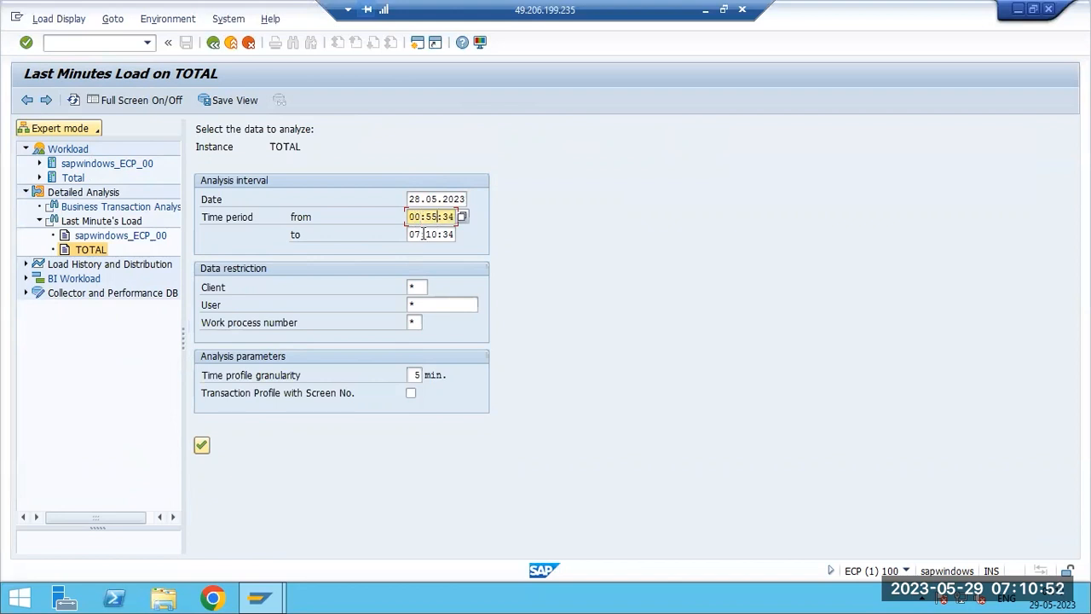
pyautogui.click(420, 235)
pyautogui.press('BackSpace')
pyautogui.press('BackSpace')
pyautogui.write('23')
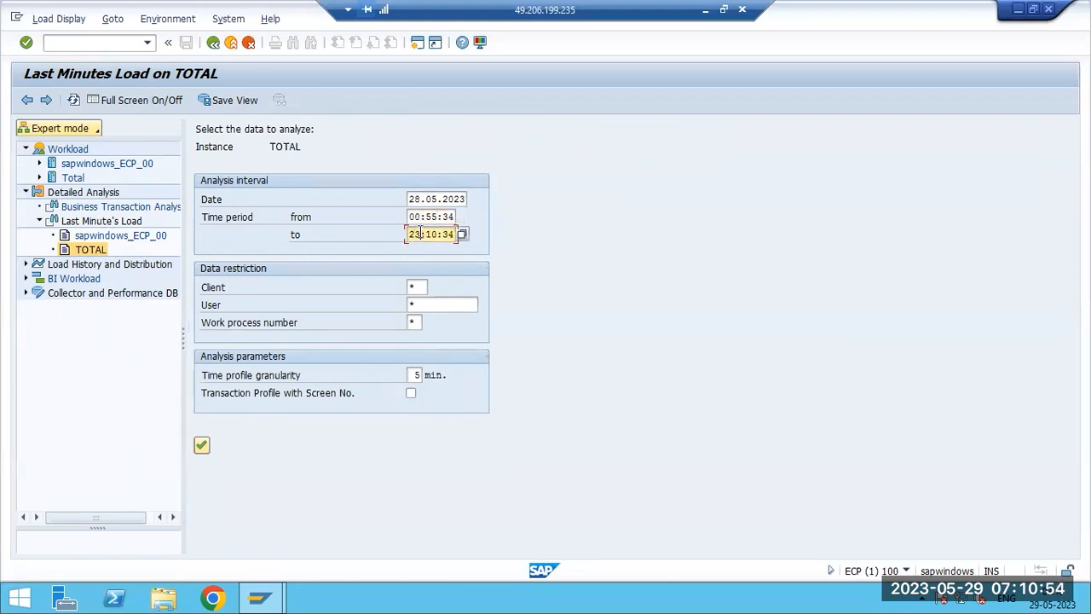
# - Run the Last Minute's Load analysis and select the DIALOG row's average time in the results
pyautogui.click(201, 447)
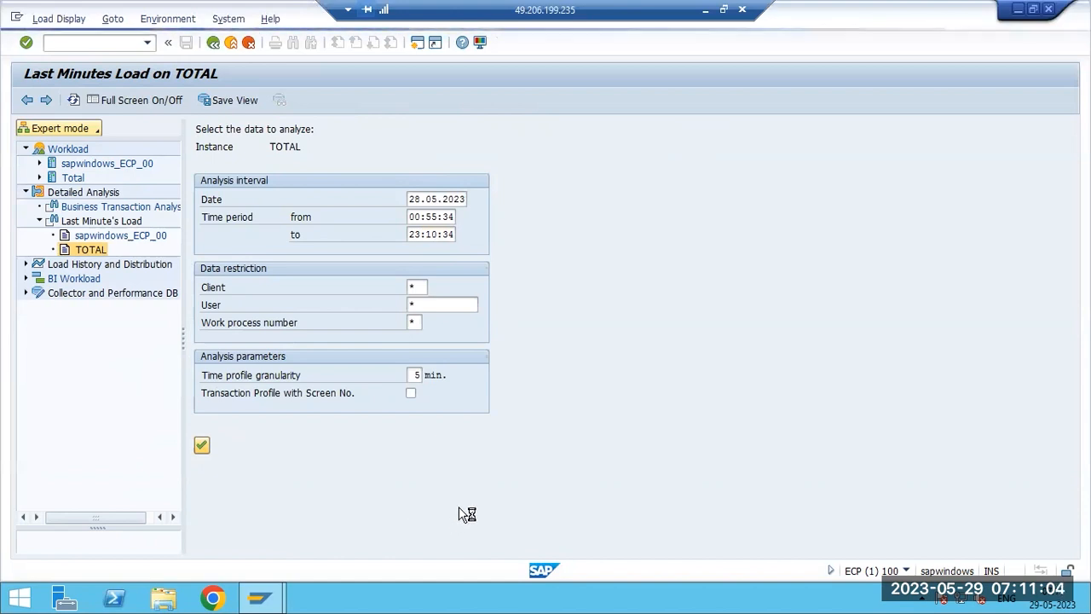
pyautogui.click(709, 10)
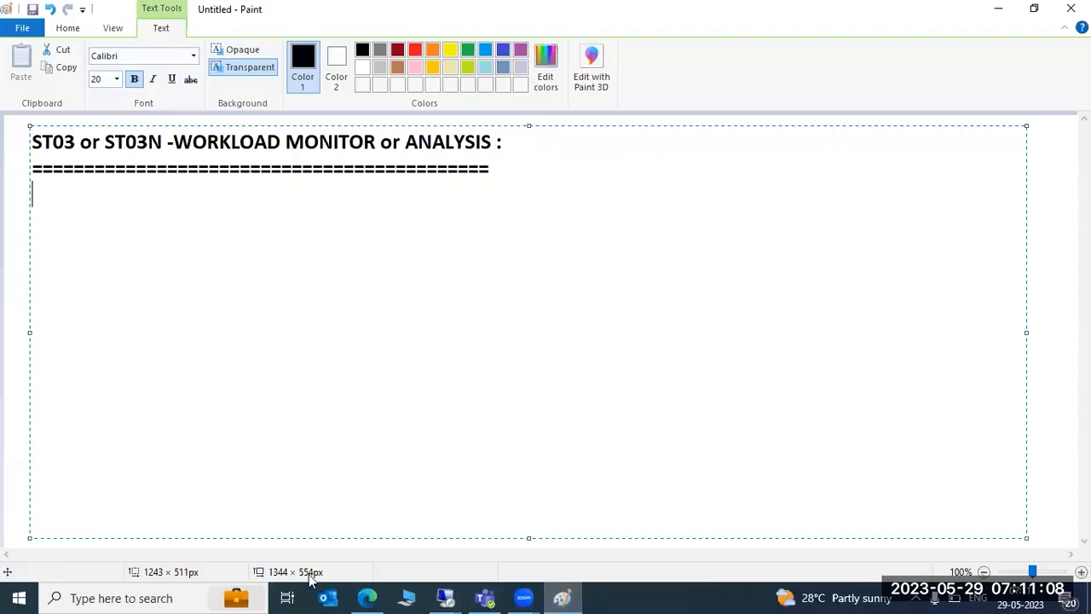
pyautogui.moveTo(442, 596)
pyautogui.click(497, 530)
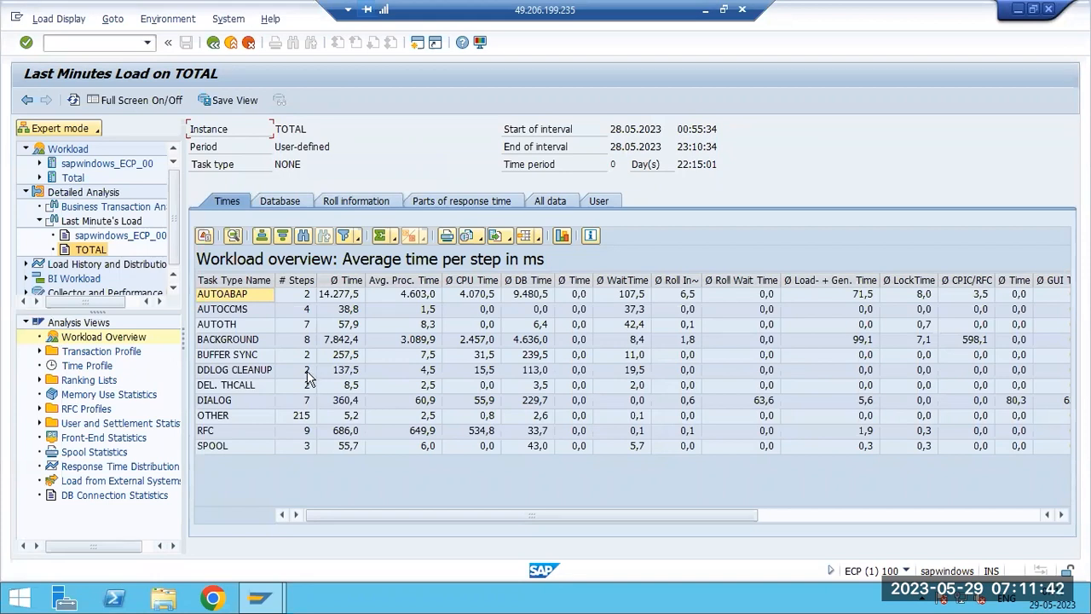
pyautogui.click(345, 401)
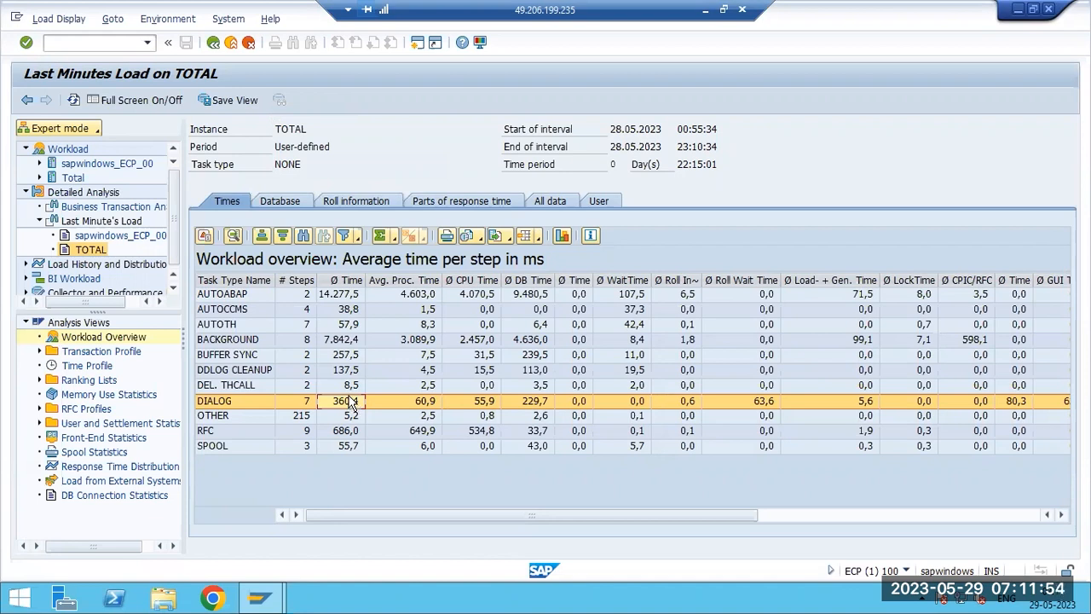
# - Open the Standard transaction profile under Analysis Views for TOTAL and select the RSAL_BATCH_TOOL_STARTUPDISP row
pyautogui.click(40, 351)
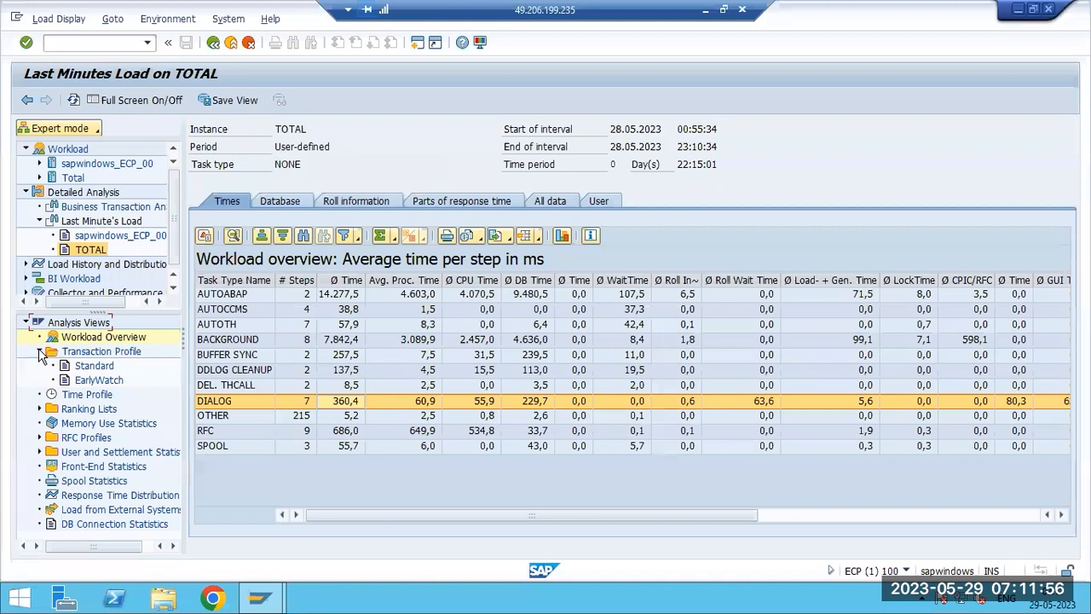
pyautogui.click(94, 367)
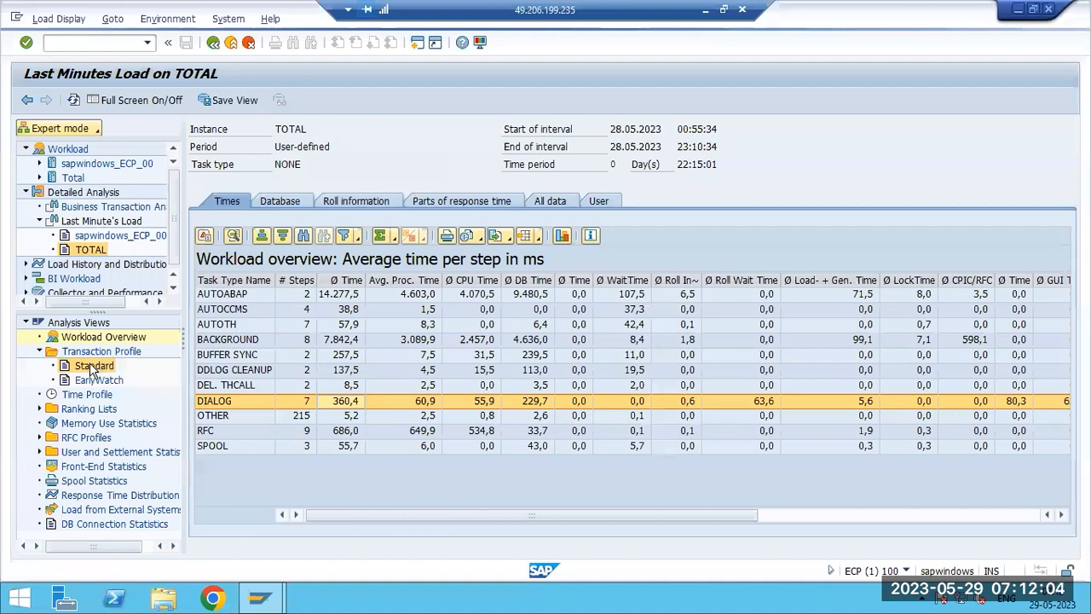
pyautogui.doubleClick(91, 368)
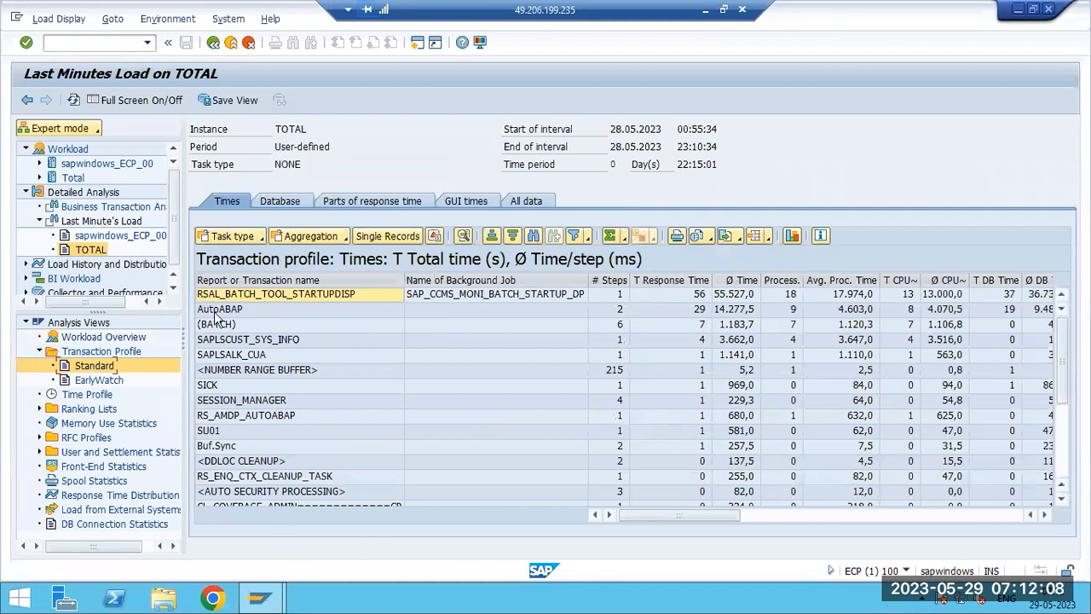
pyautogui.click(458, 294)
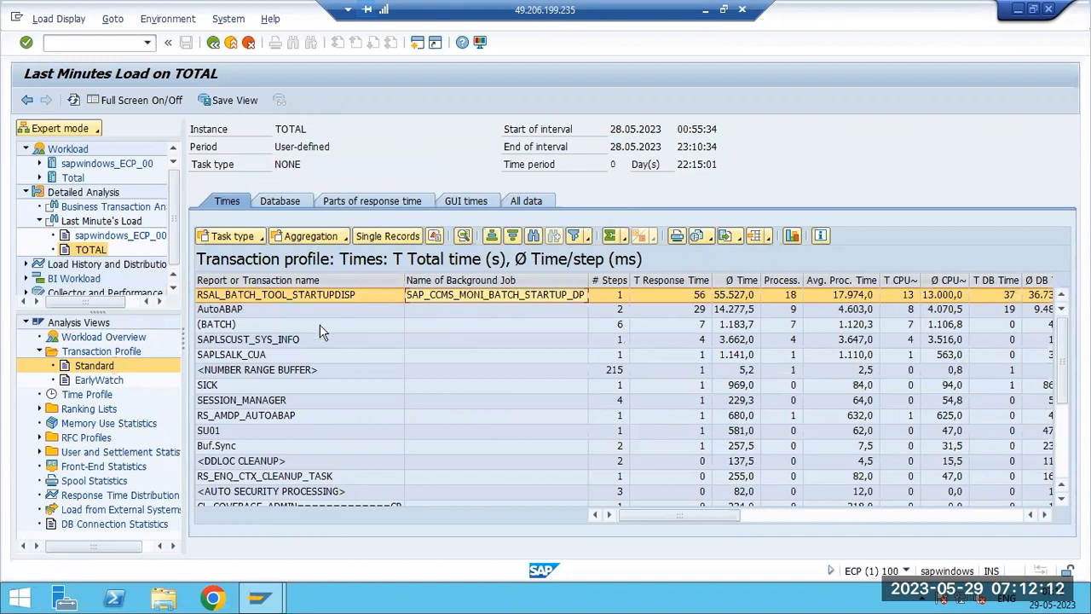
# - Open the user breakdown for the SICK transaction, move the window aside, select the BASIS user, and close it
pyautogui.click(221, 386)
pyautogui.click(213, 433)
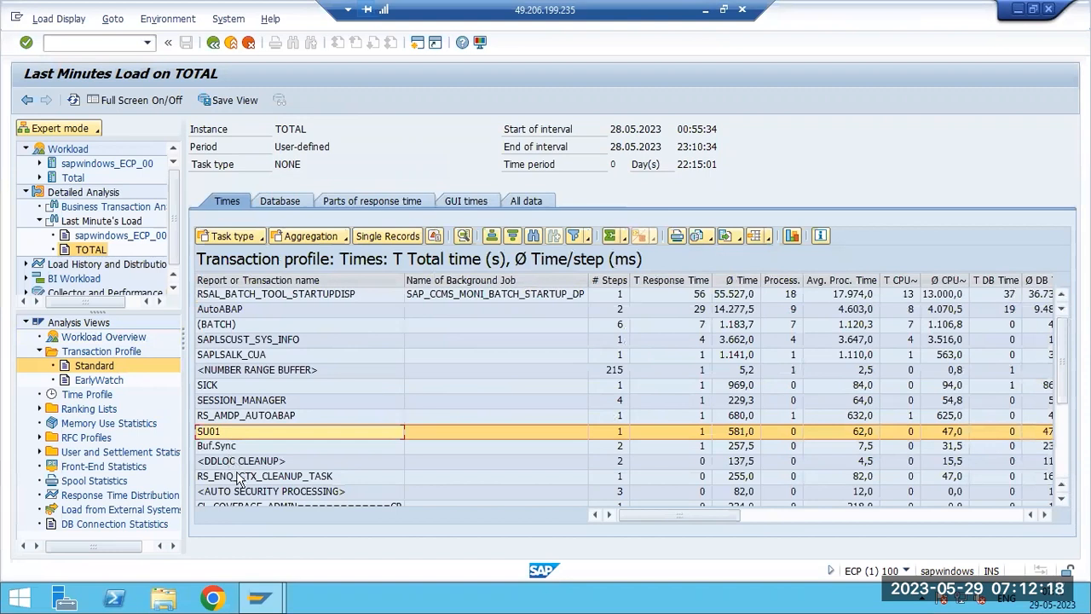
pyautogui.doubleClick(223, 386)
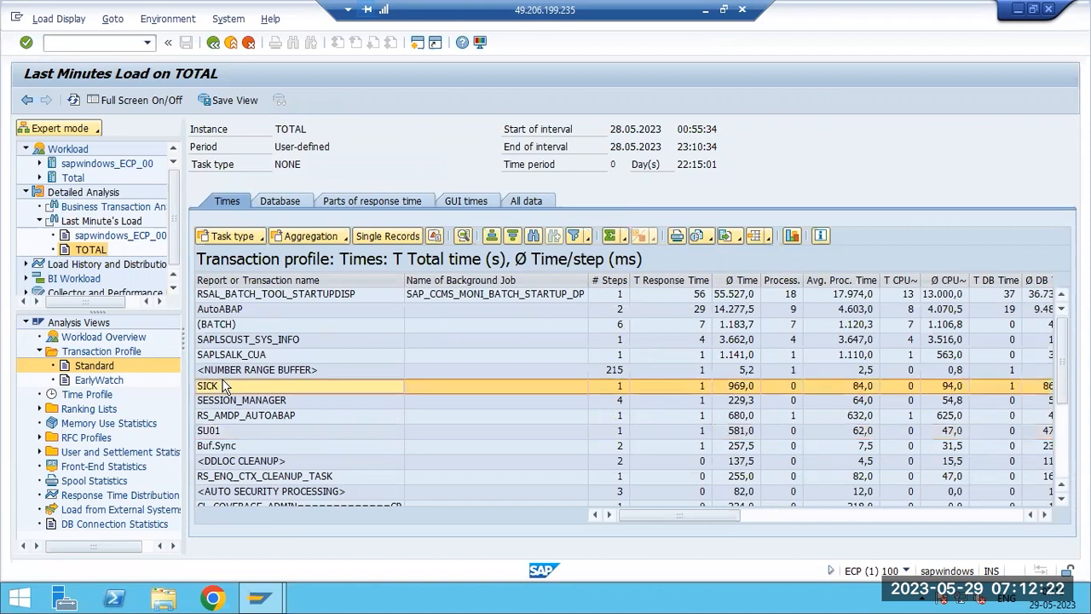
pyautogui.moveTo(239, 348); pyautogui.dragTo(293, 160)
pyautogui.click(142, 238)
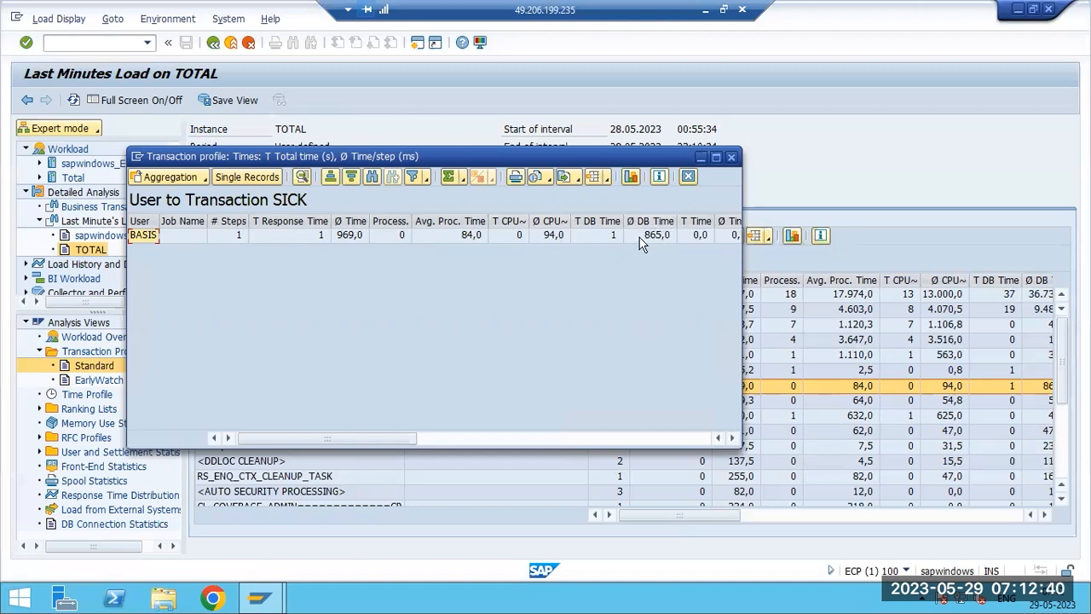
pyautogui.click(731, 159)
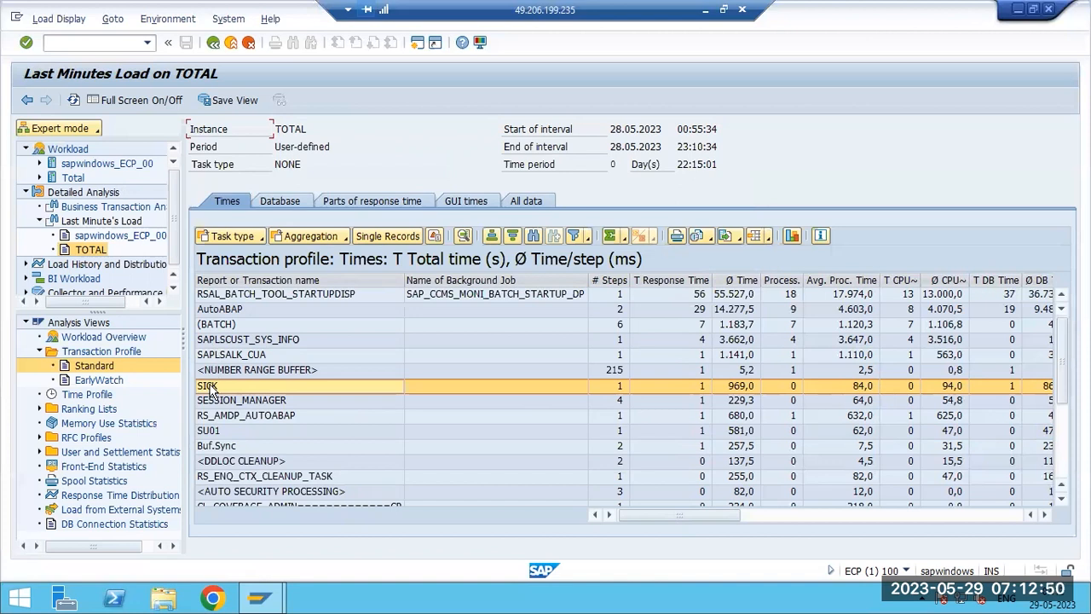
# - Switch to the Time Profile, drill into the 07:25 interval's transactions in a maximized window, and close it
pyautogui.click(81, 396)
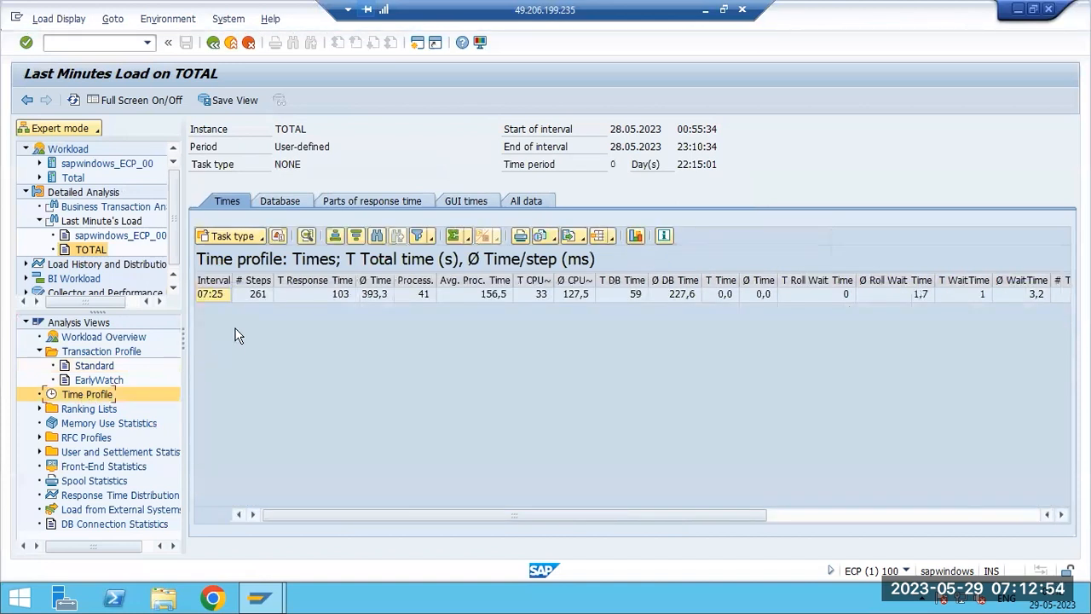
pyautogui.doubleClick(212, 293)
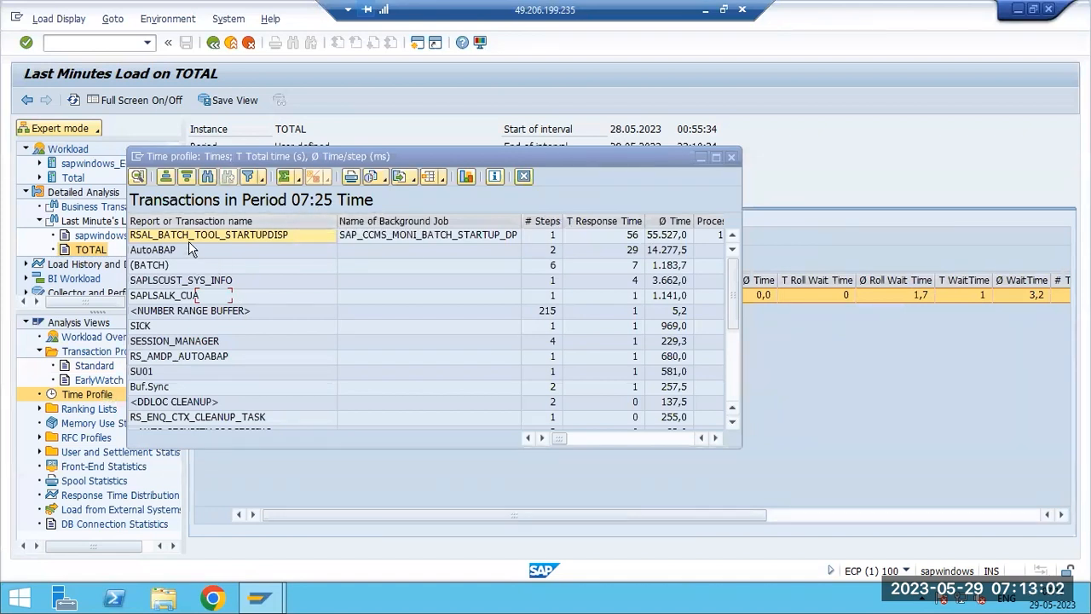
pyautogui.click(716, 157)
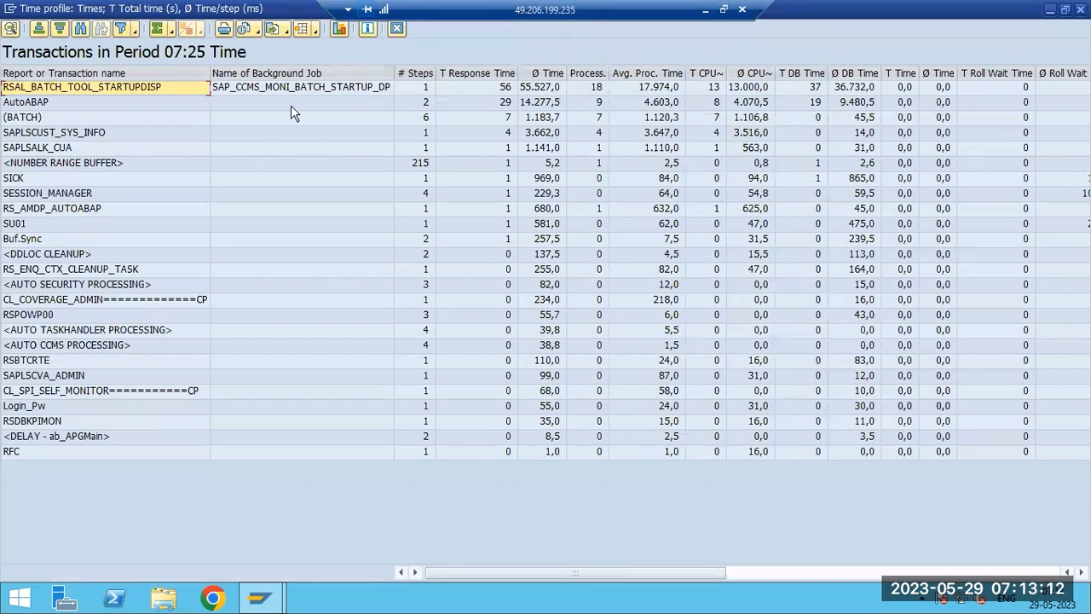
pyautogui.click(269, 86)
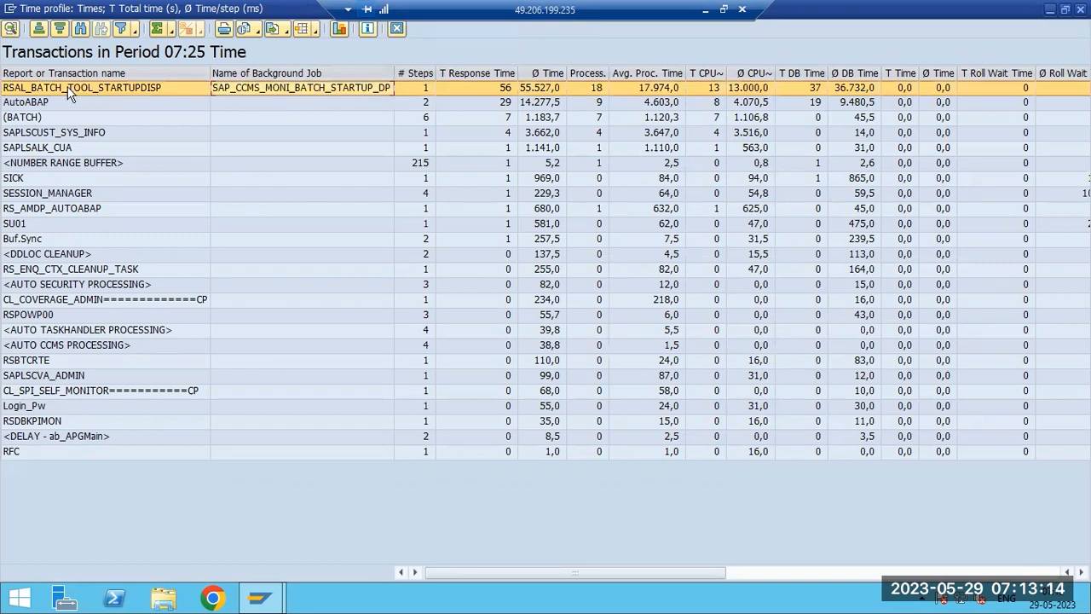
pyautogui.click(283, 102)
pyautogui.click(280, 88)
pyautogui.click(396, 29)
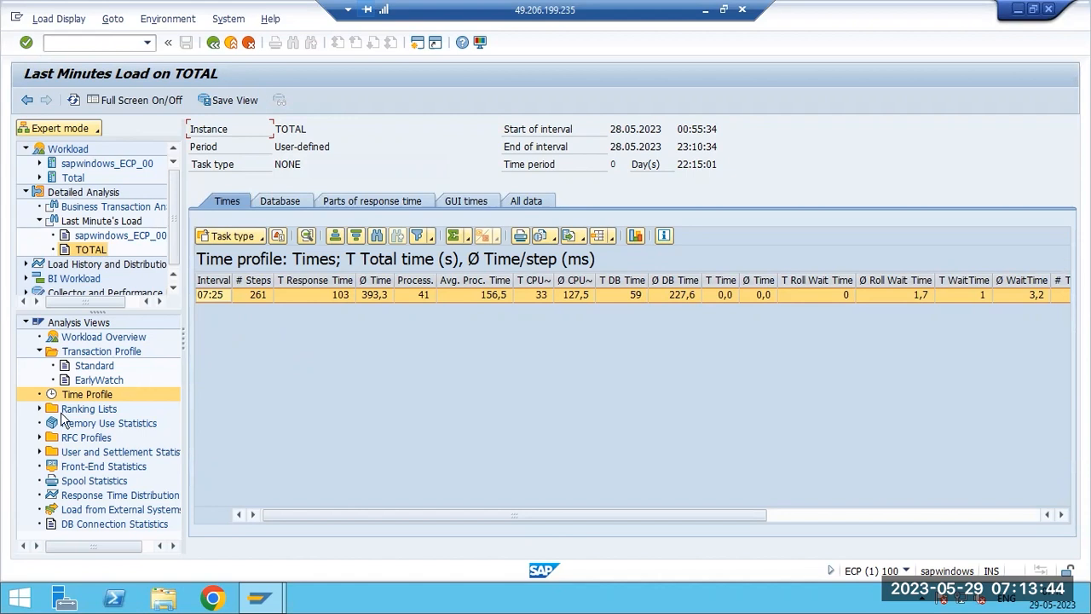
# - Return to the Standard transaction profile and open the user breakdown for RSAL_BATCH_TOOL_STARTUPDISP, then close it
pyautogui.click(88, 355)
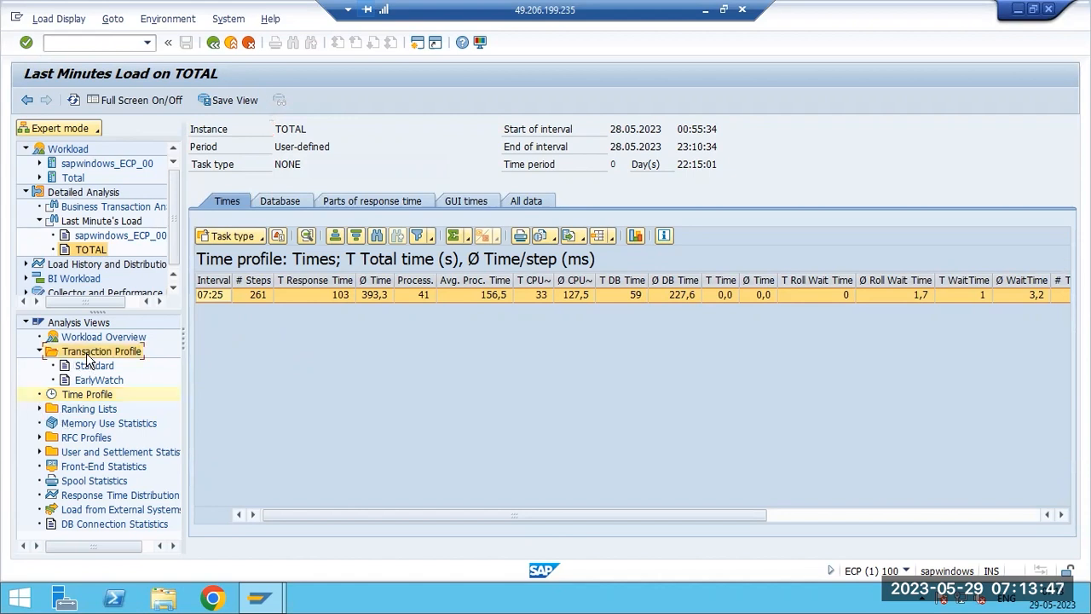
pyautogui.click(73, 397)
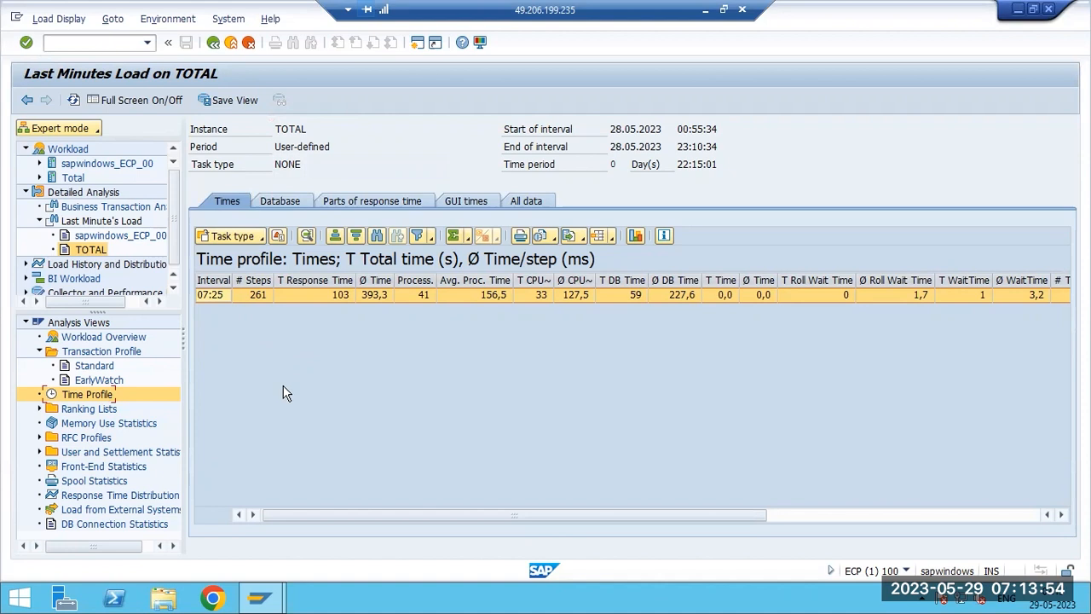
pyautogui.click(94, 368)
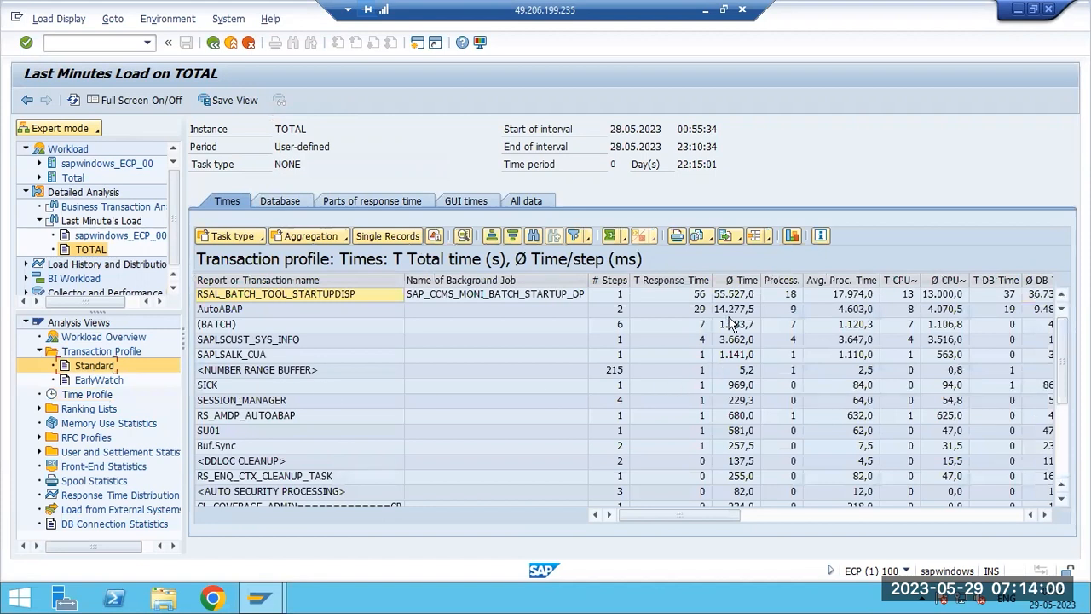
pyautogui.click(228, 313)
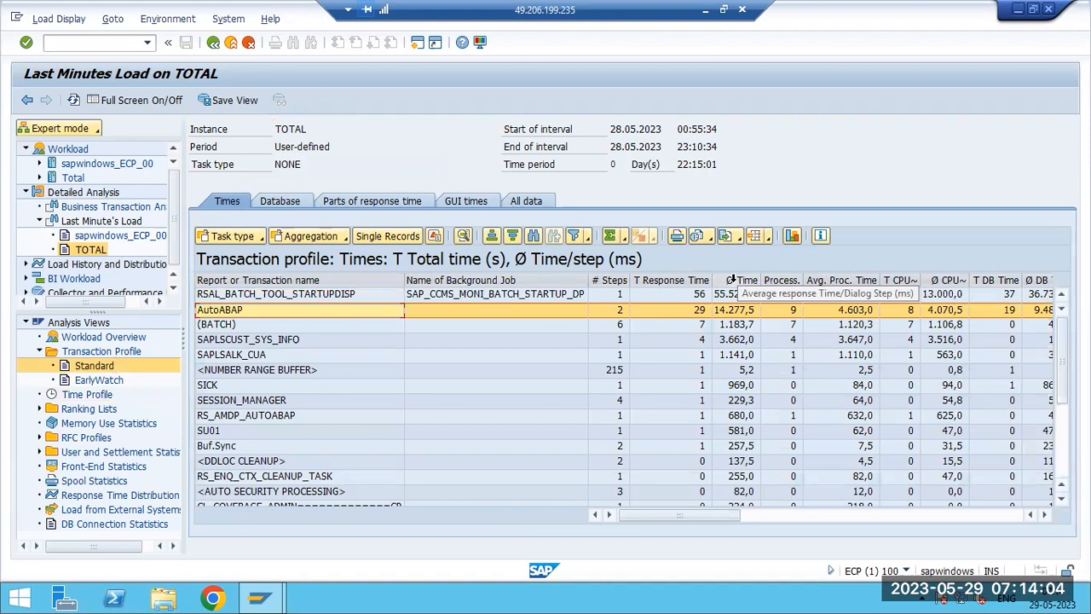
pyautogui.click(730, 296)
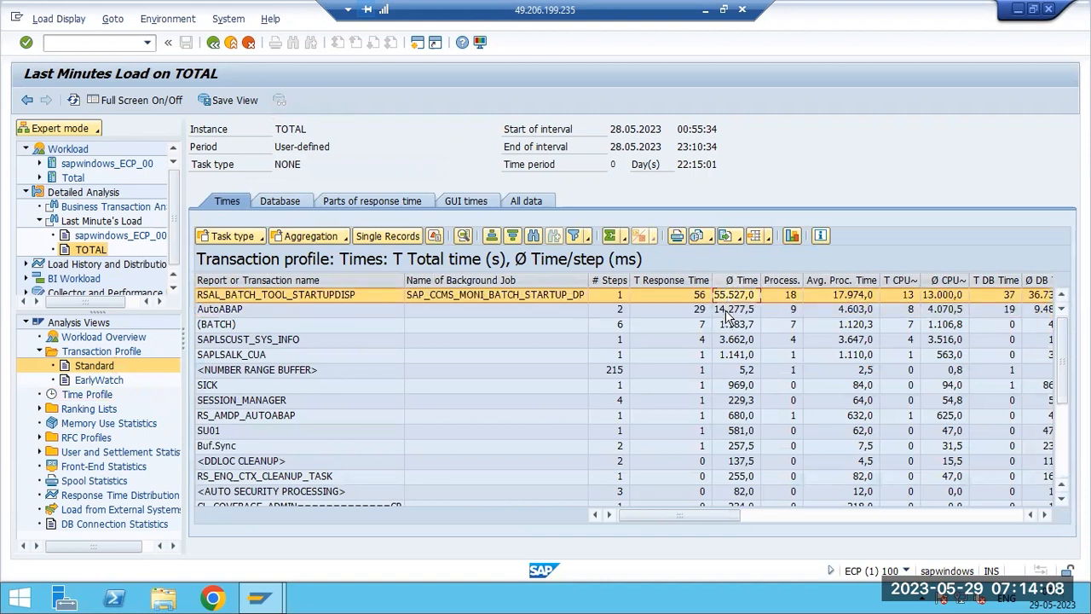
pyautogui.doubleClick(731, 296)
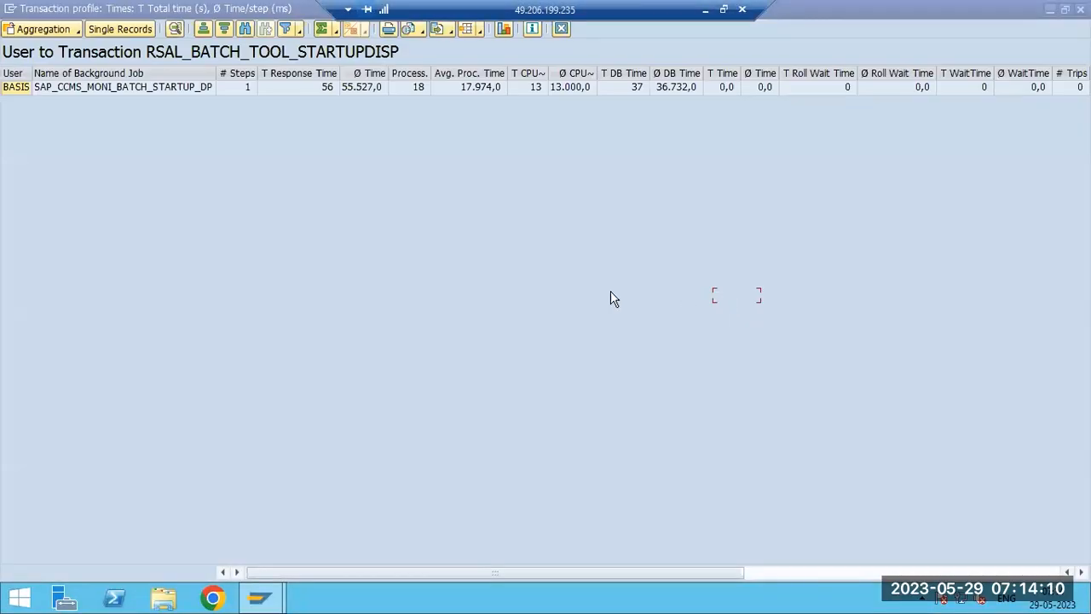
pyautogui.click(14, 88)
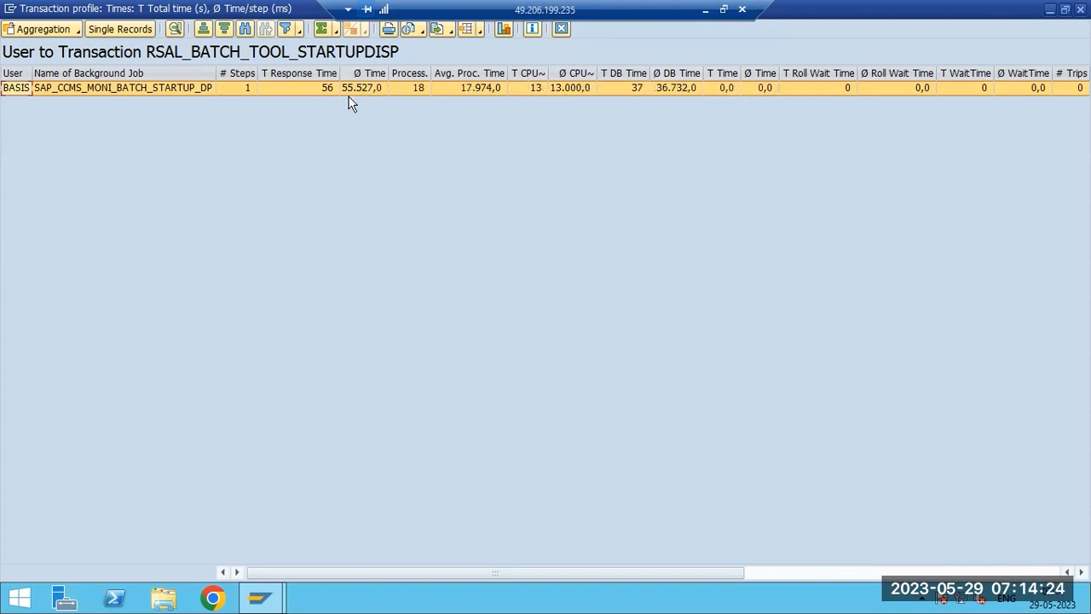
pyautogui.click(300, 90)
pyautogui.doubleClick(152, 87)
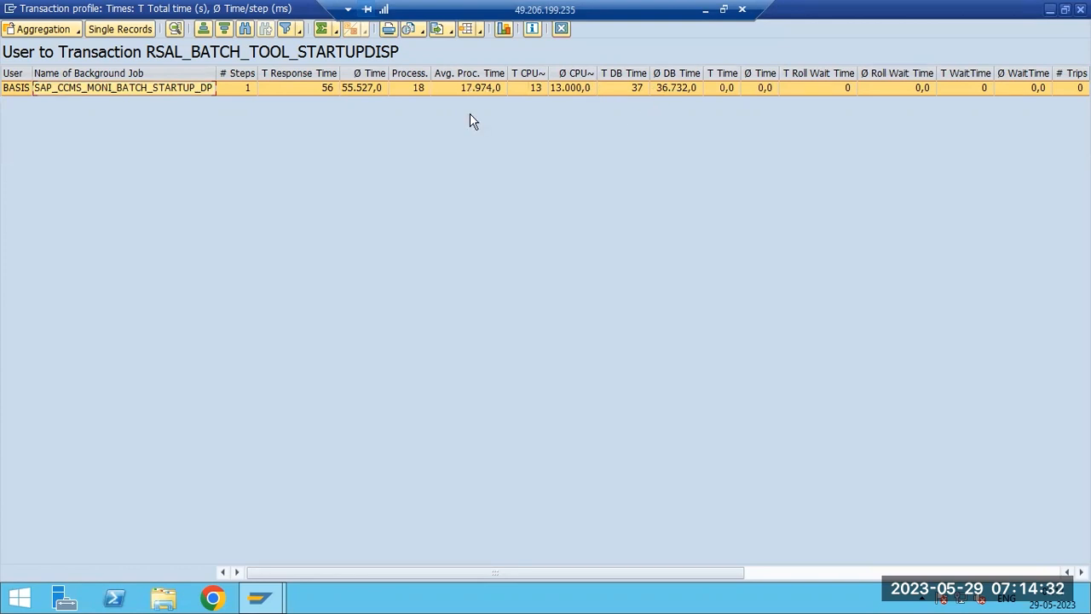
pyautogui.click(161, 75)
pyautogui.click(158, 89)
pyautogui.click(1080, 9)
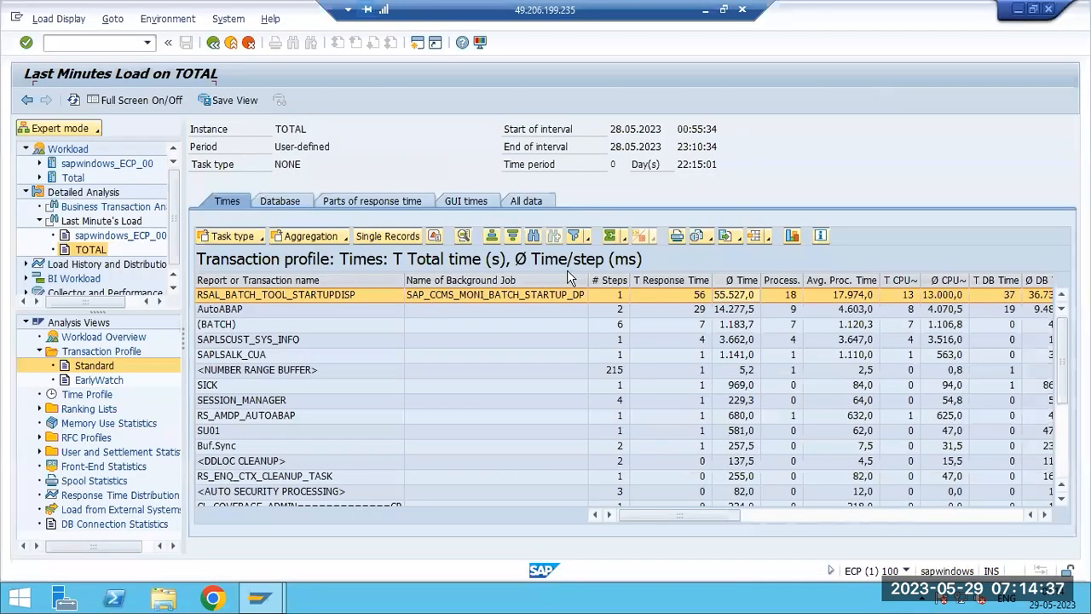
# - Open and close the user breakdowns for the AutoABAP and (BATCH) transactions
pyautogui.click(220, 310)
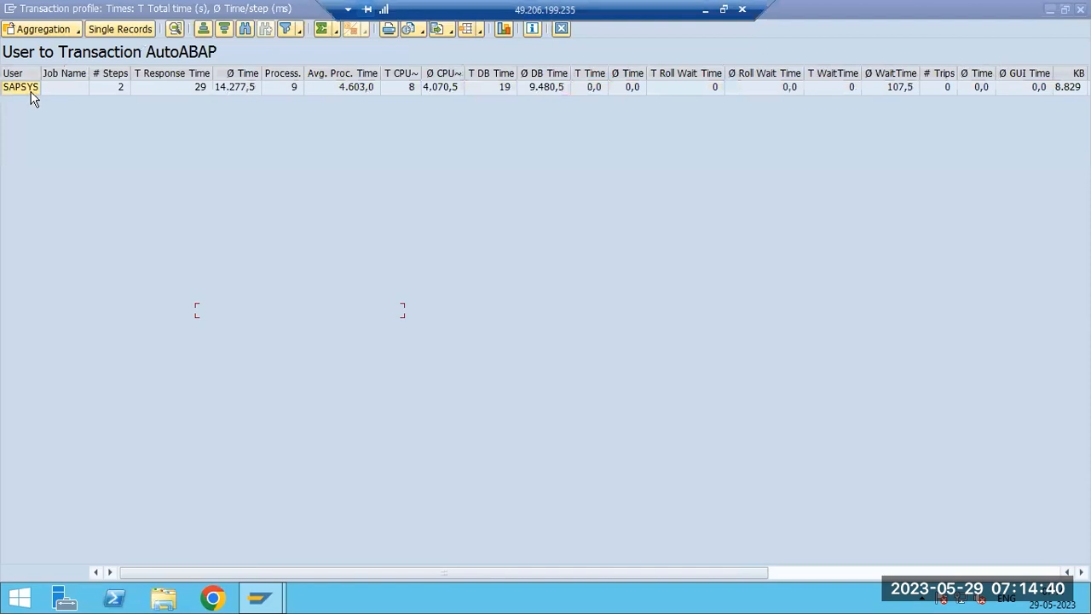
pyautogui.click(24, 90)
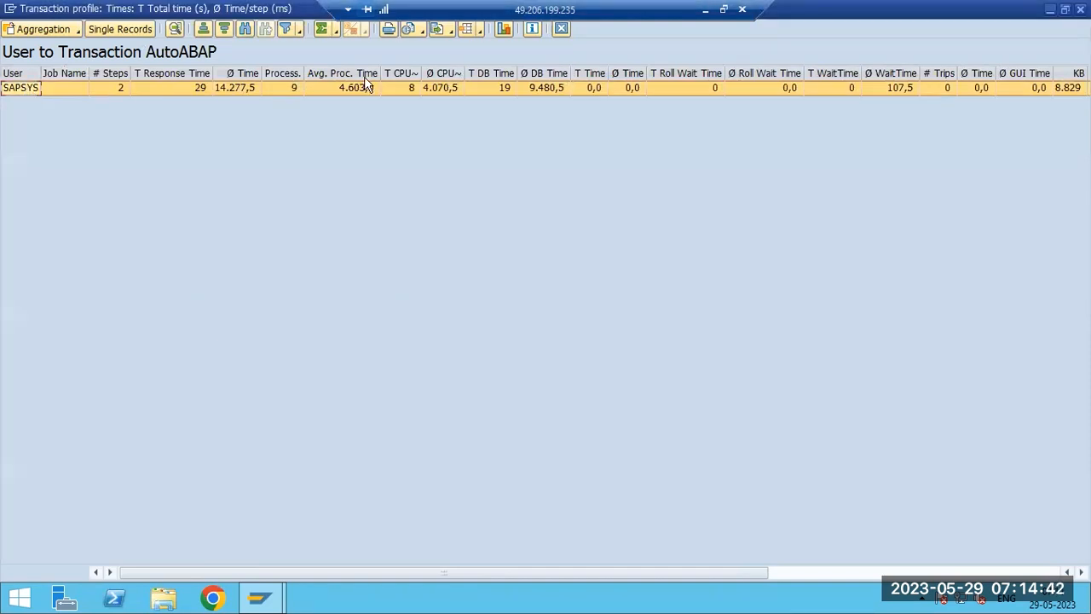
pyautogui.click(1079, 8)
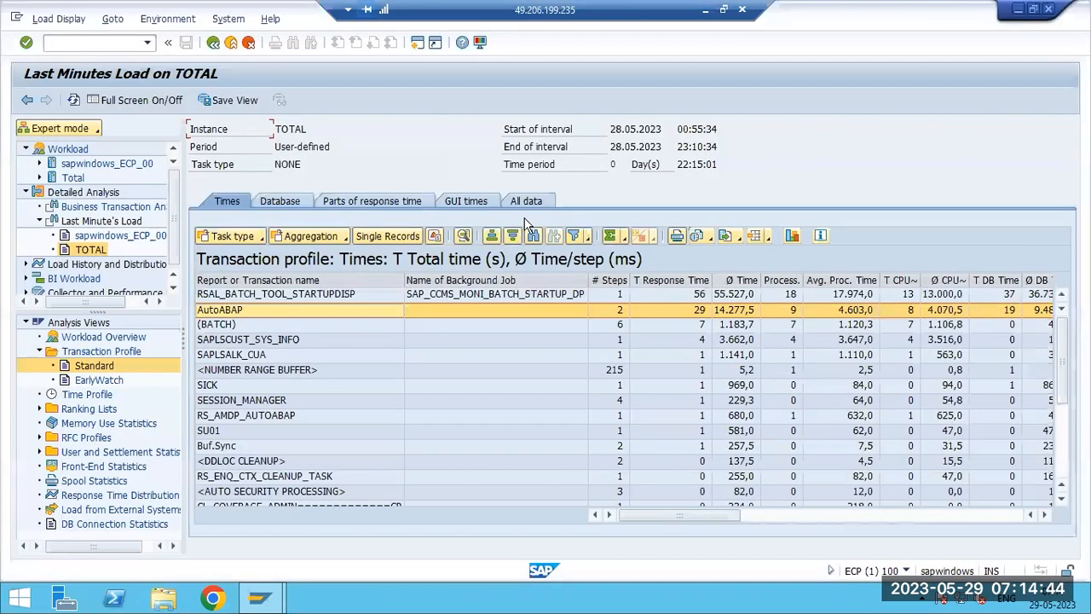
pyautogui.click(211, 327)
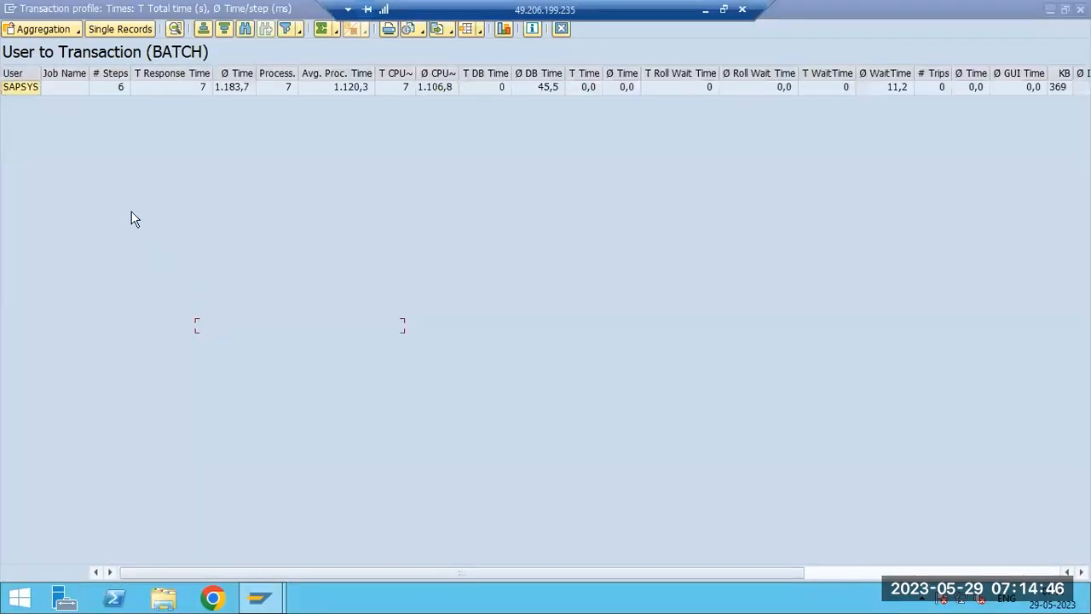
pyautogui.click(1079, 9)
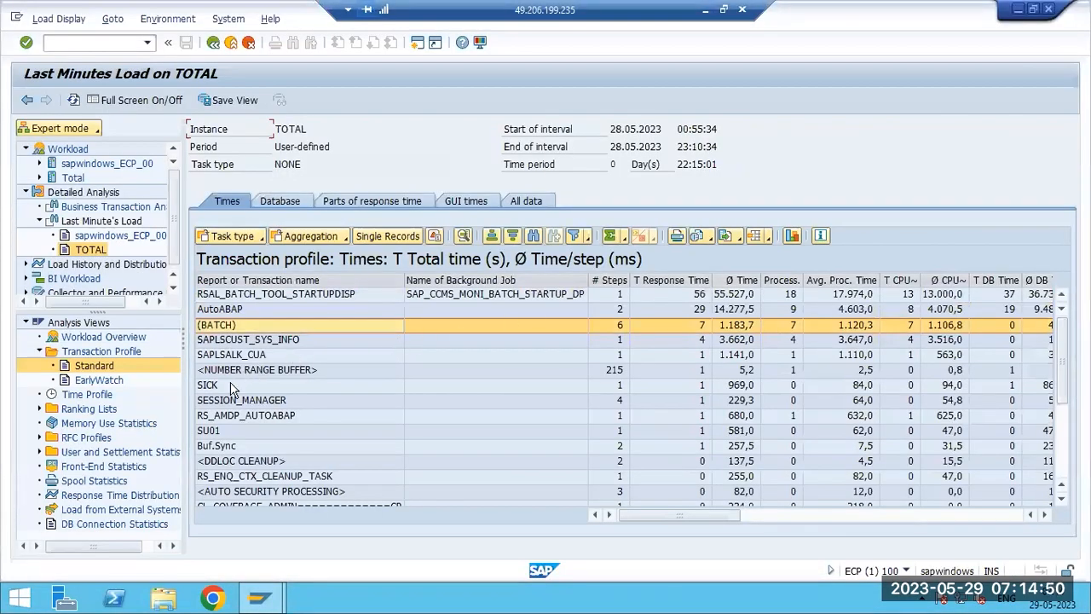
# - Open the user breakdown for the SU01 transaction and close it
pyautogui.click(226, 431)
pyautogui.doubleClick(227, 429)
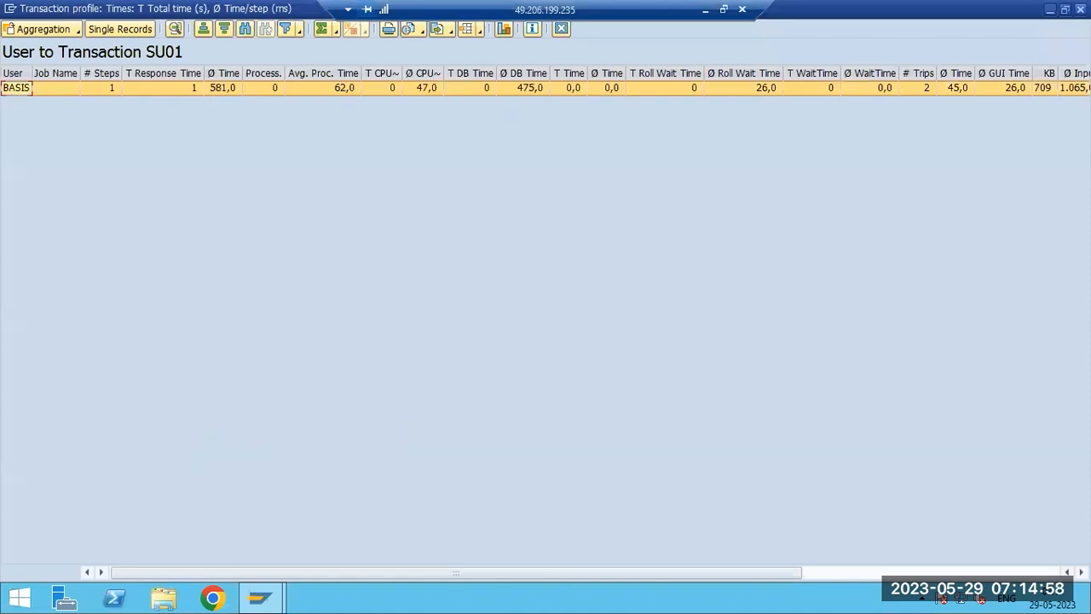
pyautogui.press('Escape')
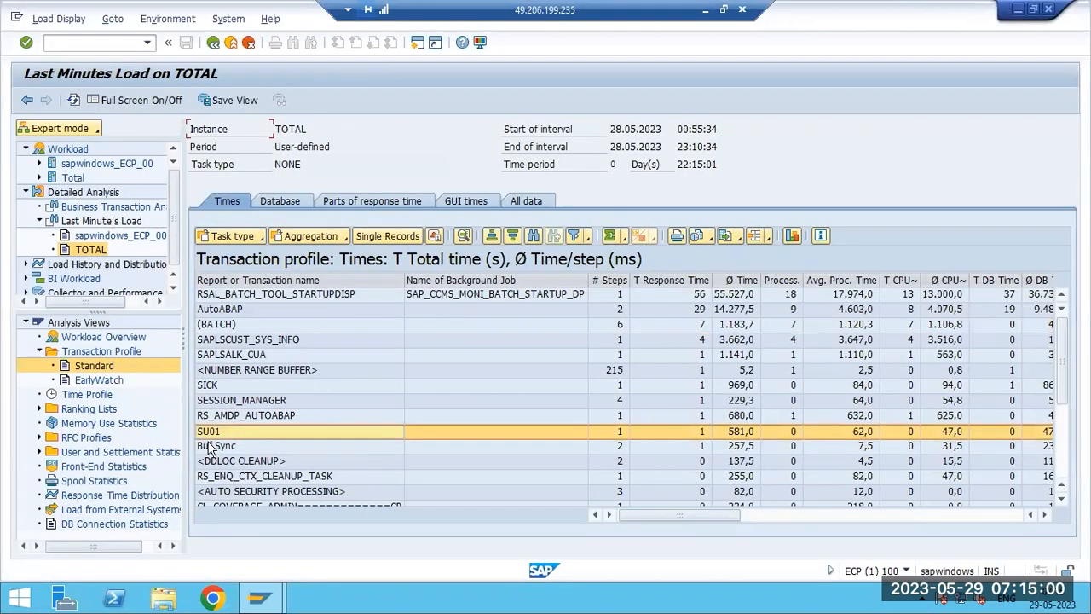
pyautogui.click(214, 479)
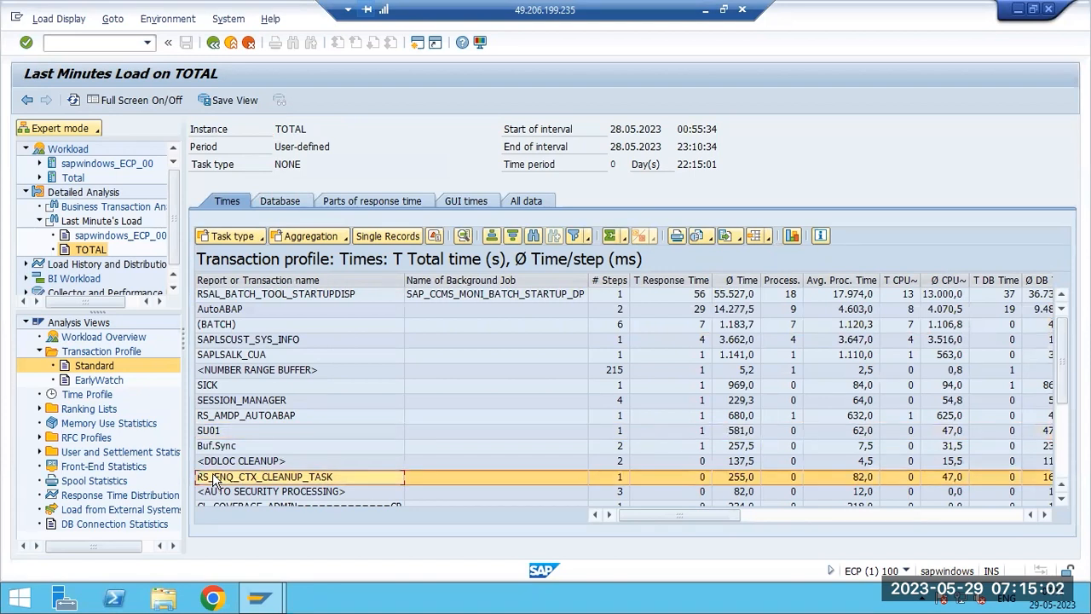
# - Open the Time Profile for the Total day 27.05.2023 and drill into the 00--06 interval's transactions
pyautogui.click(81, 397)
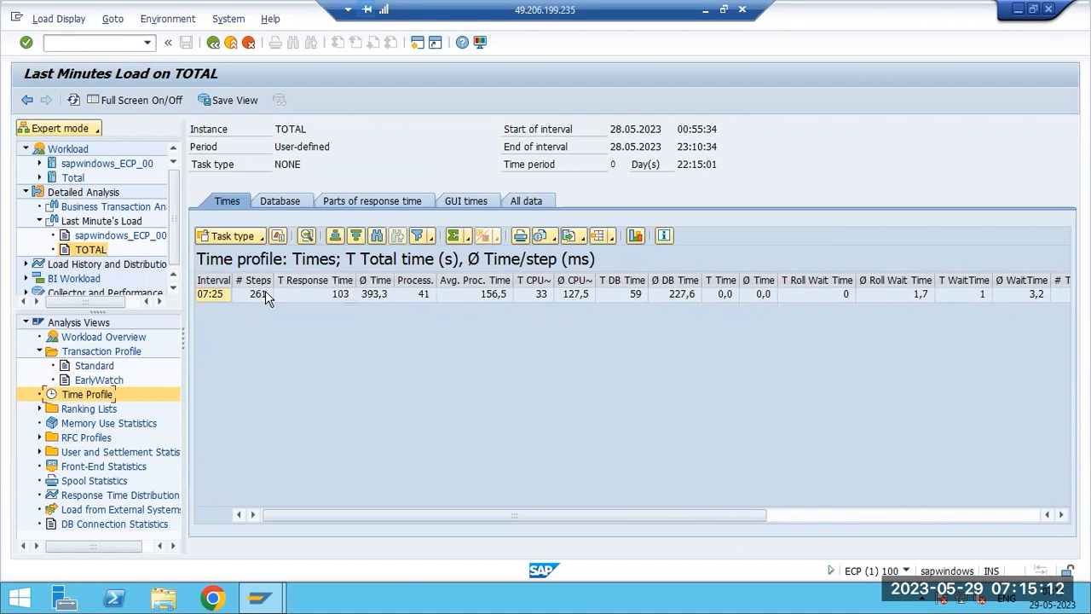
pyautogui.click(38, 221)
pyautogui.click(27, 192)
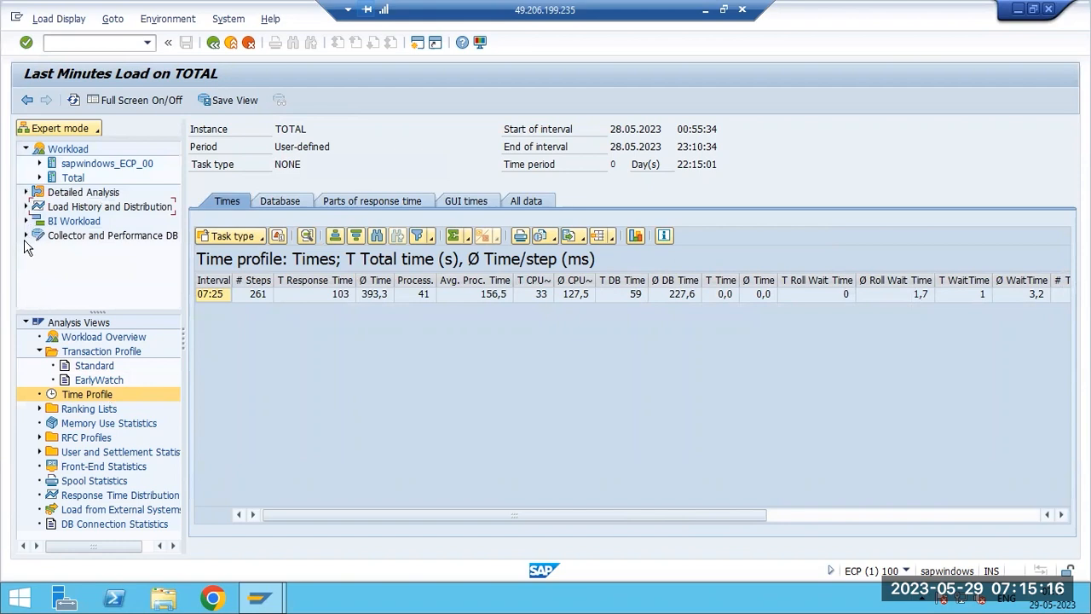
pyautogui.click(40, 177)
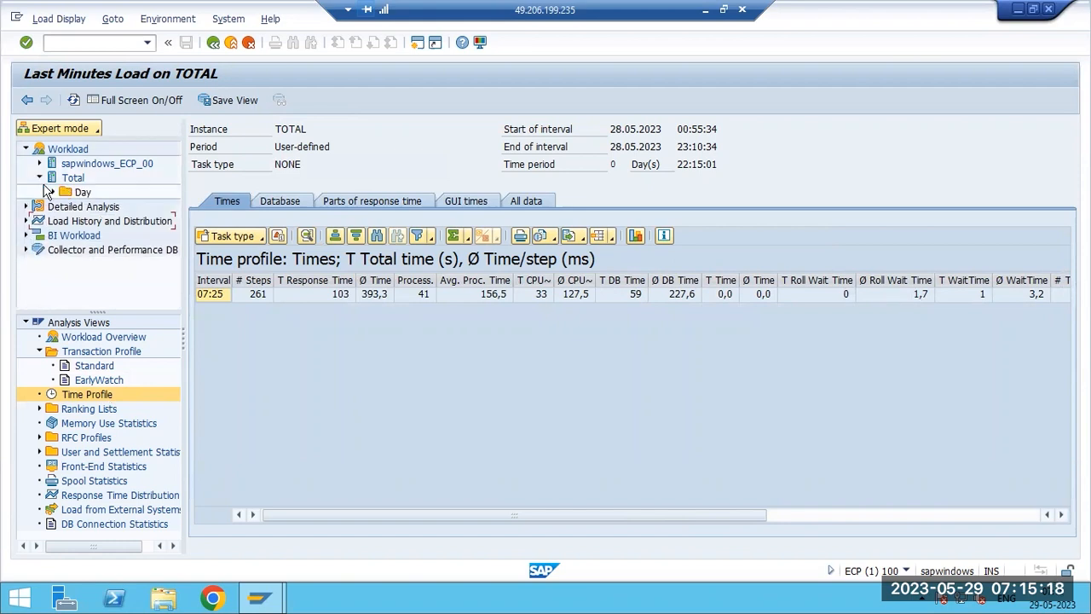
pyautogui.click(53, 192)
pyautogui.click(111, 208)
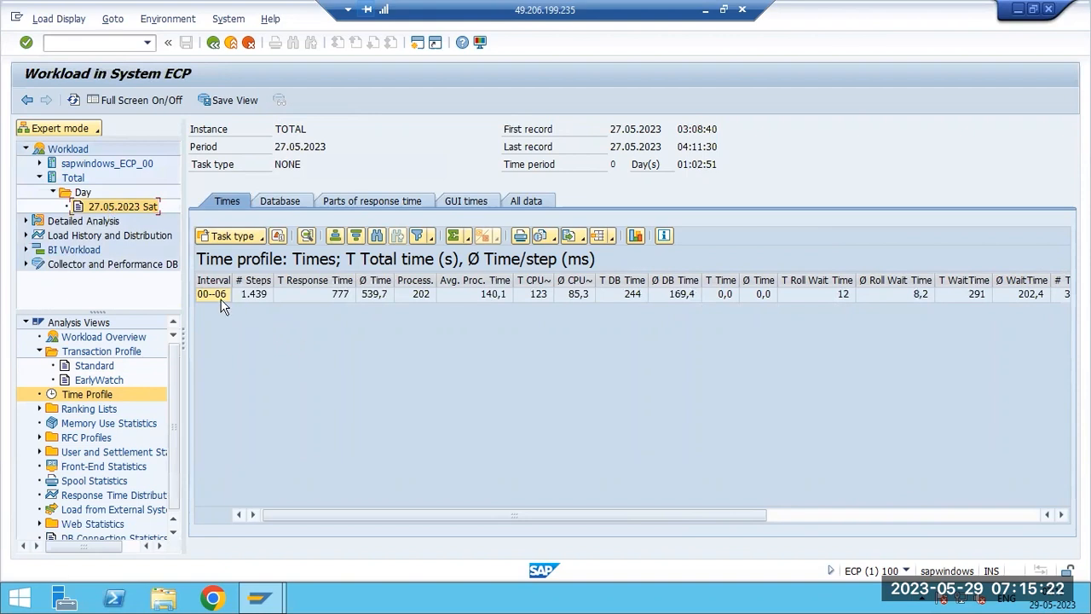
pyautogui.doubleClick(216, 297)
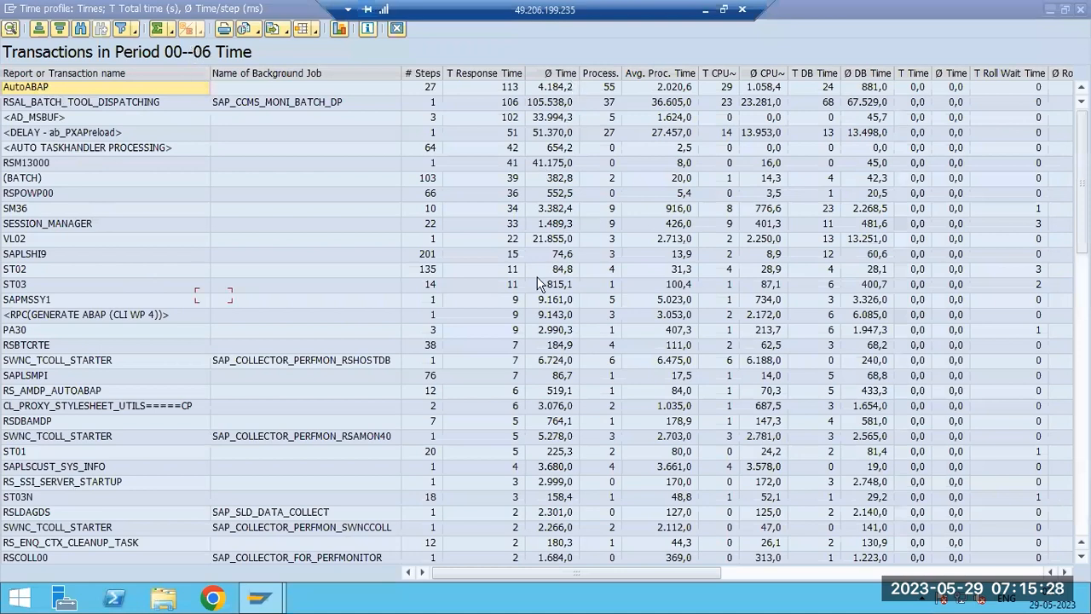
# - Scroll through the 00--06 interval's transaction list, select the PA30 and SM36 rows, and leave the list
pyautogui.scroll(-10, 528, 352)
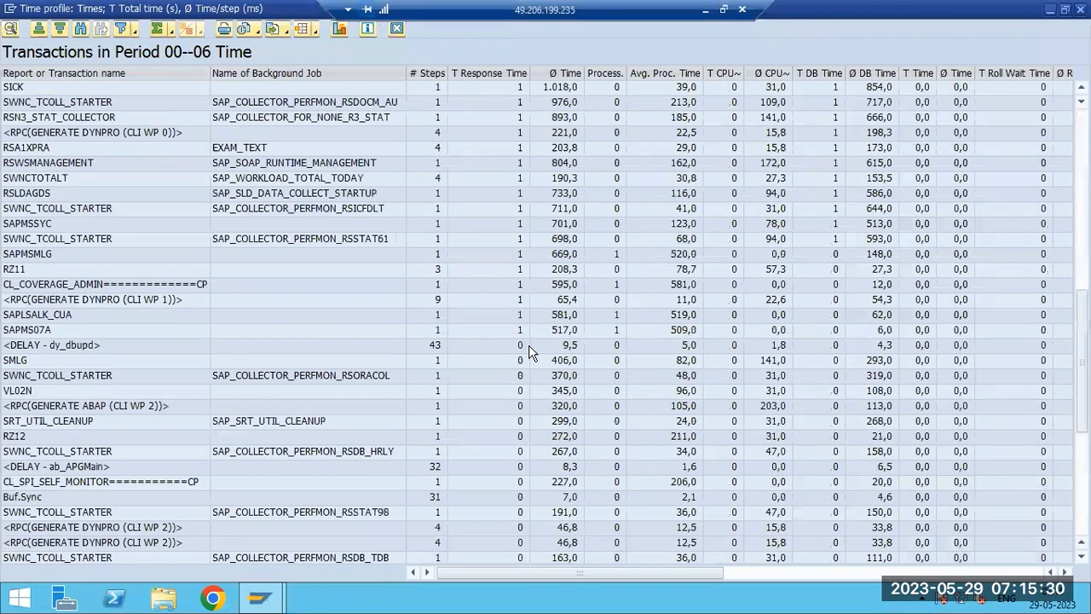
pyautogui.scroll(8, 168, 336)
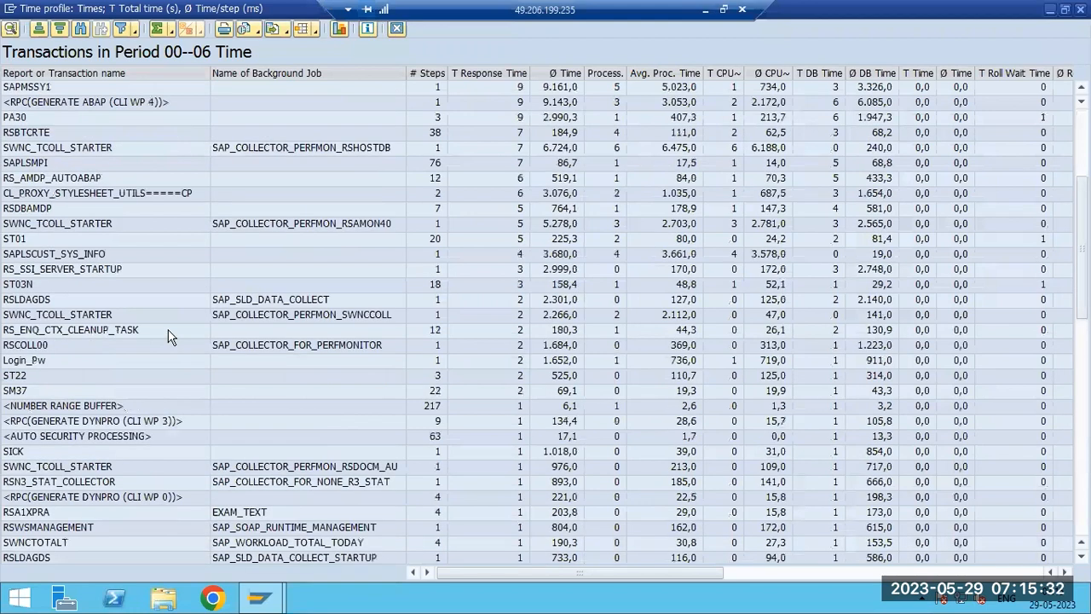
pyautogui.scroll(5, 35, 281)
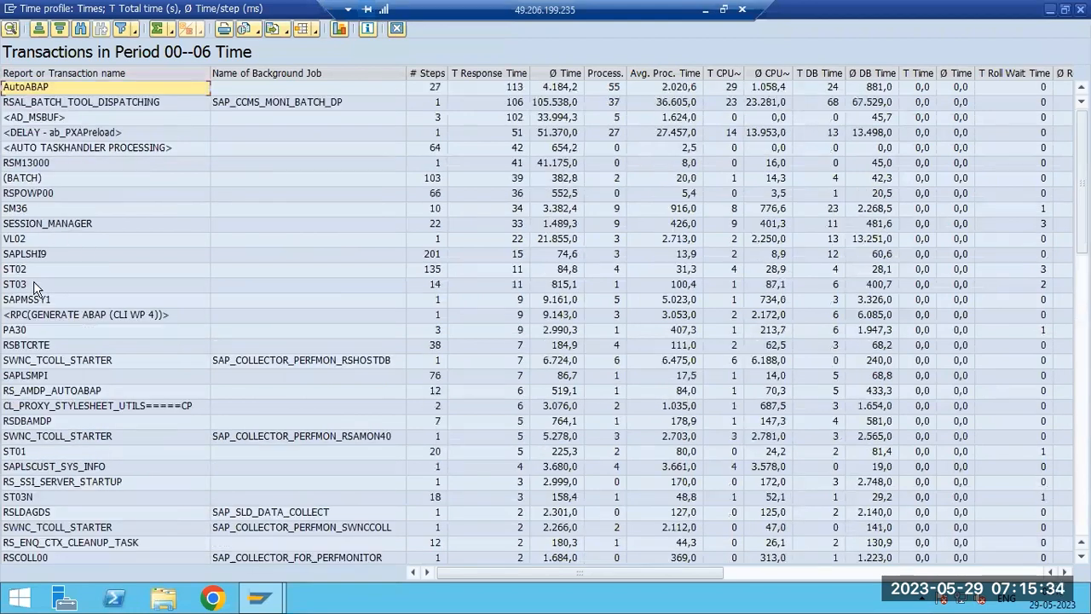
pyautogui.click(29, 331)
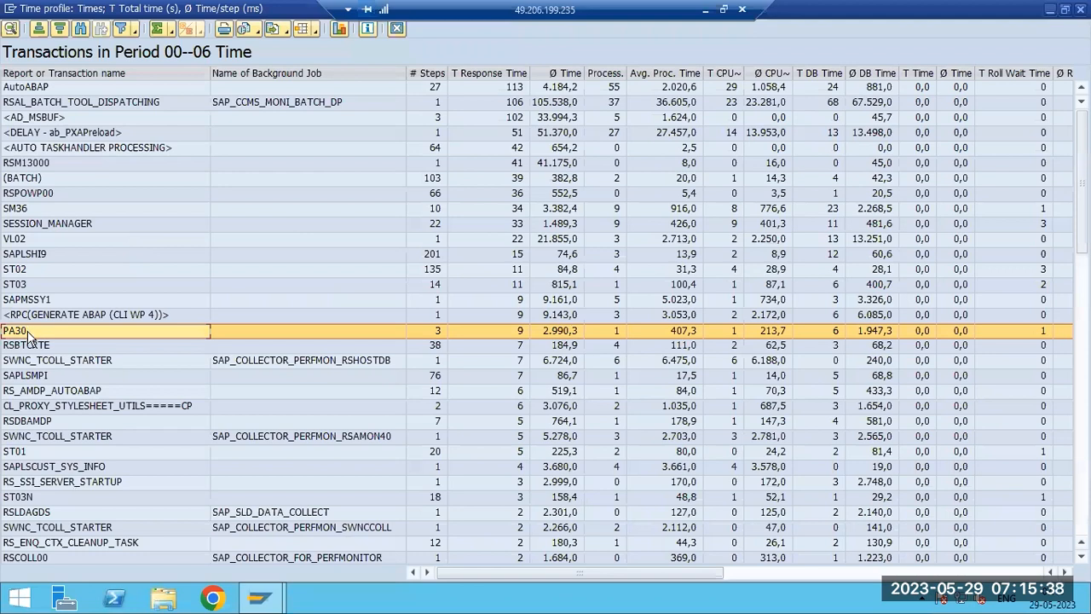
pyautogui.click(13, 209)
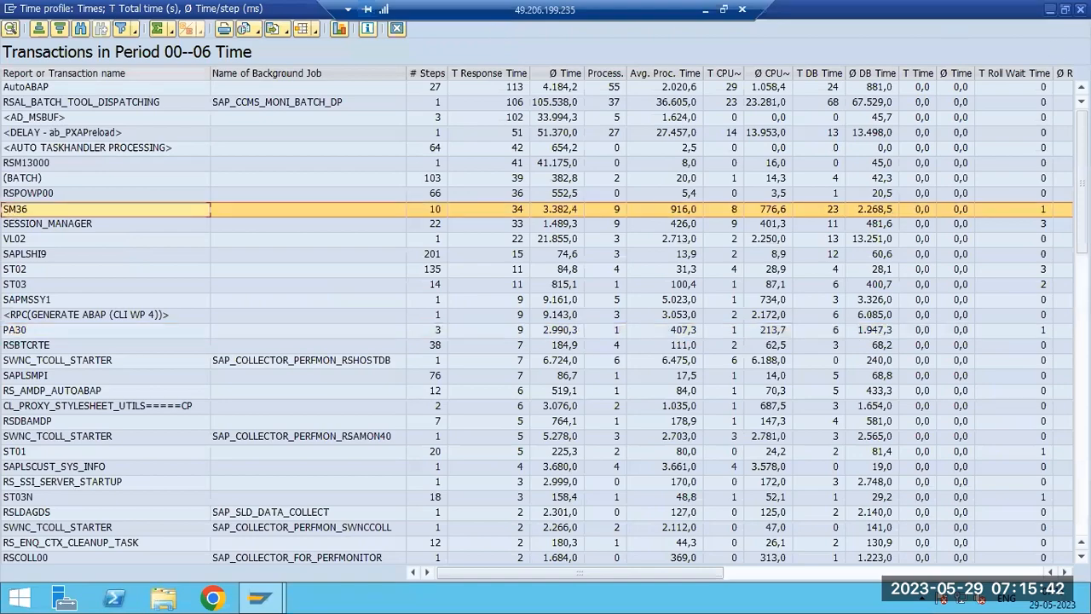
pyautogui.press('F3')
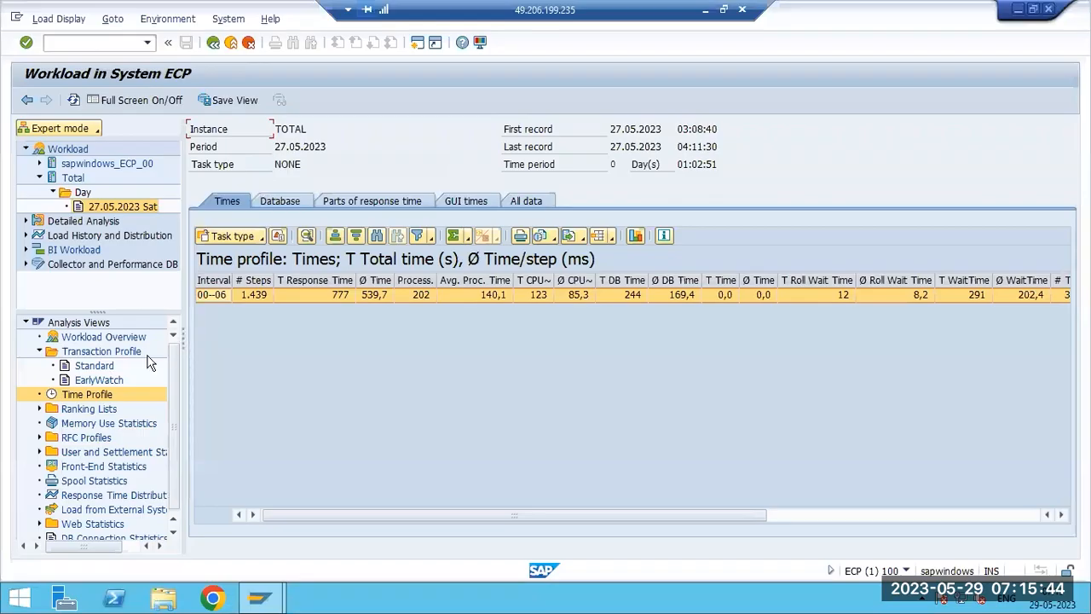
# - Open the Standard transaction profile and the user breakdown for SM36, then close it
pyautogui.click(89, 366)
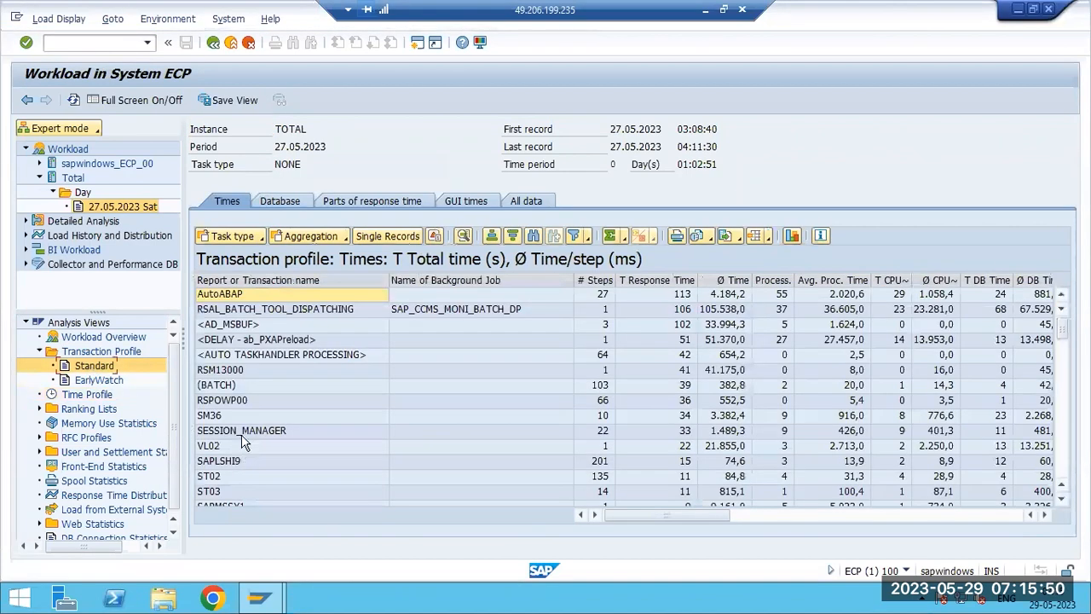
pyautogui.doubleClick(236, 415)
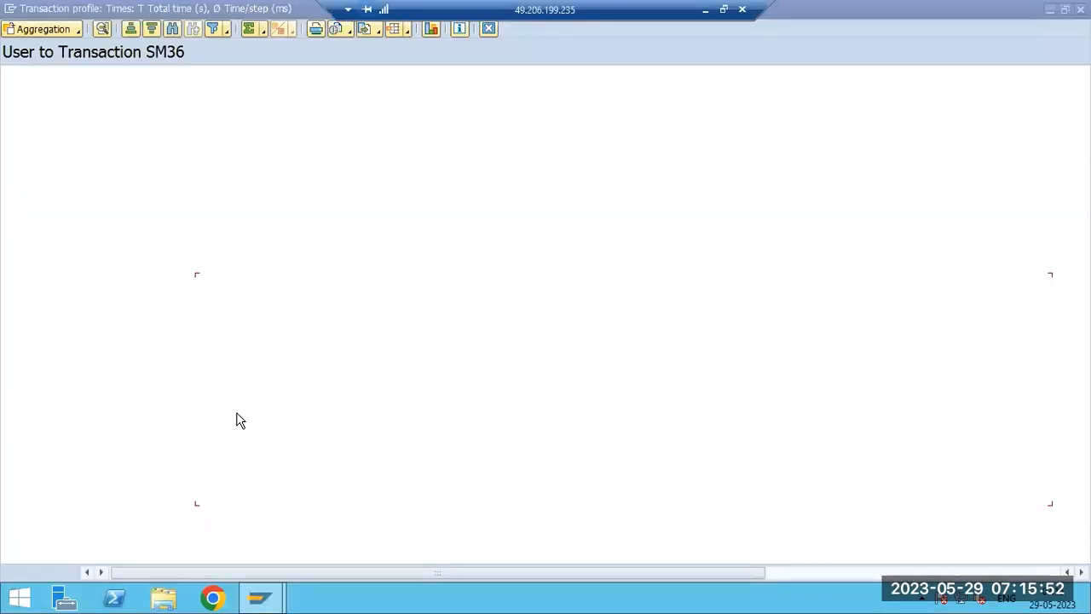
pyautogui.click(1079, 9)
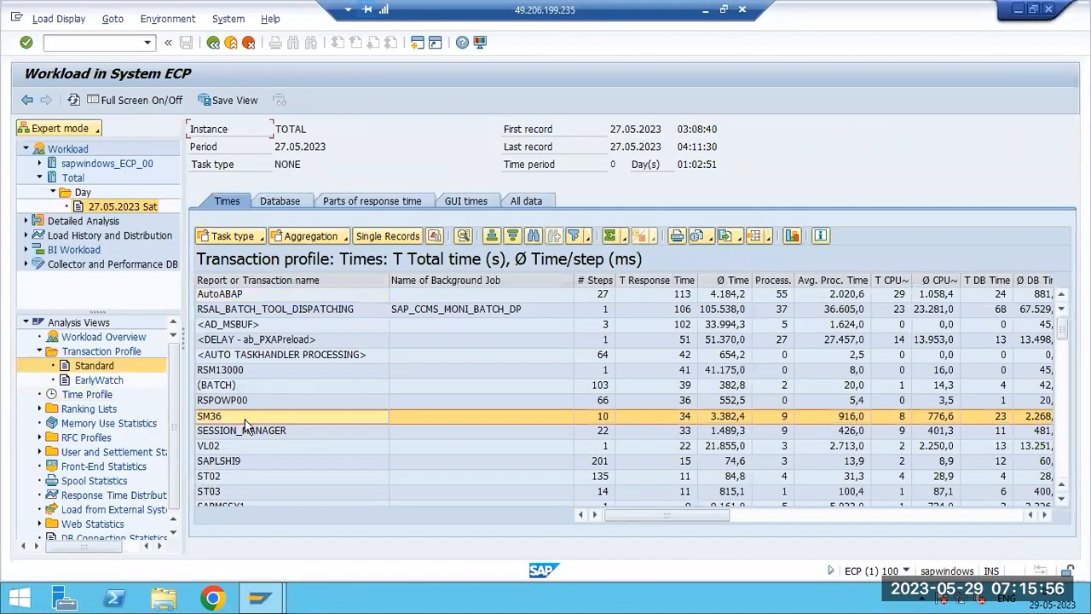
# - Open the user breakdown for the VL02 transaction and close it
pyautogui.click(218, 450)
pyautogui.doubleClick(217, 450)
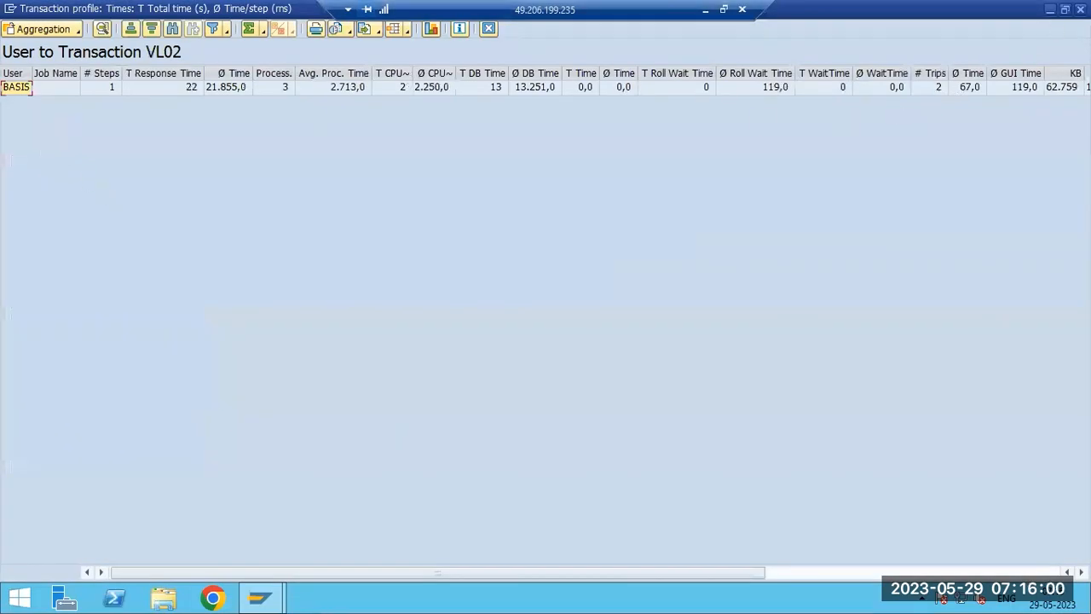
pyautogui.click(1080, 9)
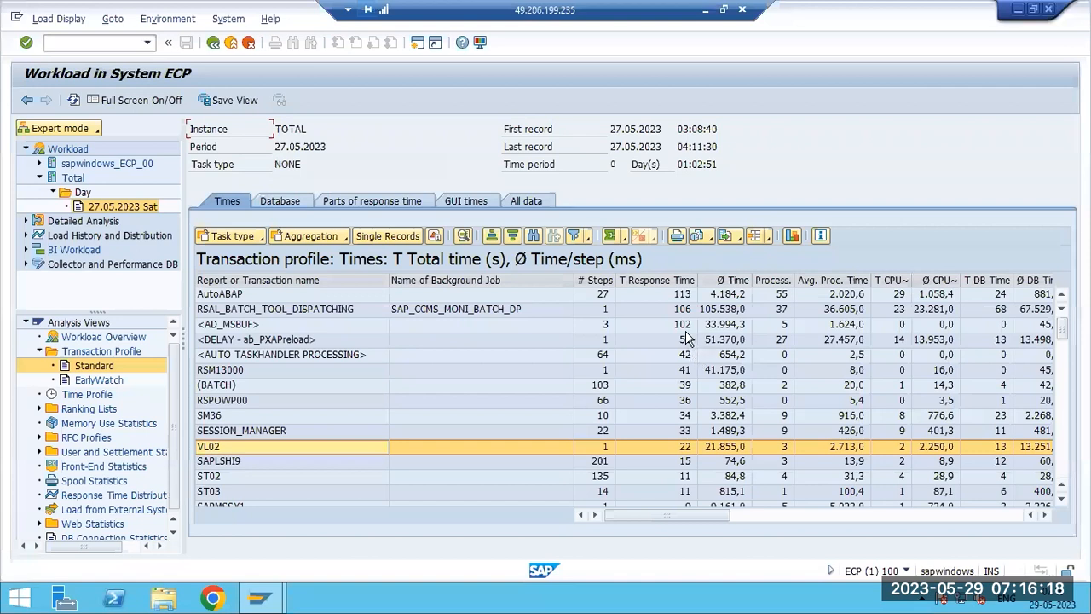
# - Open Last Minute's Load for the TOTAL instance under Detailed Analysis
pyautogui.click(690, 356)
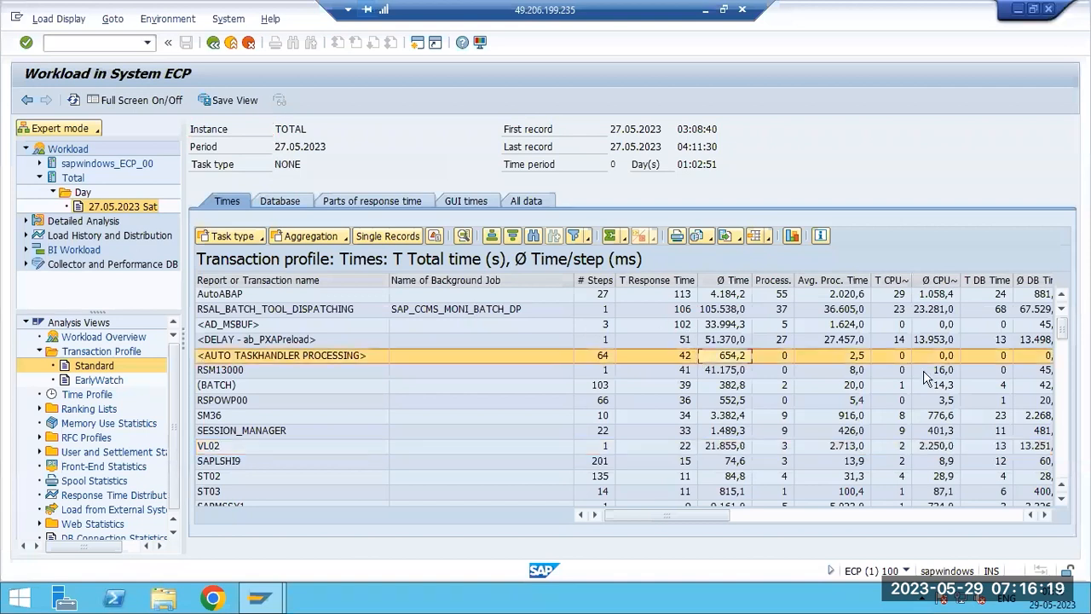
pyautogui.click(424, 310)
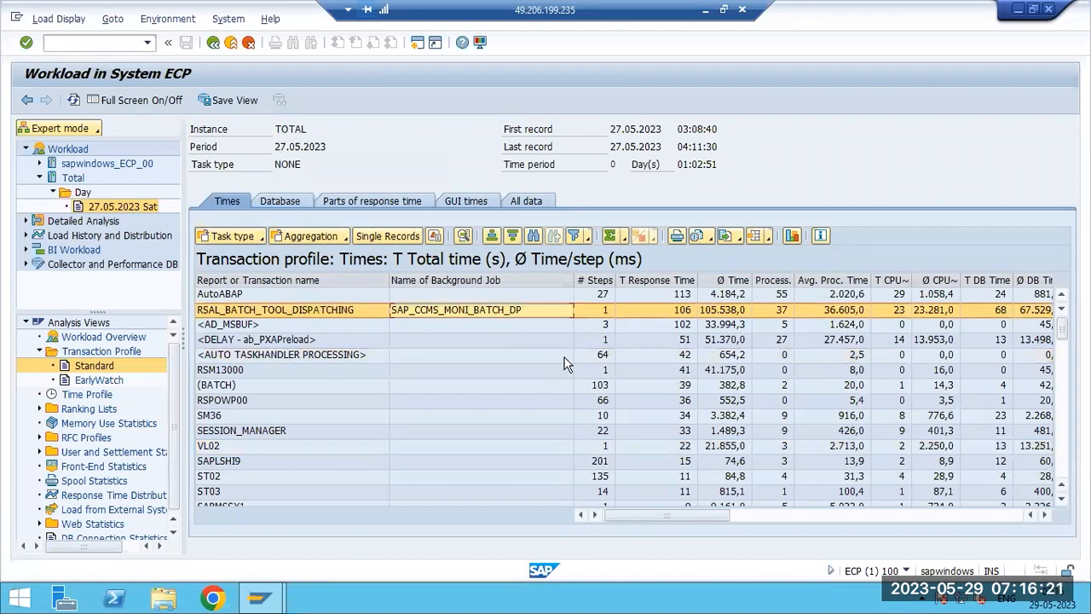
pyautogui.click(26, 265)
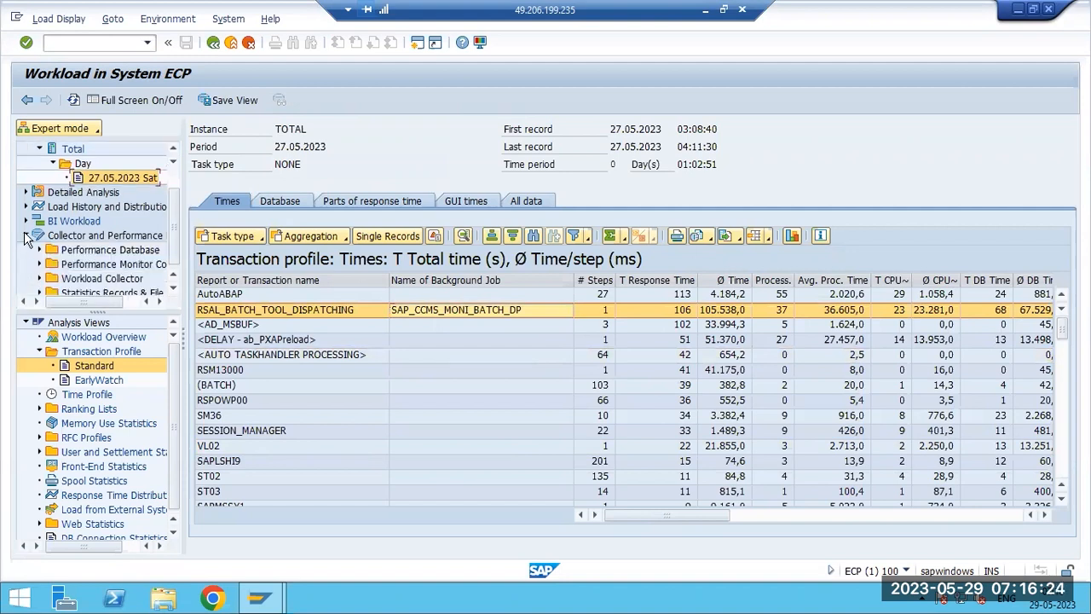
pyautogui.click(25, 235)
pyautogui.click(27, 221)
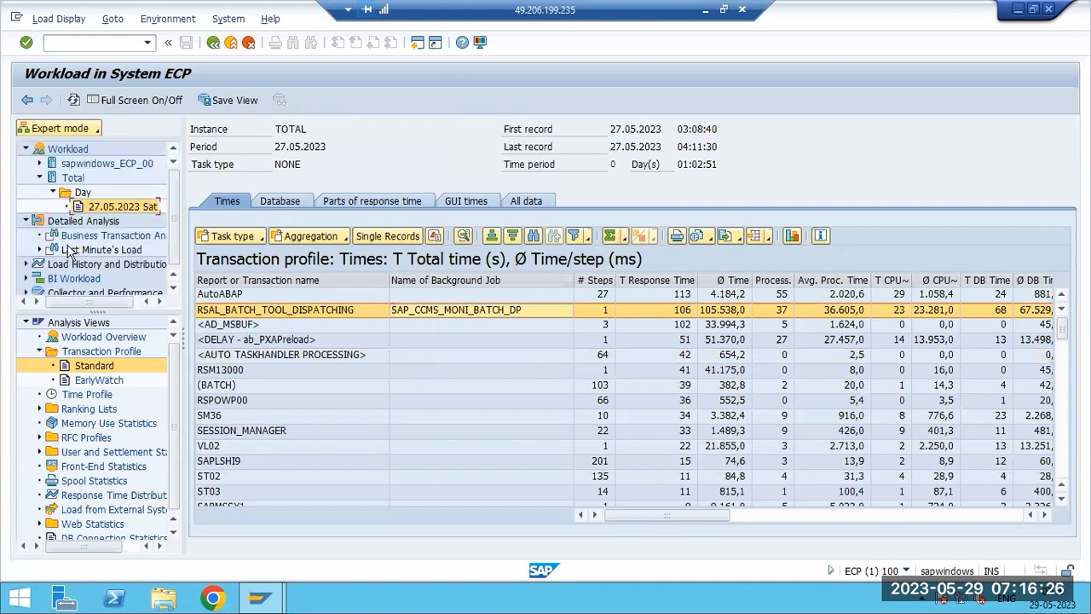
pyautogui.click(40, 249)
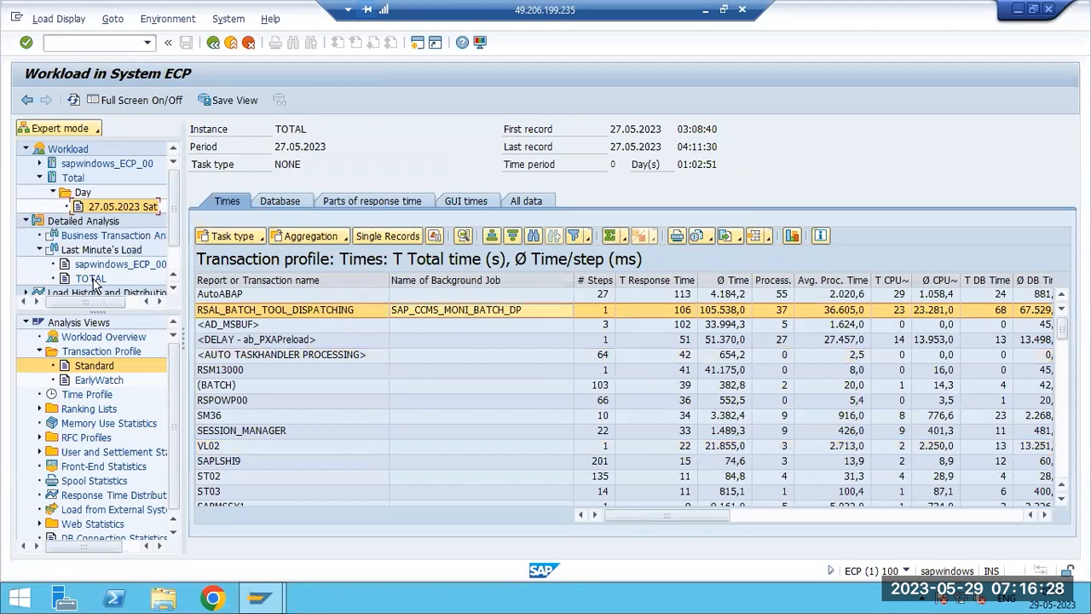
pyautogui.click(93, 279)
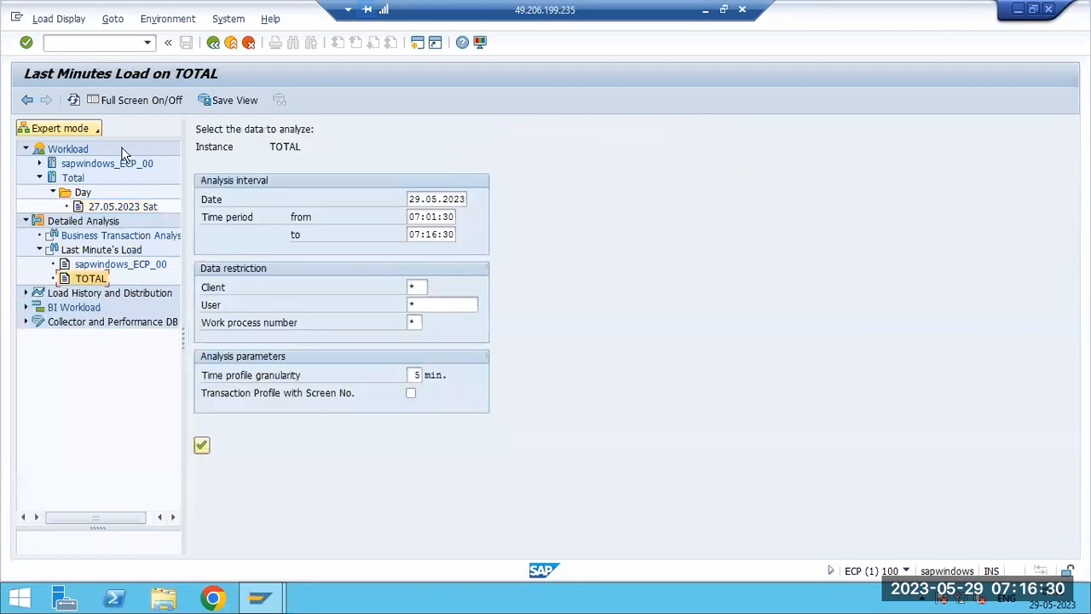
# - Run the TOTAL last-minute load analysis with default settings, acknowledge the message, and navigate back
pyautogui.click(202, 446)
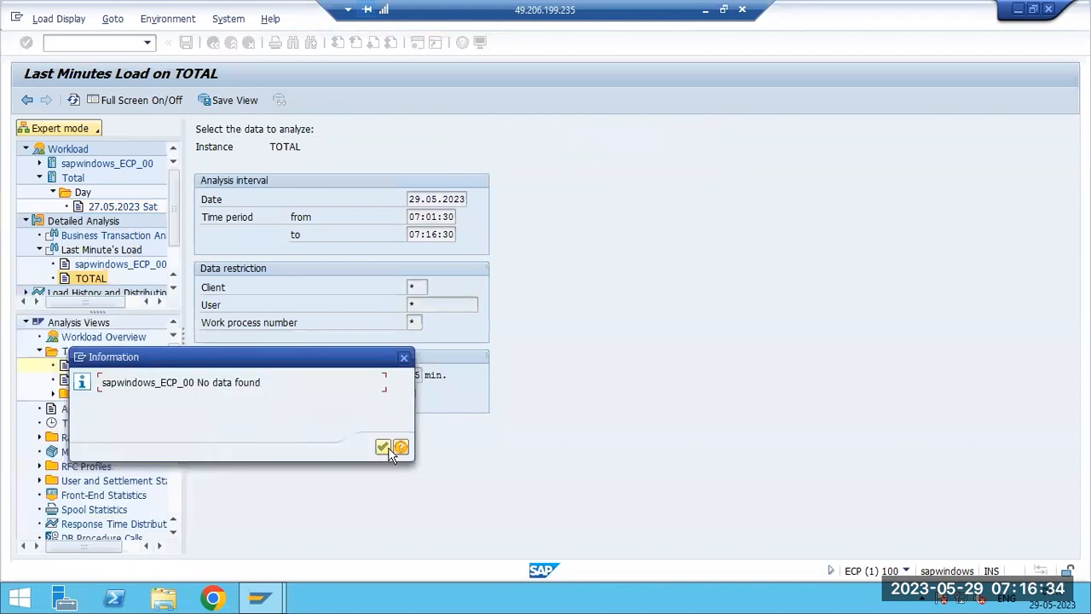
pyautogui.press('Return')
pyautogui.click(213, 42)
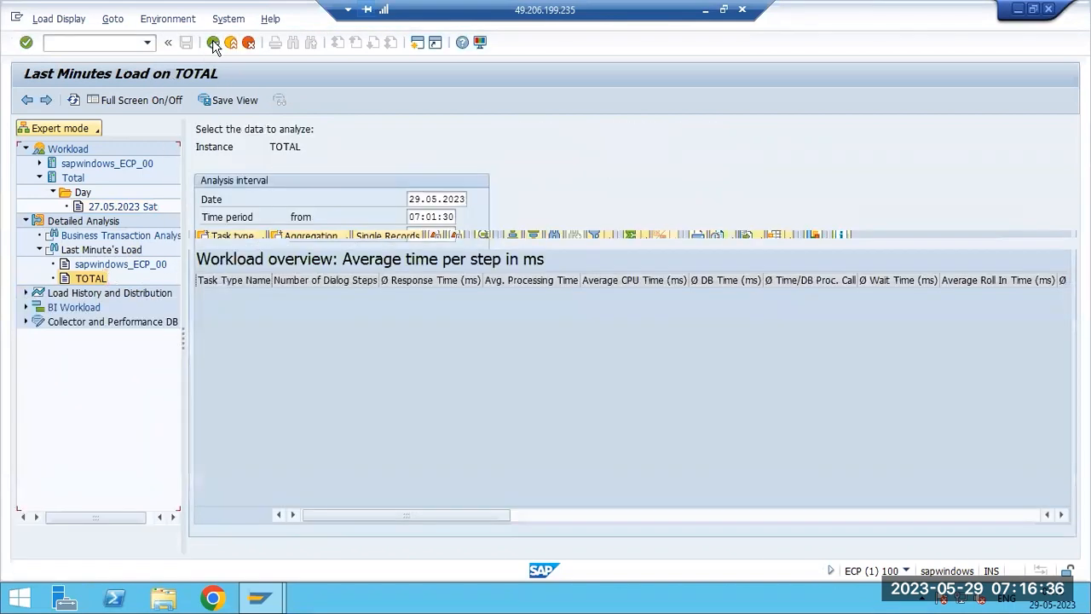
pyautogui.click(213, 43)
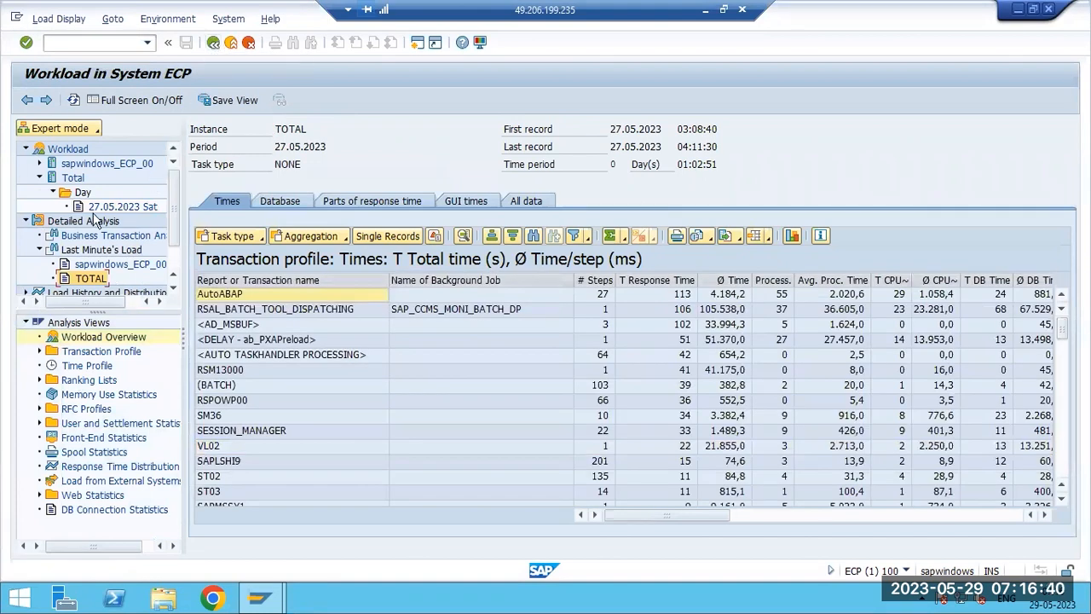
# - Expand the sapwindows_ECP_00 instance's Day folder and open the Time Profile view
pyautogui.click(39, 162)
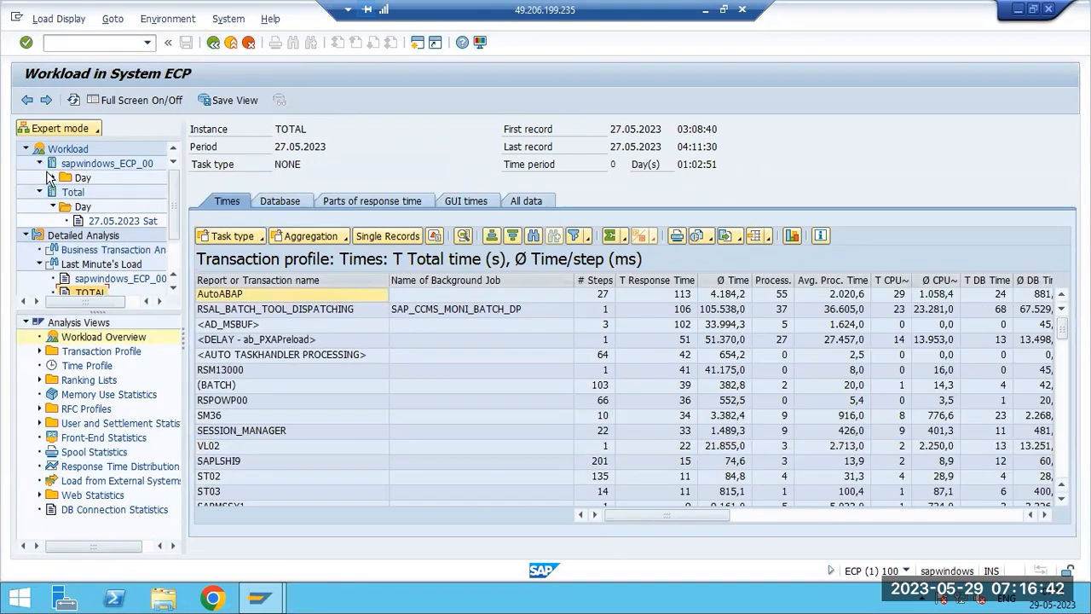
pyautogui.click(53, 177)
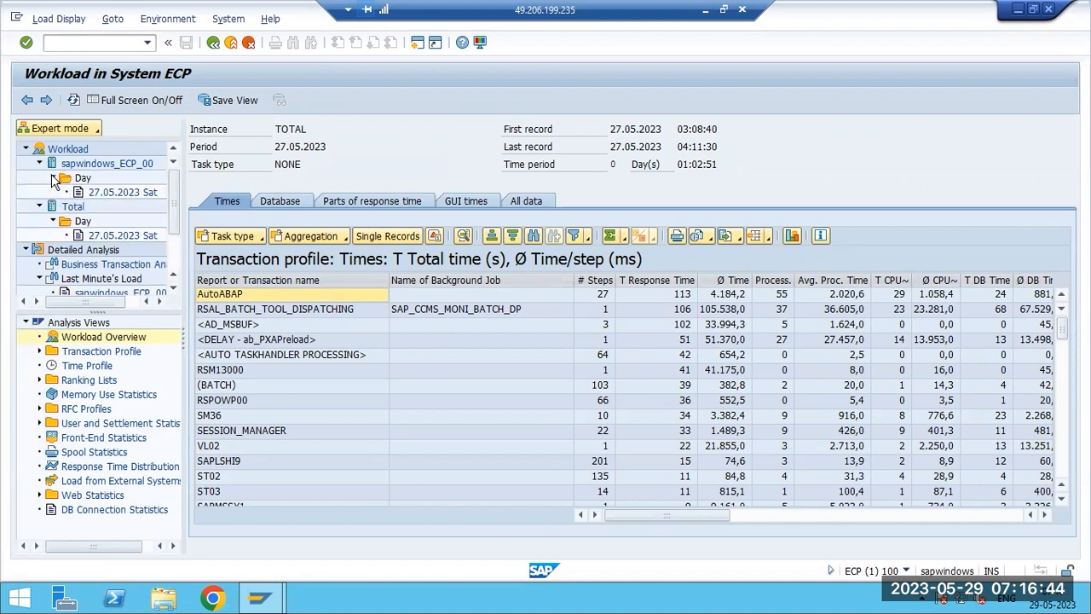
pyautogui.click(53, 177)
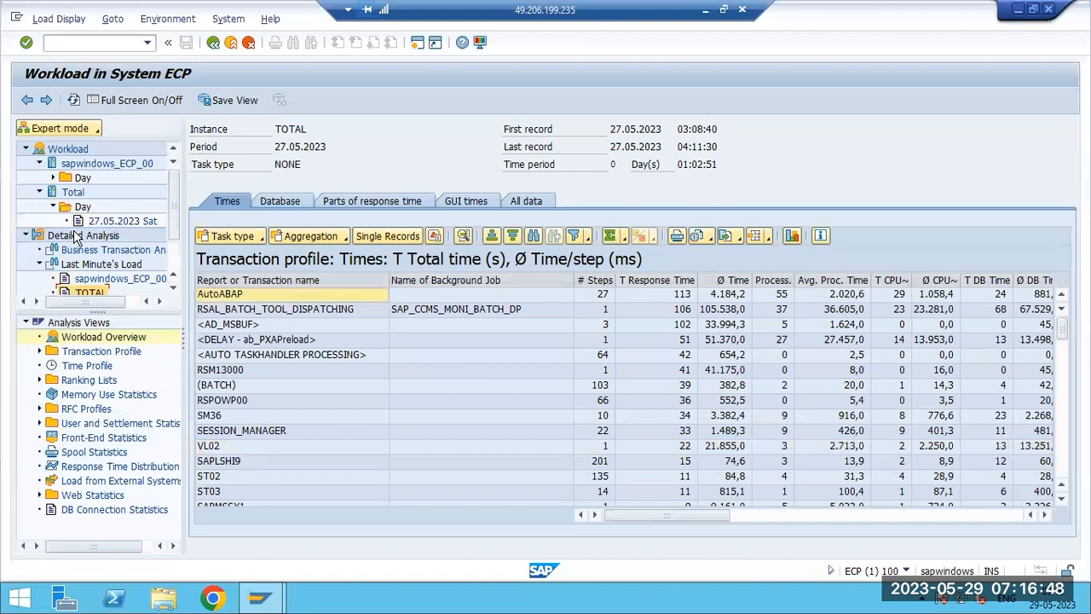
pyautogui.doubleClick(86, 366)
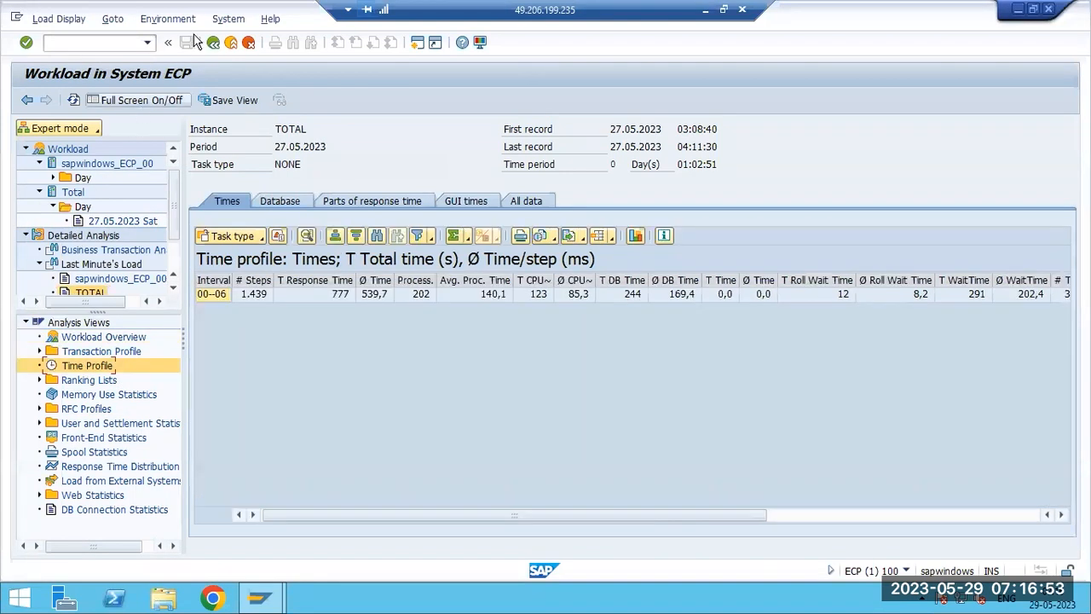
# - Start transaction ST02 to view the tune summary
pyautogui.click(115, 44)
pyautogui.write('/nst02')
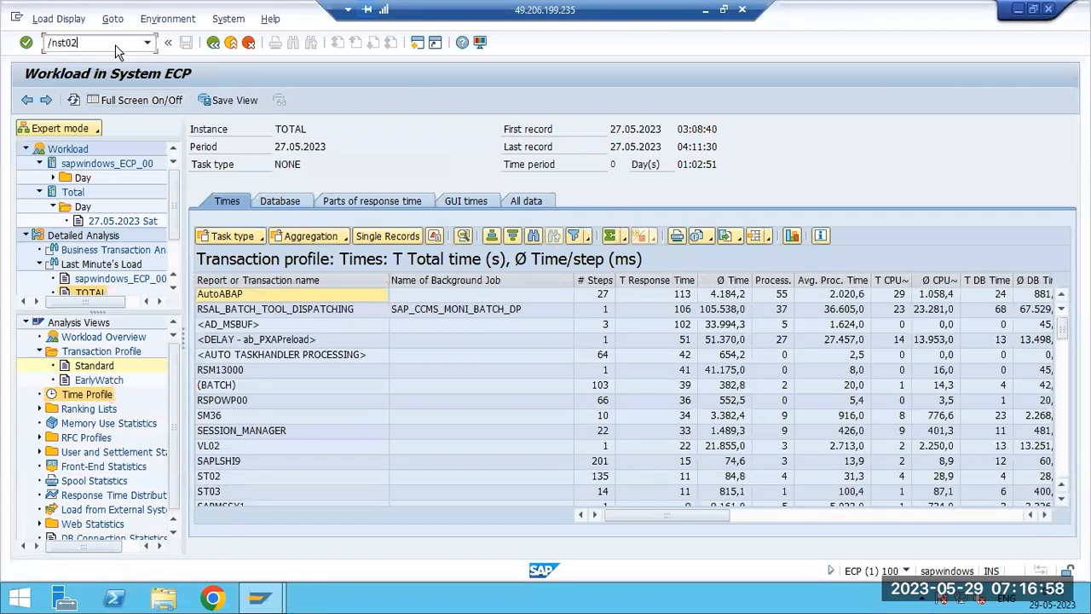
pyautogui.press('Return')
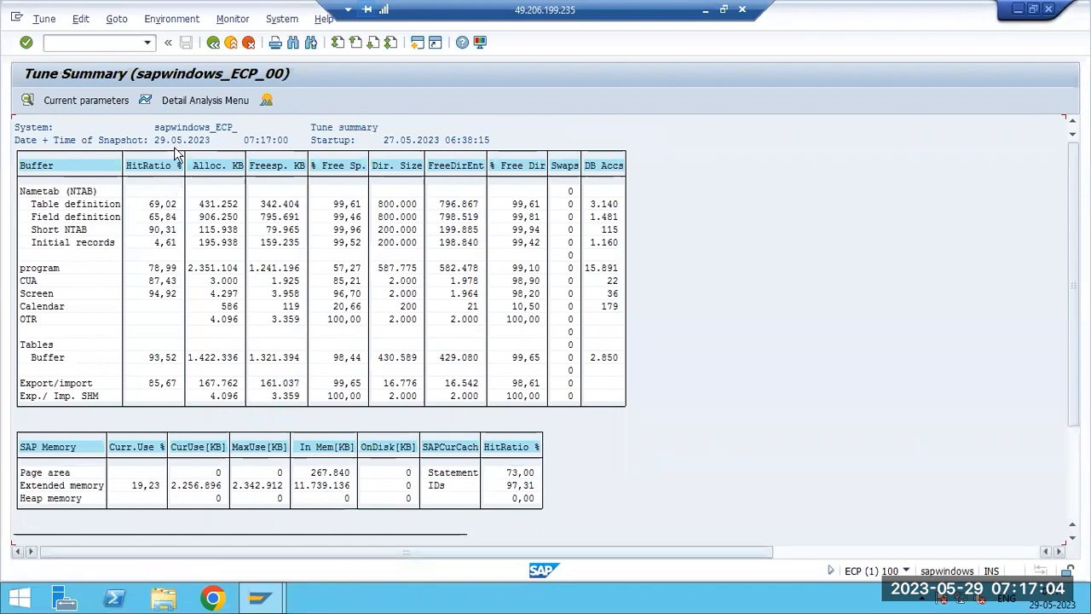
# - Exit the tune summary and start transaction ST03 again
pyautogui.click(213, 42)
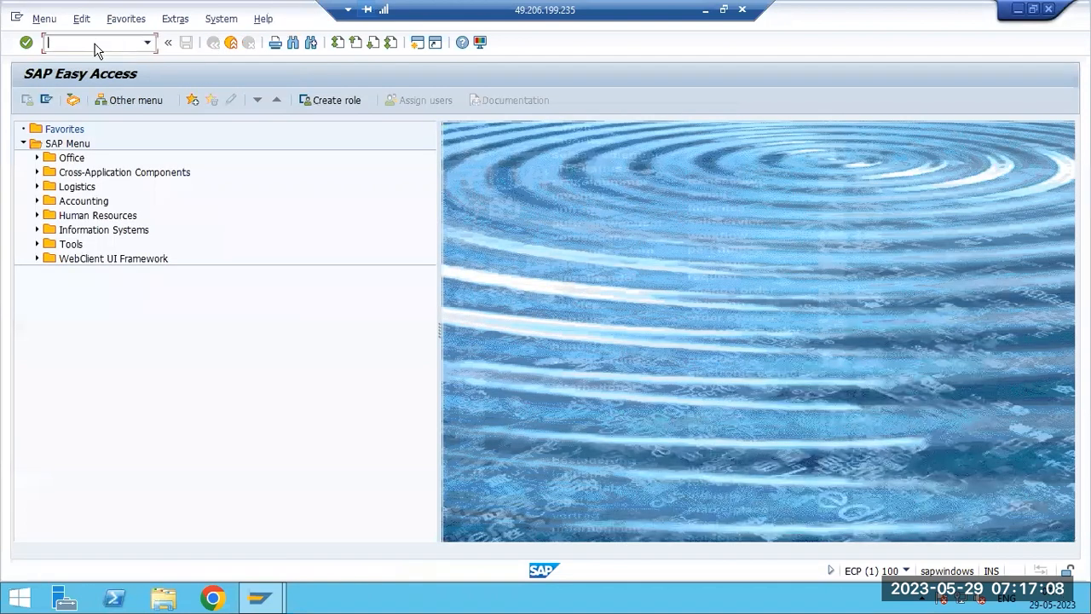
pyautogui.write('st03')
pyautogui.press('Return')
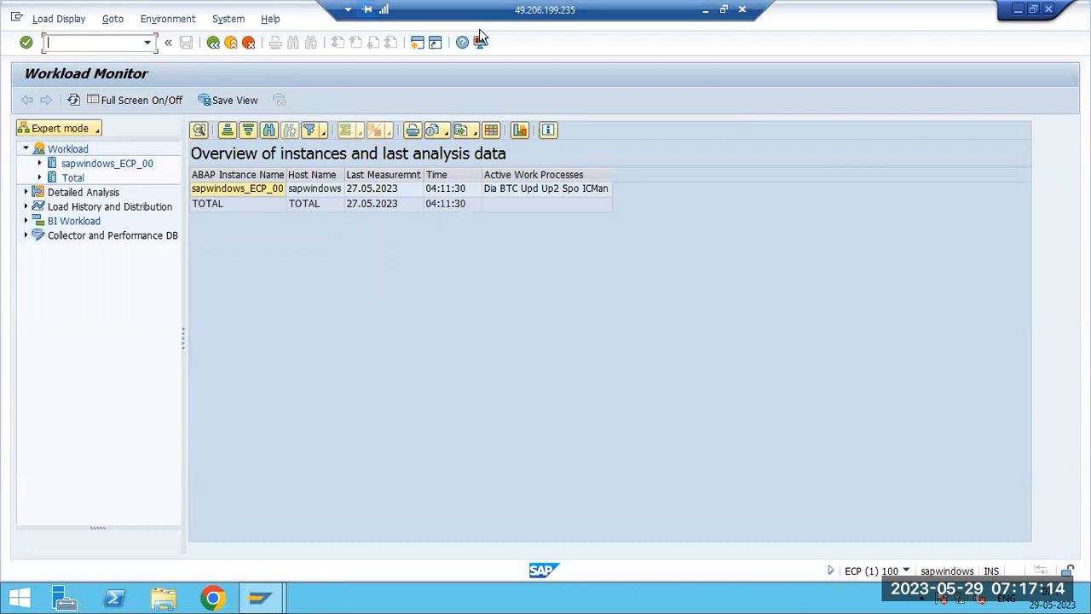
# - Open Last Minute's Load for the sapwindows_ECP_00 instance, then exit back to the main menu
pyautogui.click(242, 192)
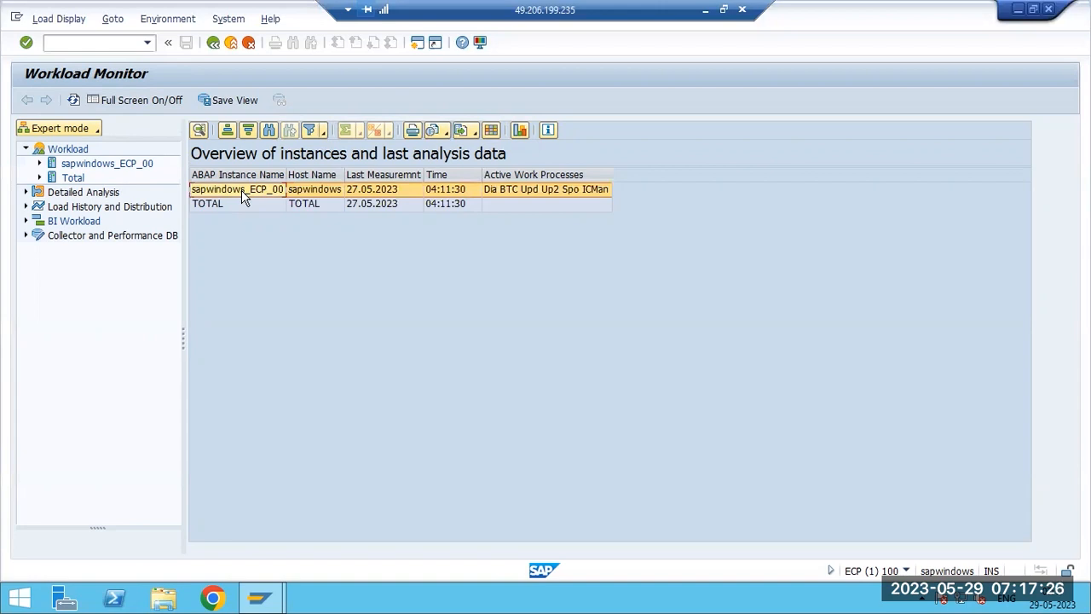
pyautogui.click(26, 192)
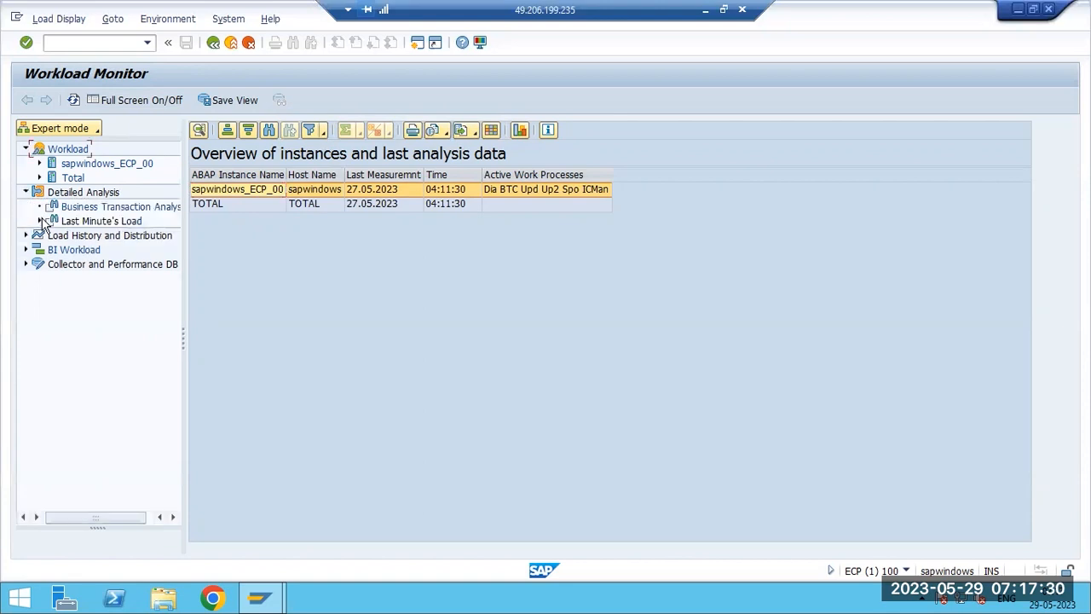
pyautogui.click(39, 220)
pyautogui.click(83, 239)
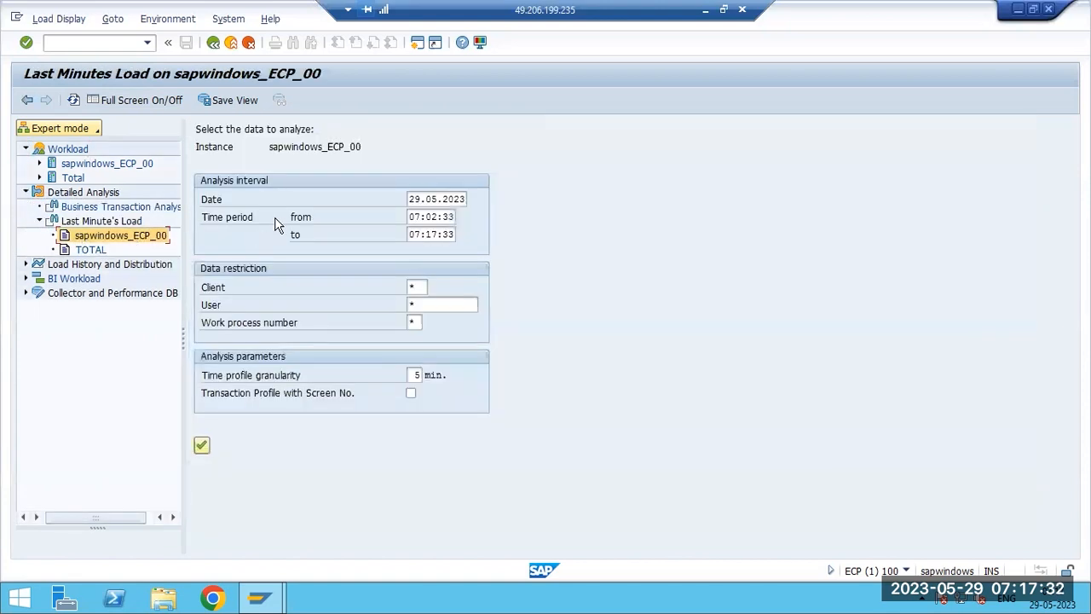
pyautogui.click(215, 42)
pyautogui.click(214, 41)
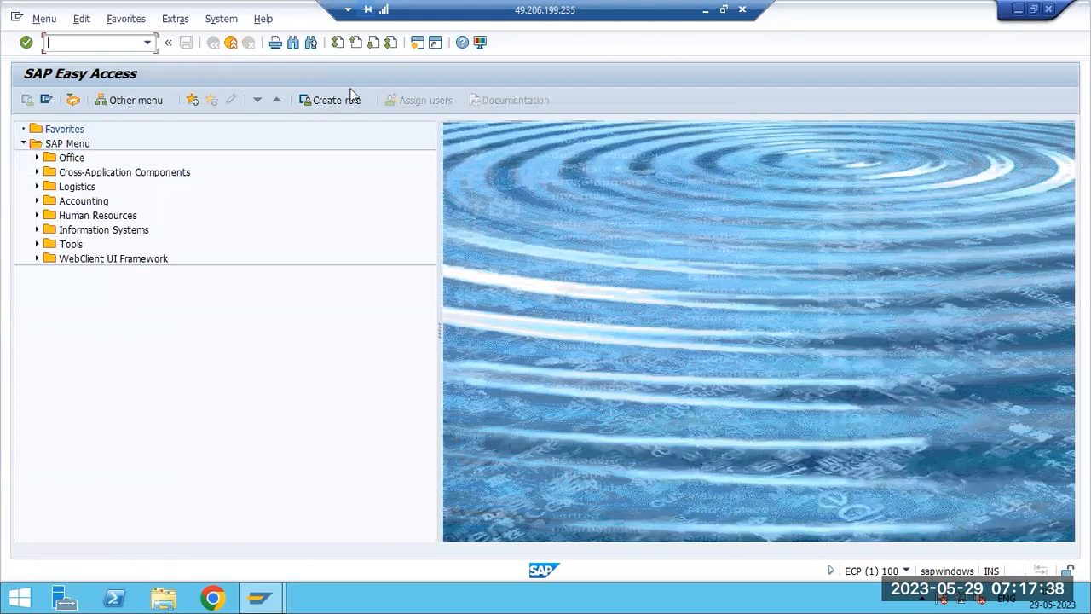
pyautogui.hotkey('alt', 'Tab')
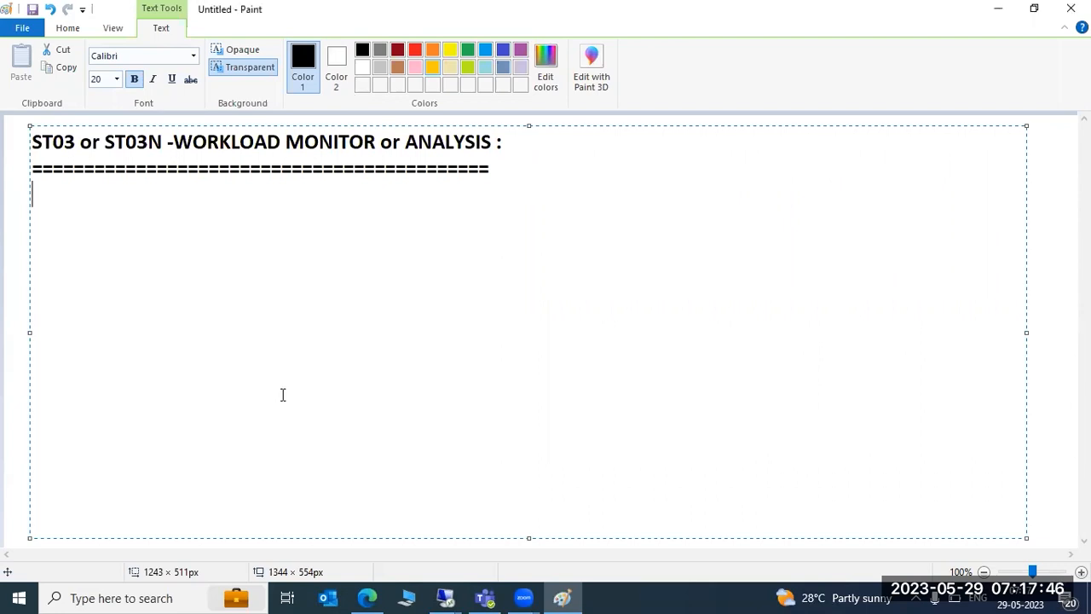
pyautogui.moveTo(450, 597)
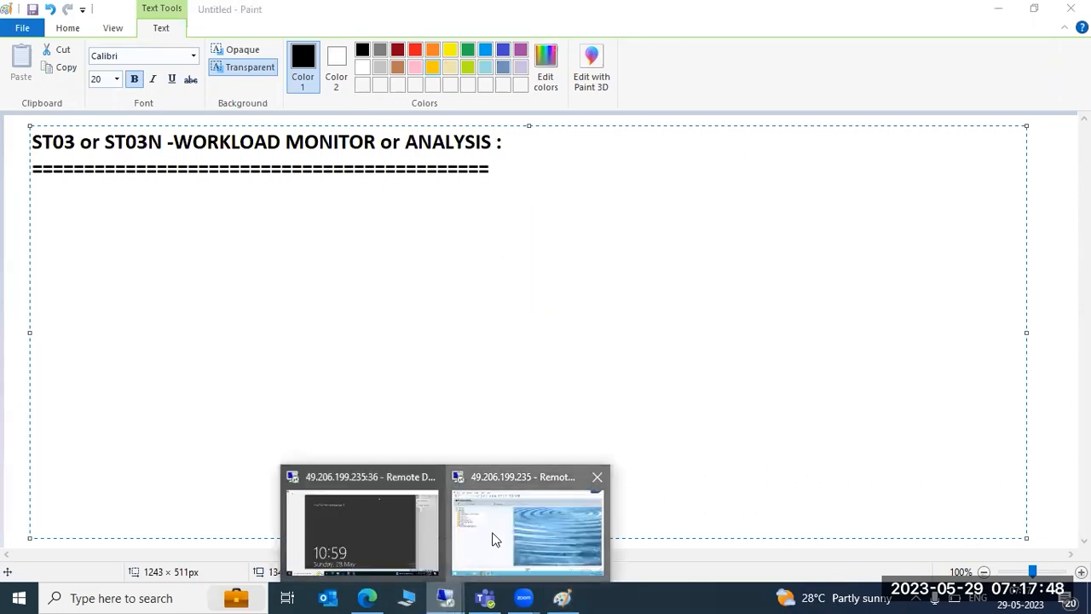
pyautogui.click(494, 538)
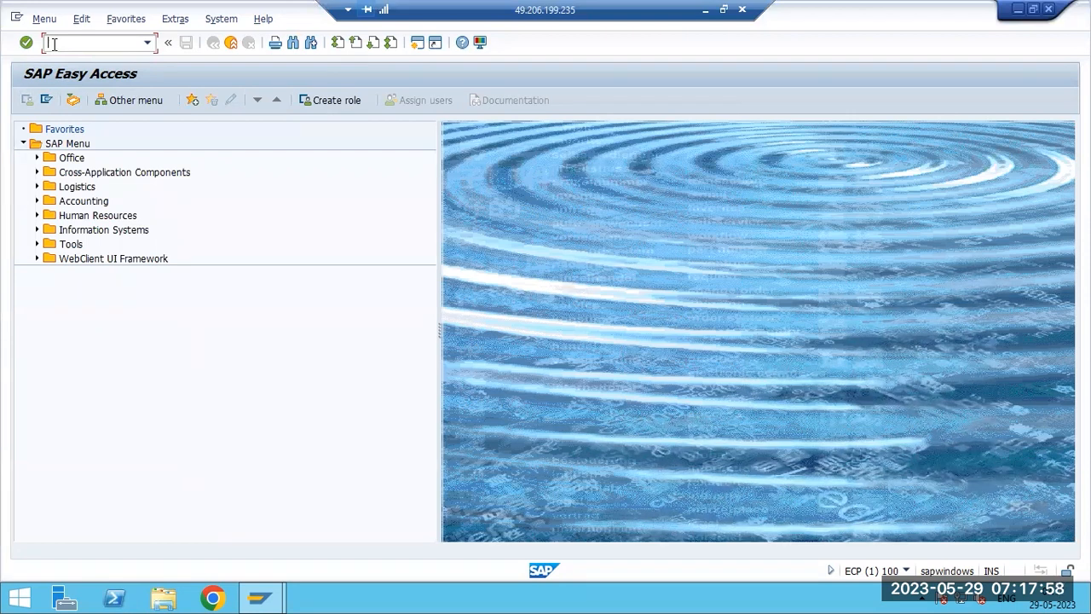
# - Start transaction ST03N and open the Total workload for the 27.05.2023 day
pyautogui.write('st03n')
pyautogui.press('Return')
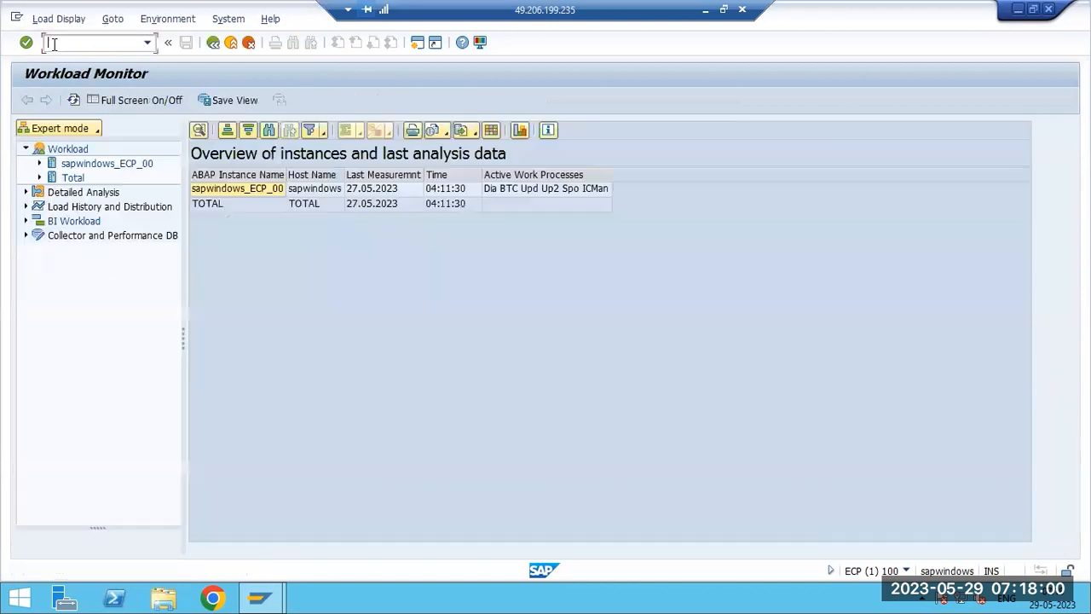
pyautogui.click(39, 177)
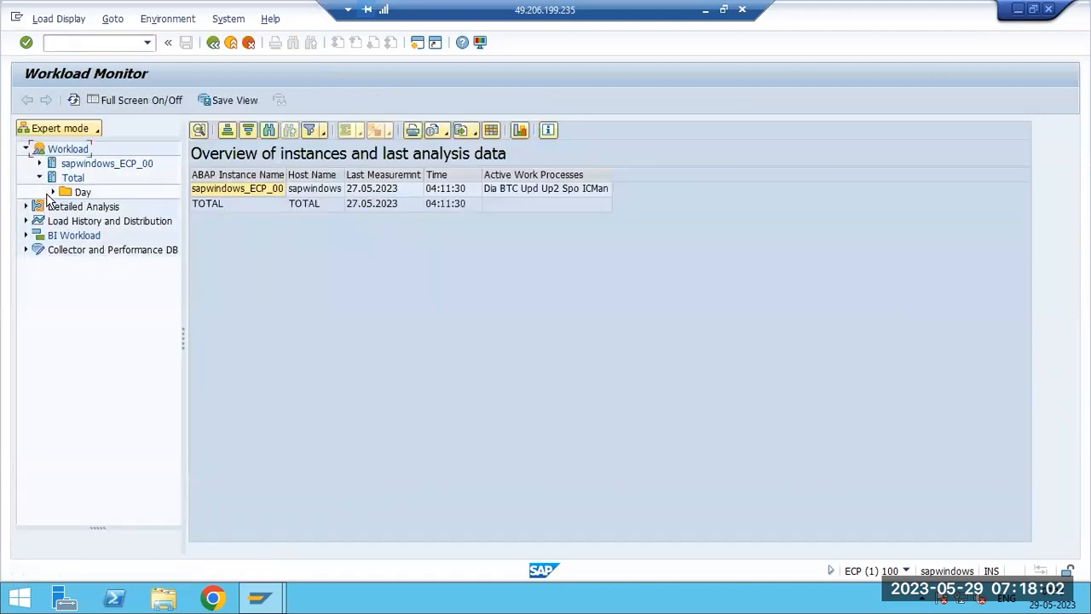
pyautogui.click(53, 192)
pyautogui.doubleClick(103, 207)
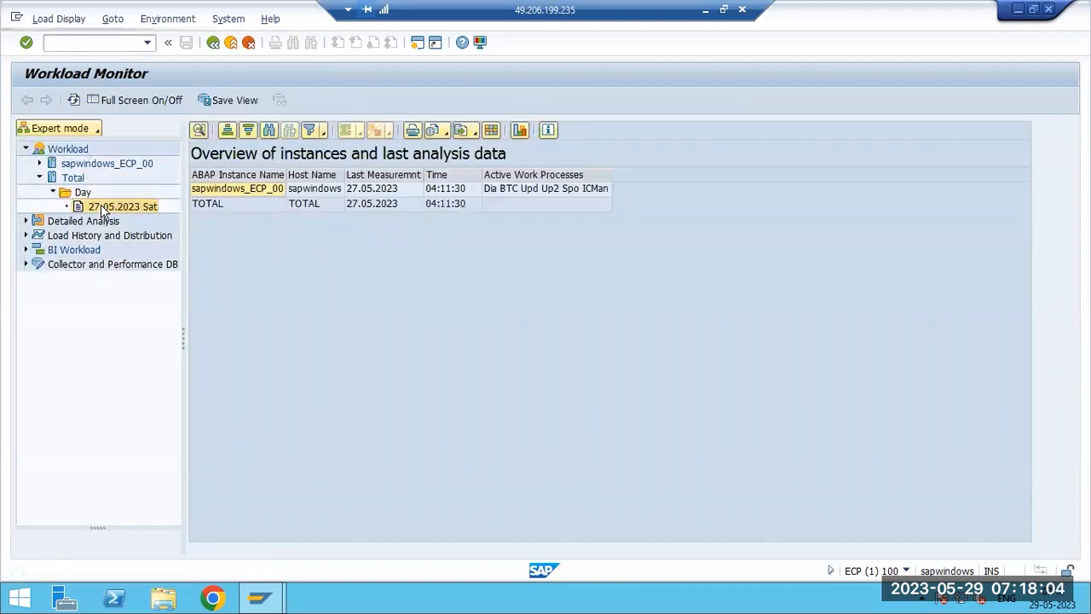
pyautogui.click(247, 405)
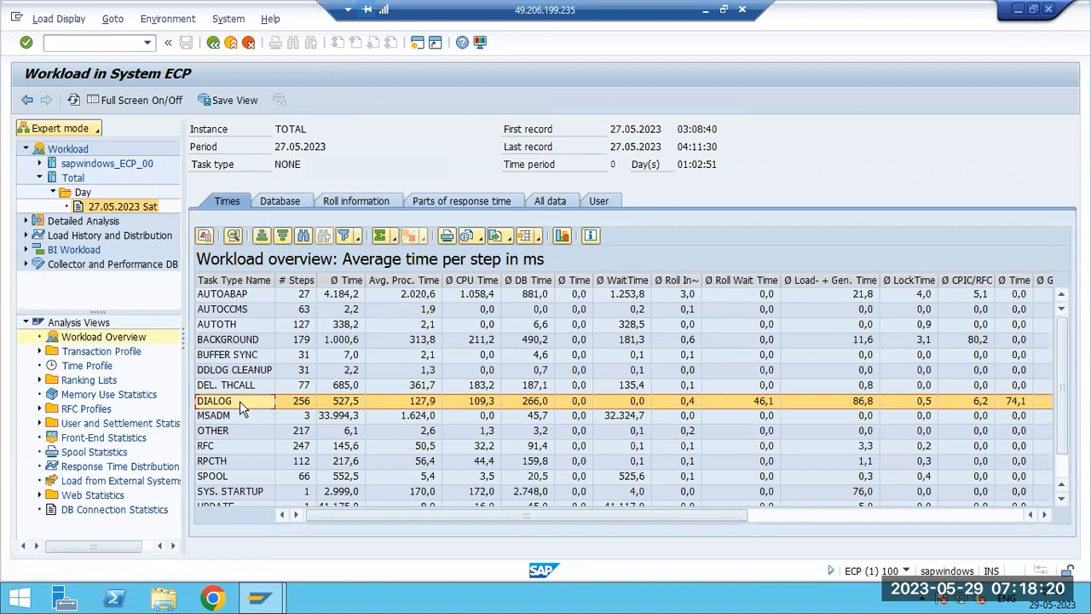
# - Open the Standard transaction profile and sort it by average time per step
pyautogui.click(43, 358)
pyautogui.click(90, 366)
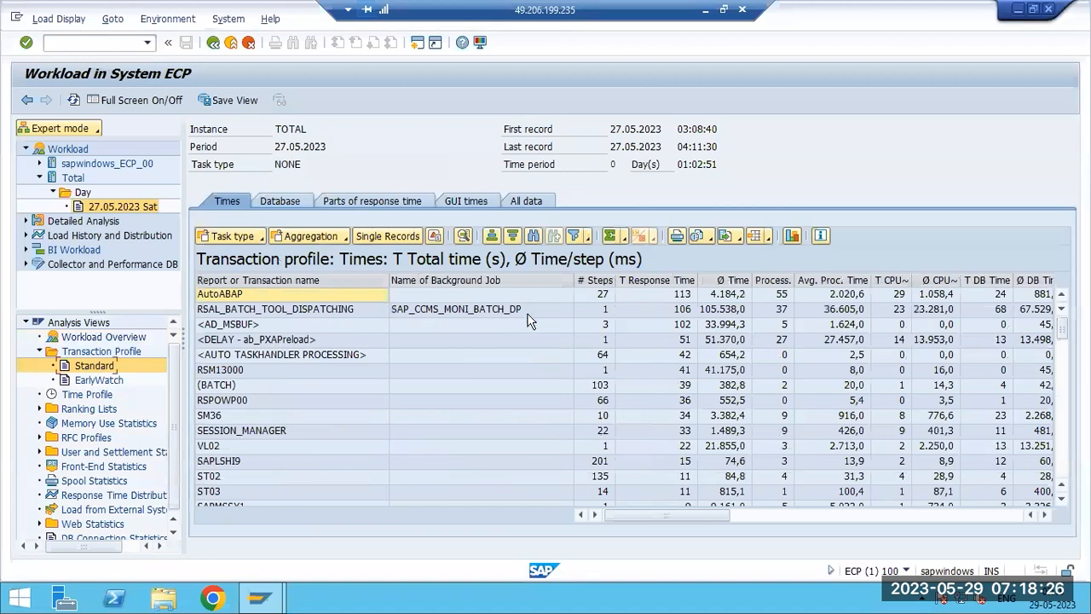
pyautogui.click(726, 279)
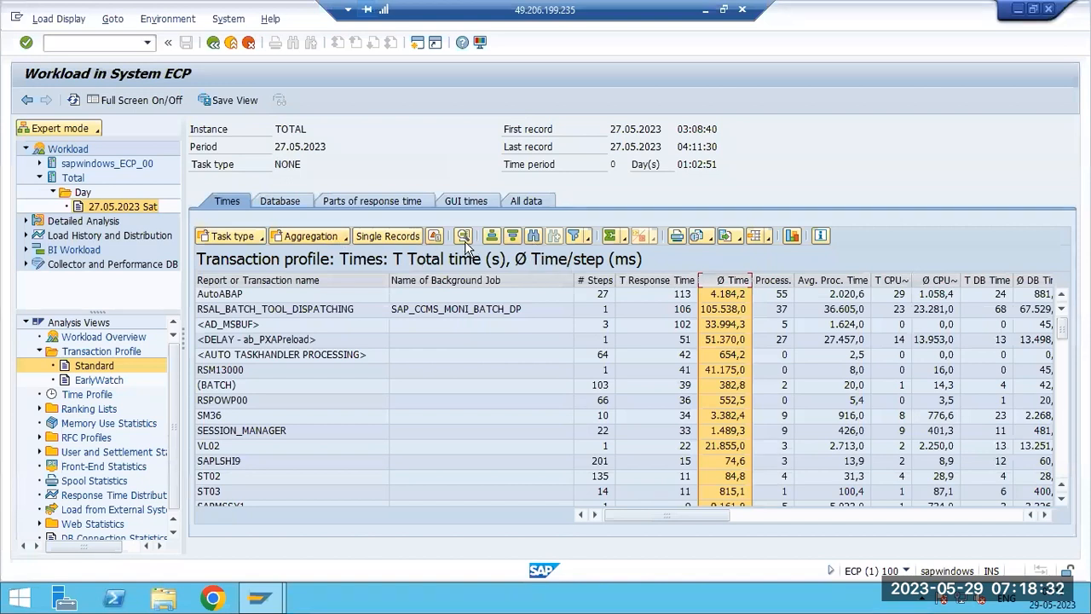
pyautogui.click(509, 237)
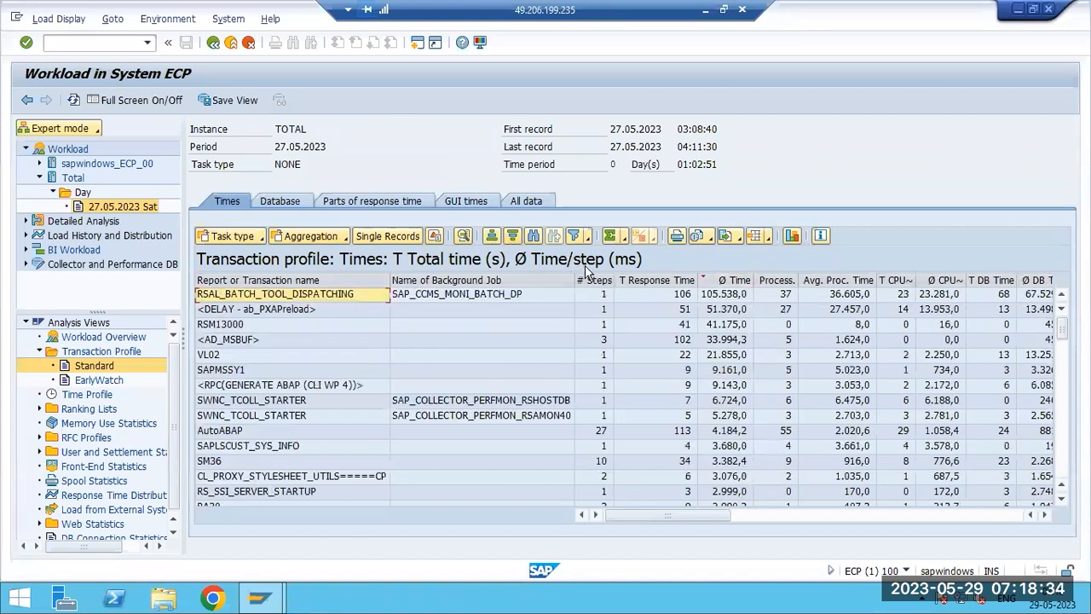
# - Open the user breakdown for RSAL_BATCH_TOOL_DISPATCHING in the transaction profile, then close it
pyautogui.click(720, 299)
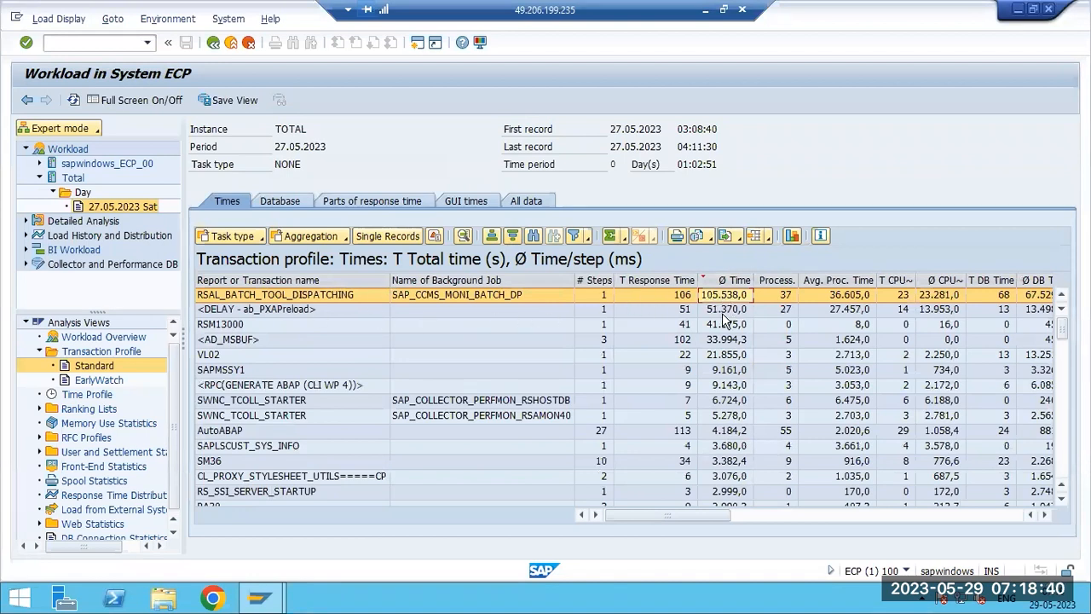
pyautogui.click(723, 312)
pyautogui.click(723, 327)
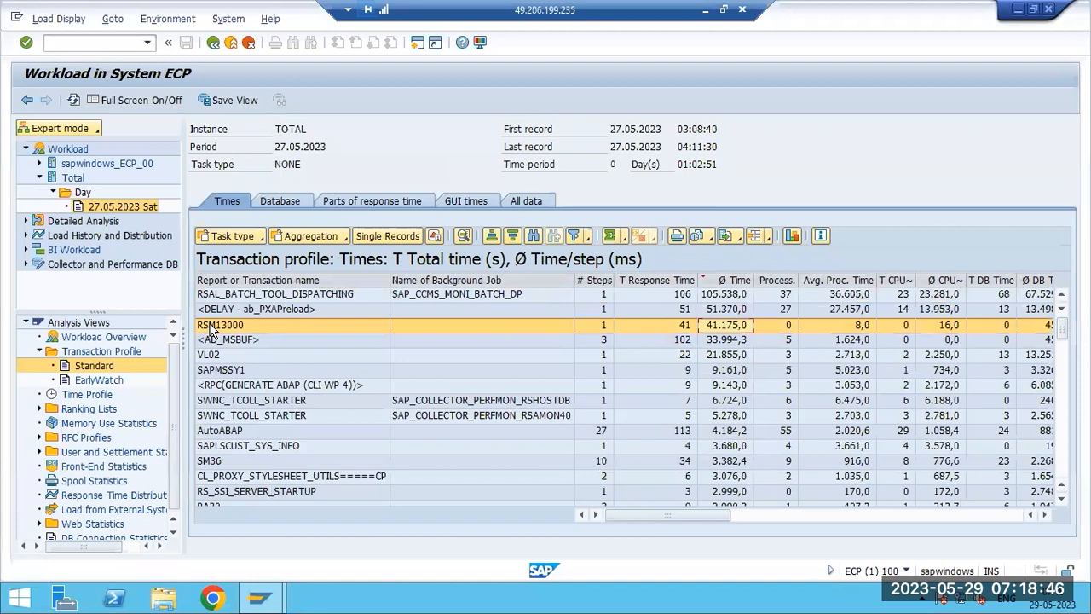
pyautogui.click(721, 298)
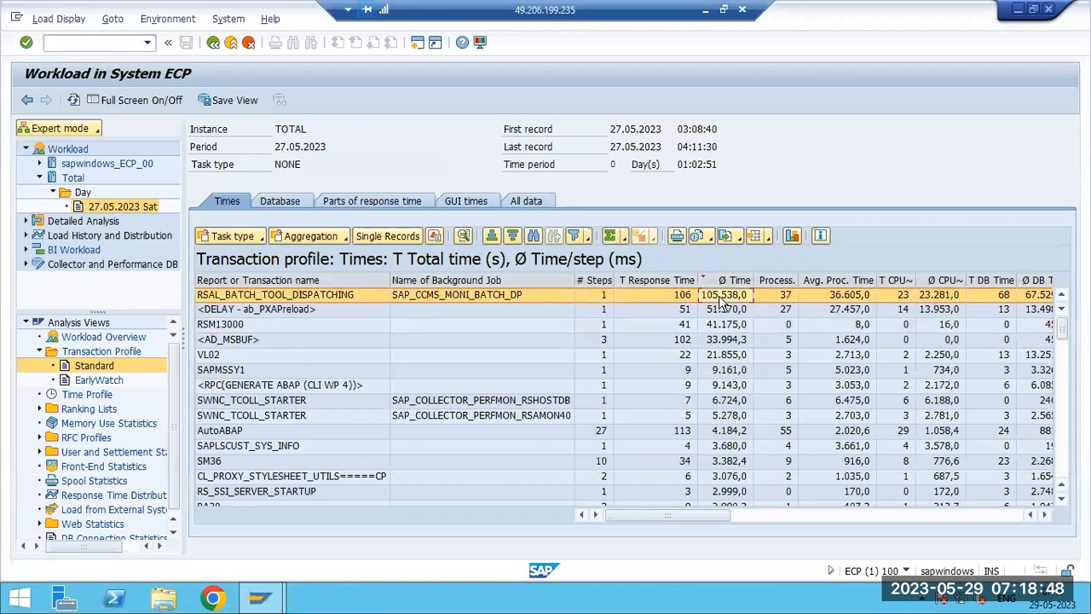
pyautogui.doubleClick(721, 299)
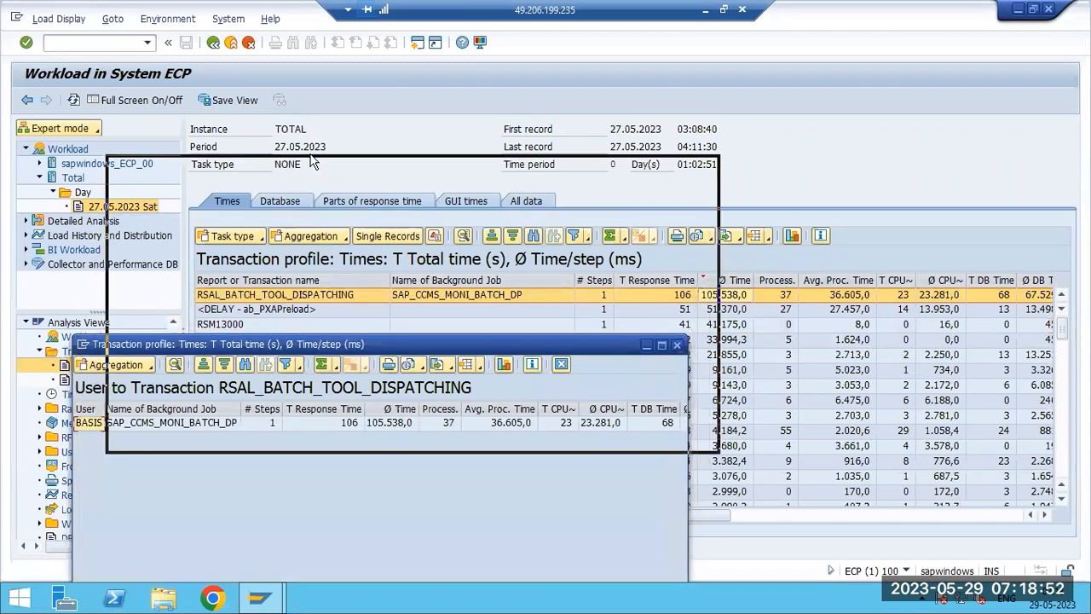
pyautogui.moveTo(145, 247); pyautogui.dragTo(148, 231)
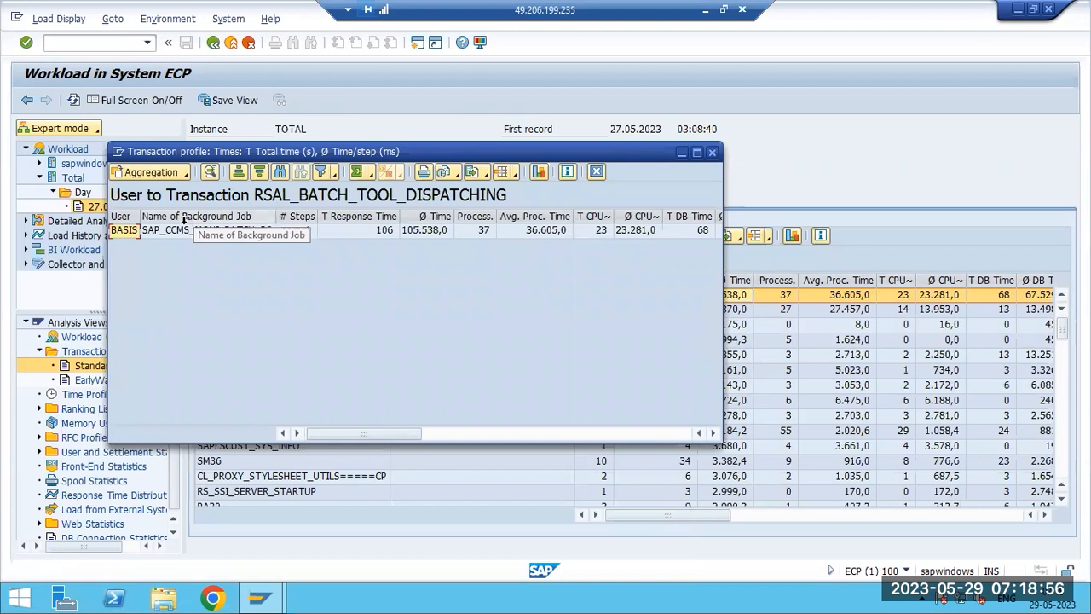
pyautogui.click(171, 231)
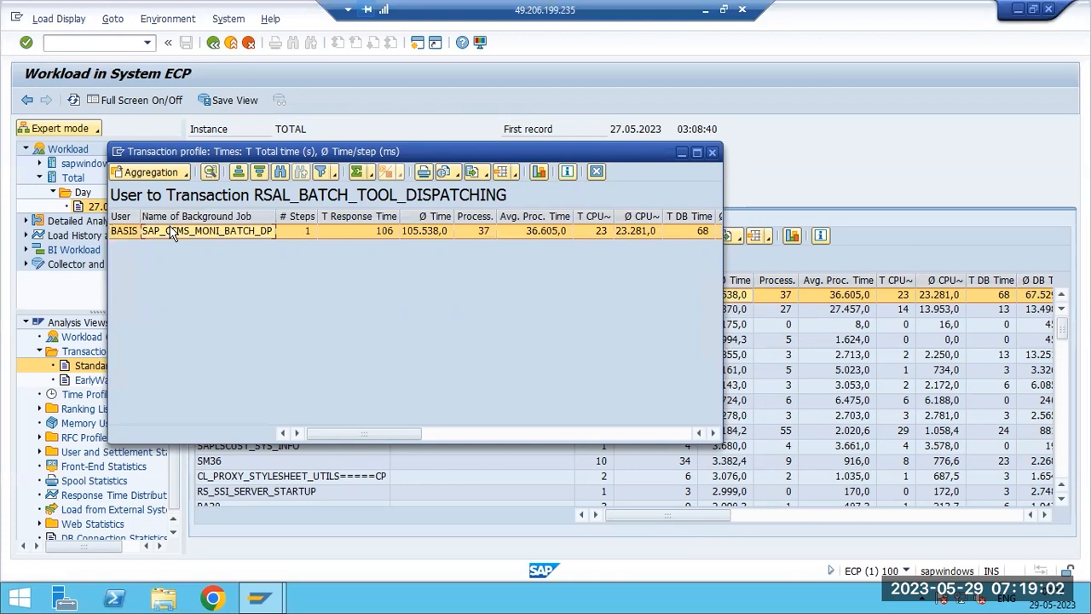
pyautogui.click(711, 152)
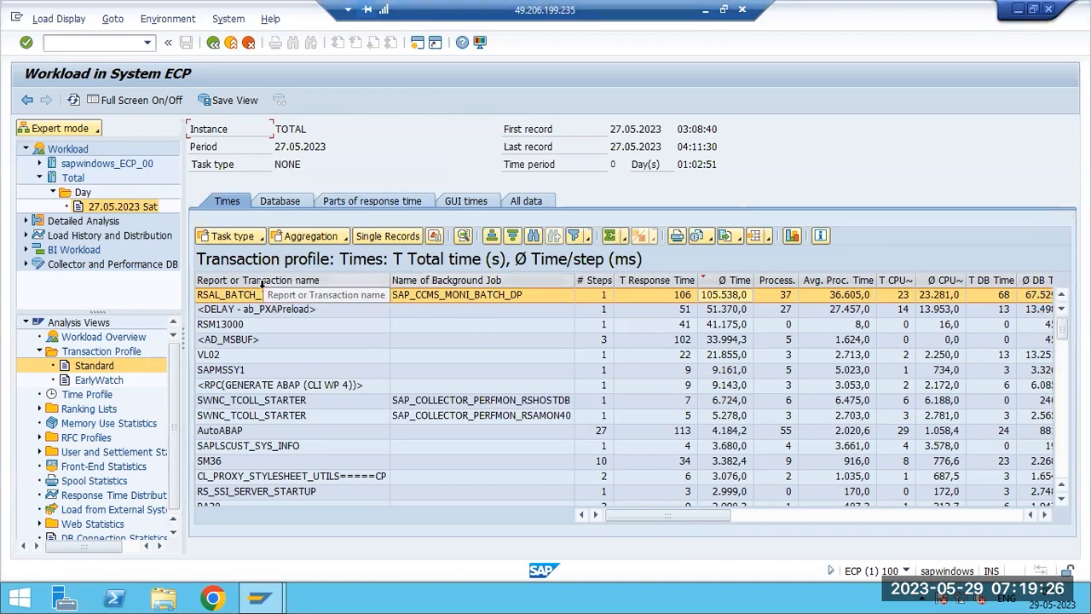
# - Open the user breakdown for transaction VL02, then close it
pyautogui.click(230, 355)
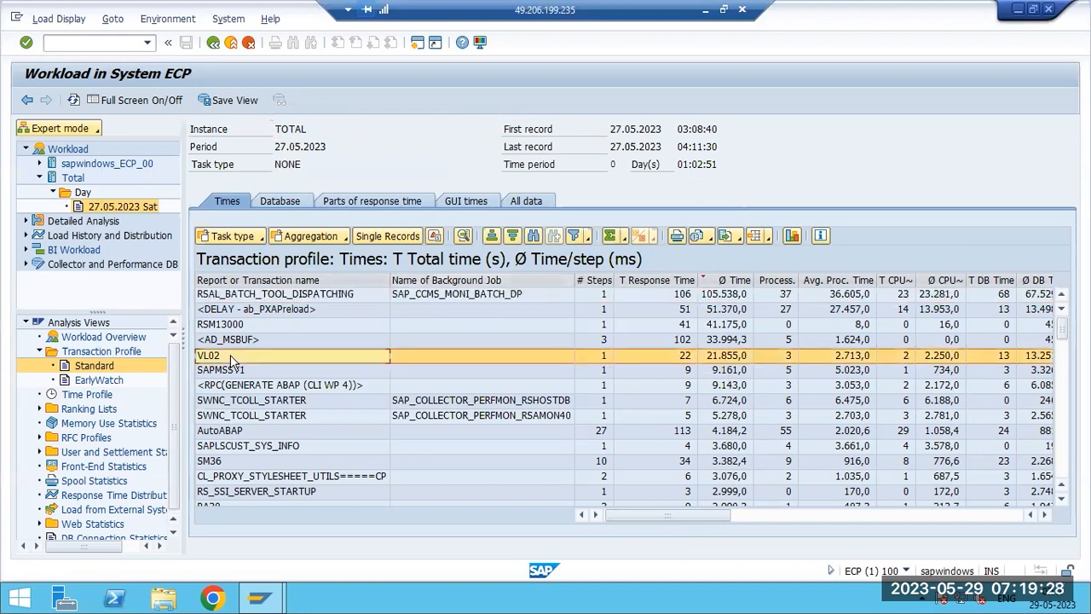
pyautogui.doubleClick(729, 360)
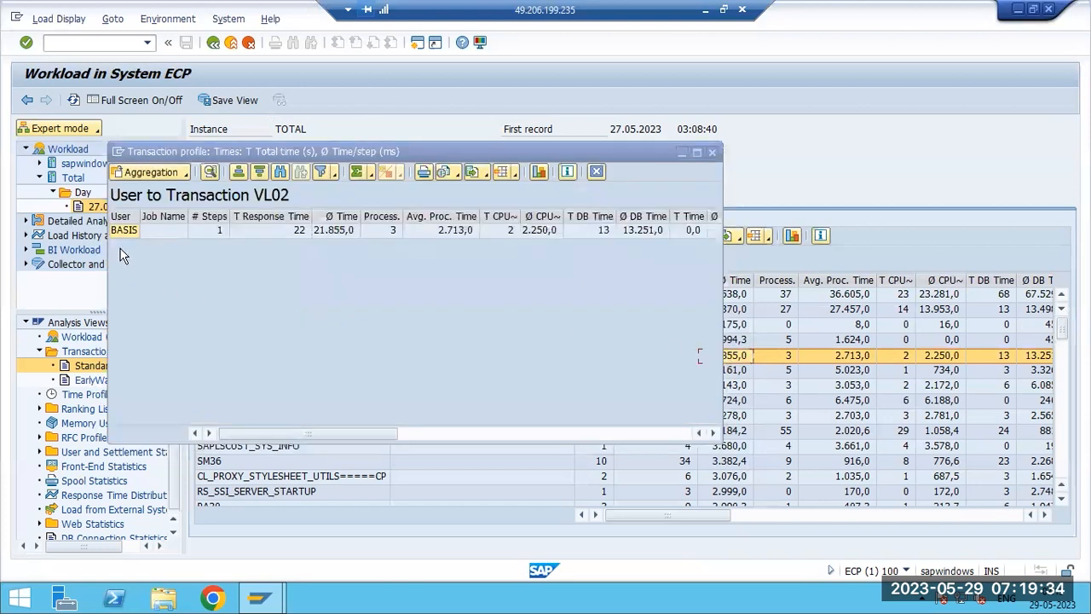
pyautogui.click(120, 237)
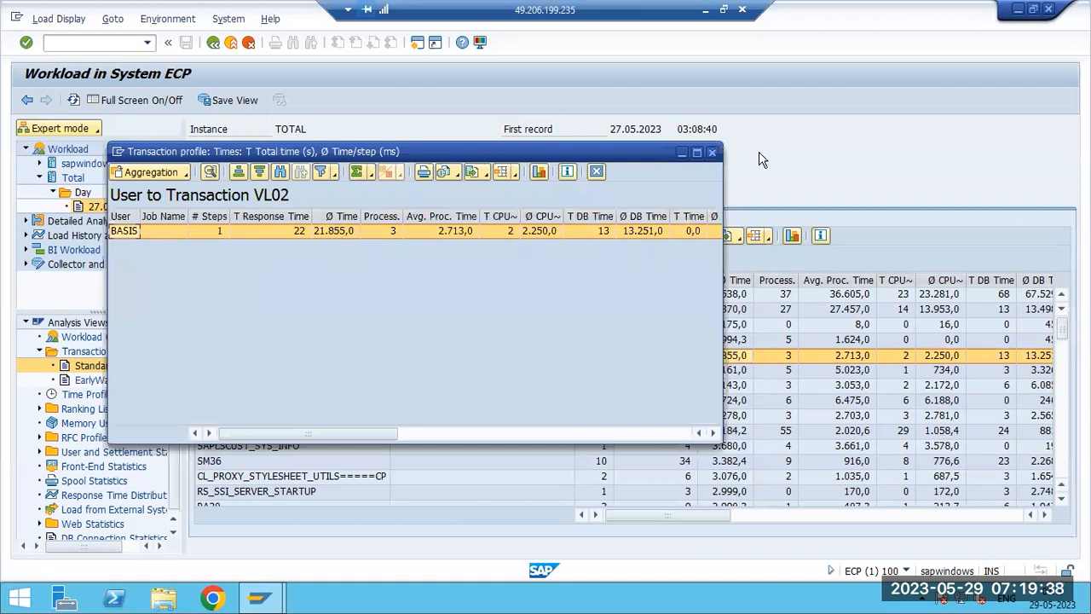
pyautogui.click(711, 152)
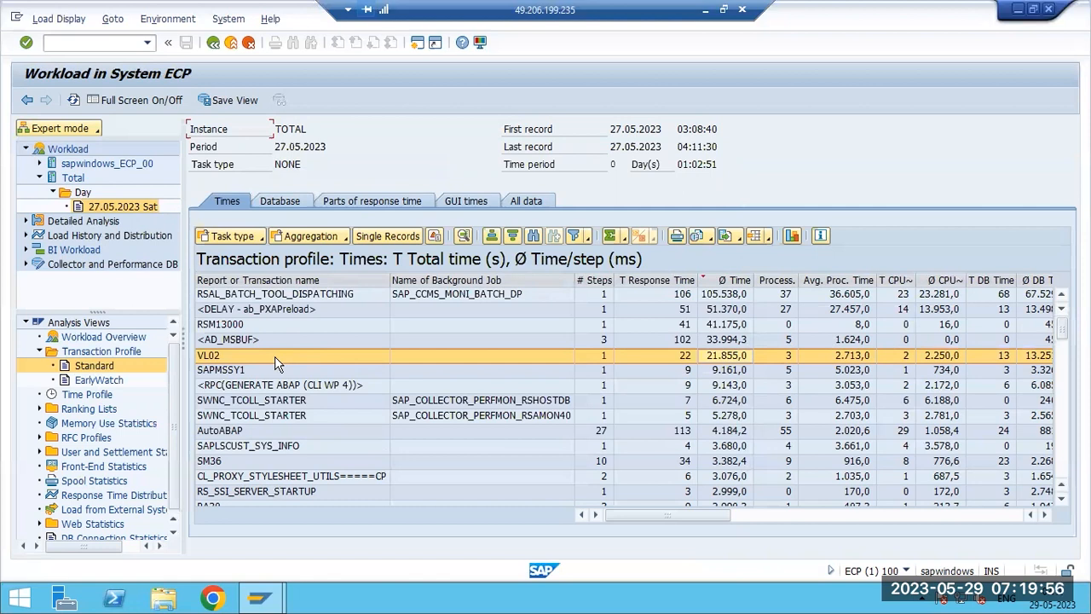
# - View the user breakdown for transaction SM36, close it, and minimise the remote session window
pyautogui.click(298, 294)
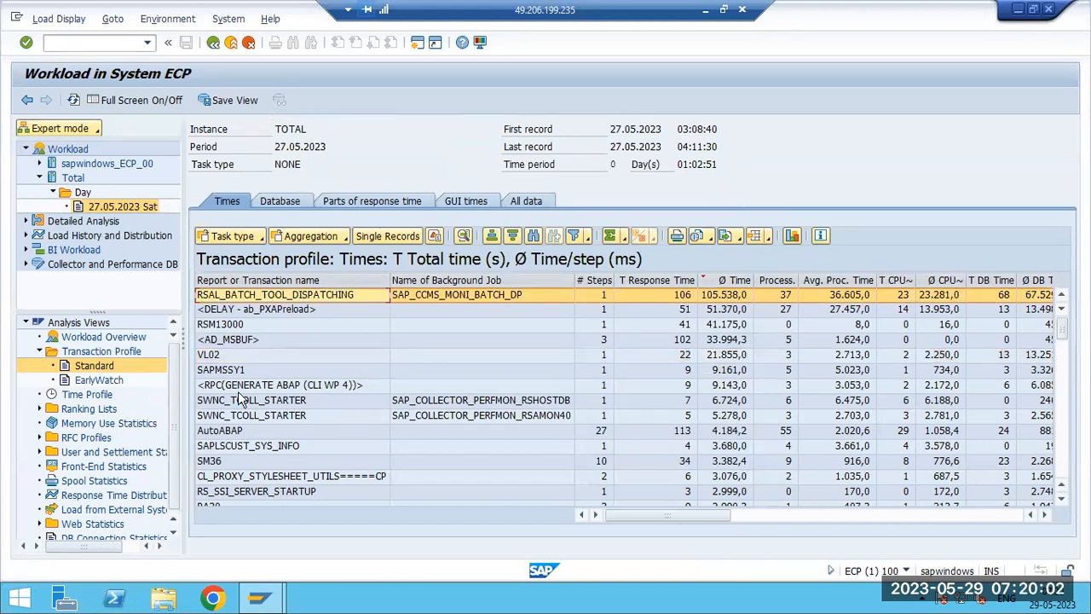
pyautogui.click(213, 358)
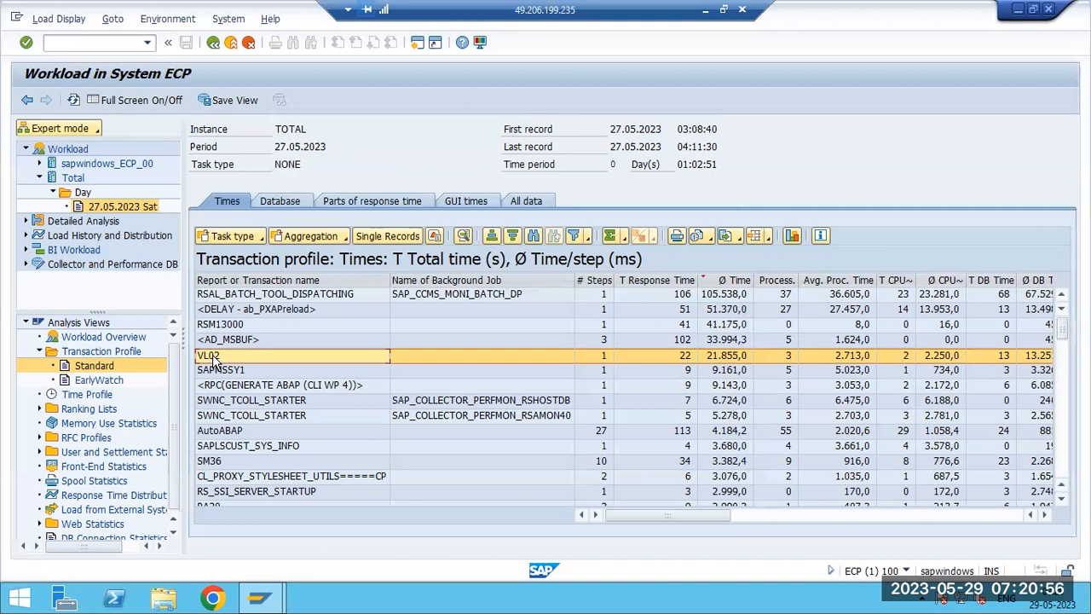
pyautogui.click(218, 371)
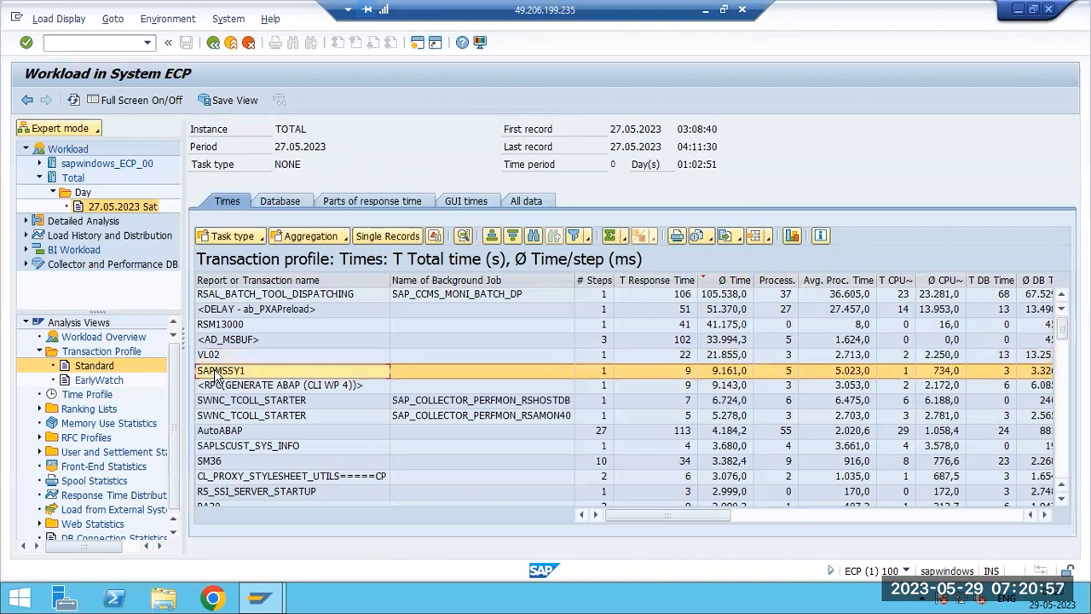
pyautogui.click(223, 461)
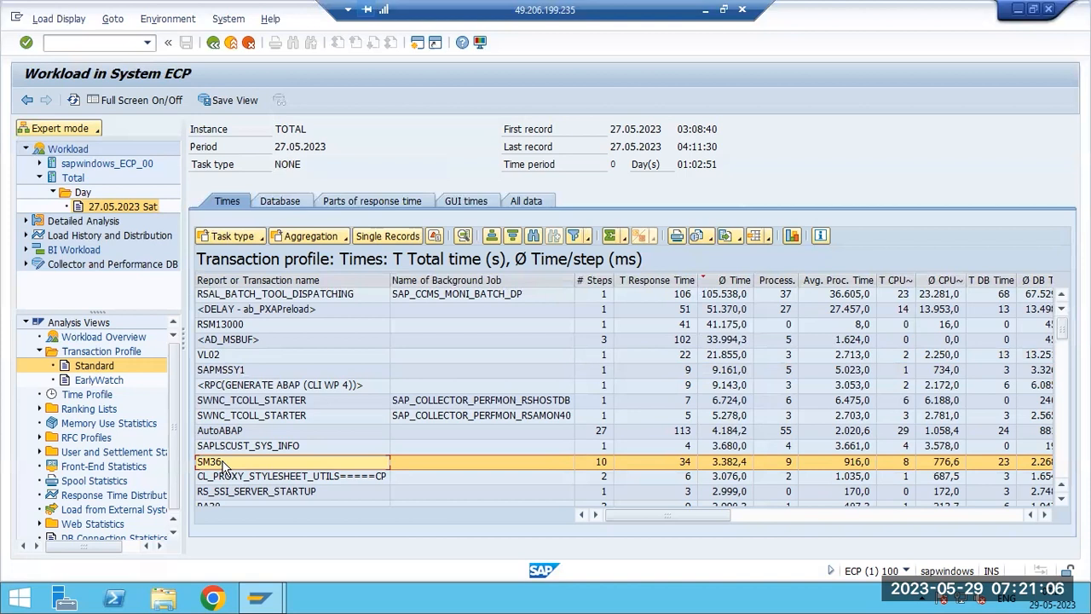
pyautogui.doubleClick(223, 464)
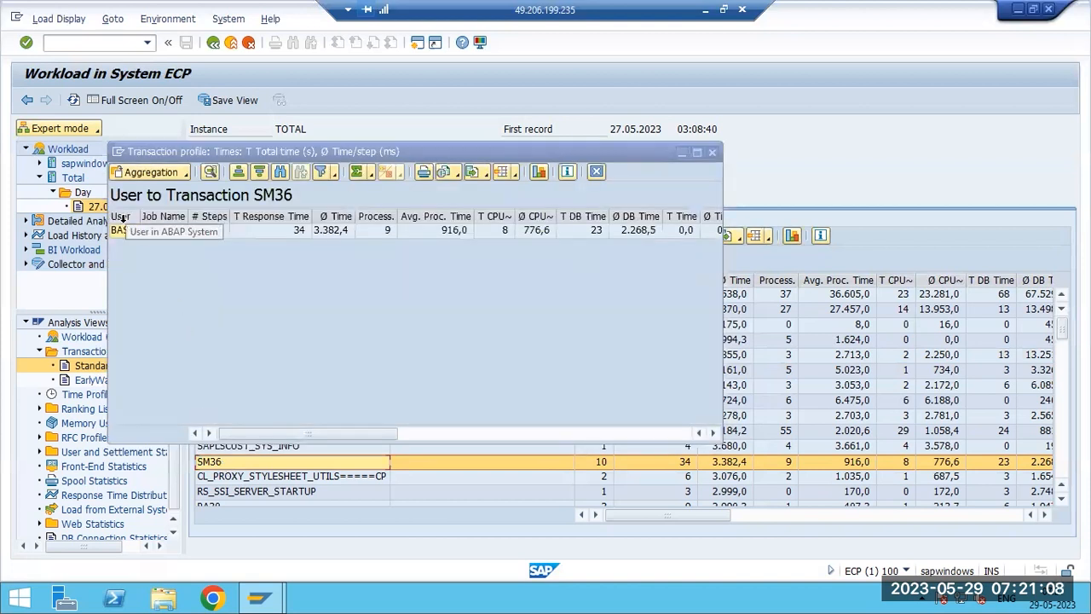
pyautogui.click(712, 154)
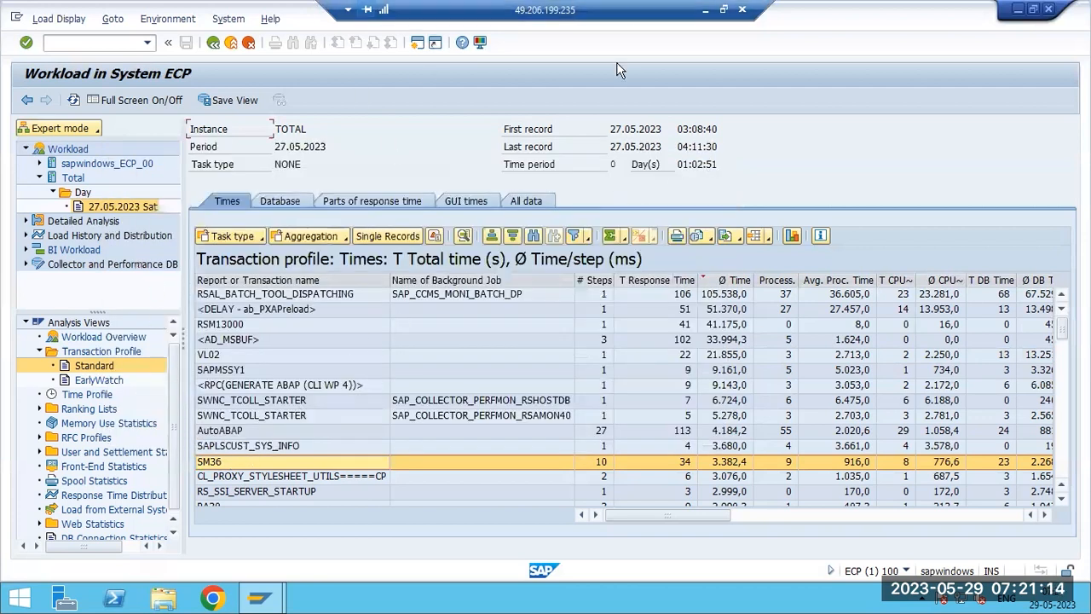
pyautogui.click(704, 10)
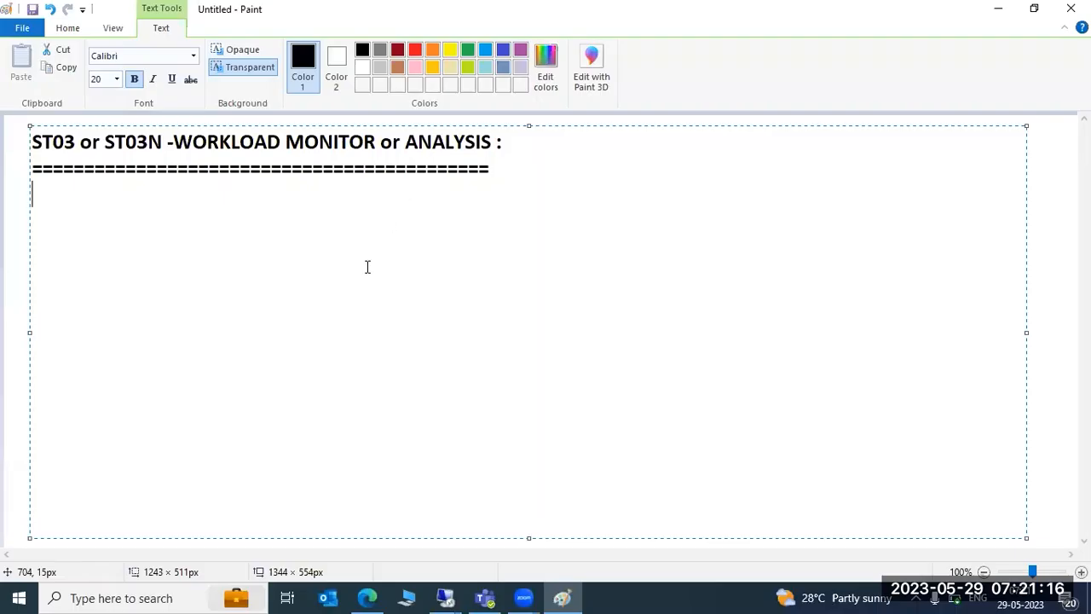
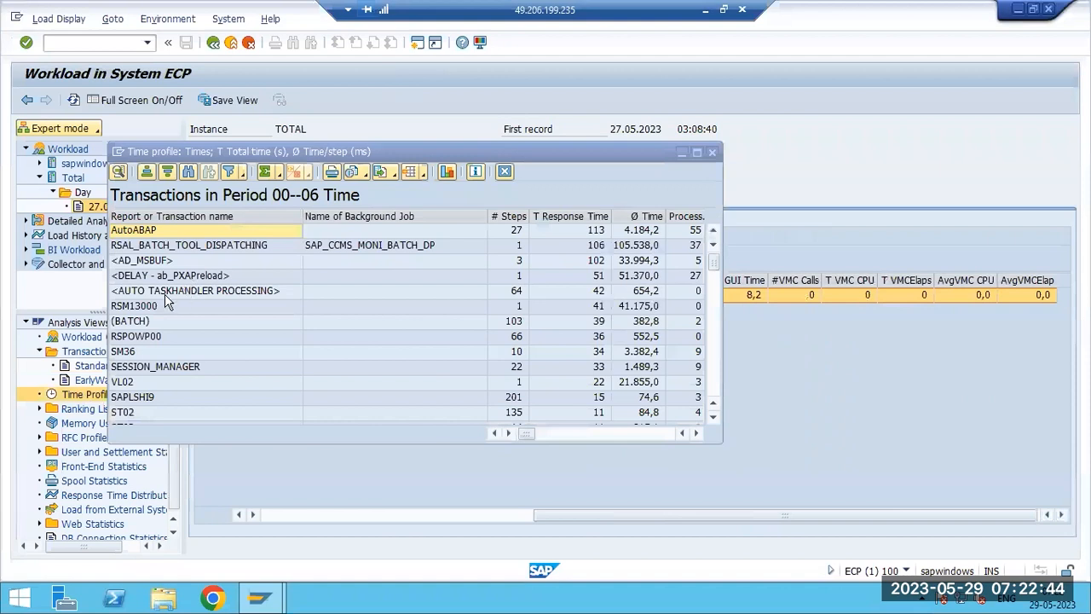
# - Close the time profile window and go back out of the workload monitor to the main menu
pyautogui.click(712, 155)
pyautogui.click(712, 156)
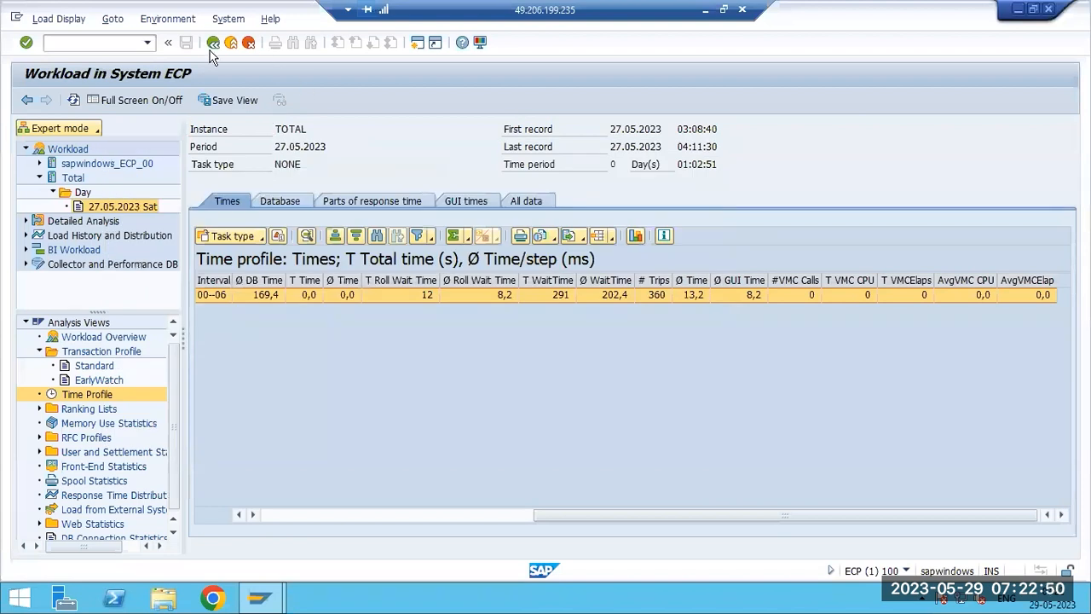
pyautogui.click(213, 42)
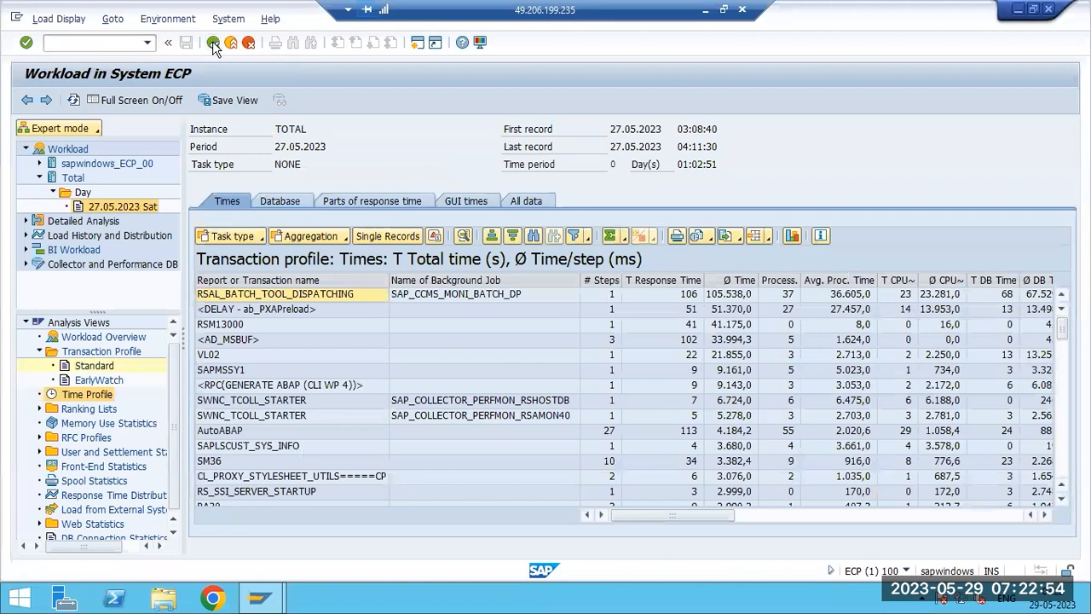
pyautogui.click(213, 42)
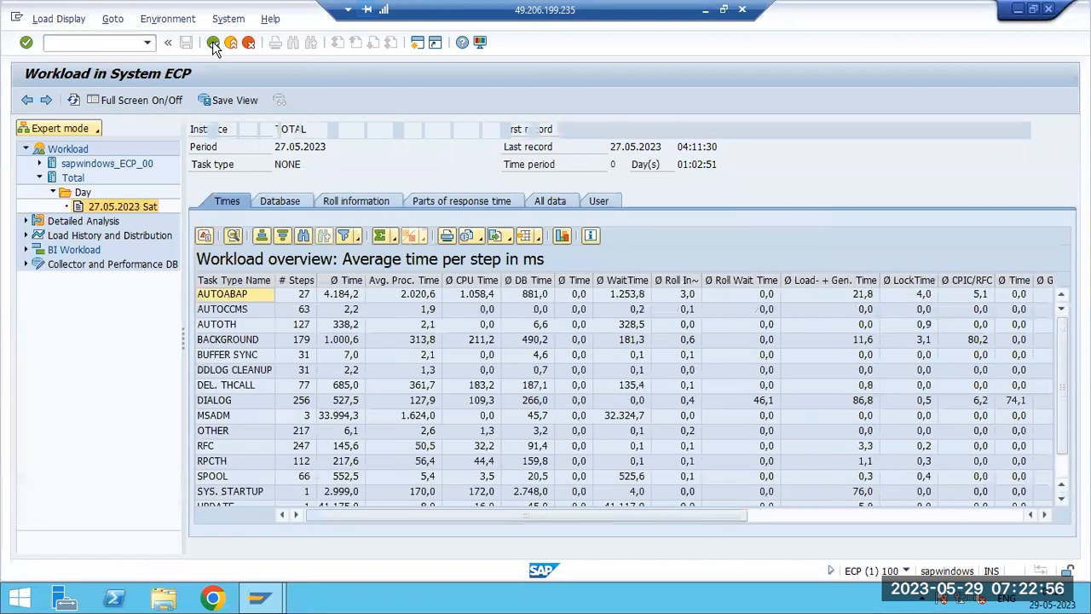
pyautogui.click(213, 42)
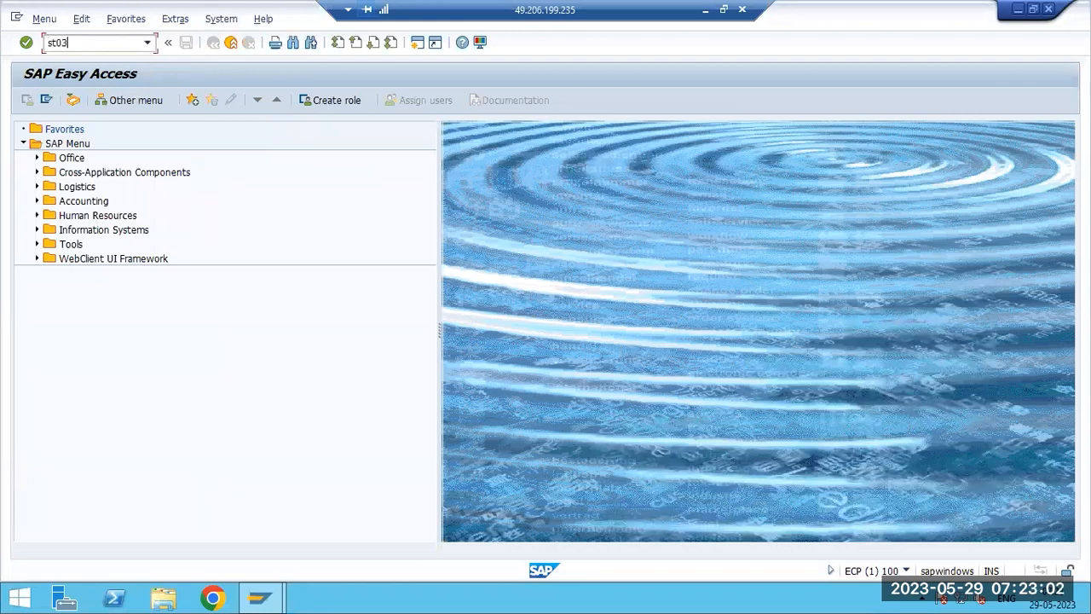
# - Start ST03 and open the total workload for the day 27.05.2023
pyautogui.press('Return')
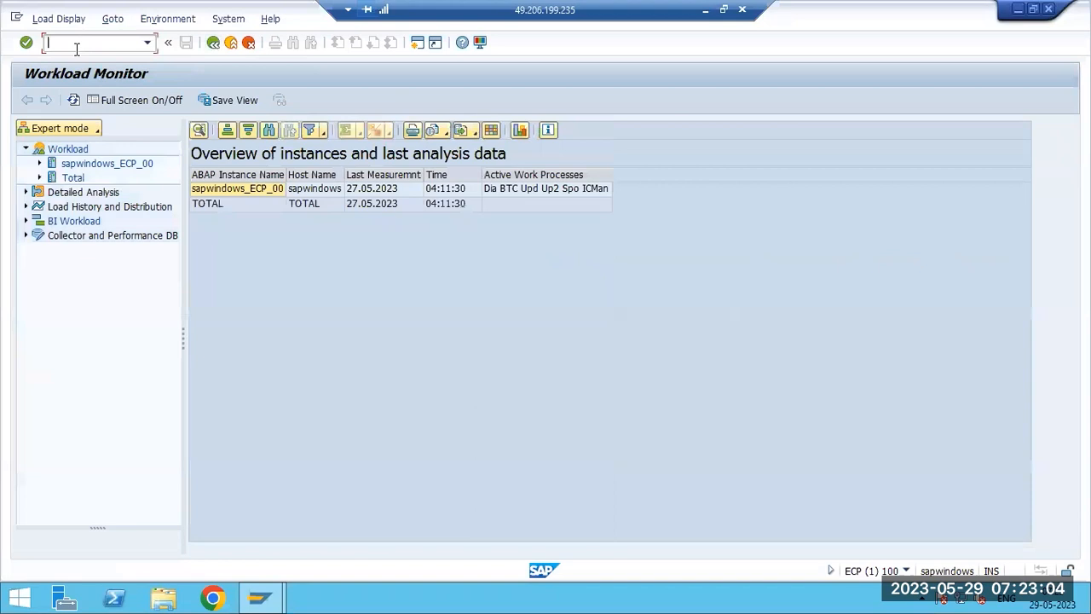
pyautogui.click(38, 178)
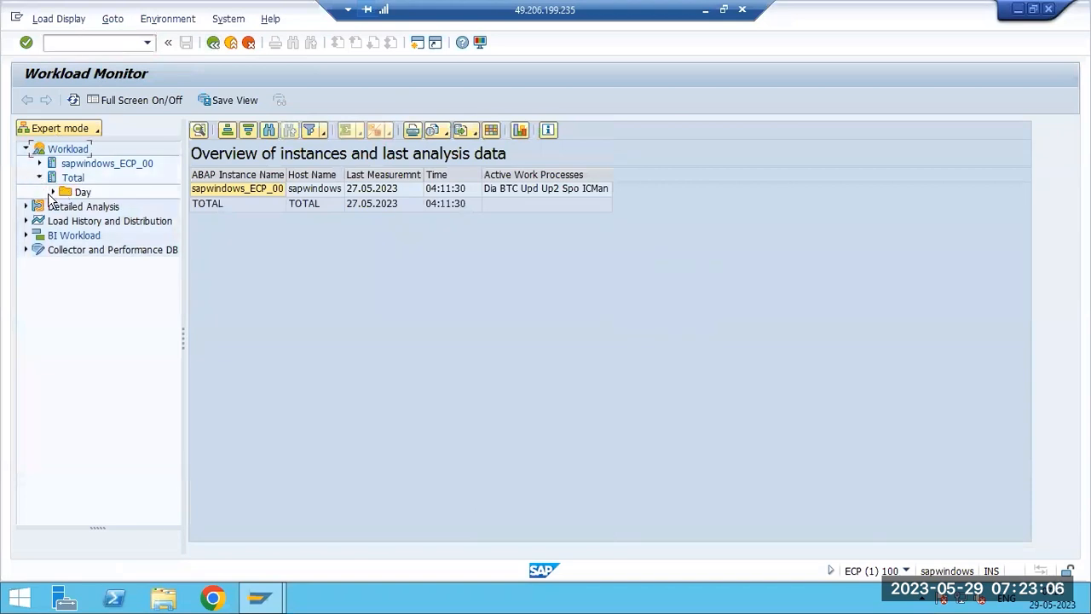
pyautogui.click(53, 192)
pyautogui.doubleClick(108, 211)
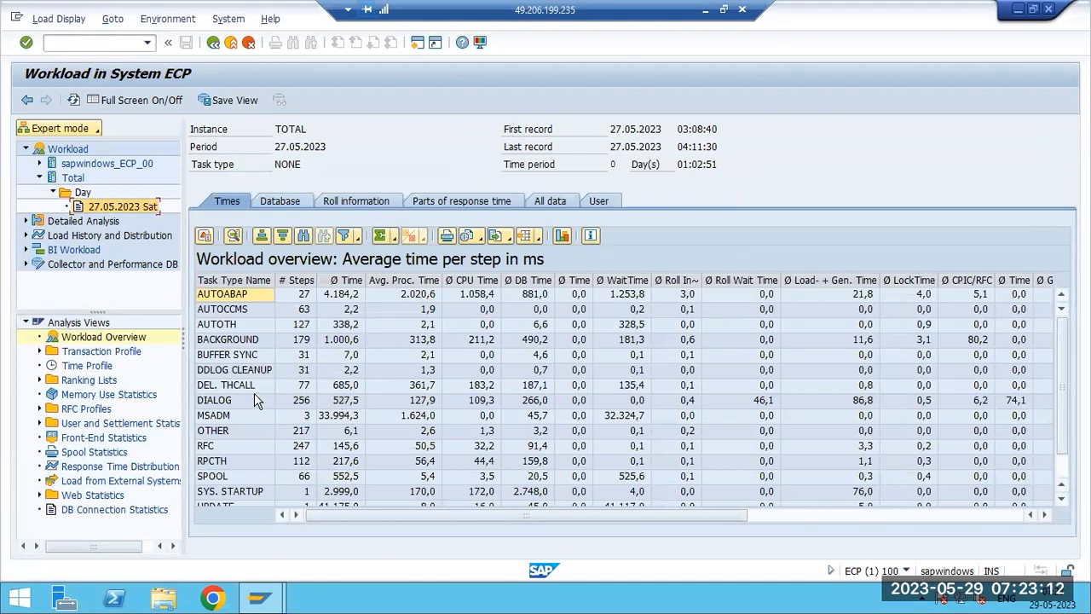
# - Examine the task type rows and columns of the workload overview table
pyautogui.click(252, 399)
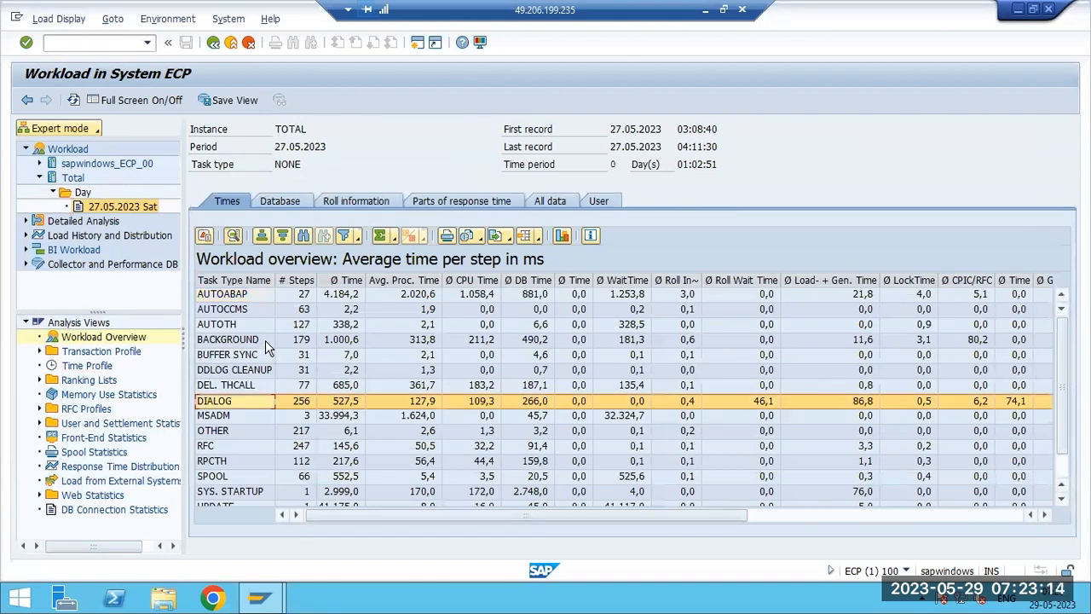
pyautogui.click(265, 340)
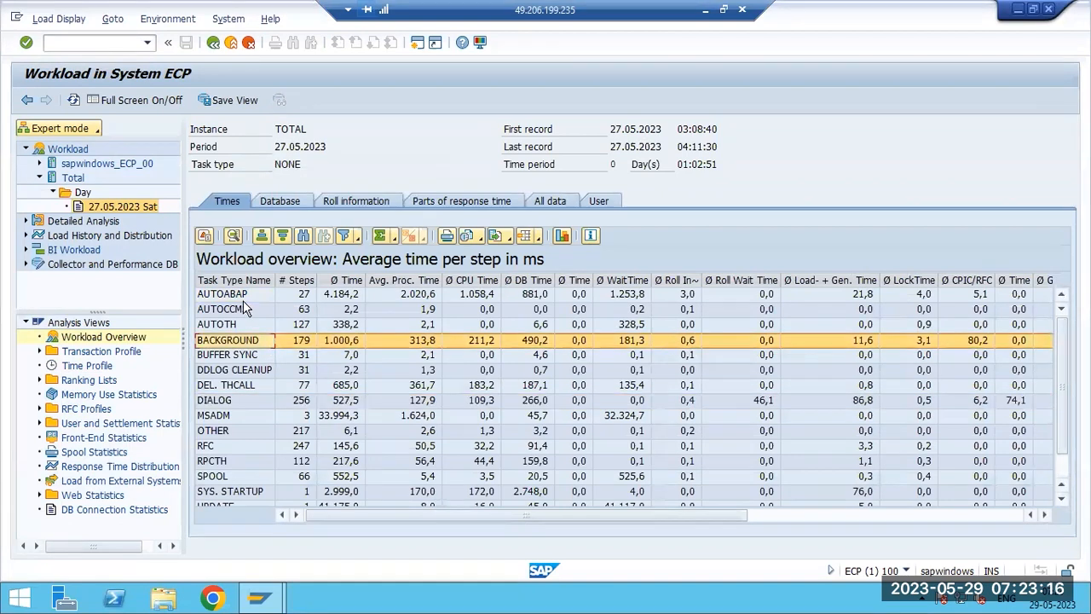
pyautogui.click(225, 398)
pyautogui.click(216, 444)
pyautogui.click(227, 477)
pyautogui.scroll(-1, 230, 482)
pyautogui.click(236, 463)
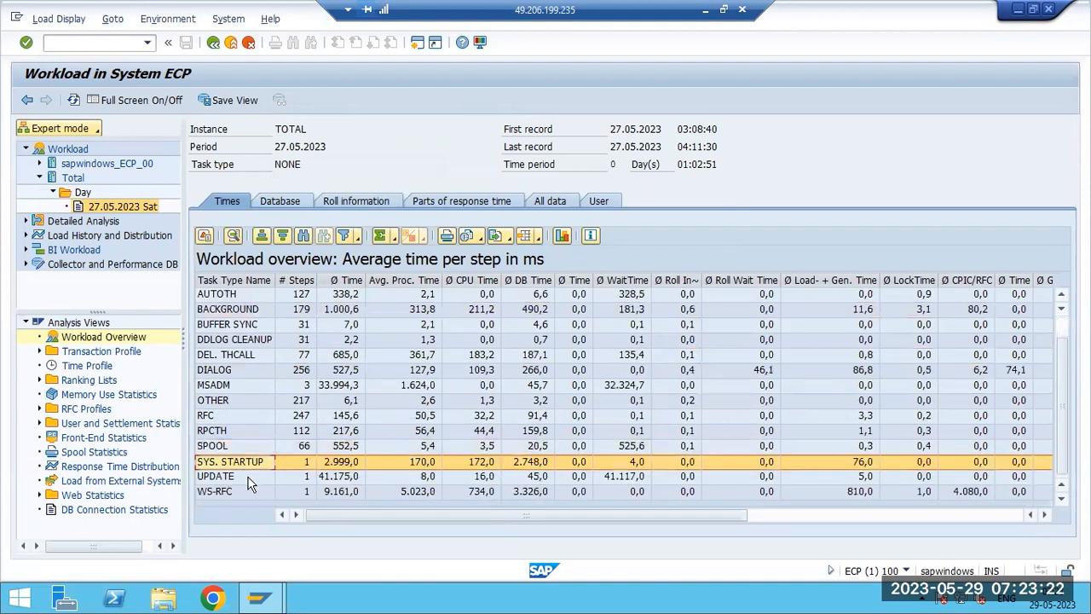
pyautogui.click(250, 477)
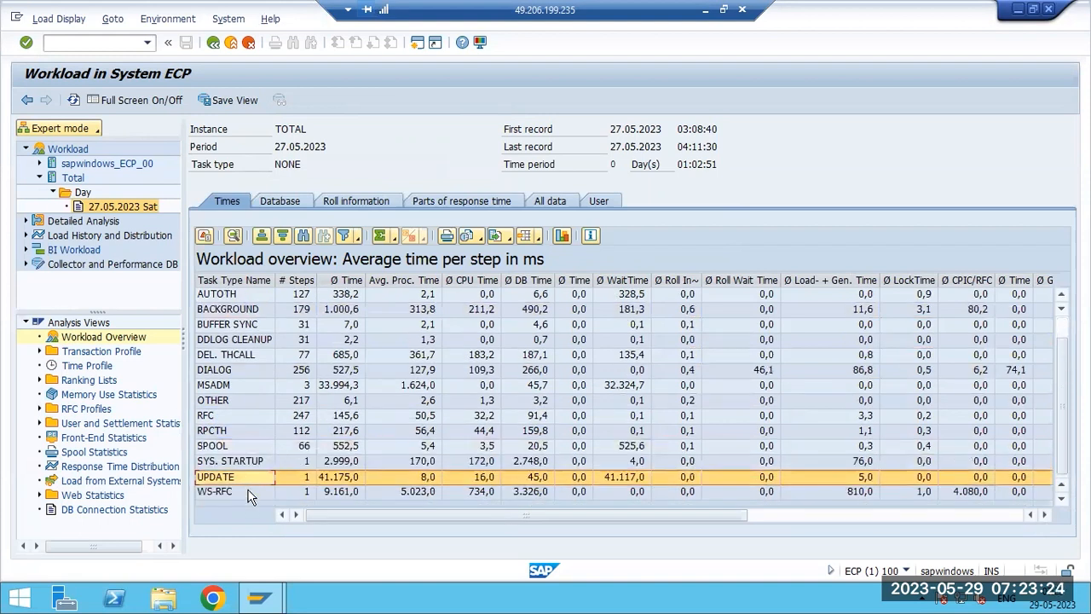
pyautogui.click(250, 493)
pyautogui.scroll(1, 714, 431)
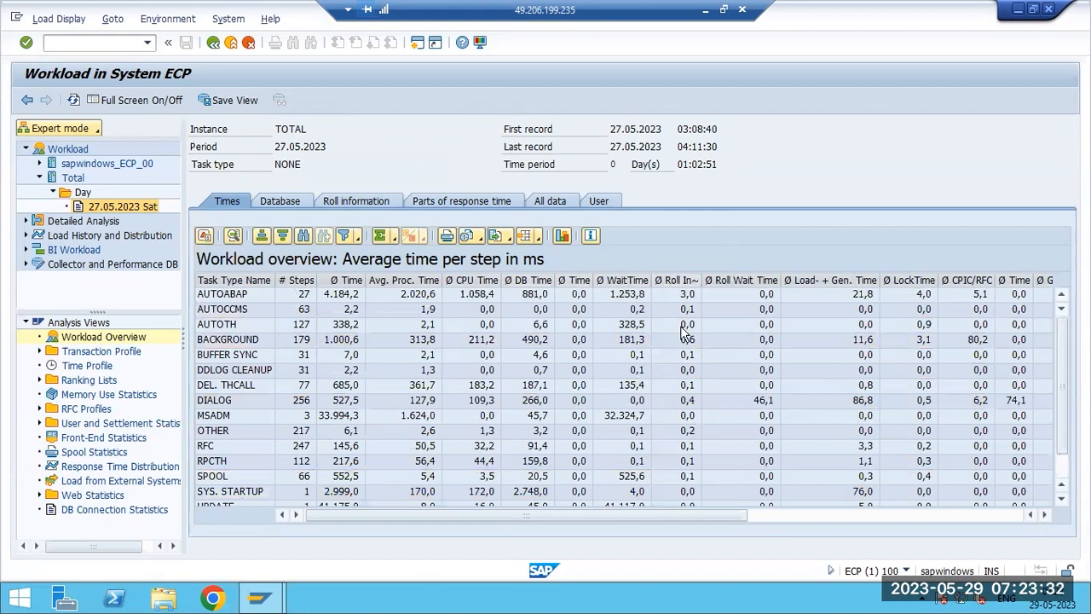
pyautogui.click(610, 417)
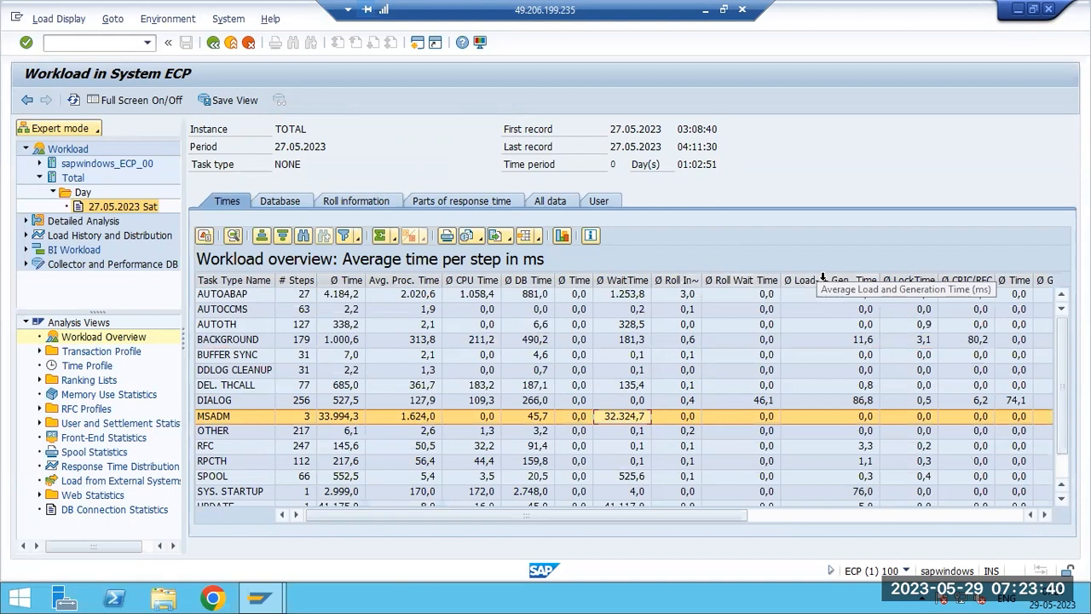
pyautogui.moveTo(682, 518); pyautogui.dragTo(927, 518)
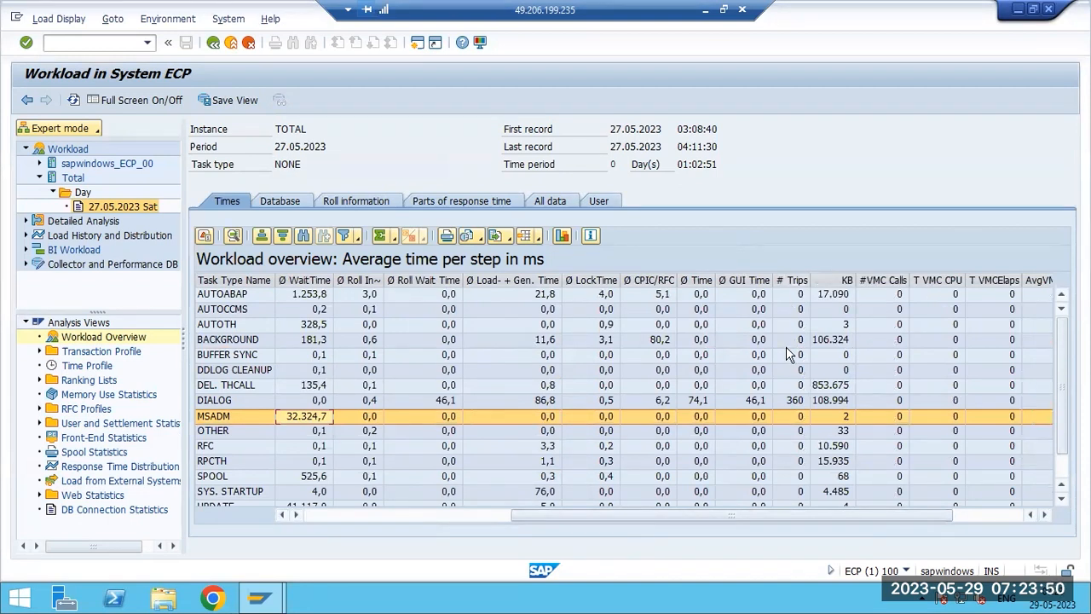
pyautogui.moveTo(1003, 519); pyautogui.dragTo(750, 517)
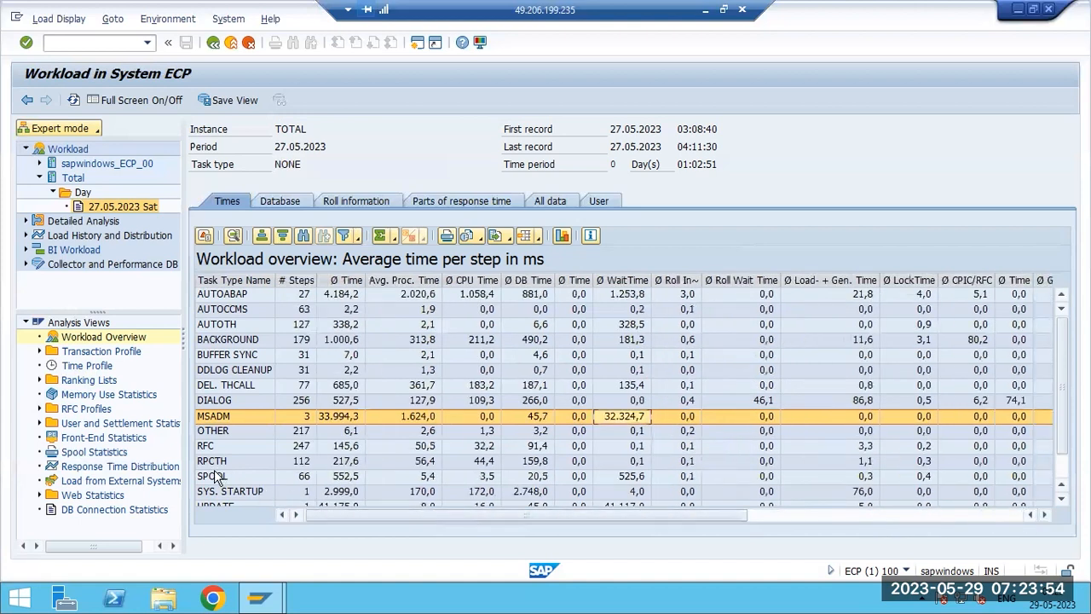
pyautogui.click(202, 448)
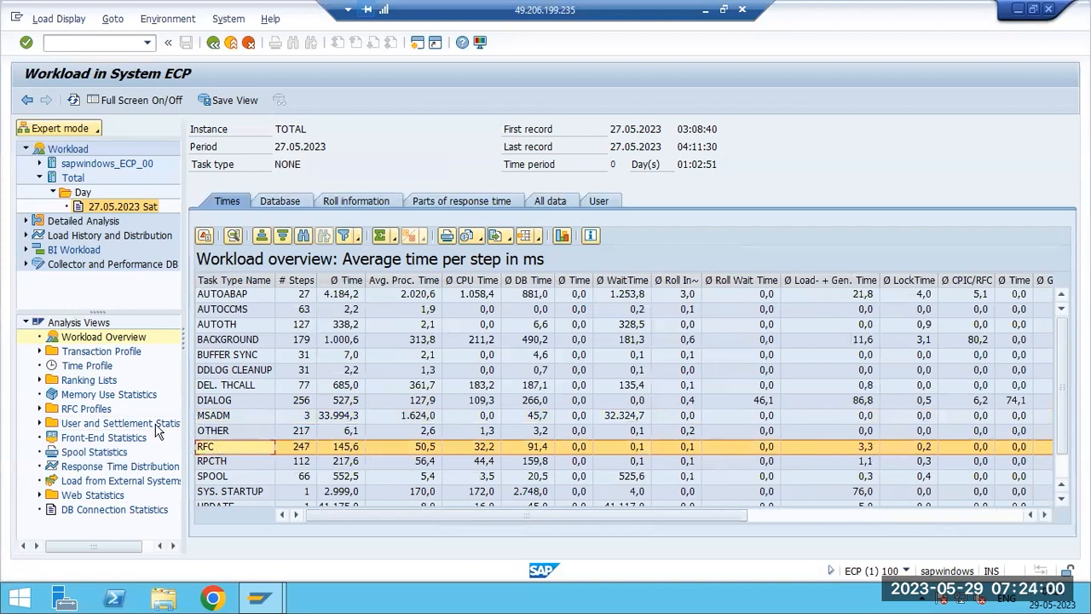
# - Open the Time Profile and the Standard transaction profile, then go back to the instance overview
pyautogui.doubleClick(85, 365)
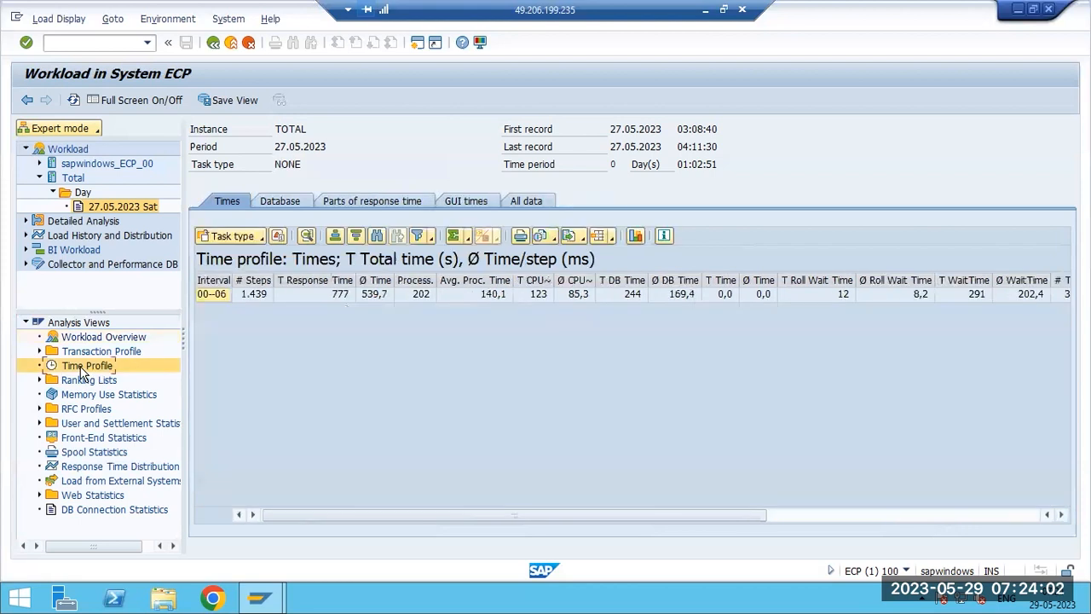
pyautogui.click(39, 351)
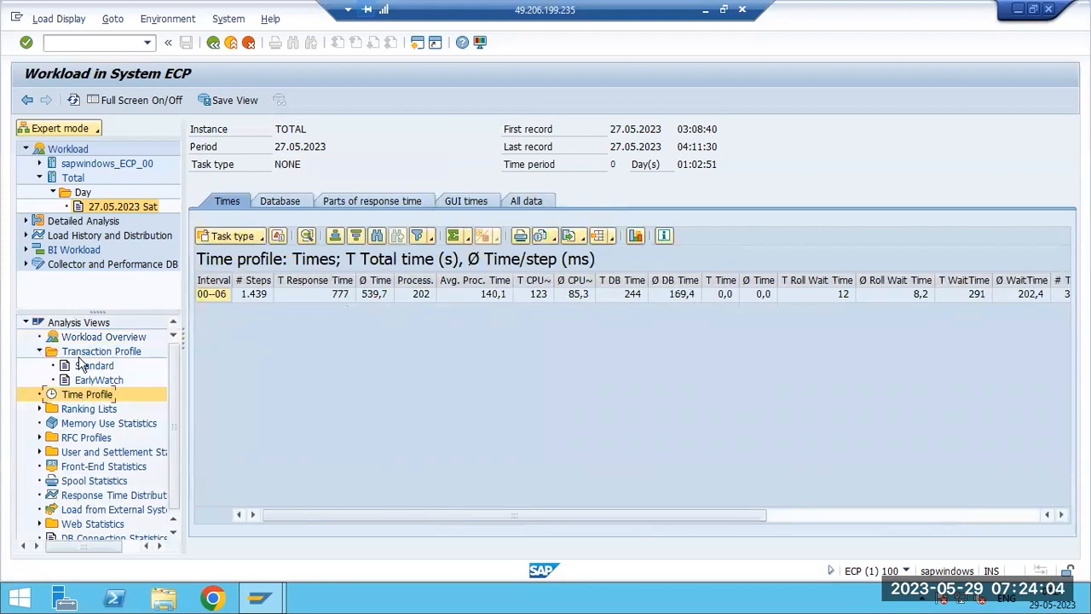
pyautogui.doubleClick(90, 365)
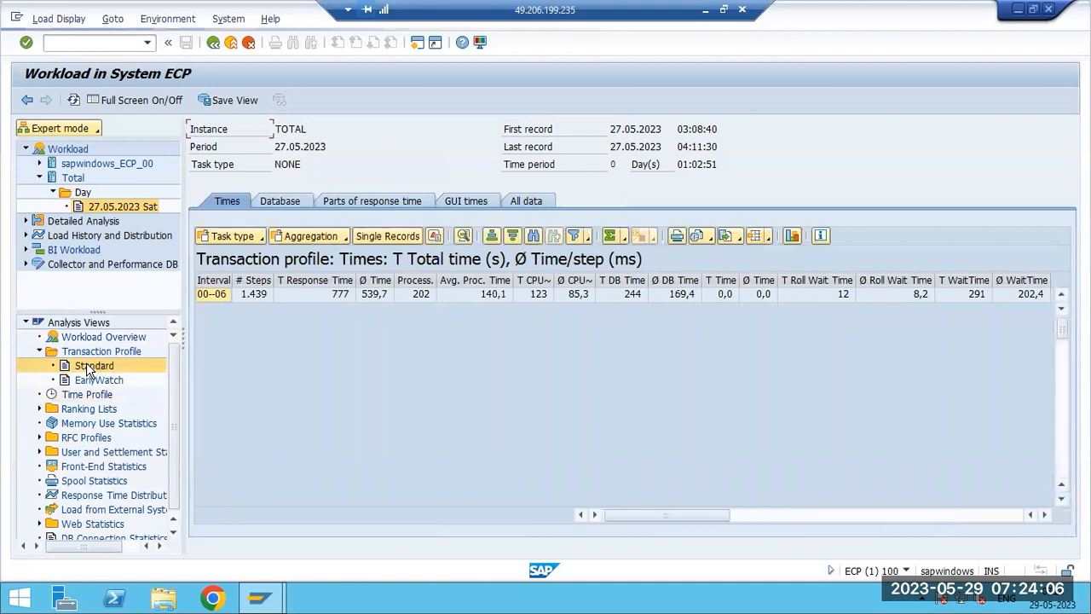
pyautogui.click(214, 42)
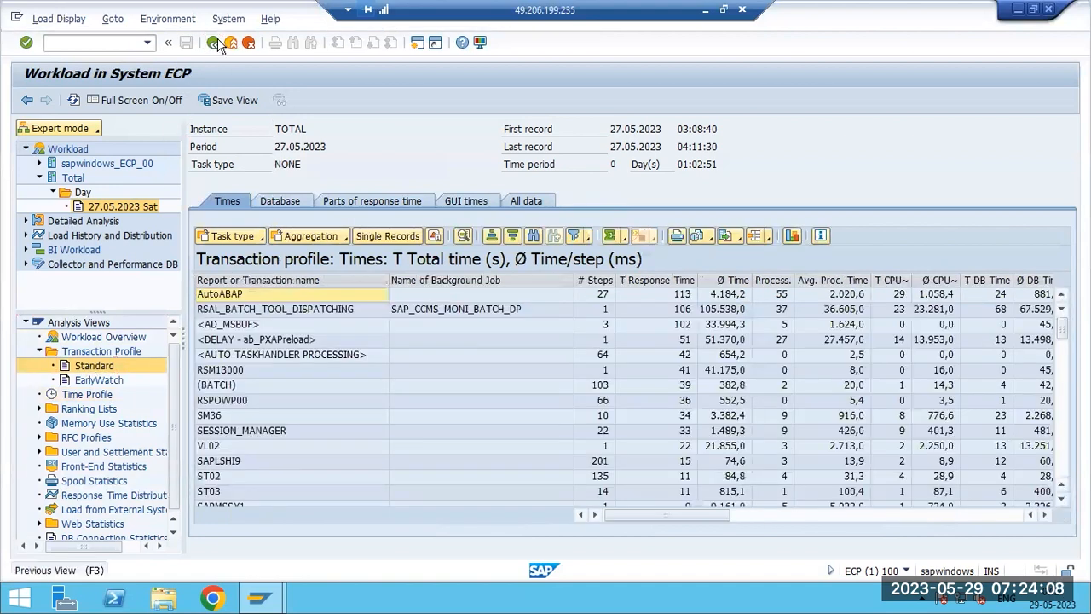
pyautogui.click(214, 43)
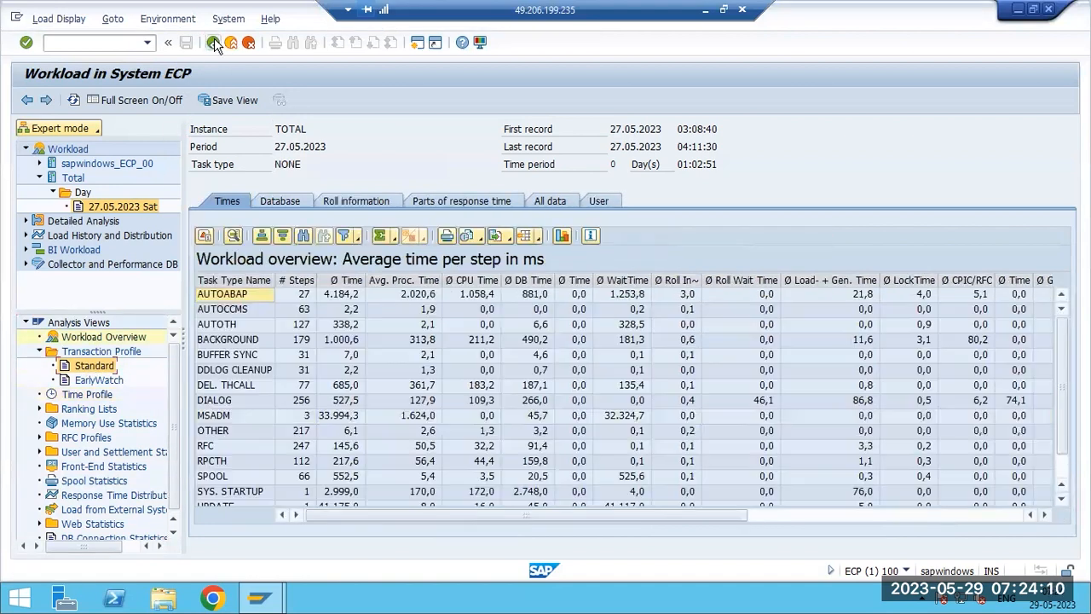
pyautogui.click(214, 42)
# - Switch the workload monitor's user mode between Expert mode and Service engineer, then leave to the main menu
pyautogui.click(95, 128)
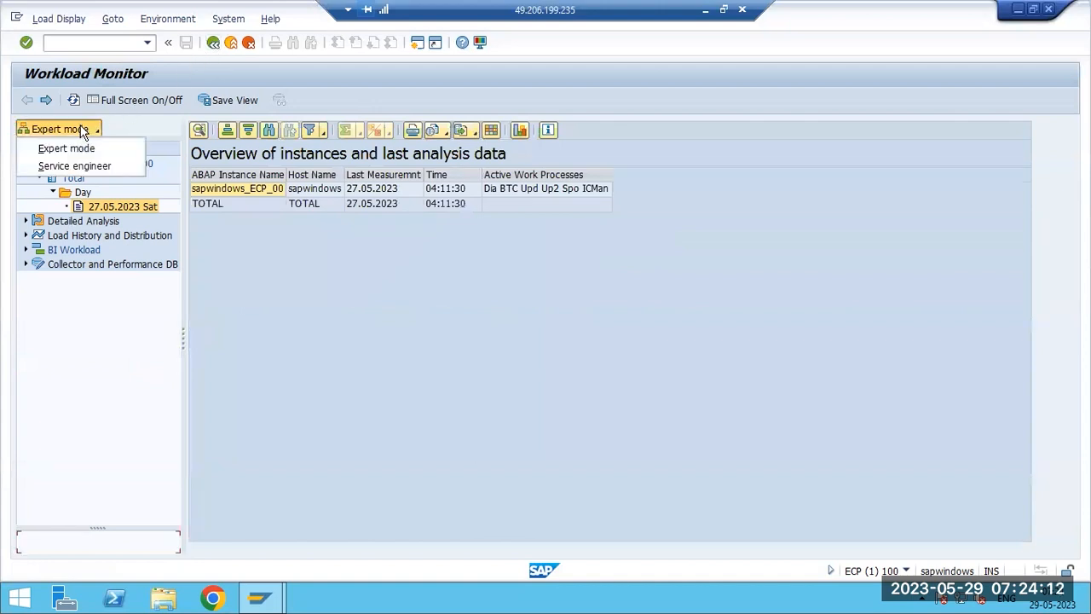
pyautogui.click(75, 147)
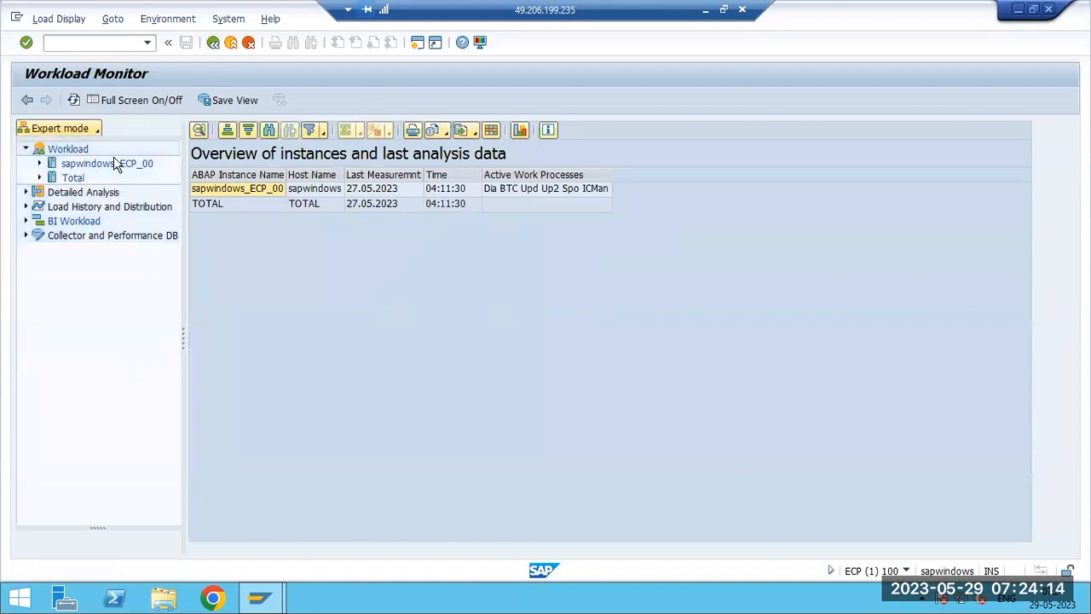
pyautogui.click(85, 131)
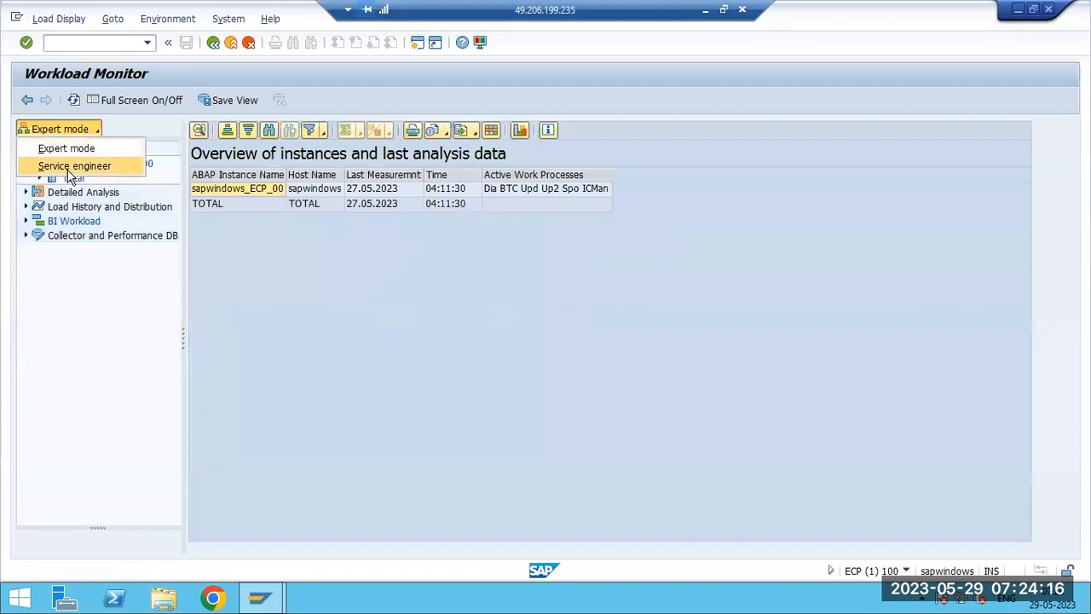
pyautogui.click(62, 313)
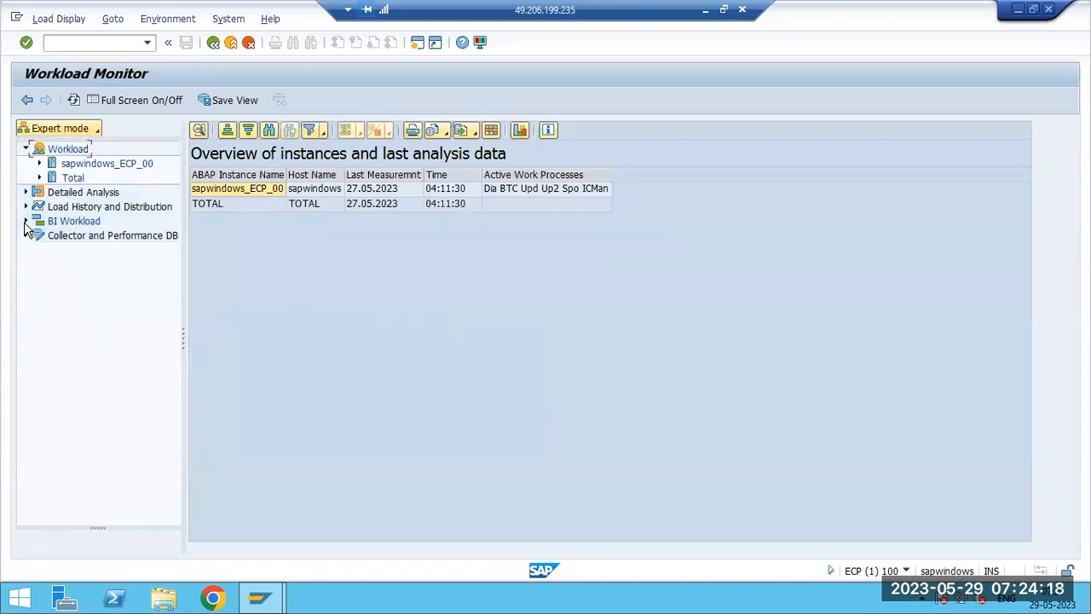
pyautogui.click(213, 43)
pyautogui.click(213, 43)
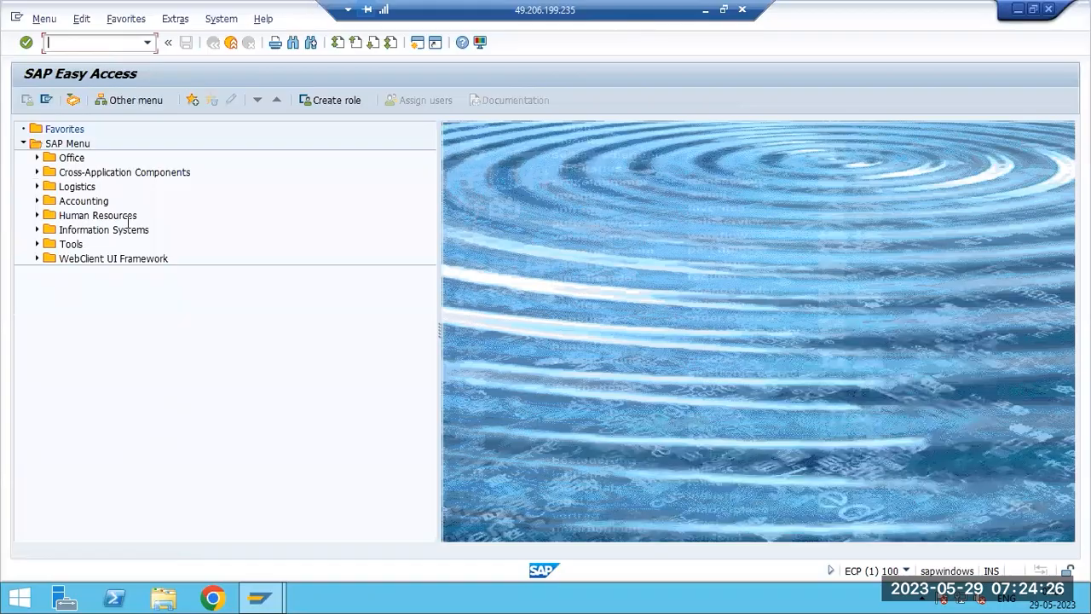
# - Switch to Paint and list the transaction codes ST01 through ST07 on separate lines
pyautogui.hotkey('alt', 'Tab')
pyautogui.write('ST04')
pyautogui.press('BackSpace')
pyautogui.press('BackSpace')
pyautogui.press('BackSpace')
pyautogui.press('BackSpace')
pyautogui.write('ST01')
pyautogui.press('Return')
pyautogui.write('ST02')
pyautogui.press('Return')
pyautogui.write('ST03')
pyautogui.press('Return')
pyautogui.write('ST04')
pyautogui.press('Return')
pyautogui.write('ST05 ST06')
pyautogui.press('Return')
pyautogui.write('ST07')
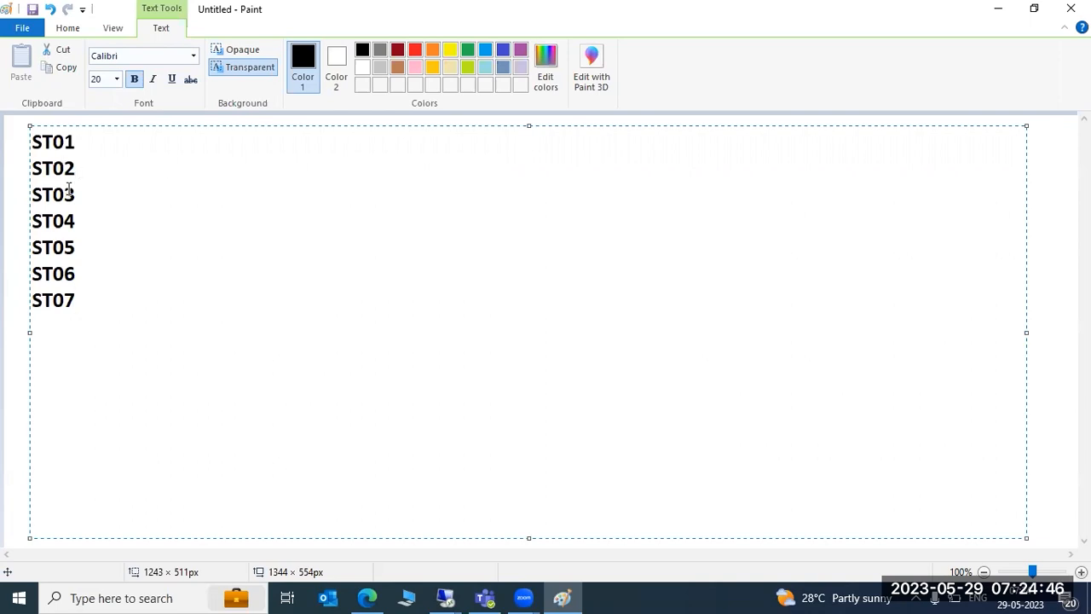
# - Append "or DBACOCKPIT" to the ST04 line in the notes
pyautogui.moveTo(77, 222); pyautogui.dragTo(33, 223)
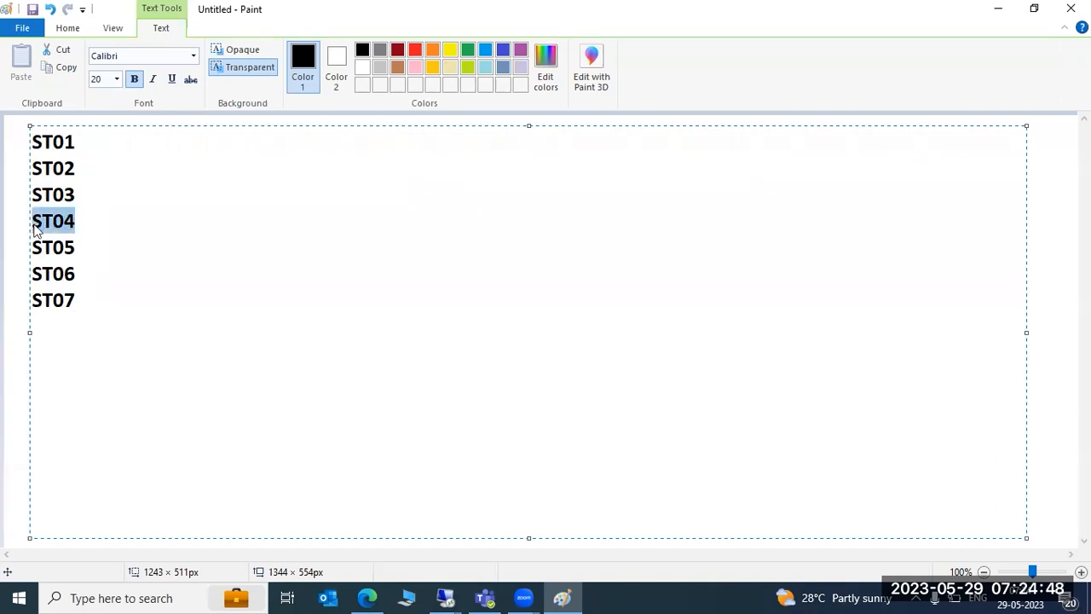
pyautogui.click(443, 597)
pyautogui.click(511, 502)
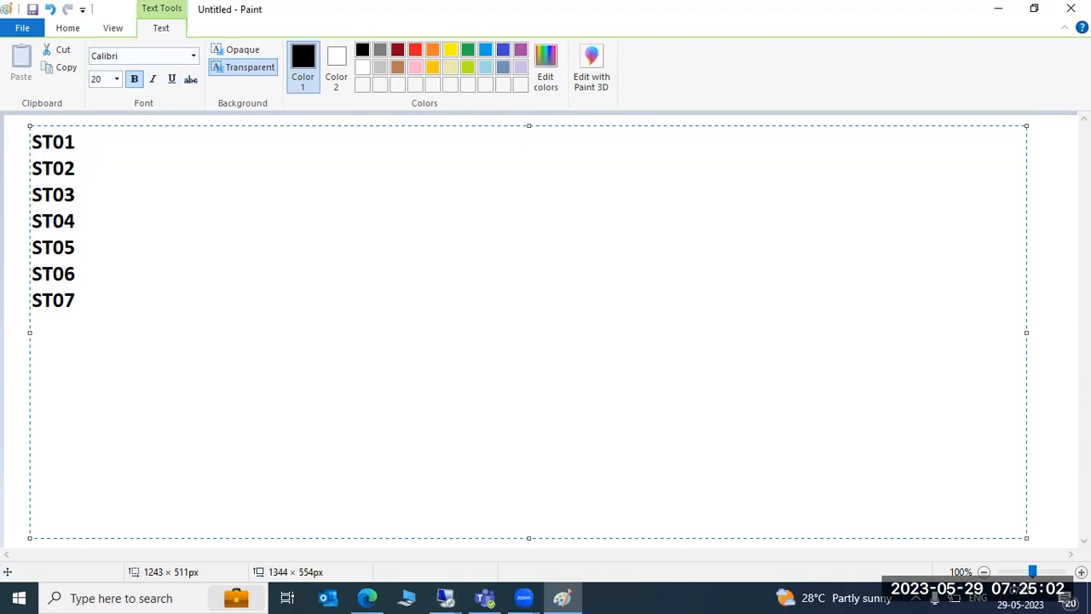
pyautogui.write('or DBACO')
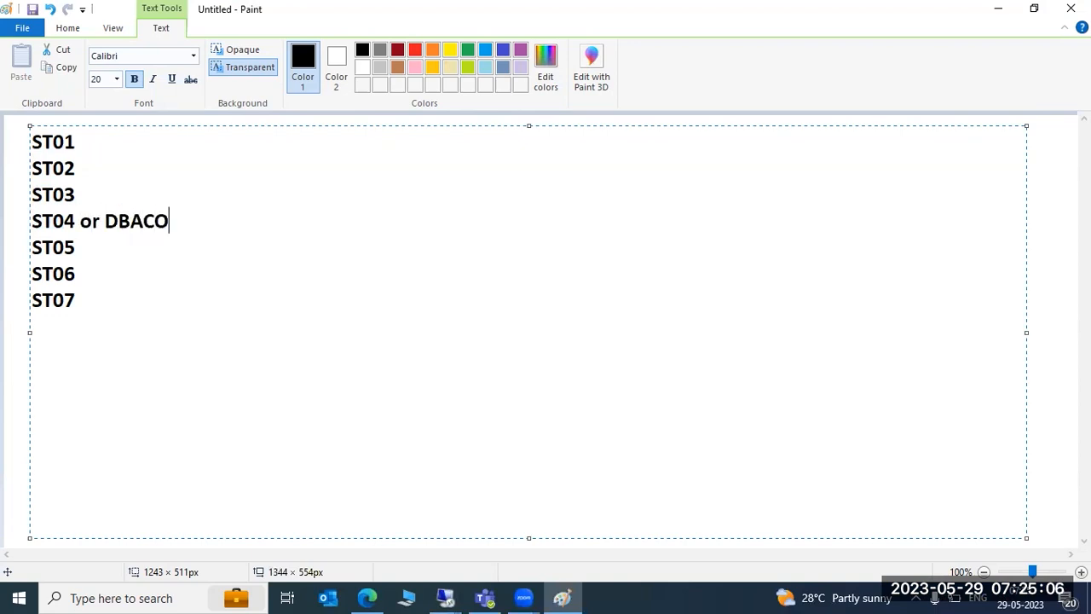
pyautogui.write('CKPIT')
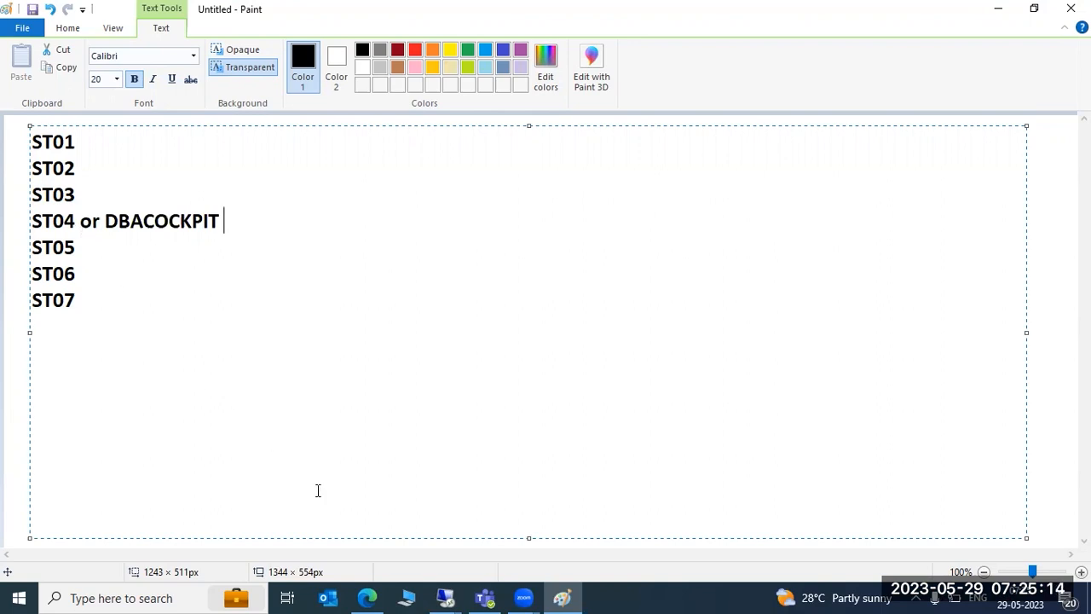
# - Return to the remote SAP session and scroll through the DBACOCKPIT database overview
pyautogui.click(445, 597)
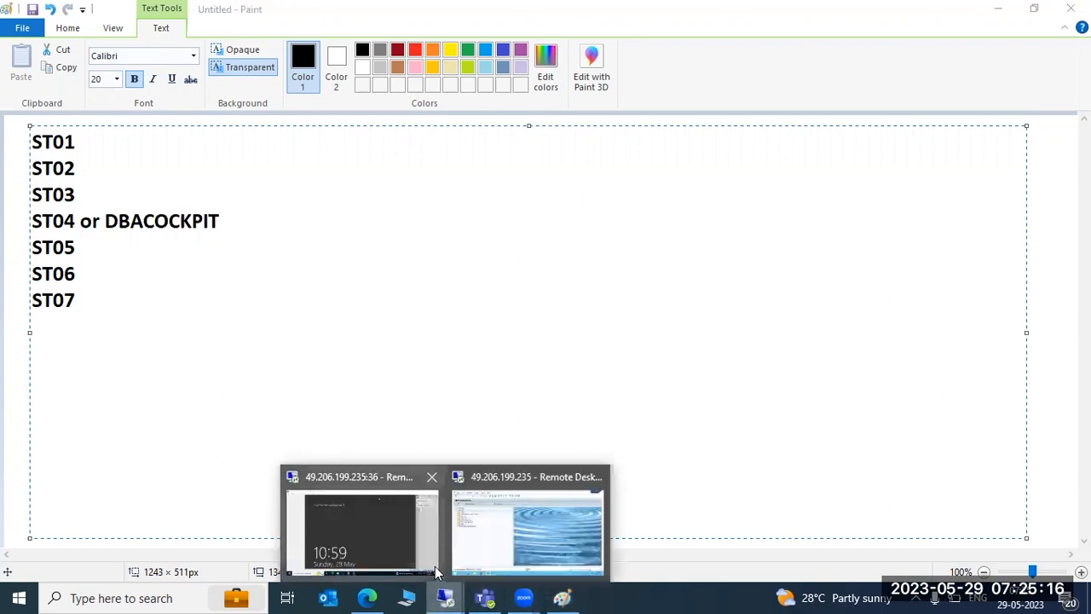
pyautogui.click(466, 515)
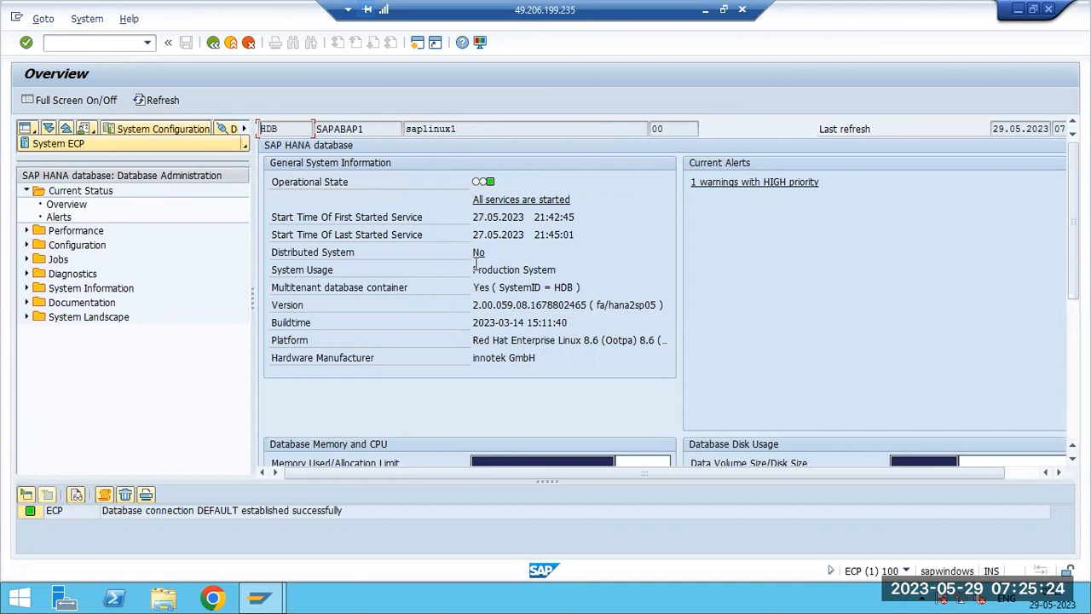
pyautogui.scroll(-4, 482, 338)
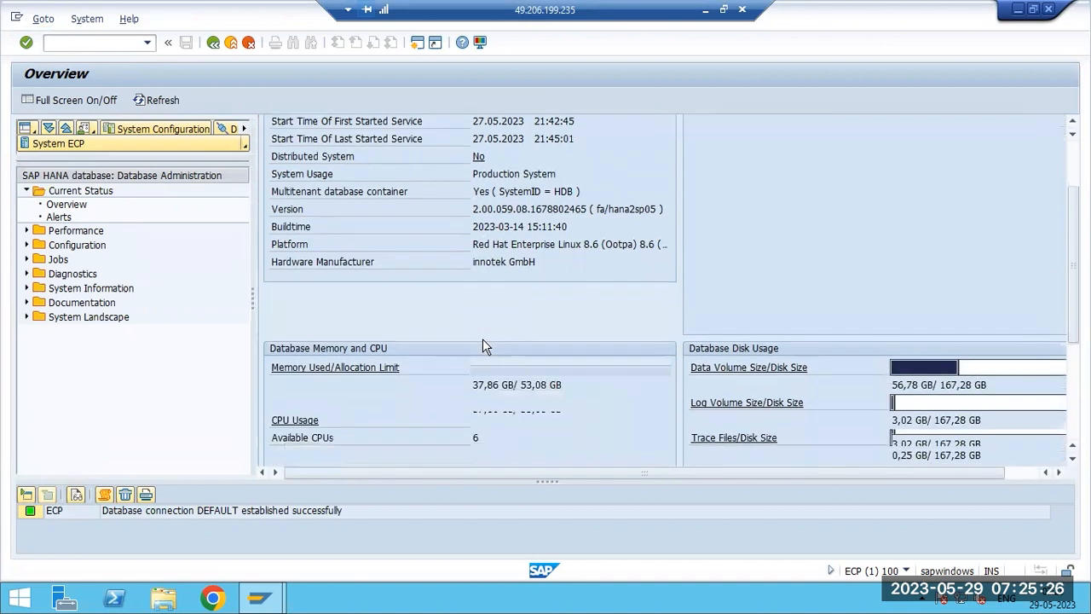
pyautogui.scroll(-1, 482, 338)
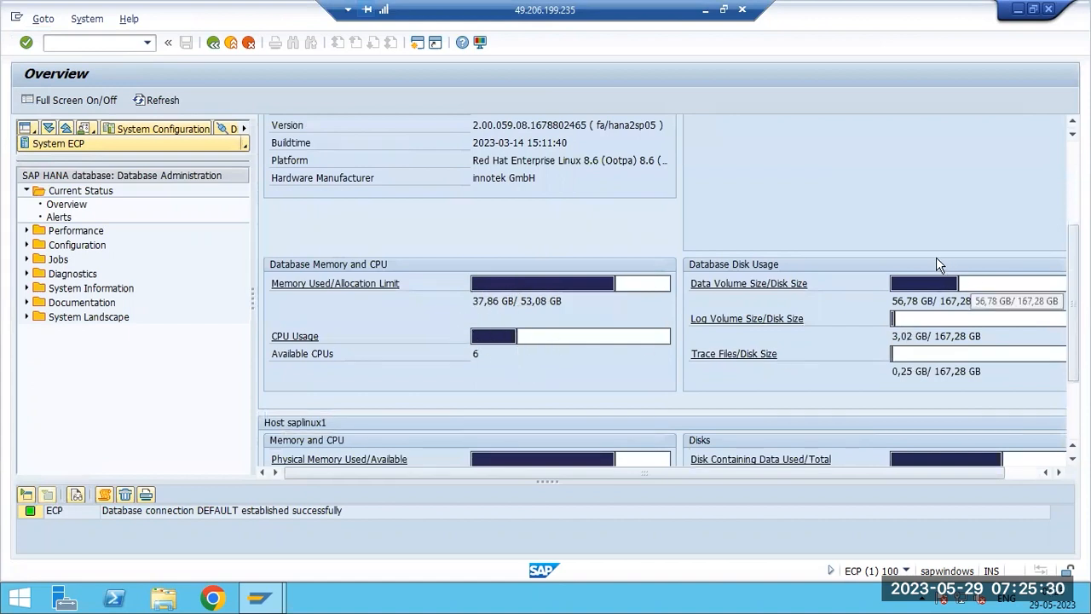
# - Open the database Alerts view and inspect the high-priority data backup alert
pyautogui.scroll(-3, 935, 398)
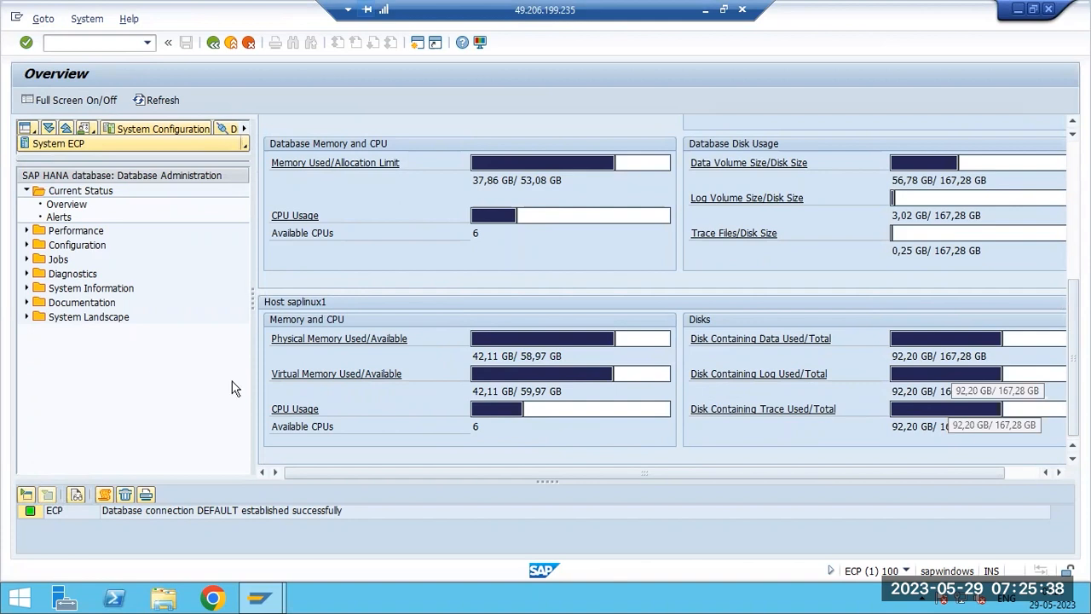
pyautogui.click(64, 218)
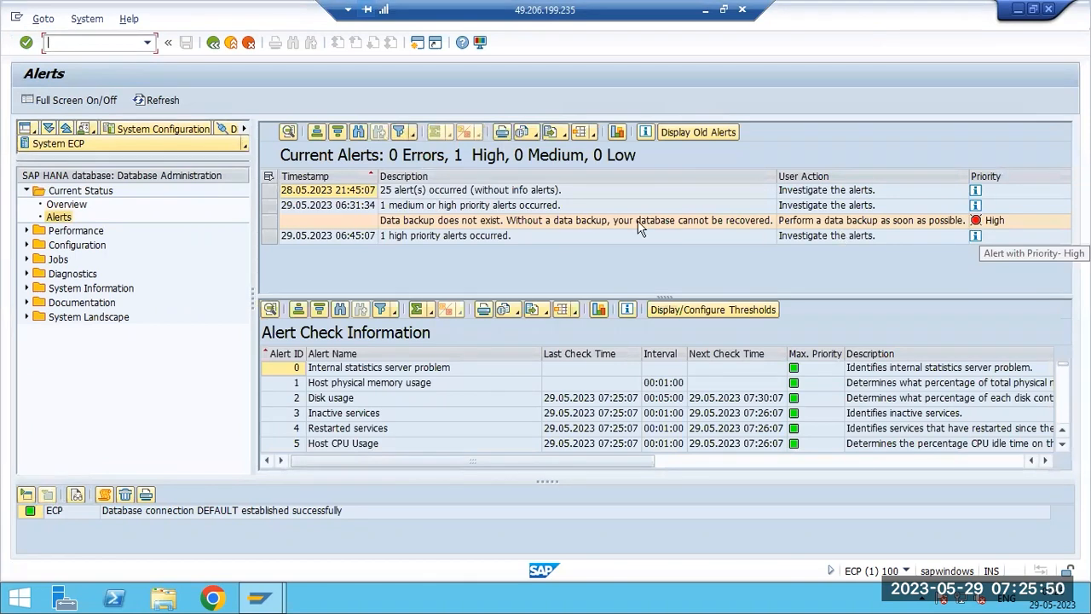
pyautogui.click(465, 224)
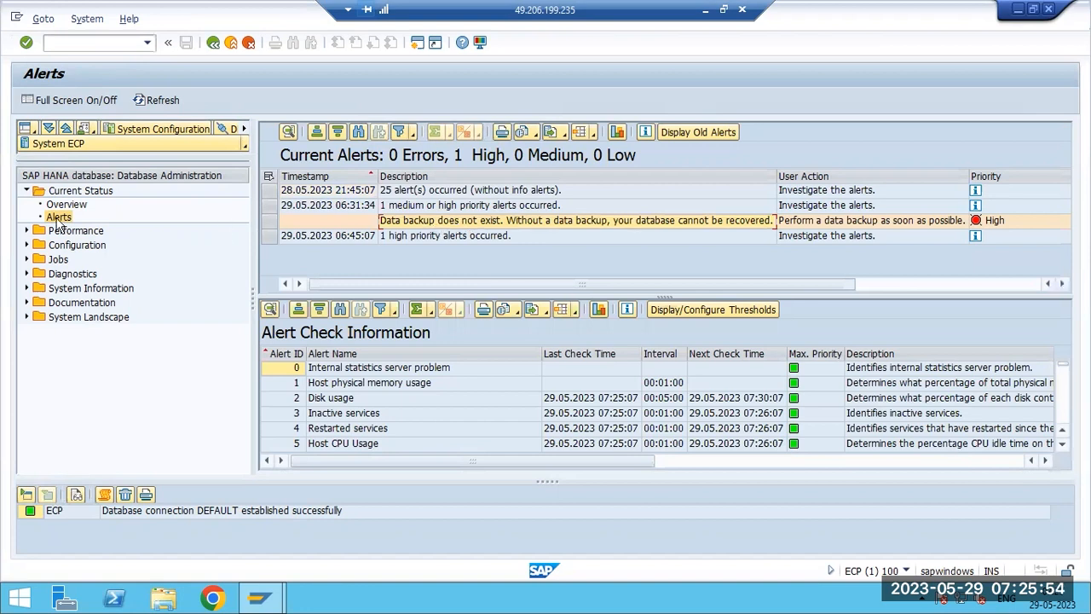
# - Expand the Performance folder and open the Threads list of the HANA database
pyautogui.click(26, 231)
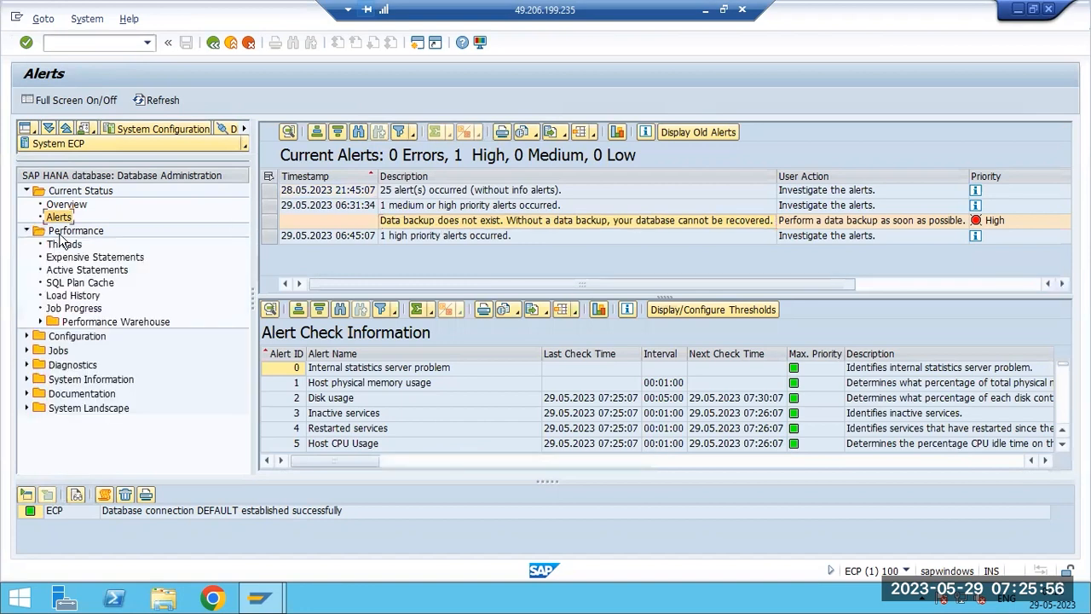
pyautogui.click(61, 234)
pyautogui.click(62, 245)
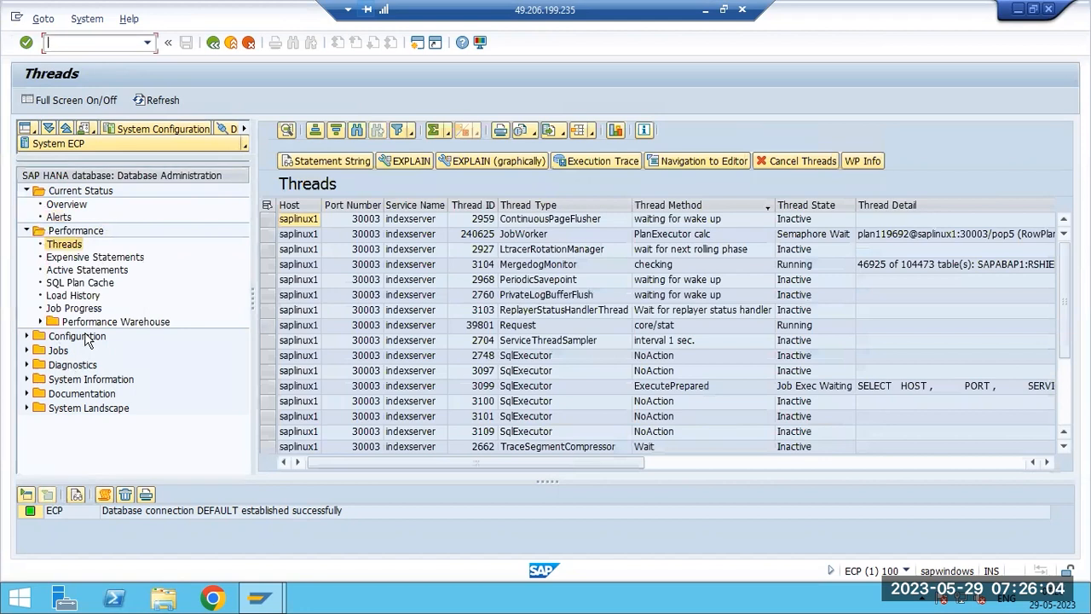
# - Go back to the database Overview, scroll through it, and leave to the SAP Easy Access menu
pyautogui.click(213, 47)
pyautogui.click(213, 46)
pyautogui.click(72, 43)
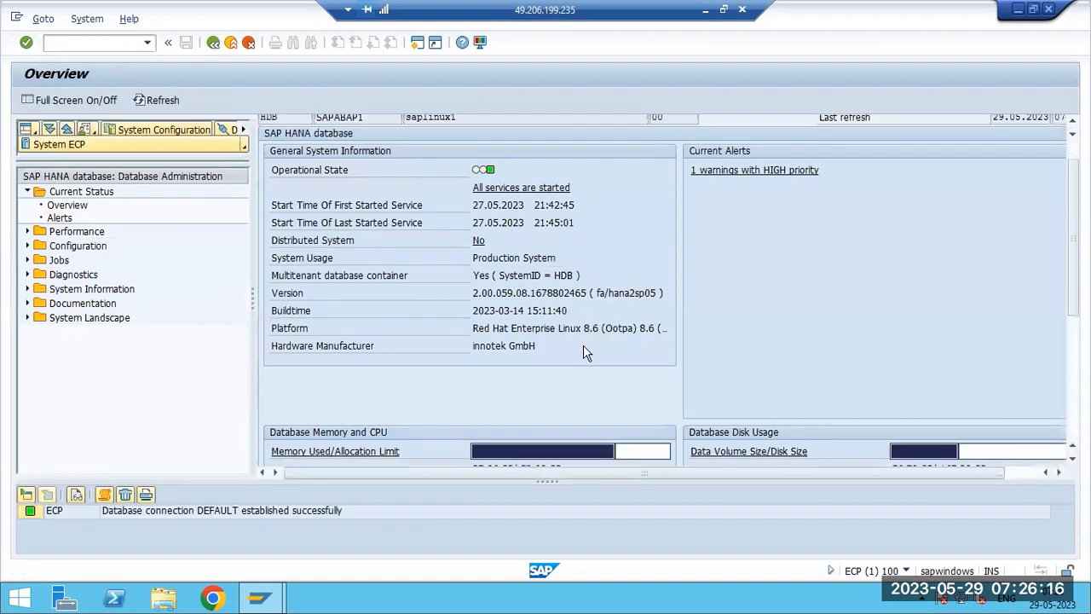
pyautogui.scroll(-3, 593, 320)
pyautogui.scroll(-1, 619, 164)
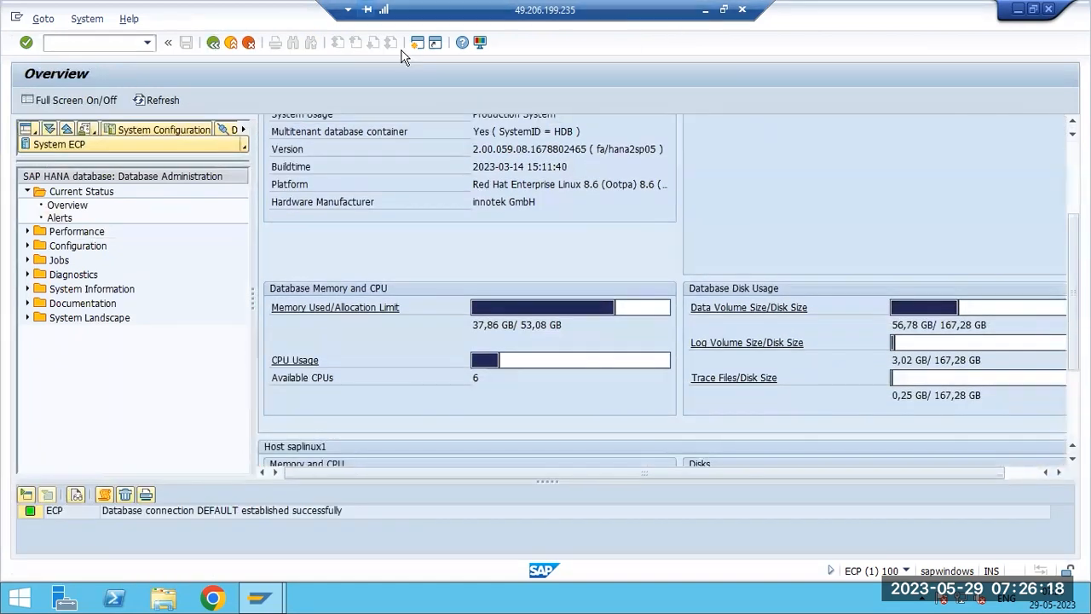
pyautogui.click(213, 43)
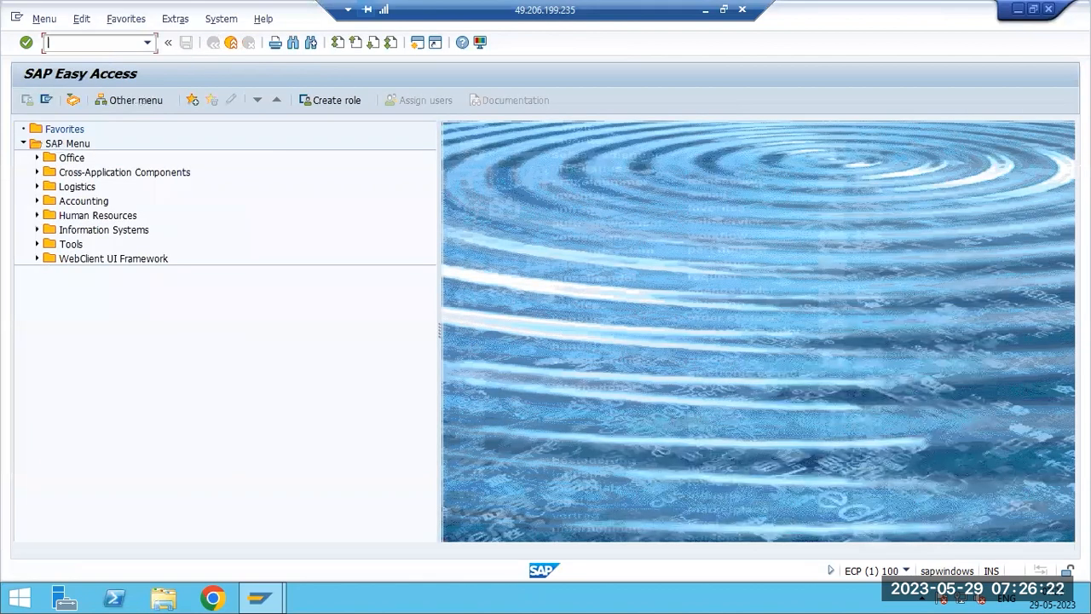
# - Open transaction ST05 for the performance trace
pyautogui.write('st05')
pyautogui.press('Return')
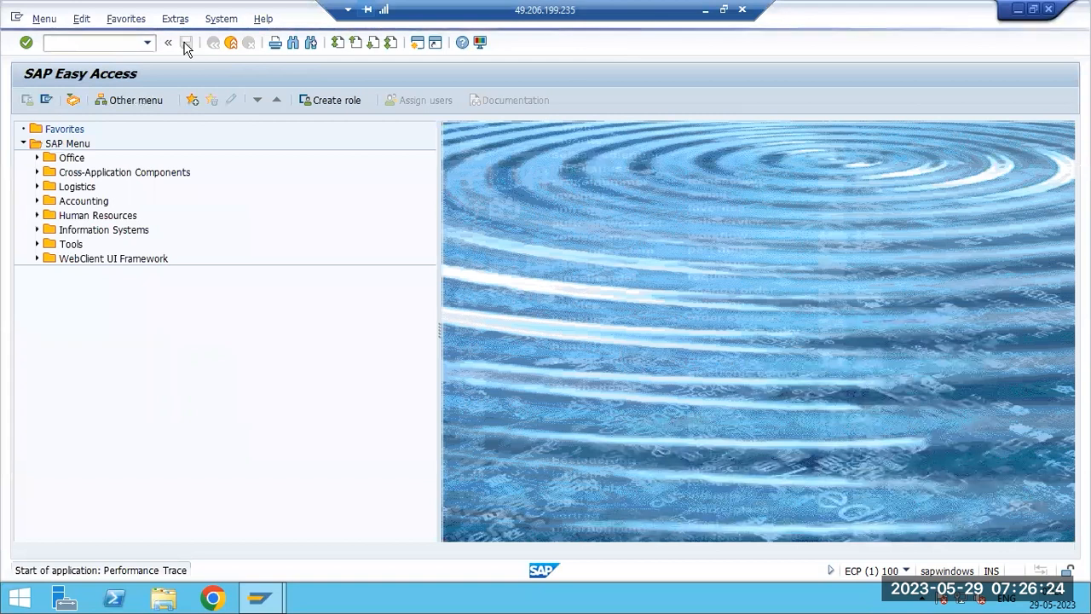
# - Switch to Paint to highlight DBACOCKPIT and the ST05 line in the notes, then return to the SAP session
pyautogui.click(705, 12)
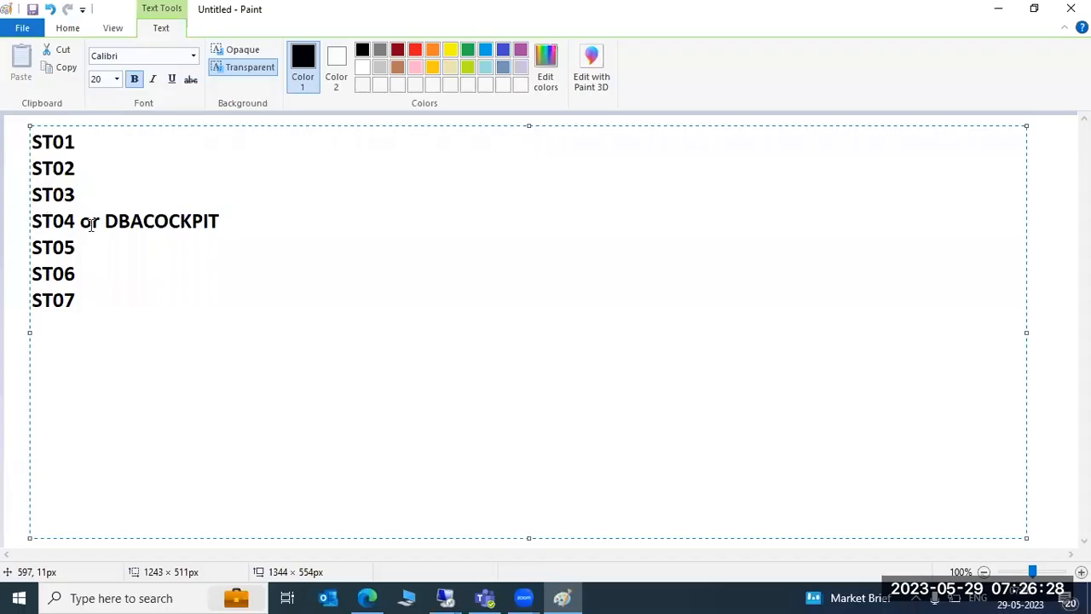
pyautogui.moveTo(100, 221); pyautogui.dragTo(218, 221)
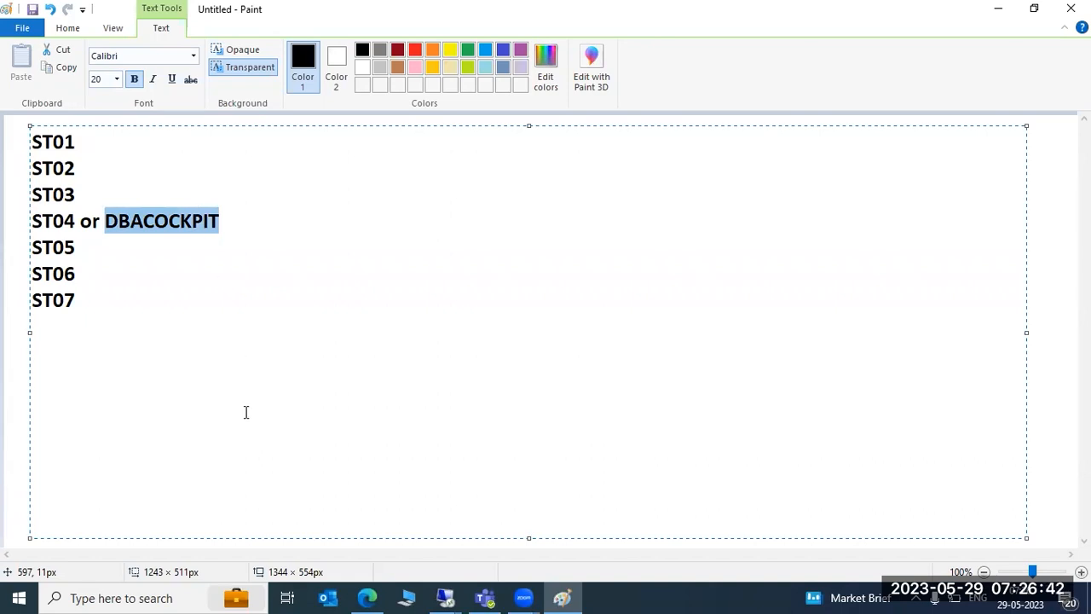
pyautogui.click(120, 249)
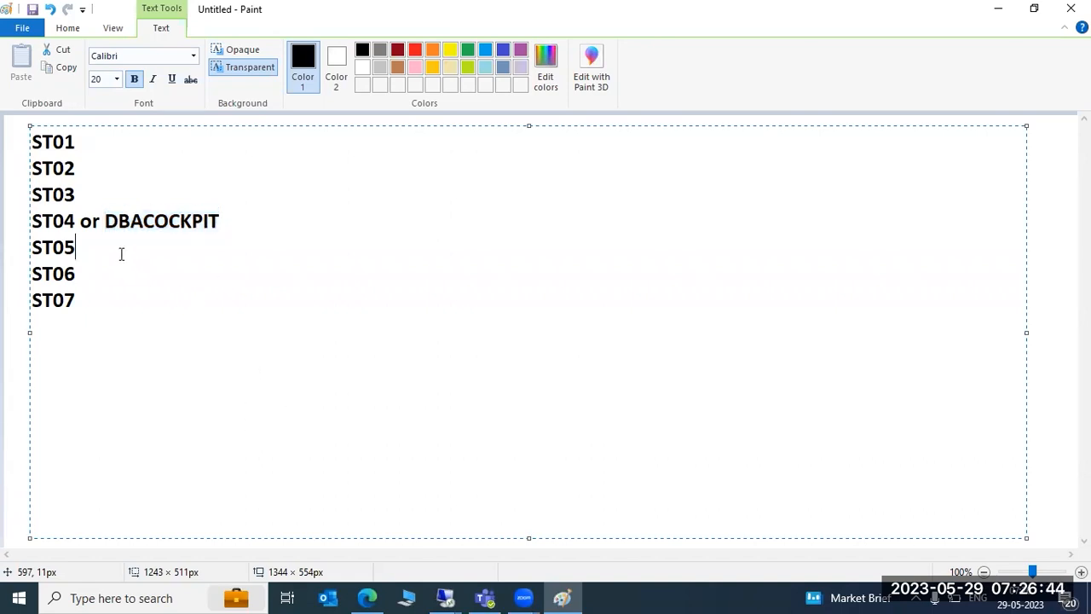
pyautogui.moveTo(446, 596)
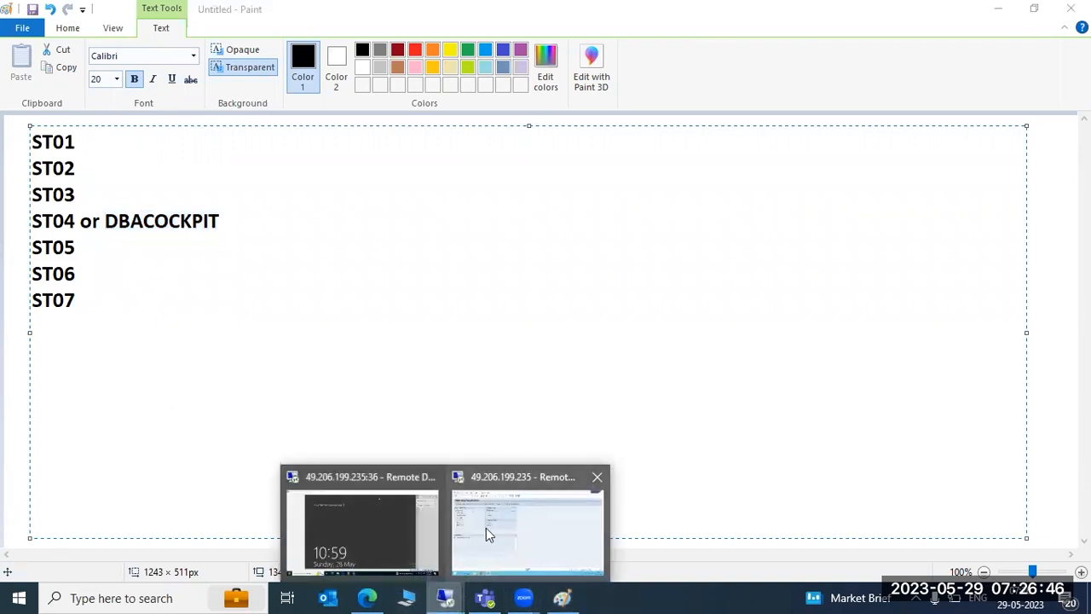
pyautogui.click(486, 527)
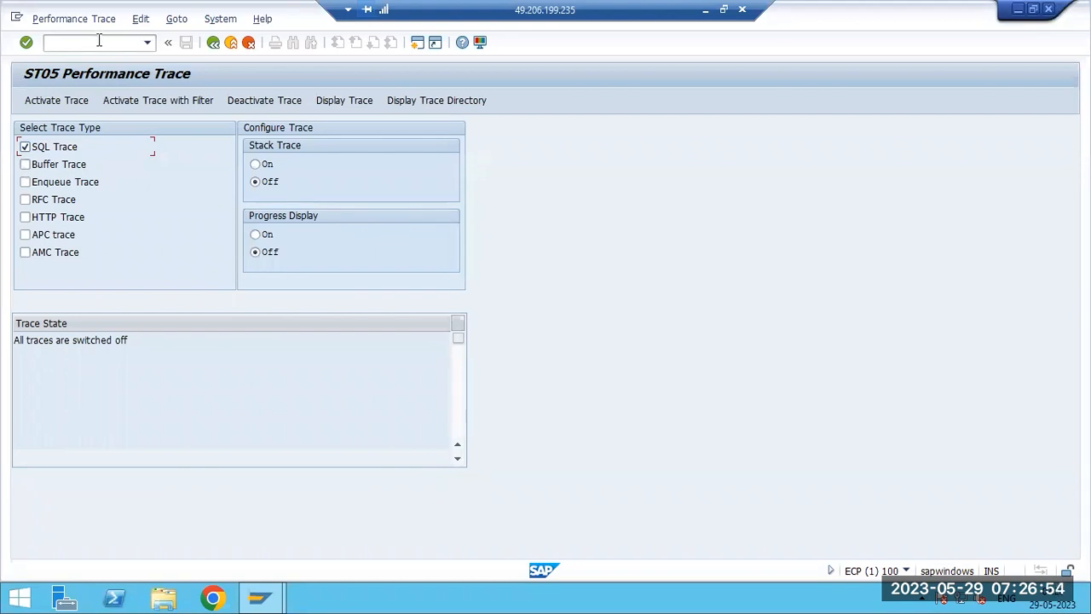
# - Select Buffer, RFC and HTTP traces alongside SQL Trace and activate the trace
pyautogui.click(23, 167)
pyautogui.click(25, 199)
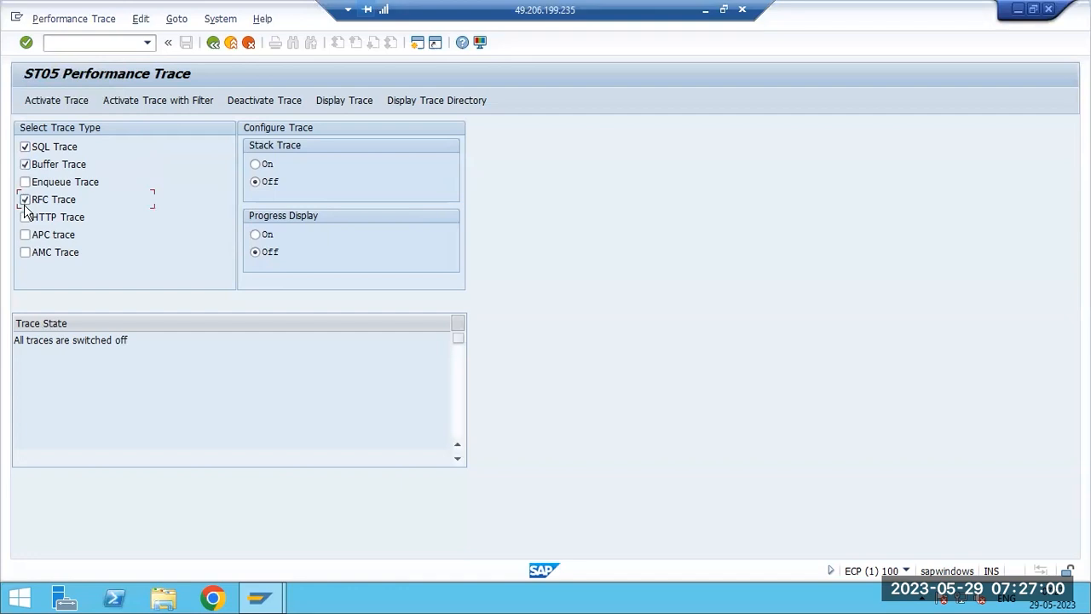
pyautogui.click(24, 217)
pyautogui.click(48, 102)
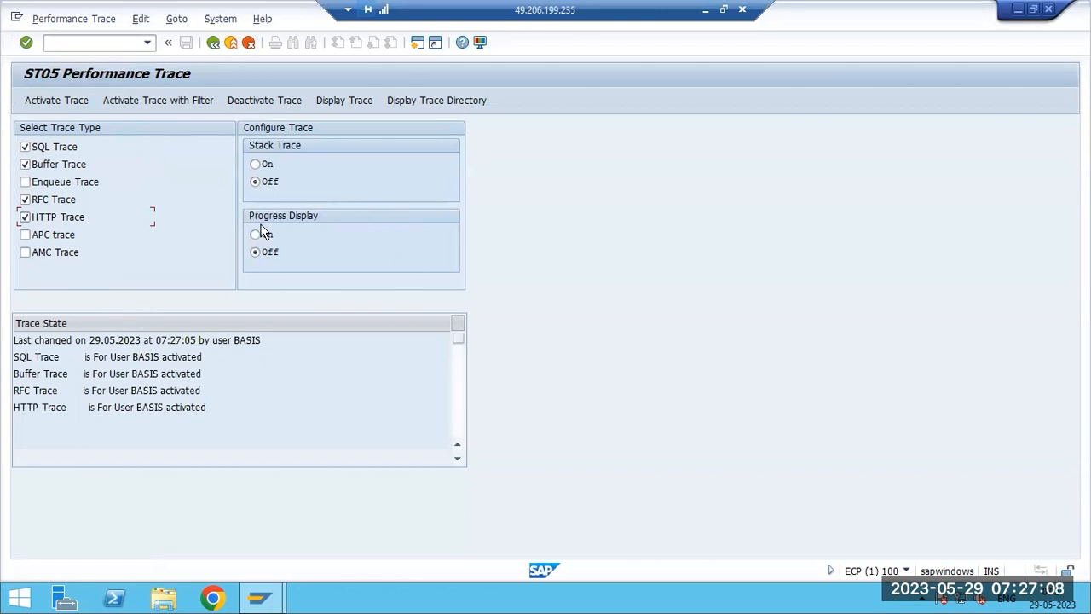
# - Deactivate the trace and display the recorded trace records using the default filter conditions
pyautogui.click(278, 99)
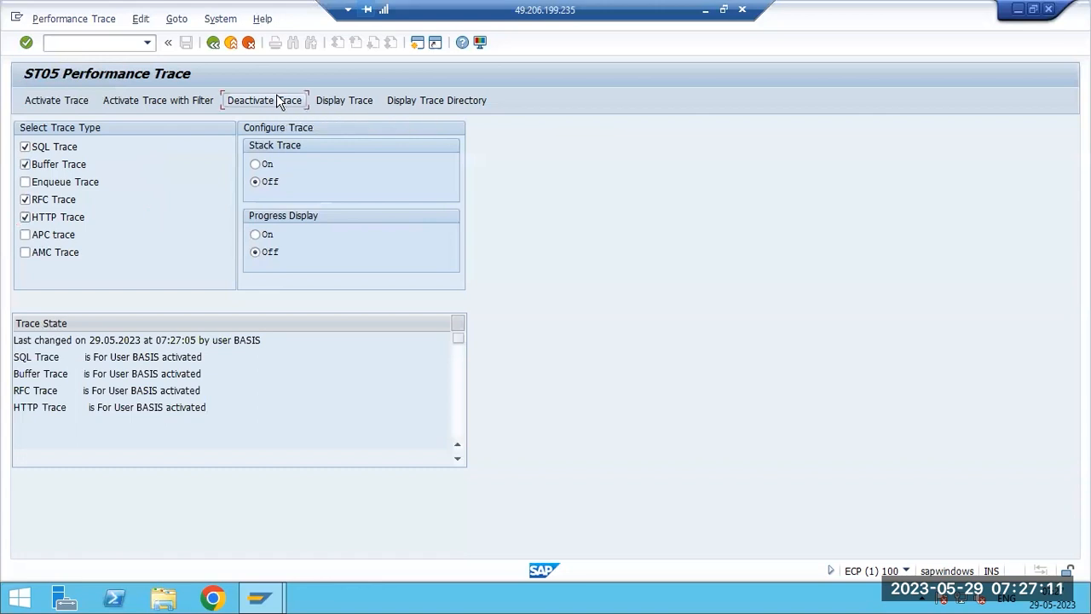
pyautogui.click(341, 102)
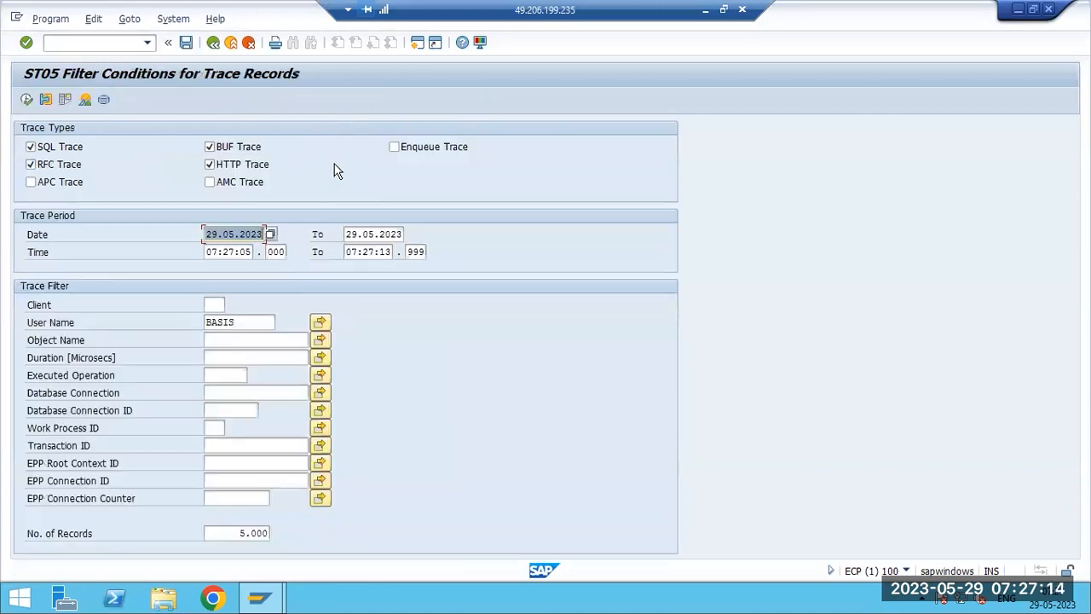
pyautogui.click(26, 100)
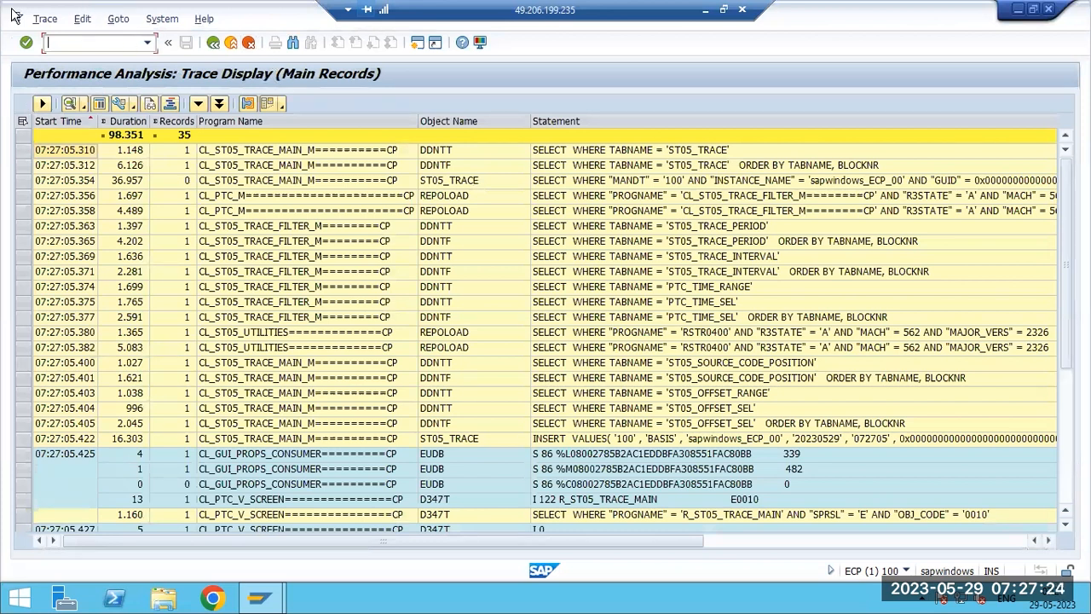
# - Examine the durations, object names and SQL statements listed in the trace display
pyautogui.click(125, 181)
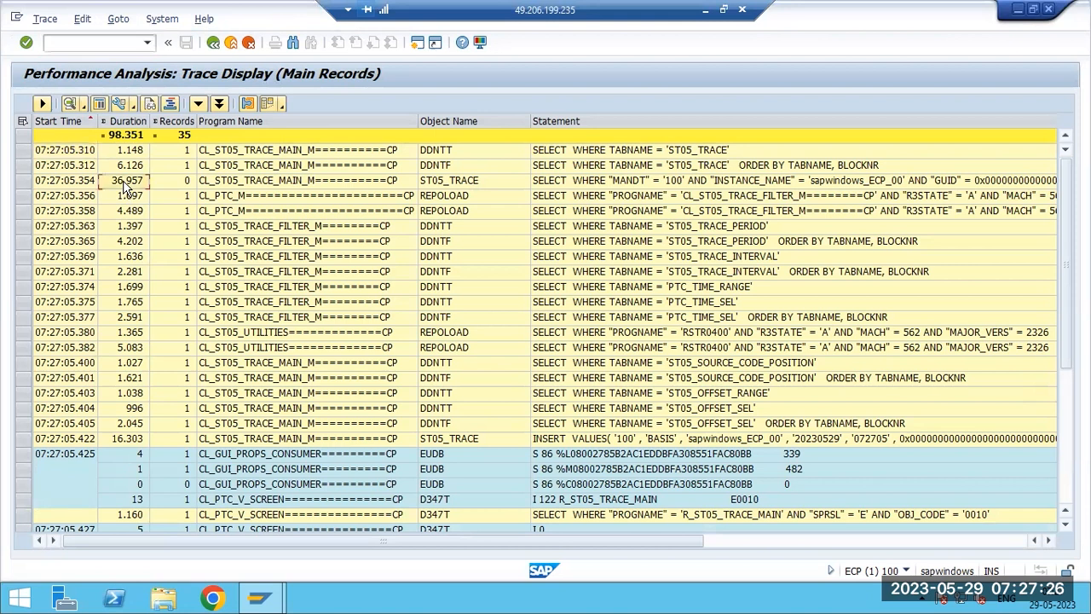
pyautogui.click(449, 182)
pyautogui.click(660, 188)
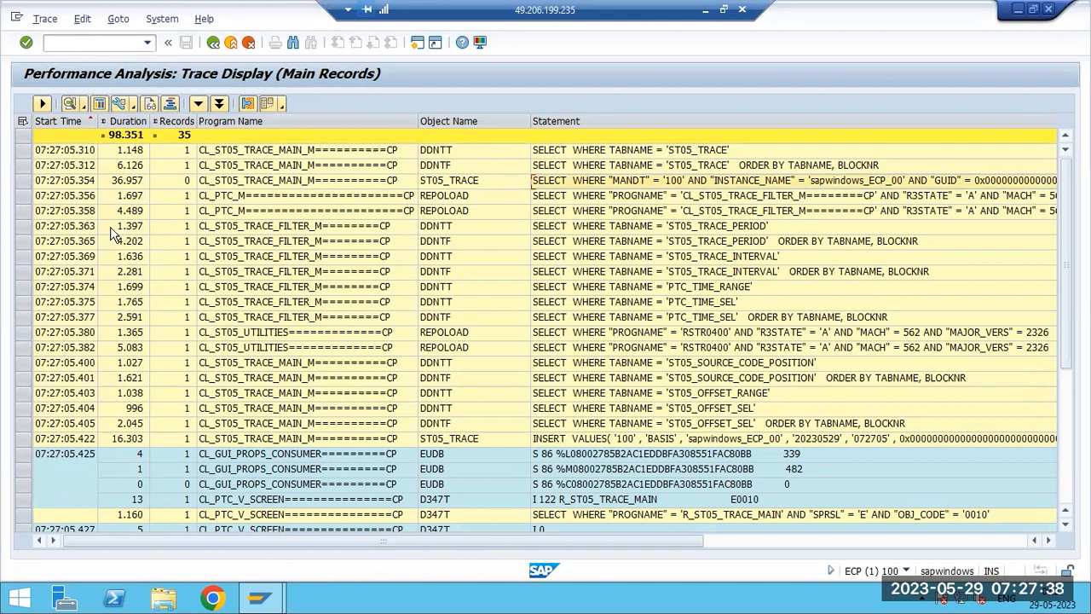
pyautogui.click(121, 120)
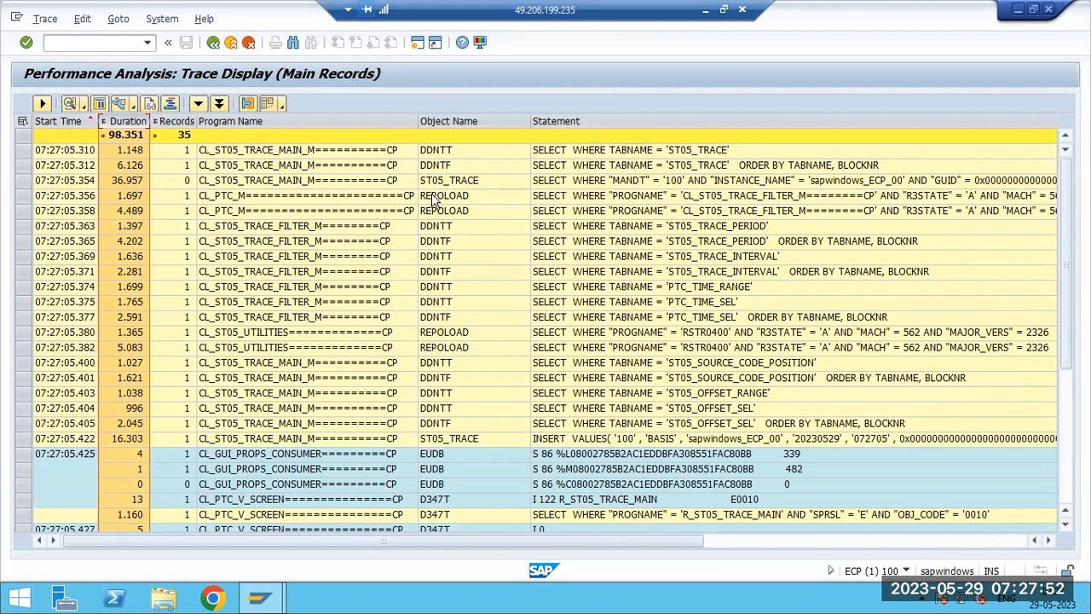
pyautogui.click(664, 186)
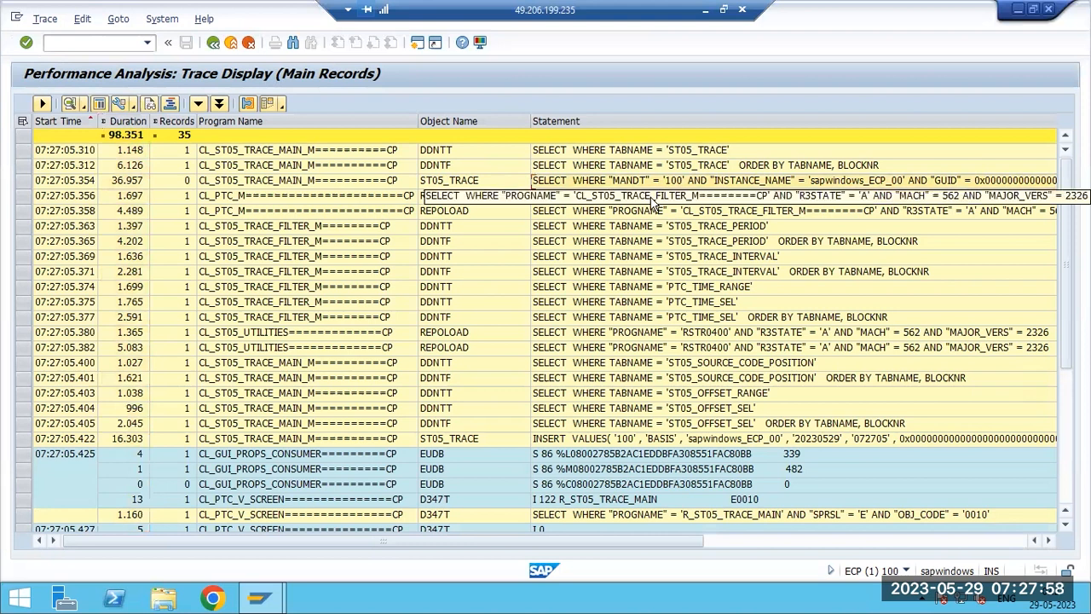
pyautogui.scroll(-4, 624, 483)
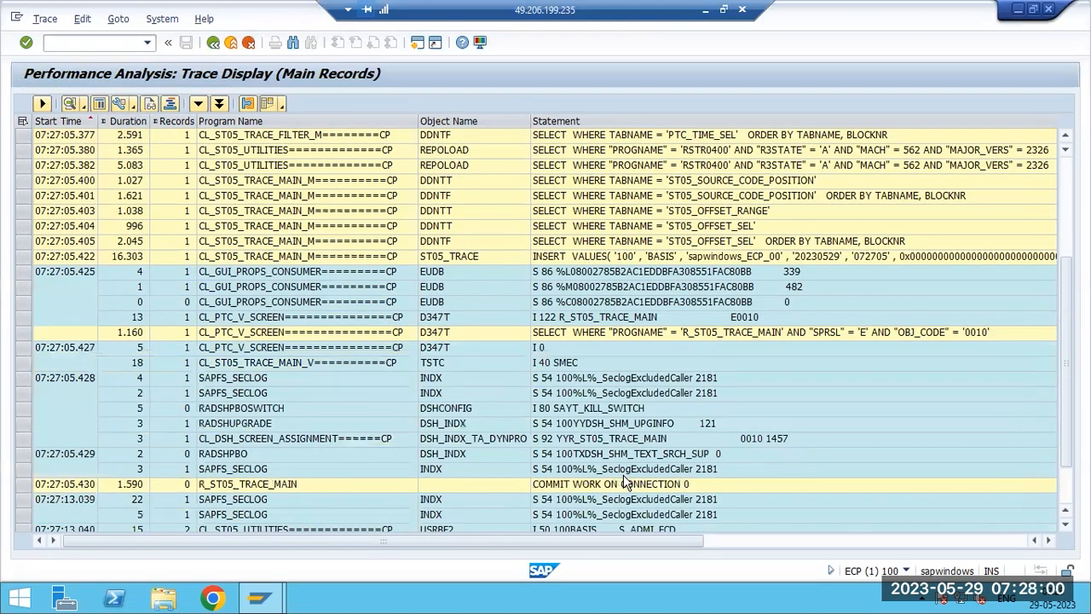
pyautogui.scroll(-2, 625, 483)
pyautogui.scroll(6, 625, 483)
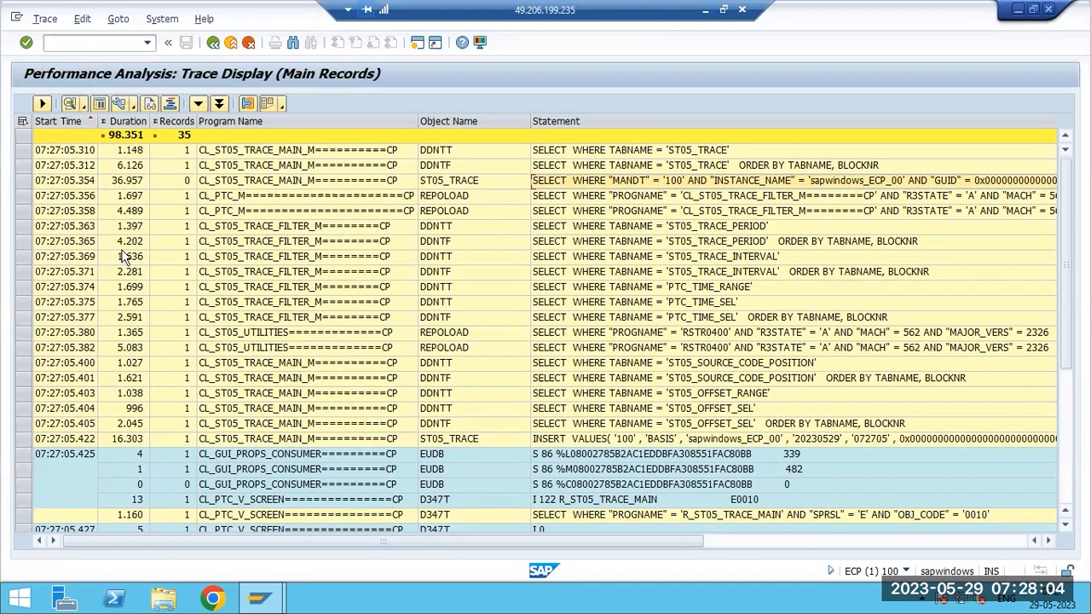
pyautogui.click(120, 183)
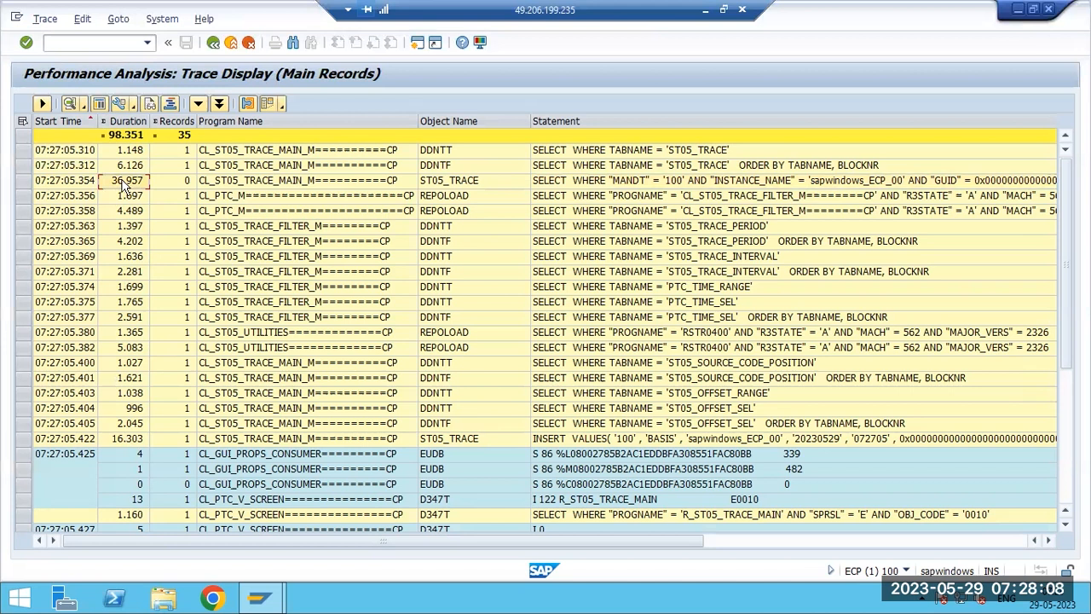
pyautogui.click(581, 184)
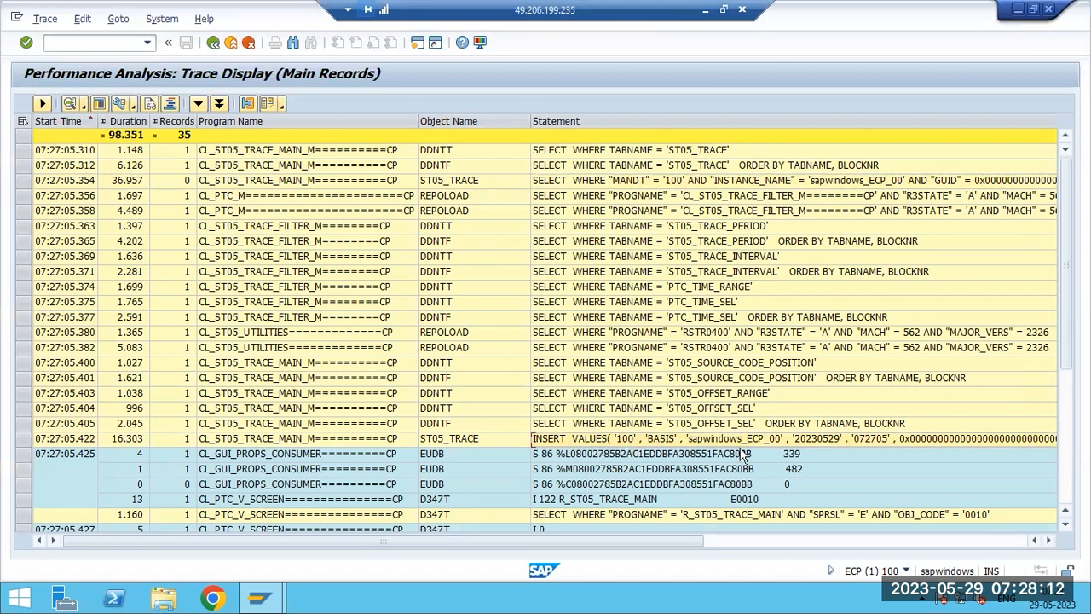
# - Open the details of the ST05_TRACE SQL select record, then go back to the filter conditions
pyautogui.moveTo(609, 544); pyautogui.dragTo(809, 539)
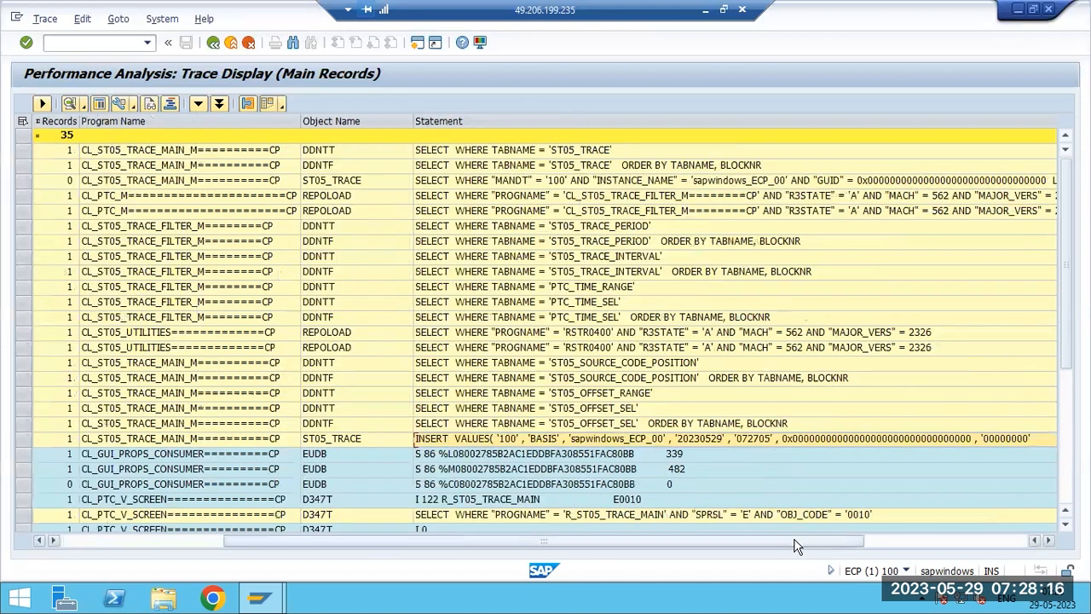
pyautogui.hscroll(-2, 85, 440)
pyautogui.click(54, 442)
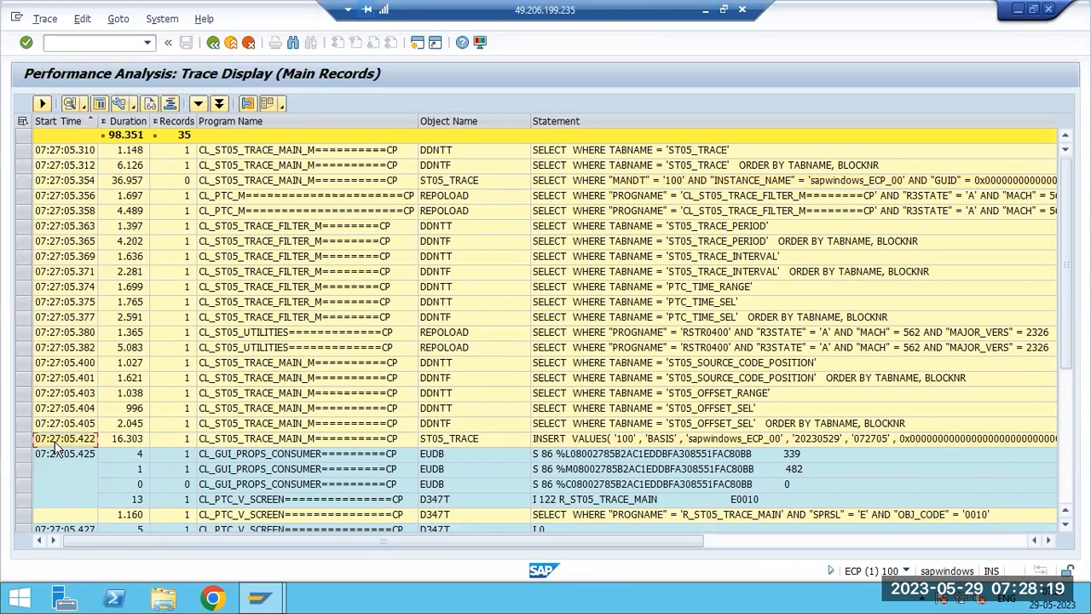
pyautogui.click(120, 181)
pyautogui.doubleClick(120, 182)
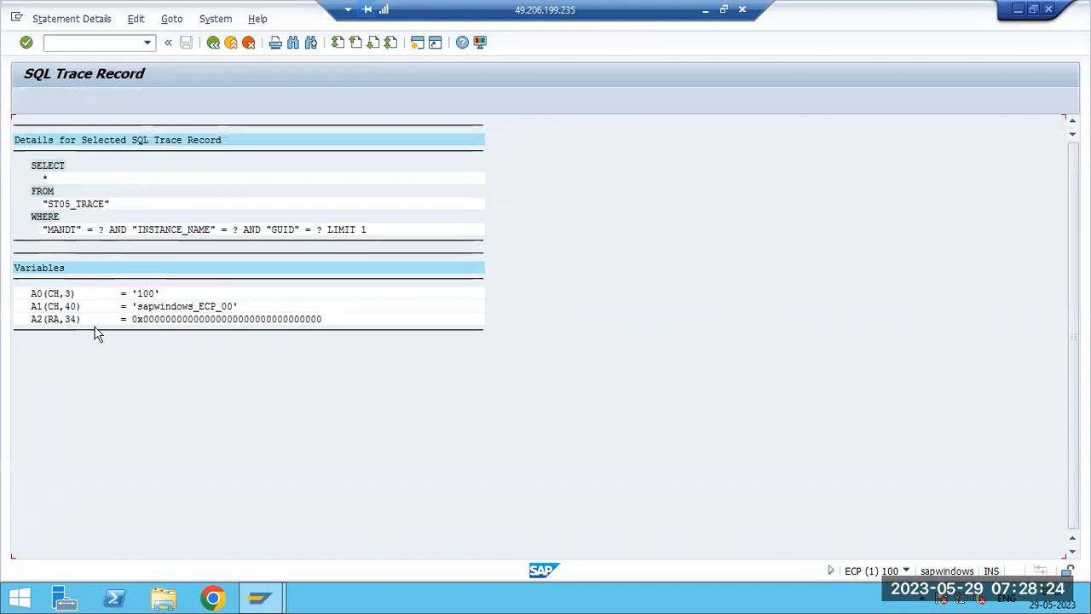
pyautogui.click(214, 44)
pyautogui.click(212, 43)
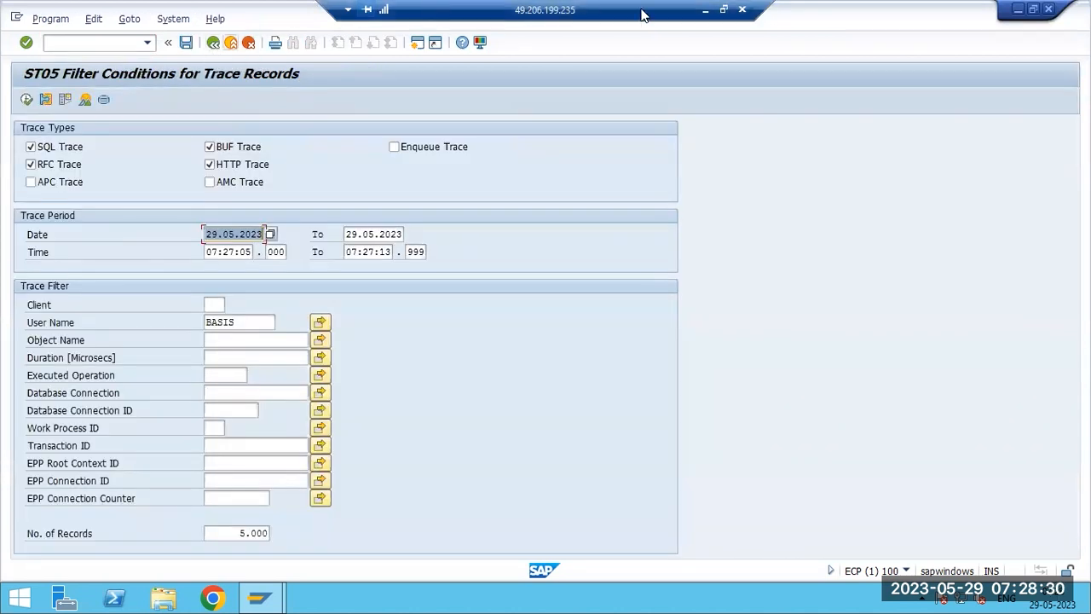
# - Glance at the Paint notes, return to the SAP session and back out to the main menu
pyautogui.click(704, 10)
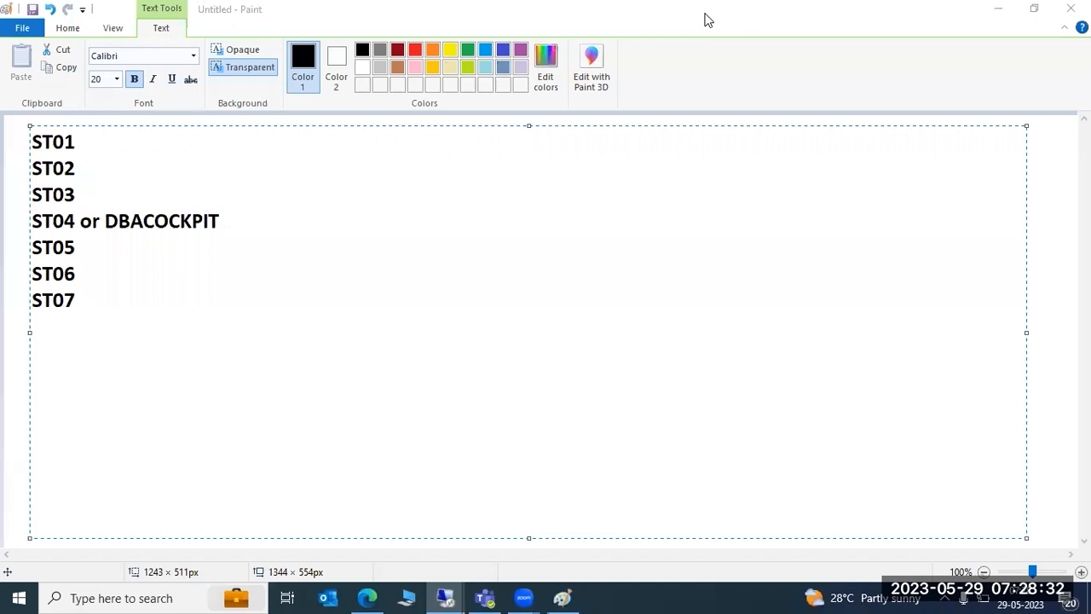
pyautogui.moveTo(443, 596)
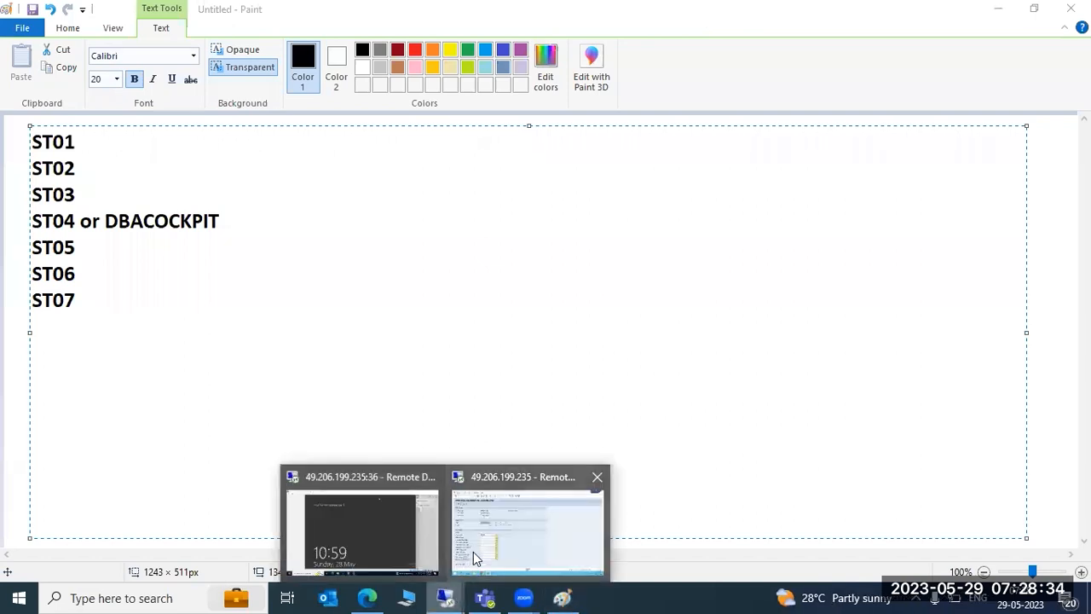
pyautogui.click(473, 551)
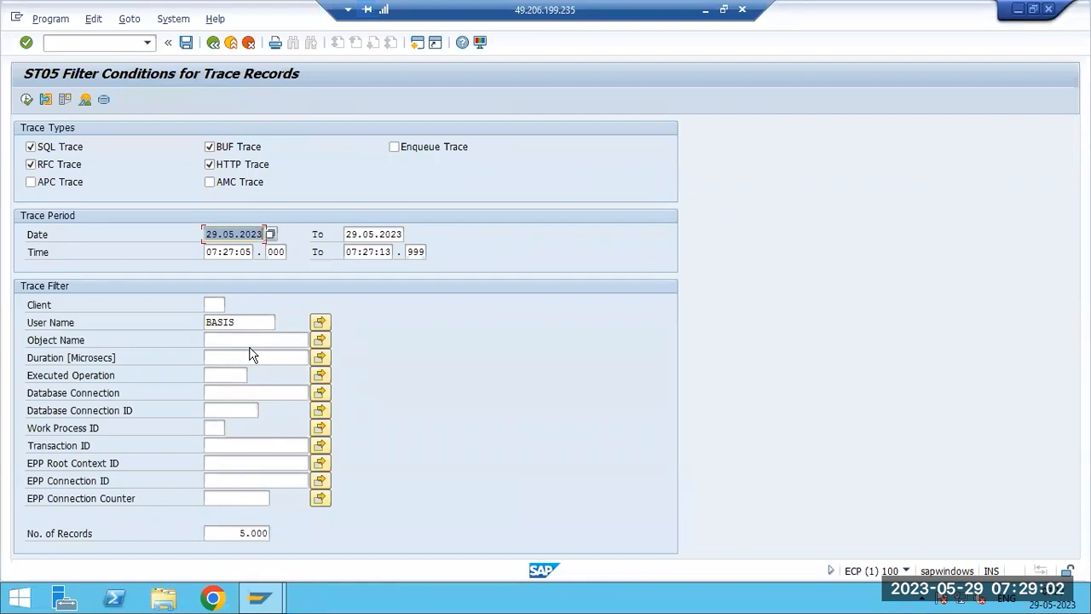
pyautogui.click(212, 44)
pyautogui.click(212, 44)
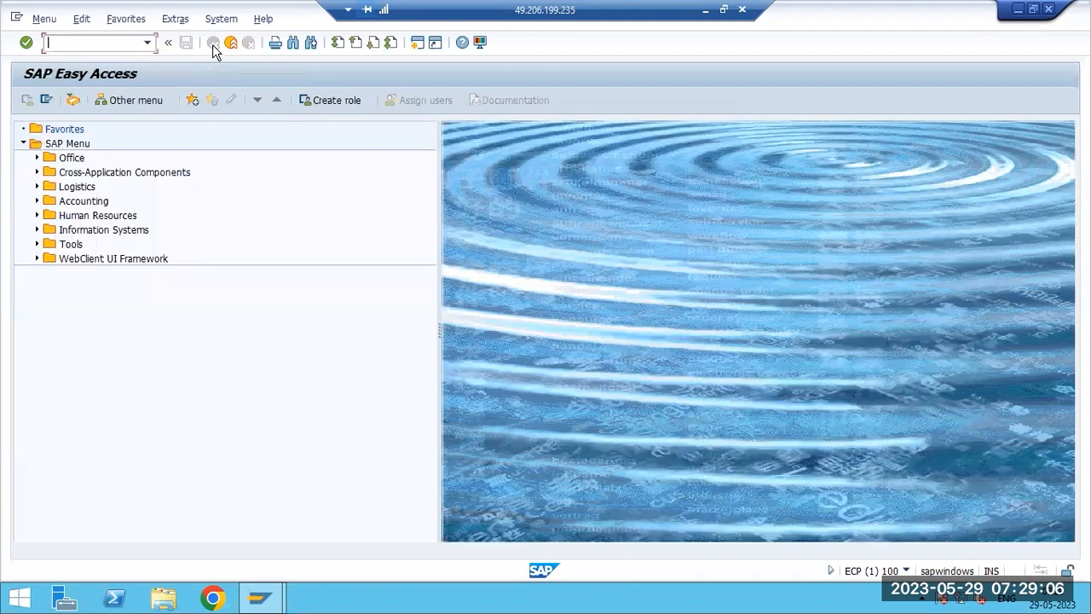
# - Open transaction ST05 and activate the performance trace with SQL, Buffer, RFC, HTTP and APC trace types
pyautogui.click(51, 43)
pyautogui.write('st05')
pyautogui.press('Return')
pyautogui.click(25, 235)
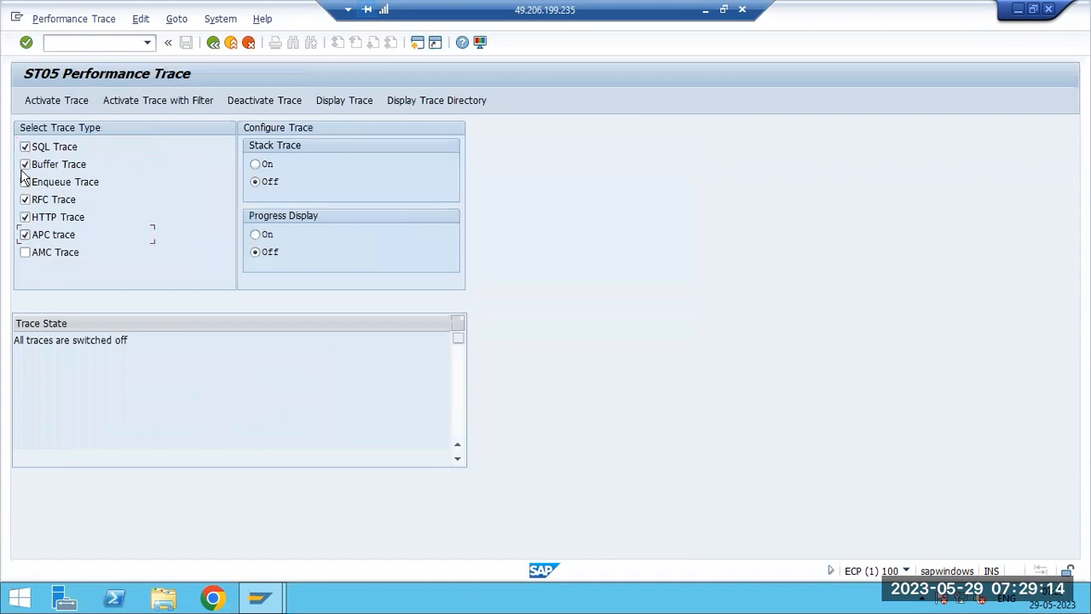
pyautogui.click(40, 99)
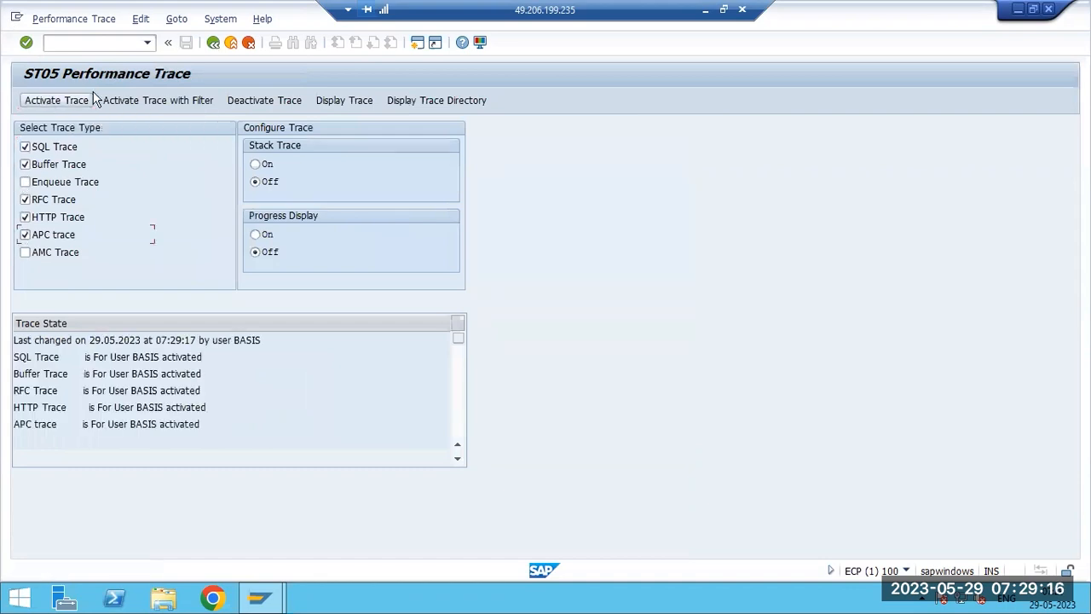
# - Open a new session and start transaction VL02N to generate activity for the trace
pyautogui.click(416, 45)
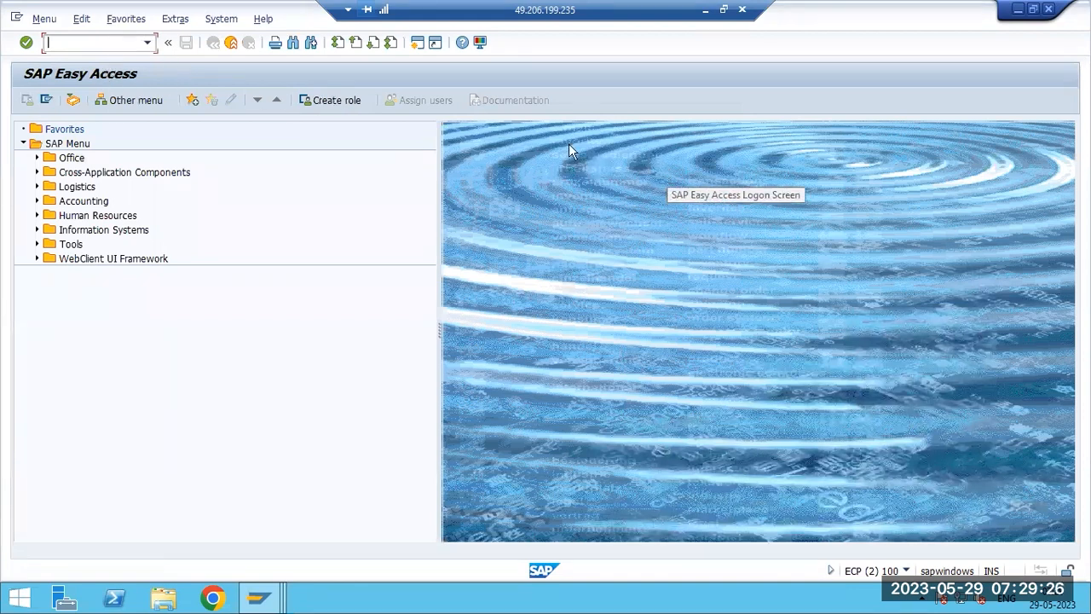
pyautogui.write('vl02n')
pyautogui.press('Return')
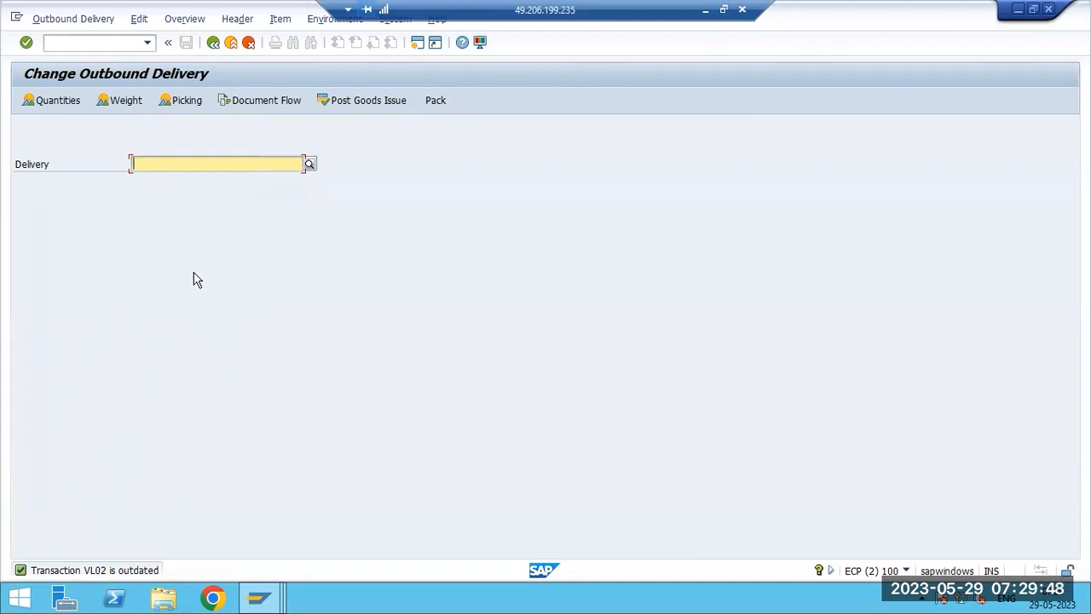
# - Switch back to the ST05 session and deactivate the trace
pyautogui.moveTo(258, 597)
pyautogui.click(243, 509)
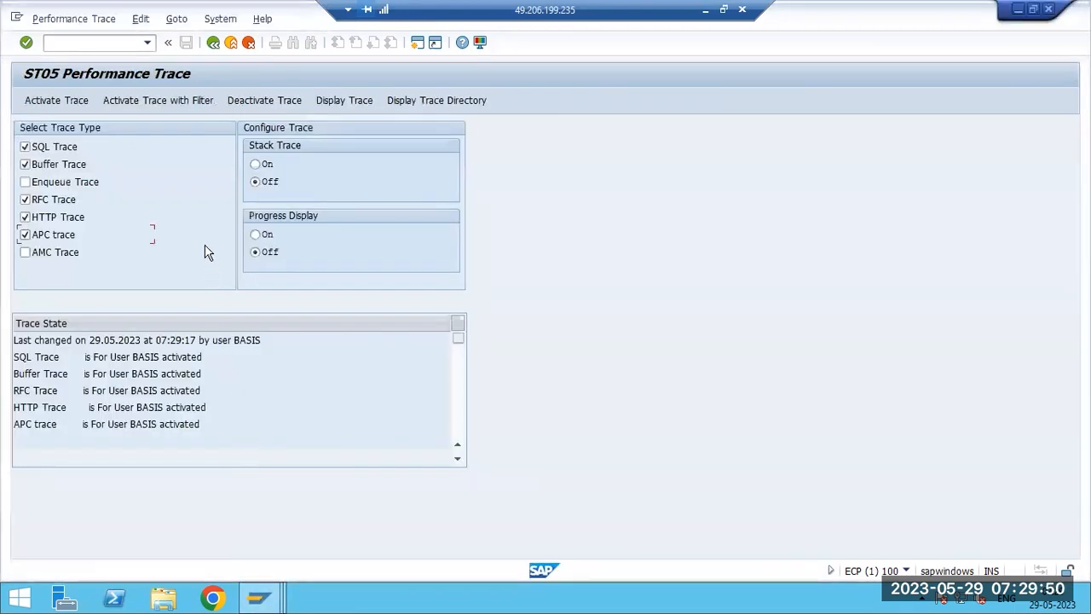
pyautogui.click(265, 100)
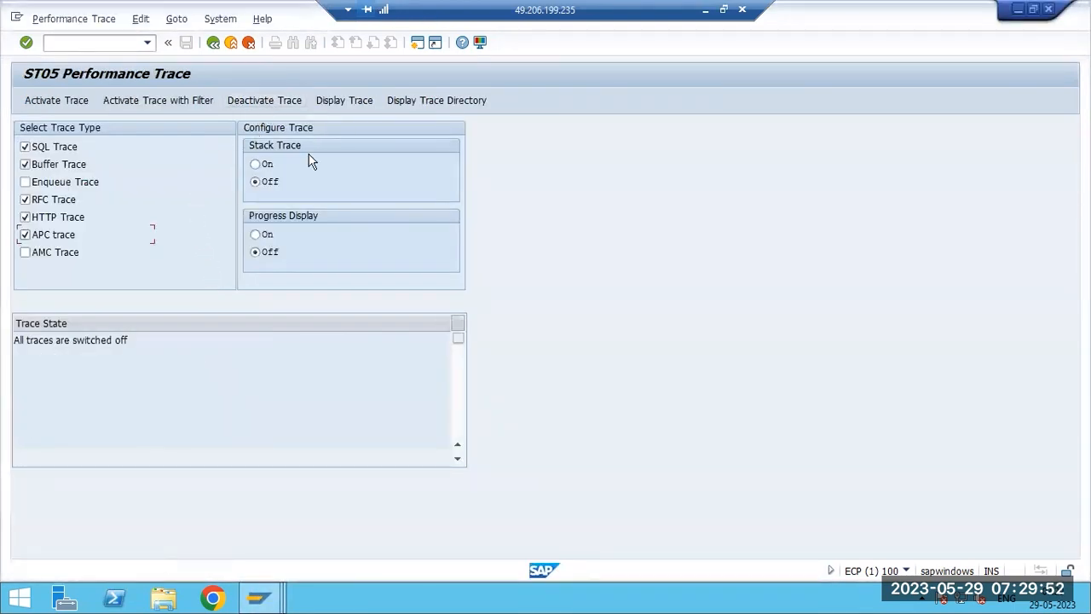
# - Display the recorded trace with the default filter conditions, closing the browser security dialog and accepting the record limit
pyautogui.click(342, 100)
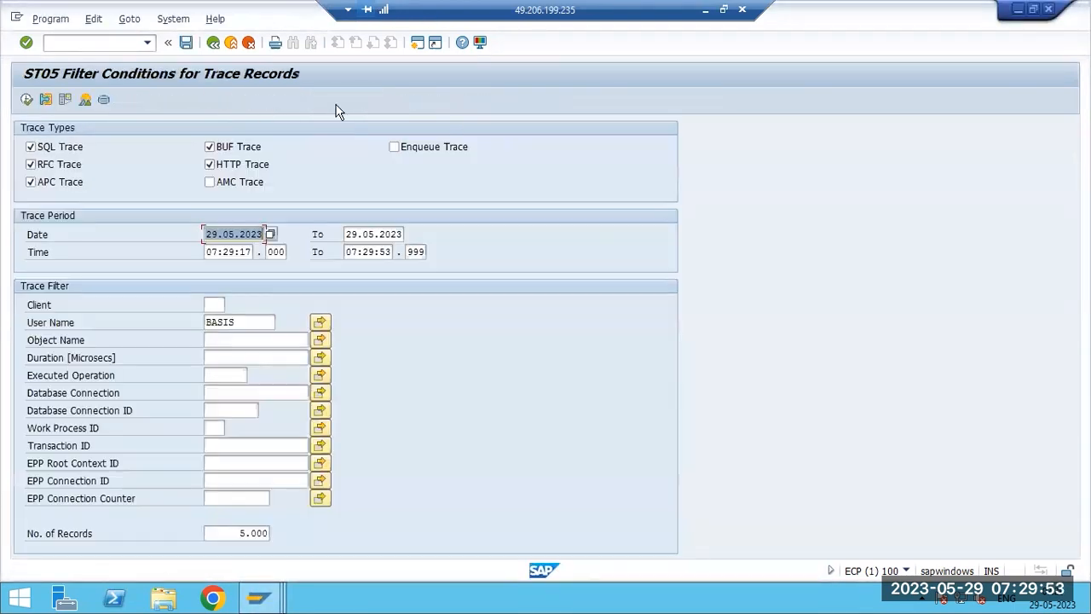
pyautogui.click(24, 100)
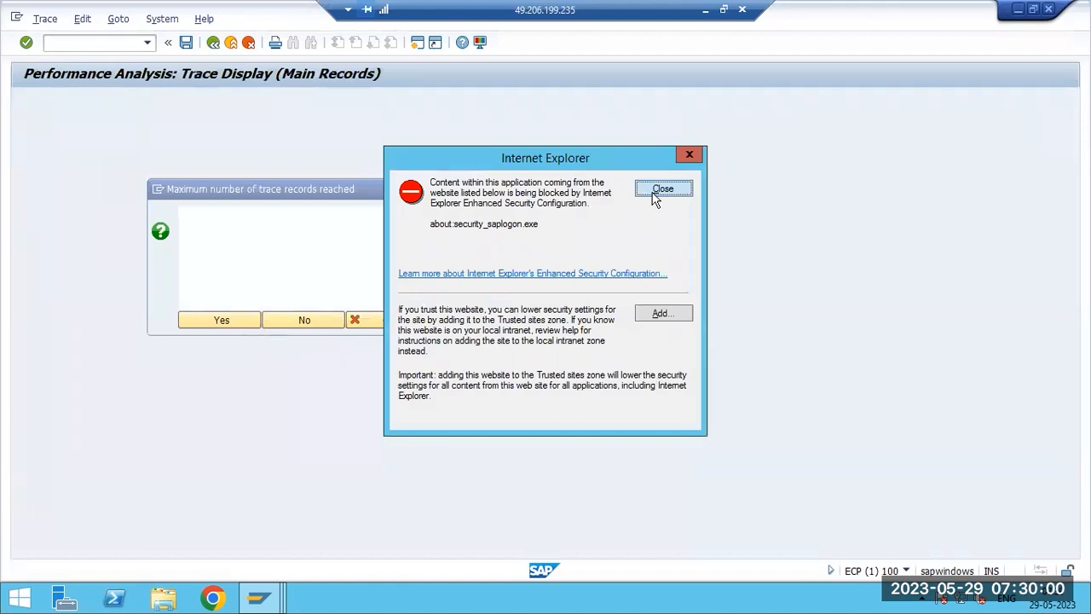
pyautogui.click(662, 189)
pyautogui.click(230, 318)
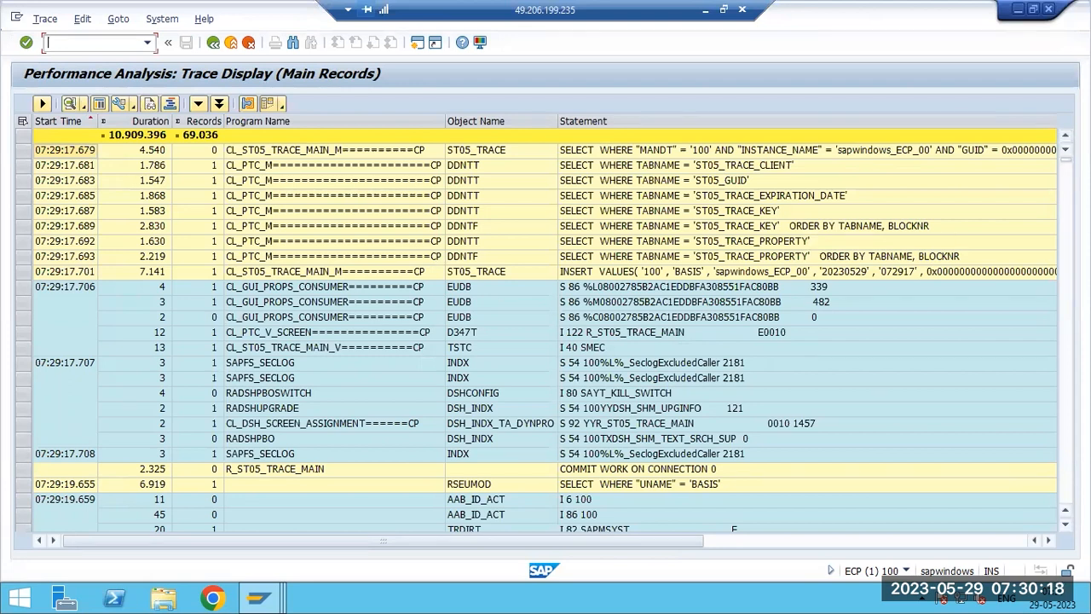
# - Scroll through the trace records, examining durations, program names, objects and SQL statements
pyautogui.click(154, 125)
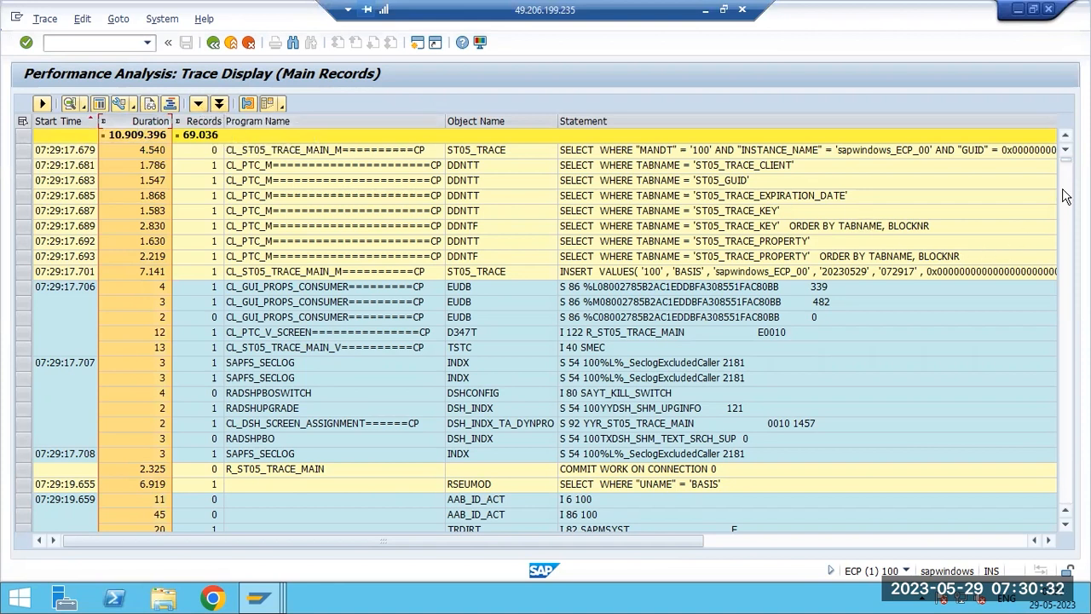
pyautogui.moveTo(1066, 189); pyautogui.dragTo(1052, 363)
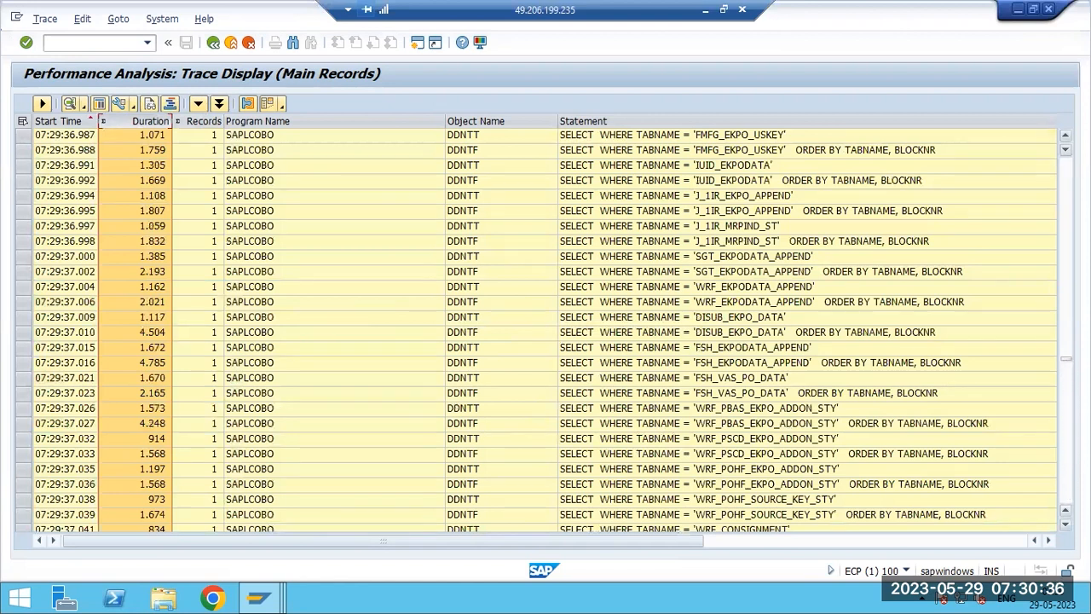
pyautogui.moveTo(1065, 359); pyautogui.dragTo(1064, 511)
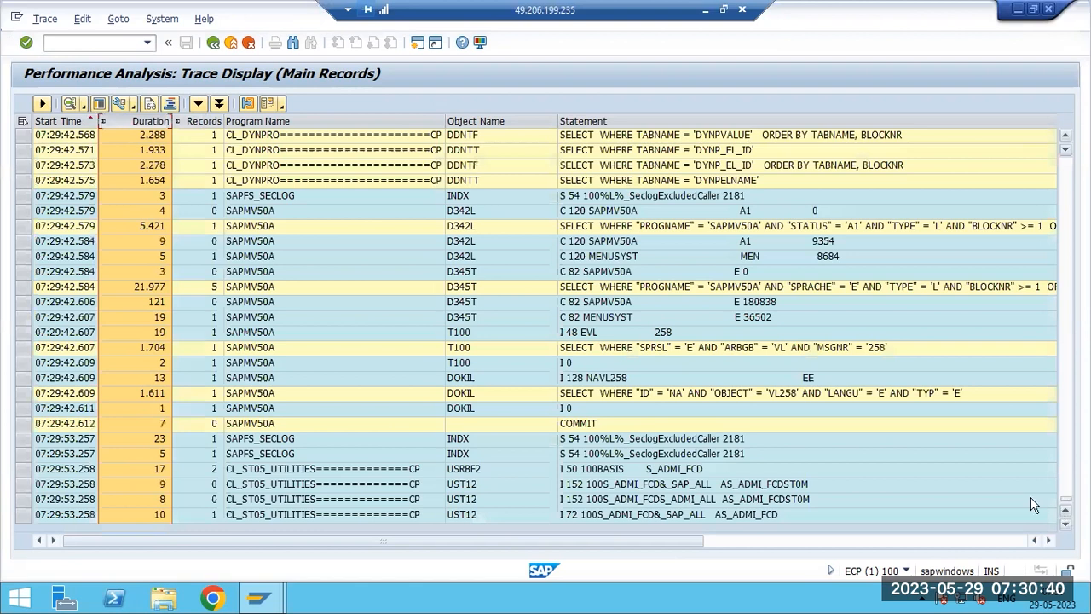
pyautogui.click(530, 517)
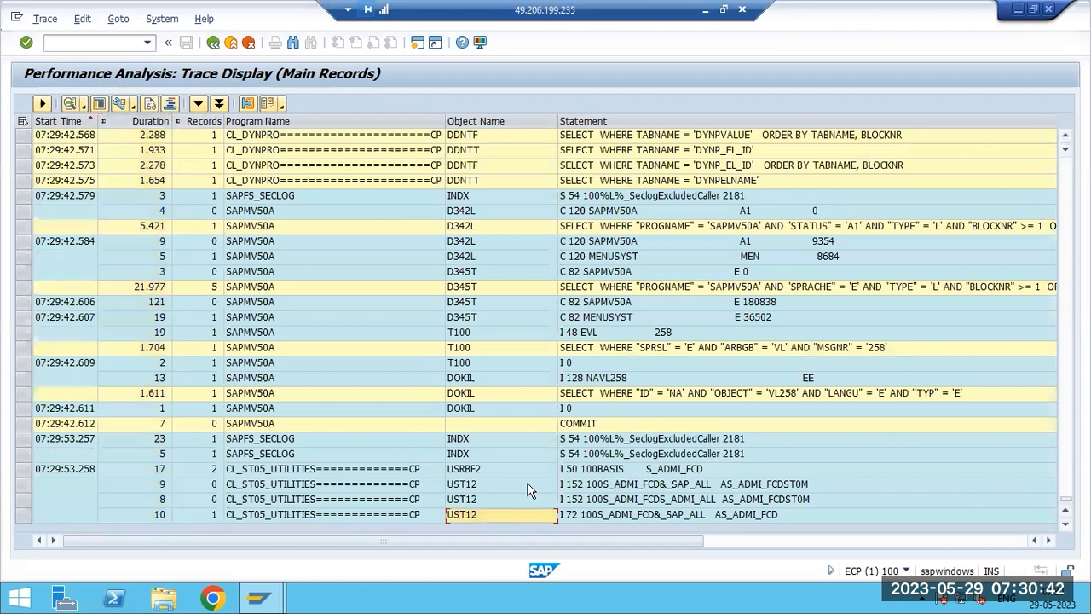
pyautogui.scroll(4, 524, 481)
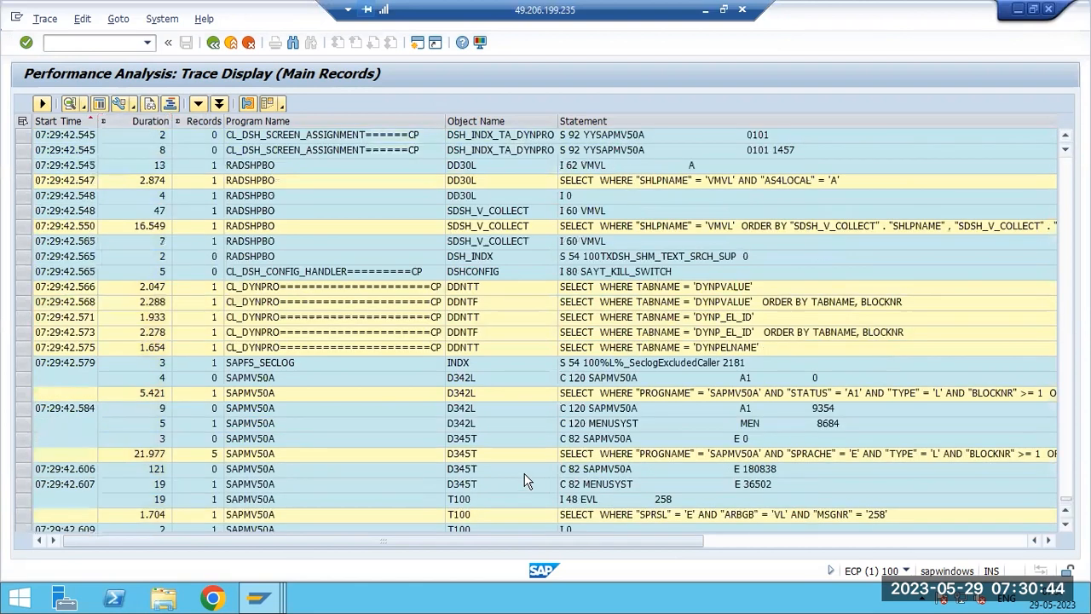
pyautogui.scroll(6, 524, 481)
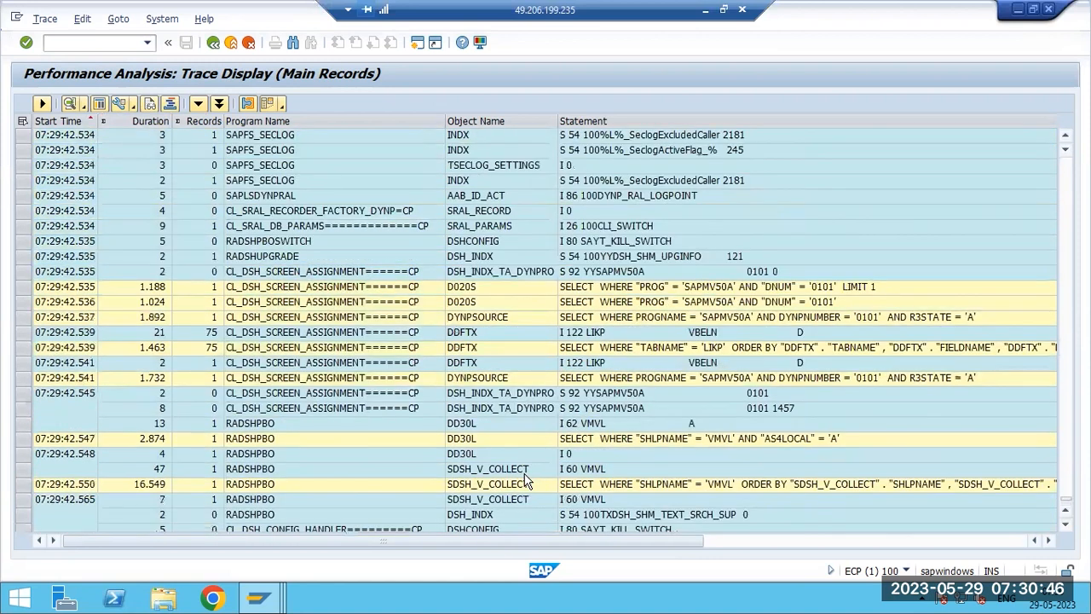
pyautogui.scroll(4, 525, 482)
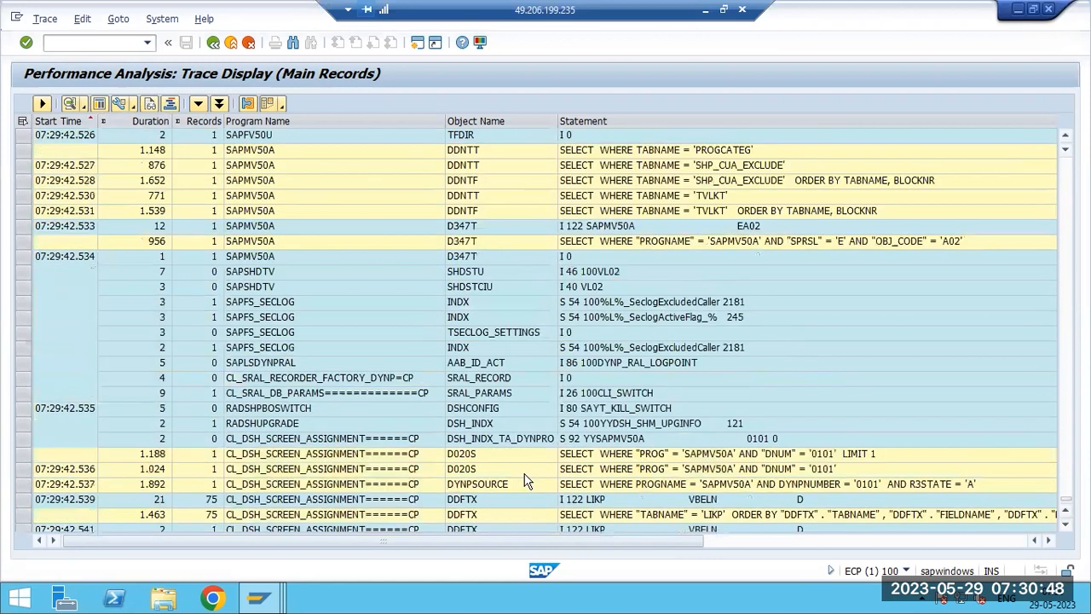
pyautogui.scroll(4, 524, 482)
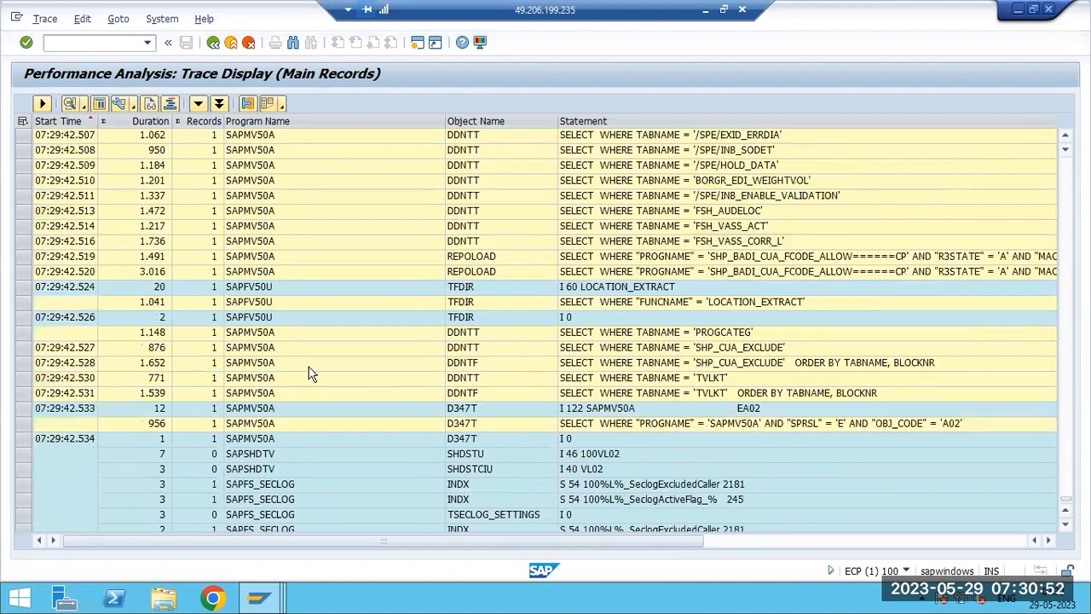
pyautogui.scroll(5, 311, 375)
pyautogui.scroll(7, 359, 336)
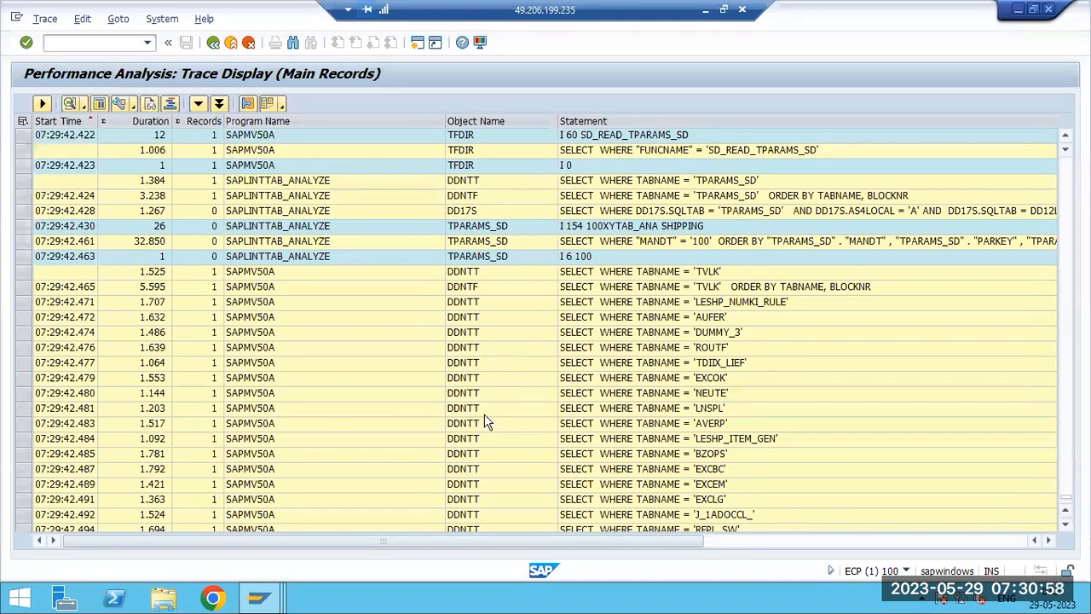
pyautogui.scroll(9, 485, 421)
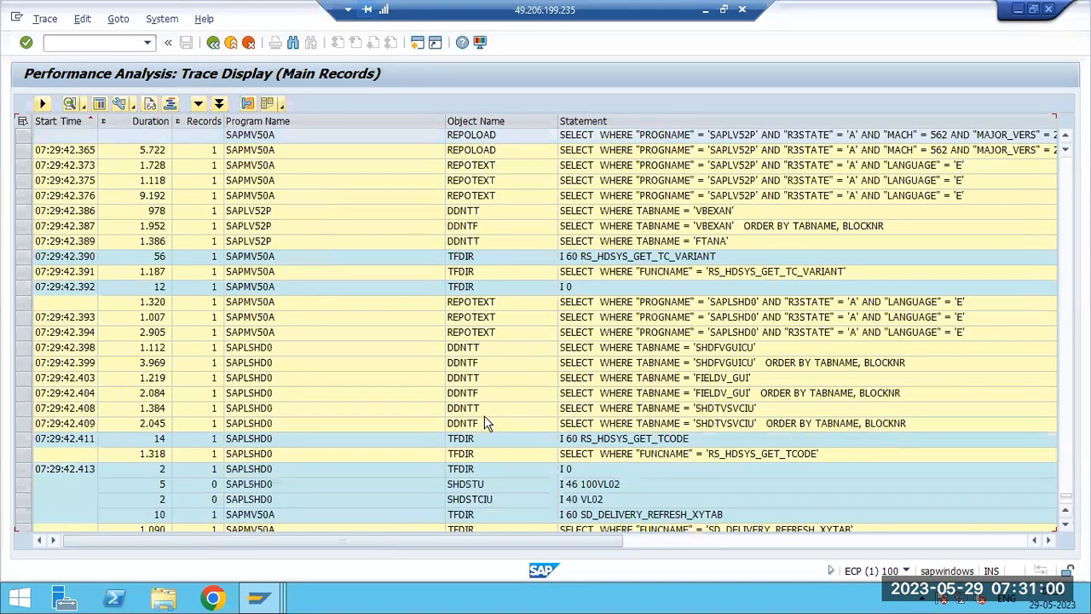
pyautogui.scroll(9, 486, 422)
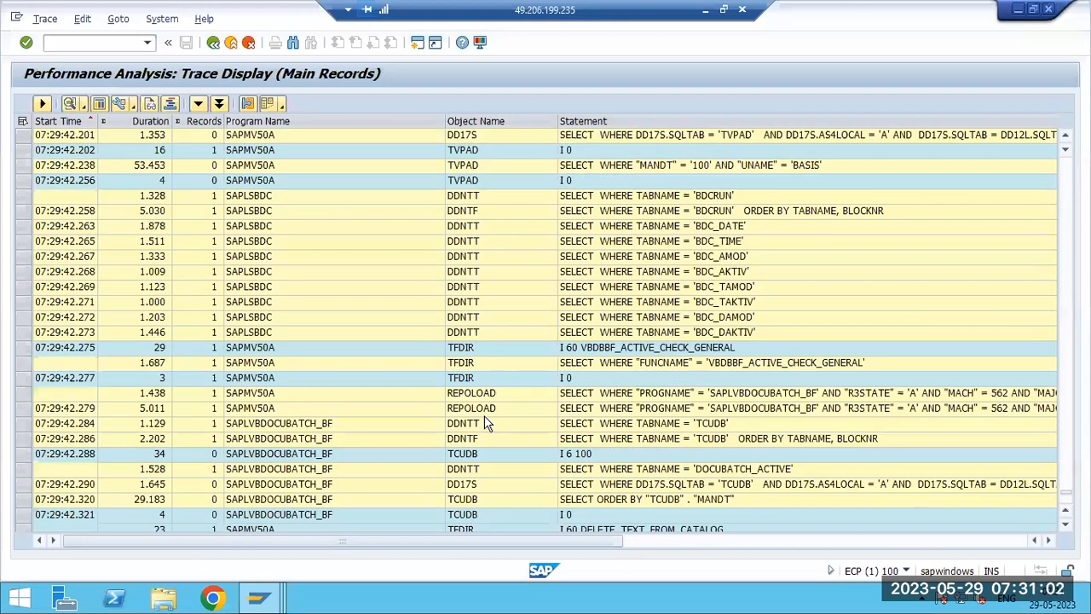
pyautogui.scroll(9, 486, 422)
pyautogui.scroll(-10, 484, 423)
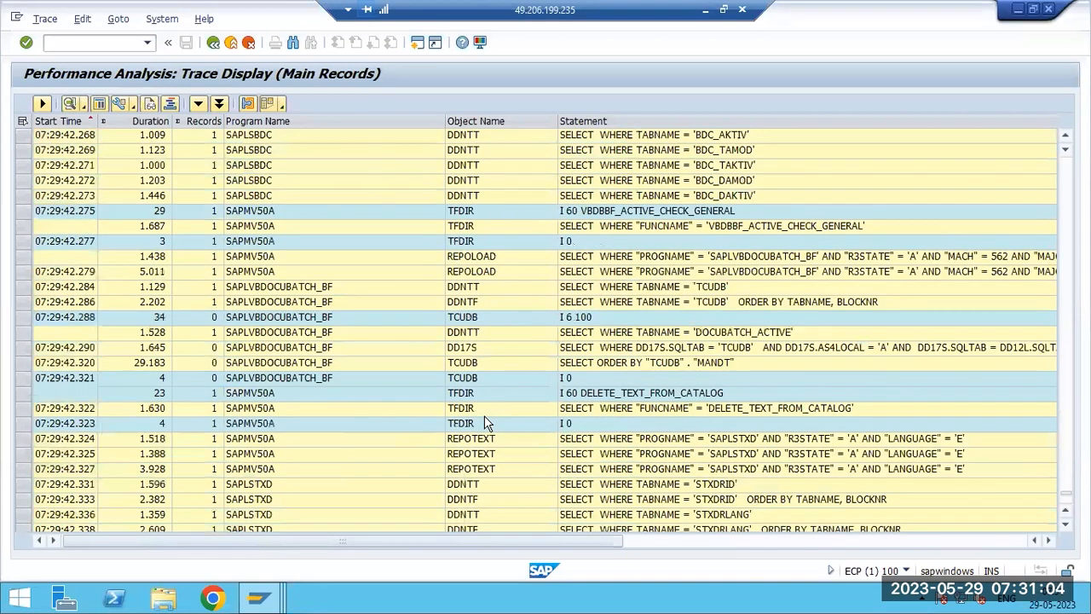
pyautogui.scroll(-1, 484, 422)
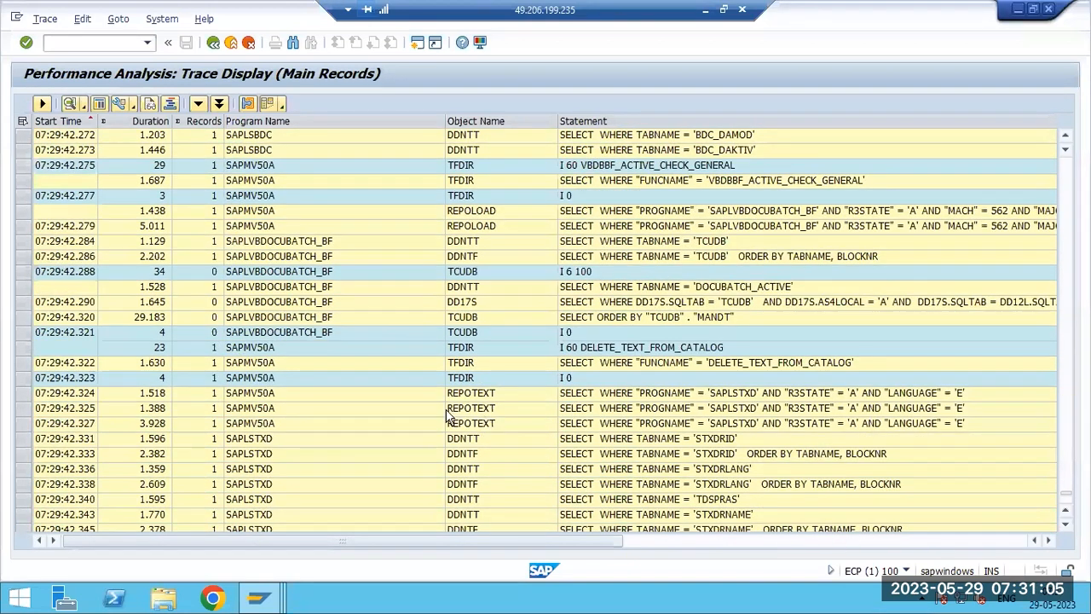
# - Open the details of the SQL select statement on table TCUDB, then go back to the trace list
pyautogui.click(138, 321)
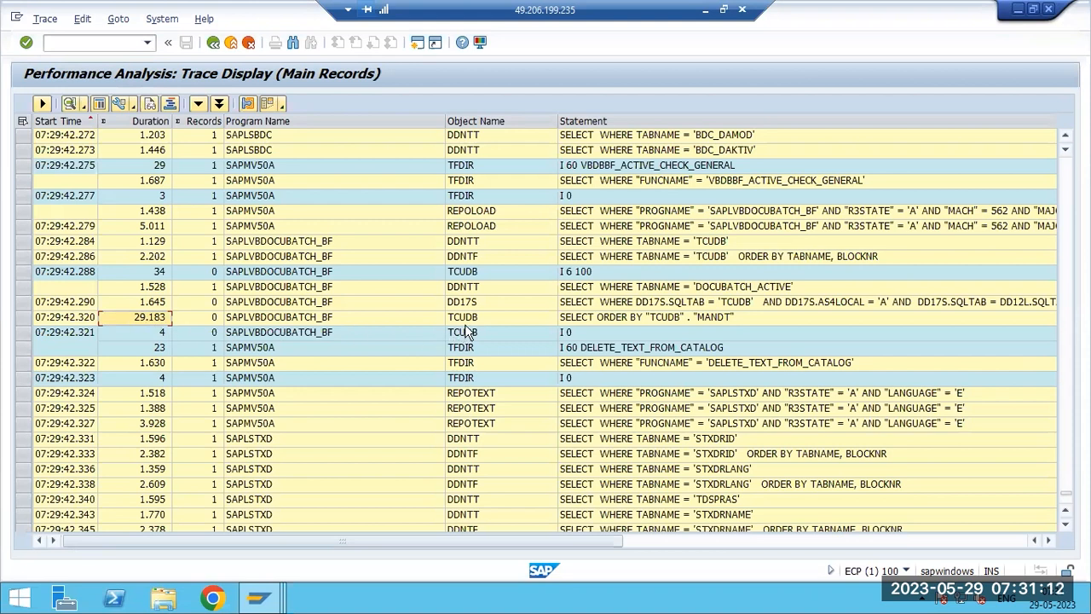
pyautogui.click(471, 318)
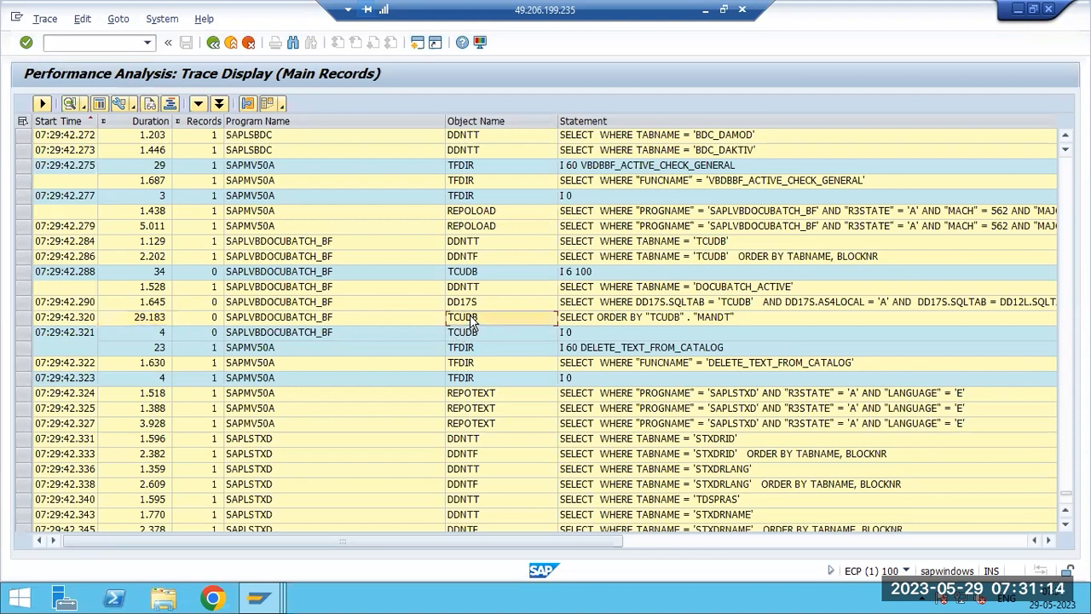
pyautogui.click(709, 316)
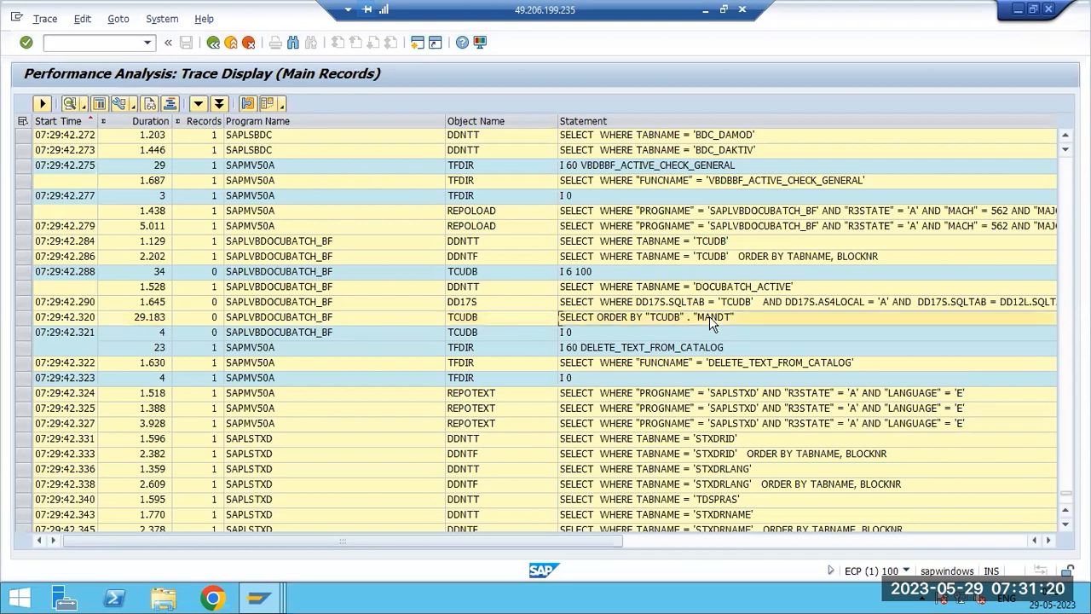
pyautogui.press('Right')
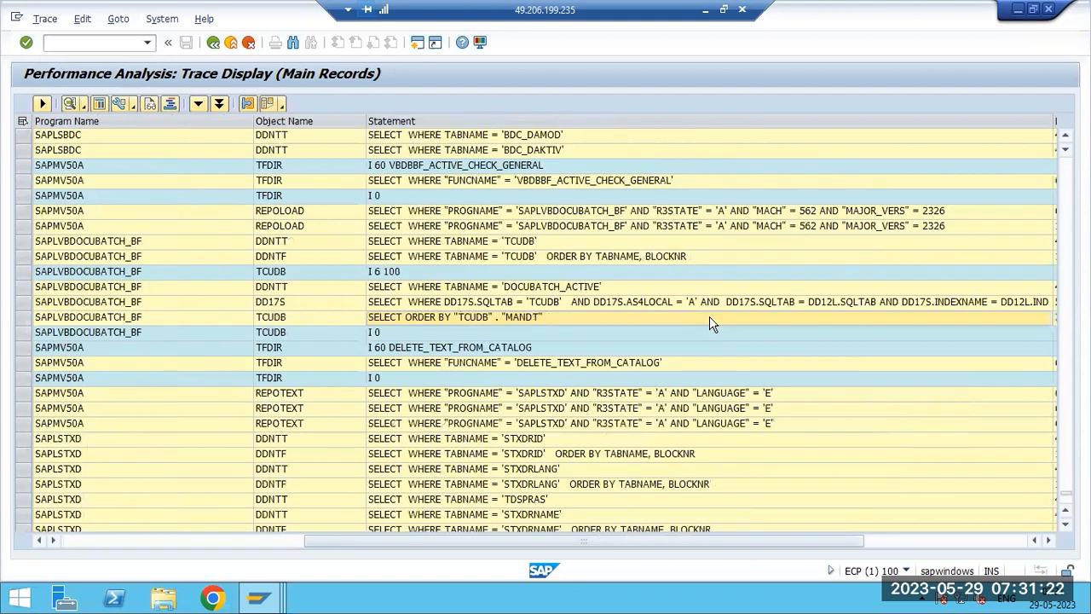
pyautogui.doubleClick(709, 316)
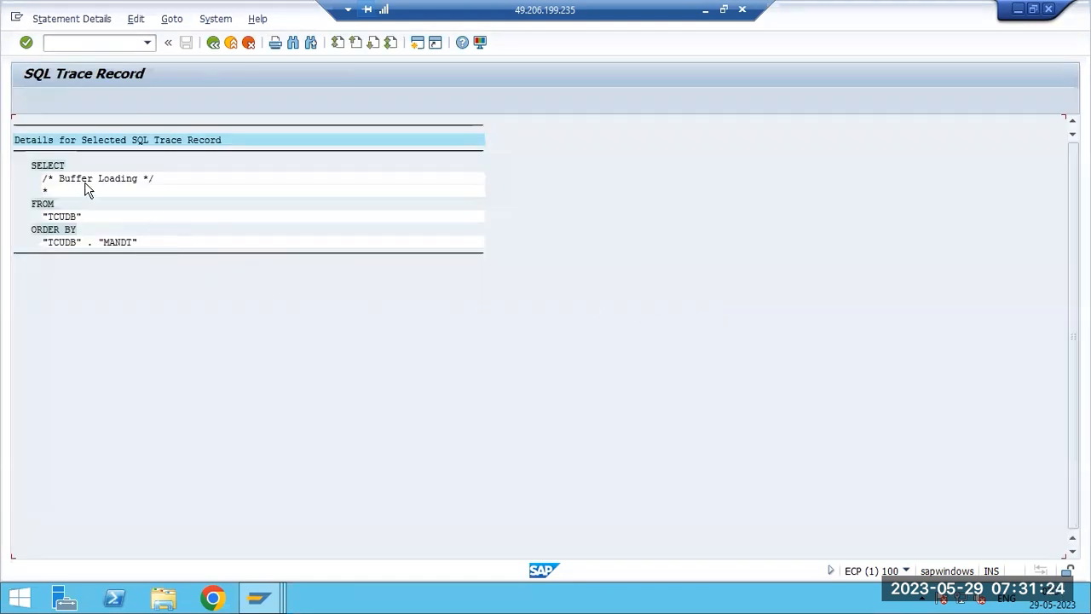
pyautogui.click(214, 43)
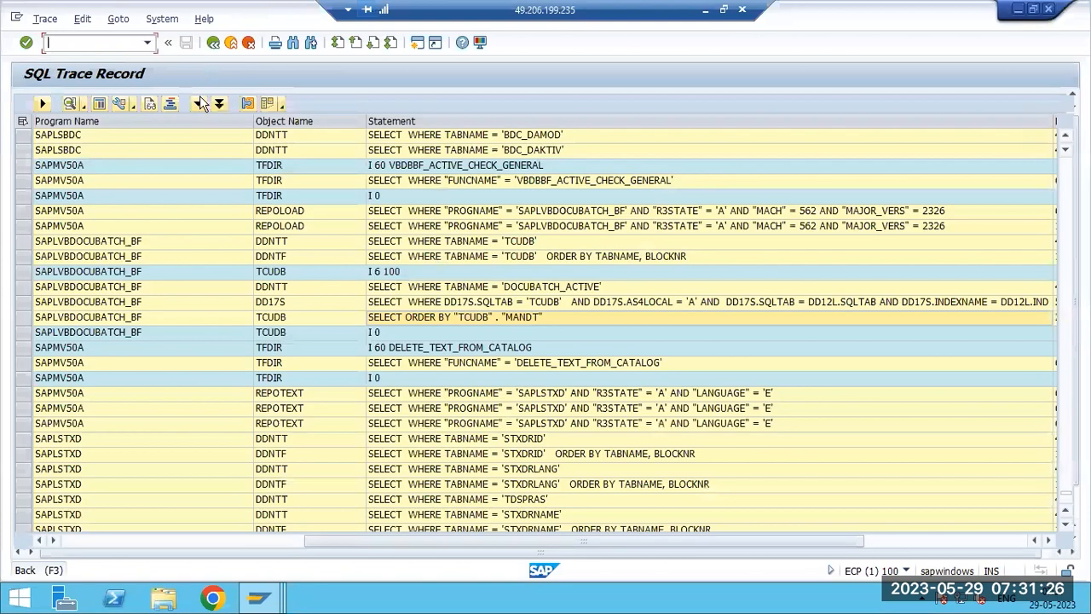
# - Back out of the trace display and filter conditions to the main menu
pyautogui.click(274, 320)
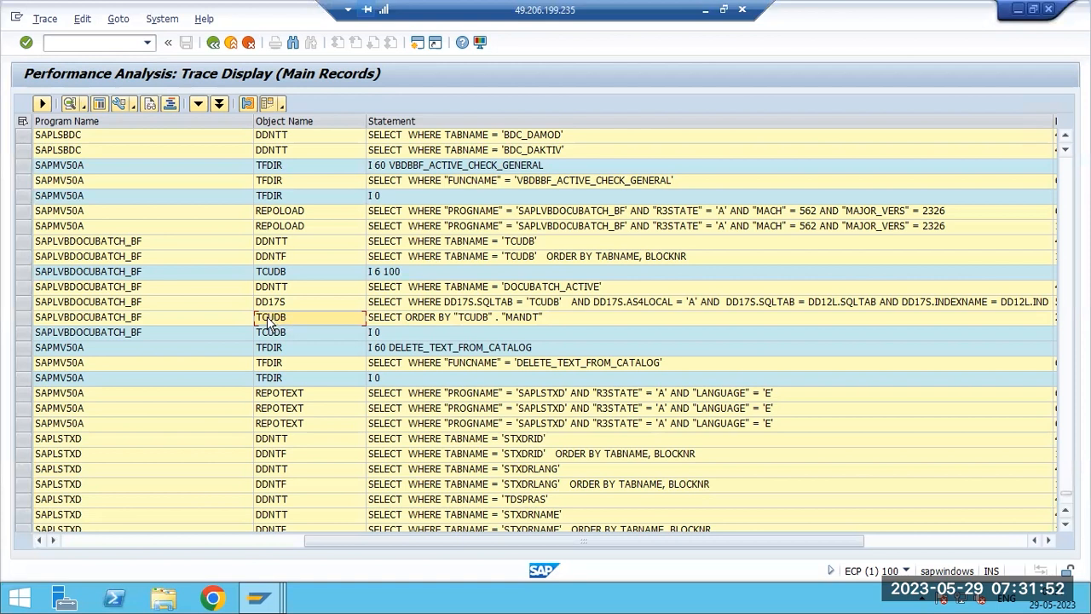
pyautogui.click(212, 42)
pyautogui.click(212, 42)
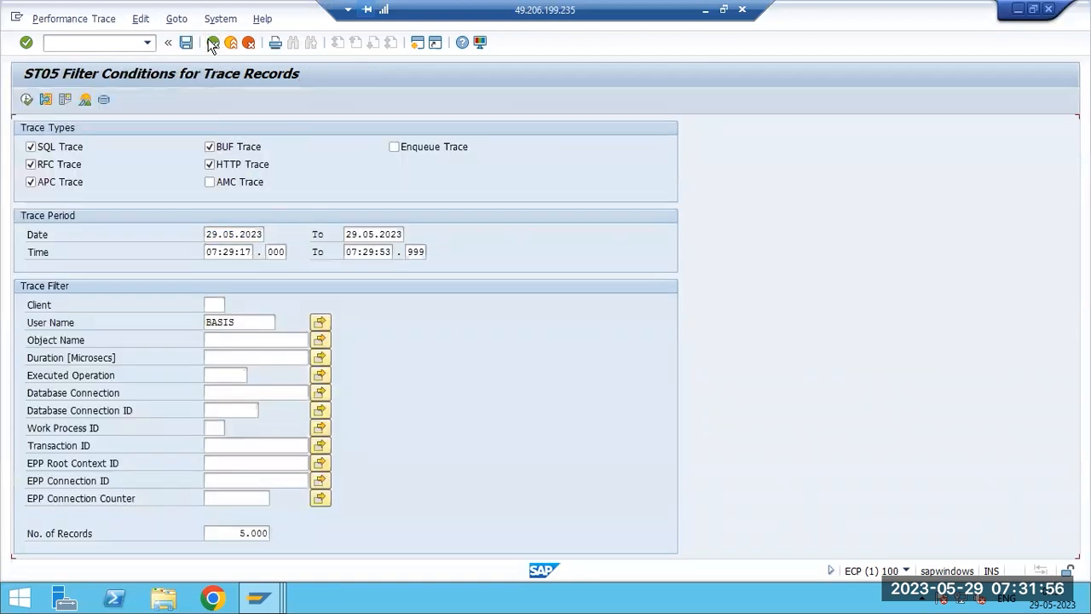
pyautogui.click(212, 43)
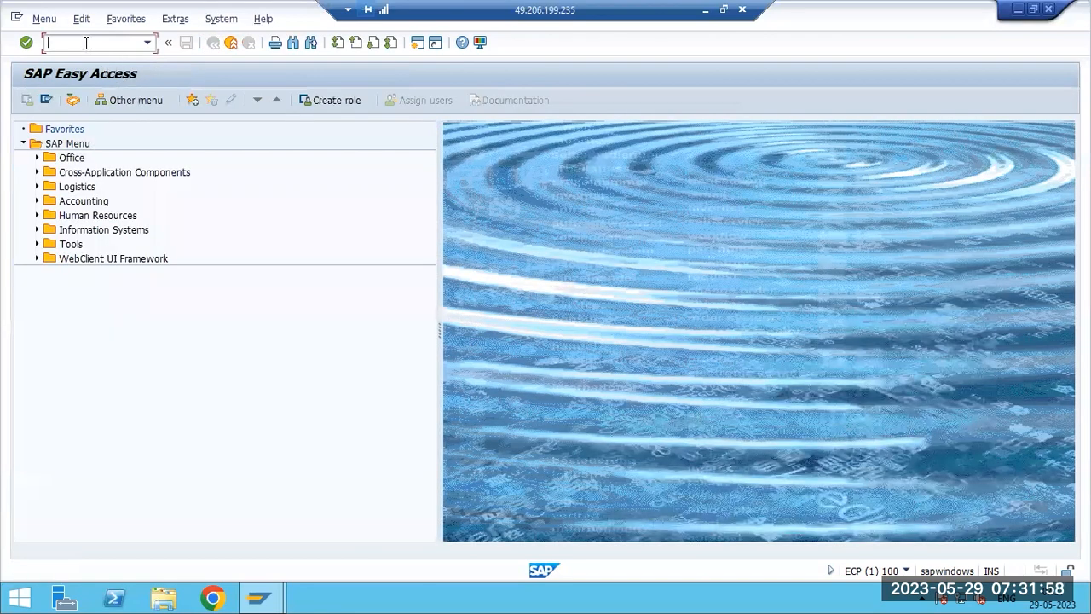
# - Open transaction ST03N, expand the Total workload node, select the instance row and return to the main menu
pyautogui.write('st03n')
pyautogui.press('Return')
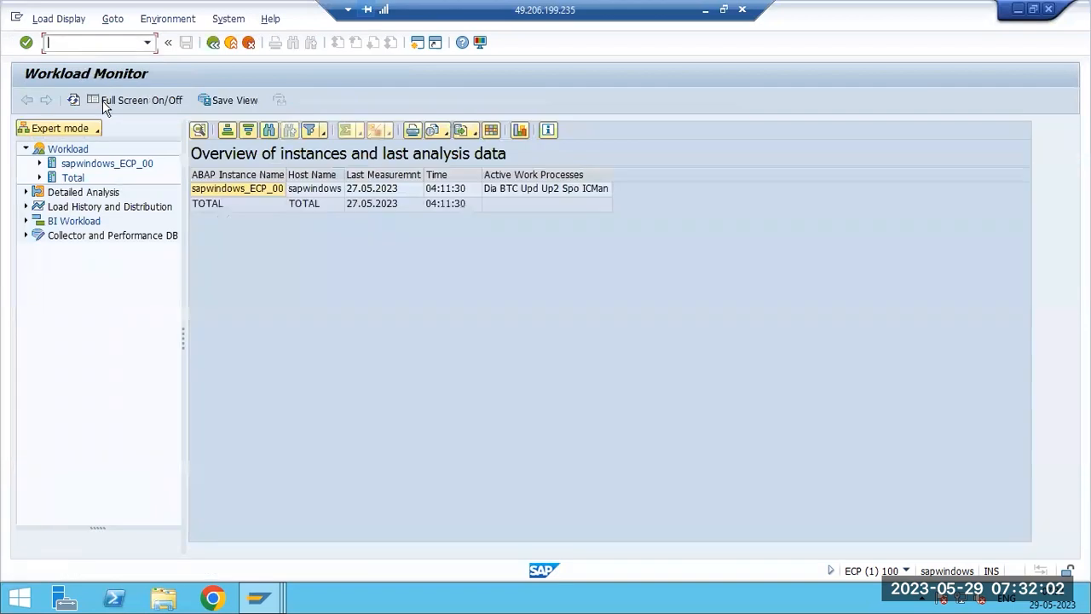
pyautogui.click(39, 178)
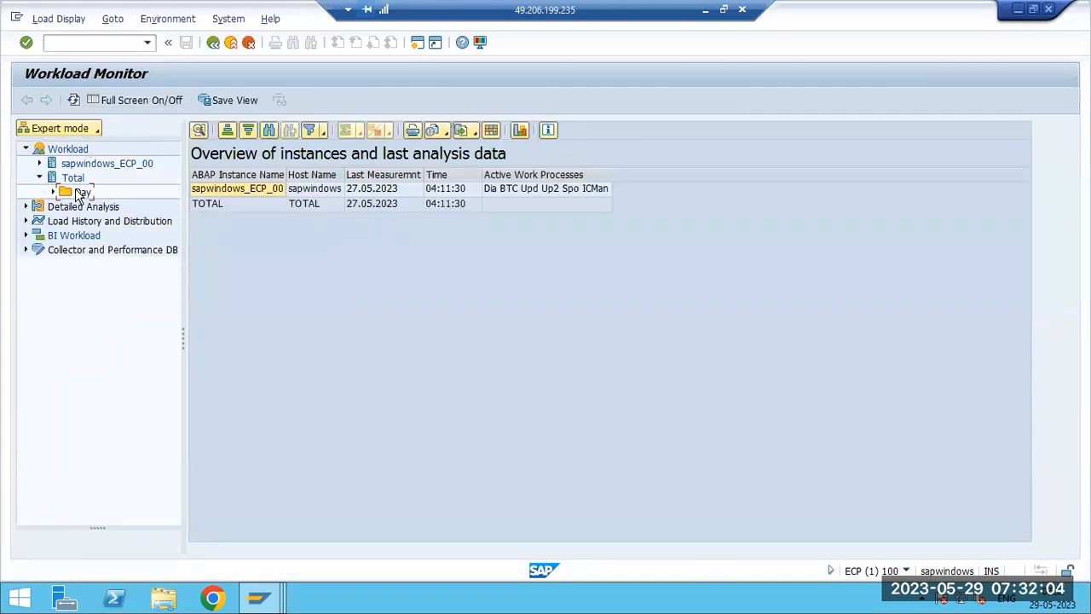
pyautogui.click(227, 193)
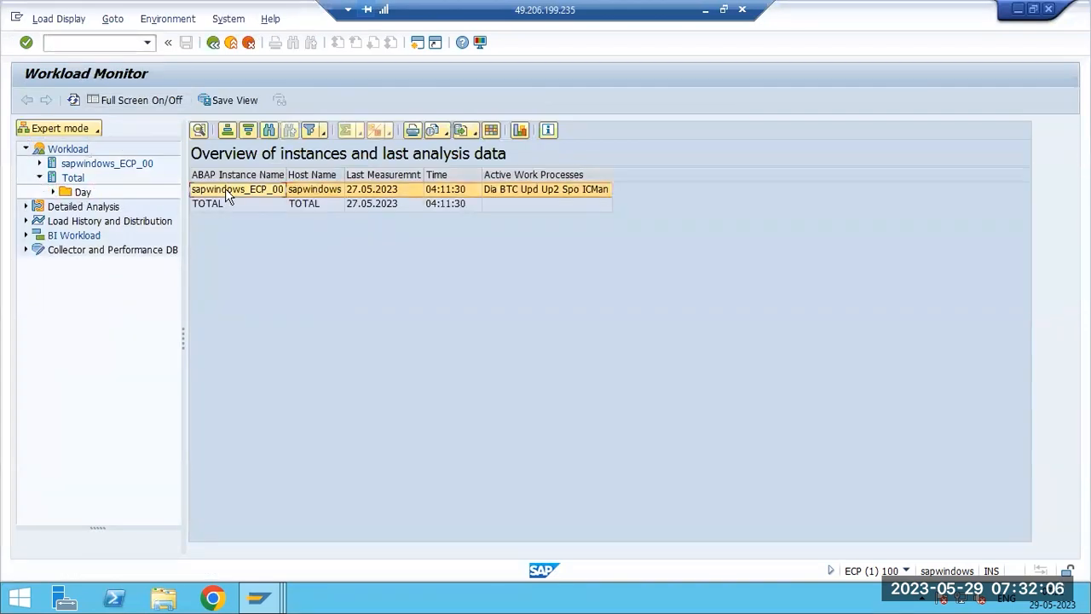
pyautogui.click(212, 42)
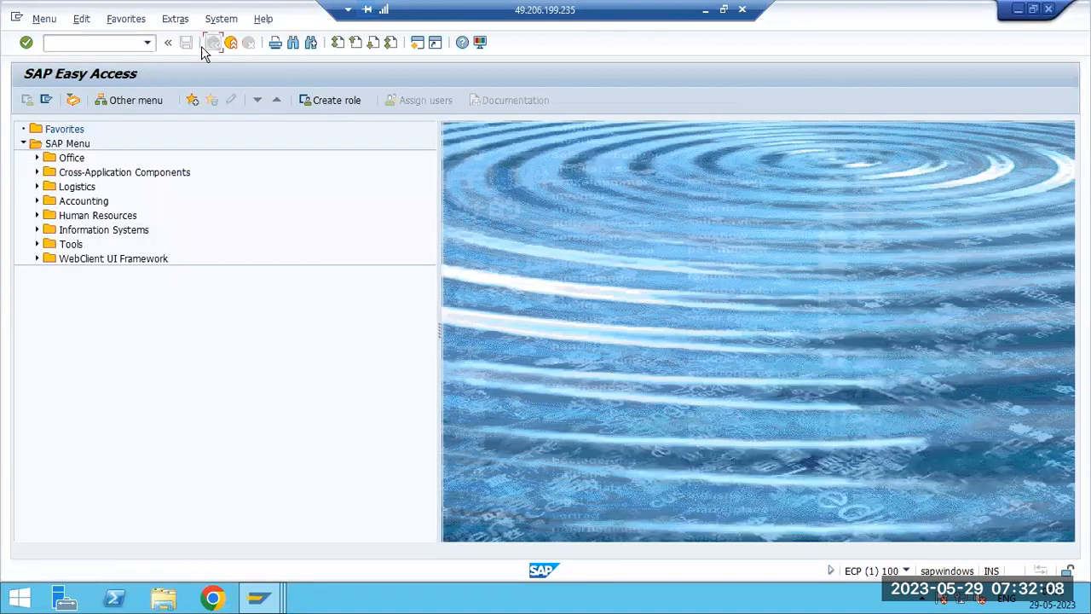
# - Open the ST05 performance trace transaction, after trying ST05N, and return to the main menu
pyautogui.click(68, 44)
pyautogui.write('st05n')
pyautogui.press('Return')
pyautogui.write('s')
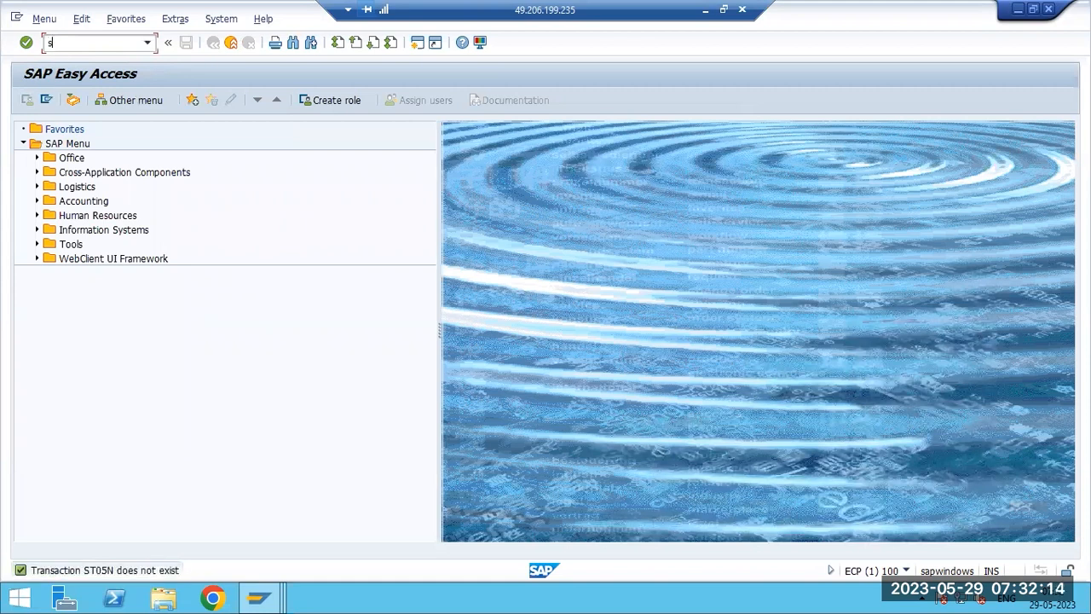
pyautogui.write('t05')
pyautogui.press('Return')
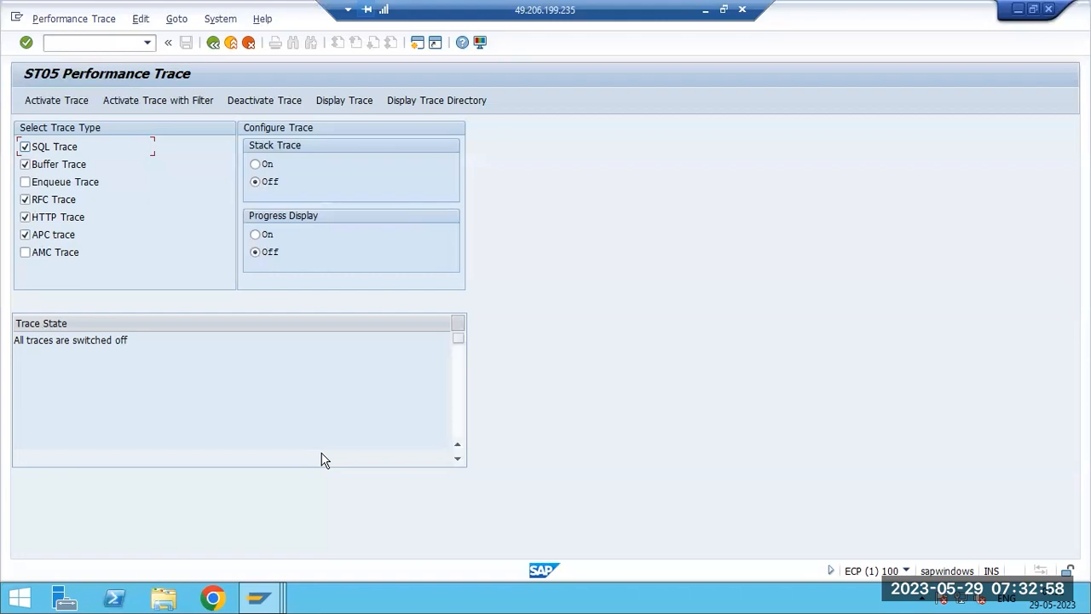
pyautogui.click(210, 42)
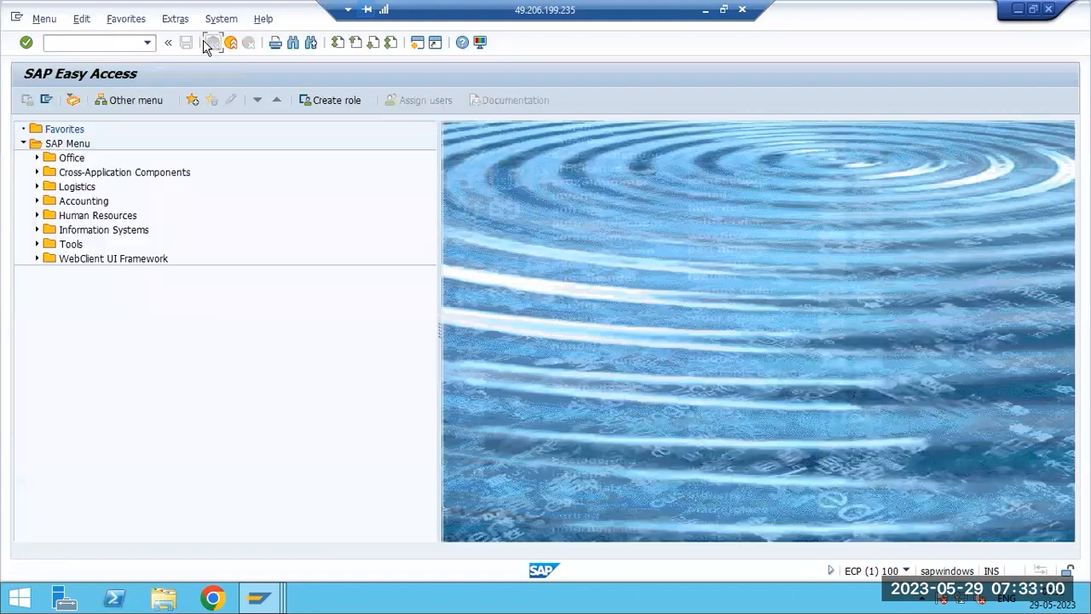
# - Open transaction VL02N and back out to the main menu, then start transaction MIGO
pyautogui.click(97, 44)
pyautogui.write('vl02n')
pyautogui.press('Return')
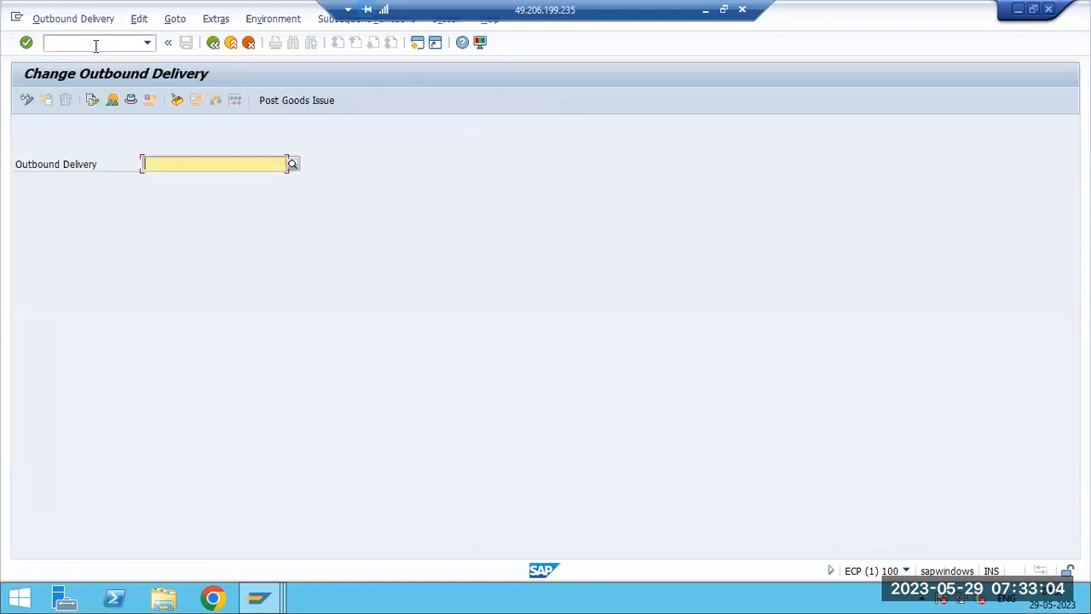
pyautogui.click(213, 43)
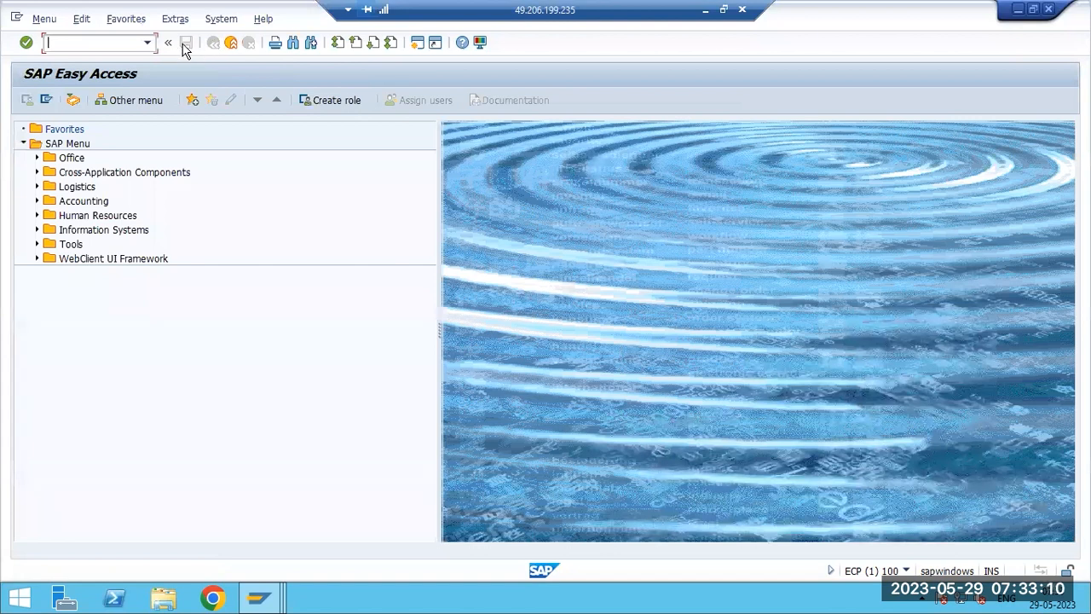
pyautogui.write('vl02n')
pyautogui.press('Return')
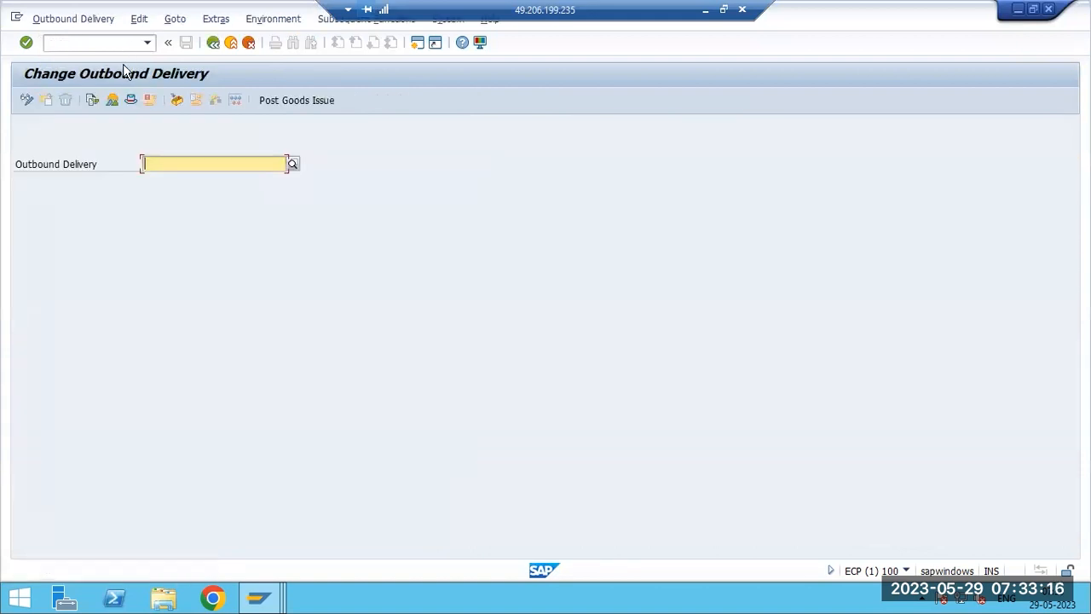
pyautogui.click(213, 42)
pyautogui.write('migo')
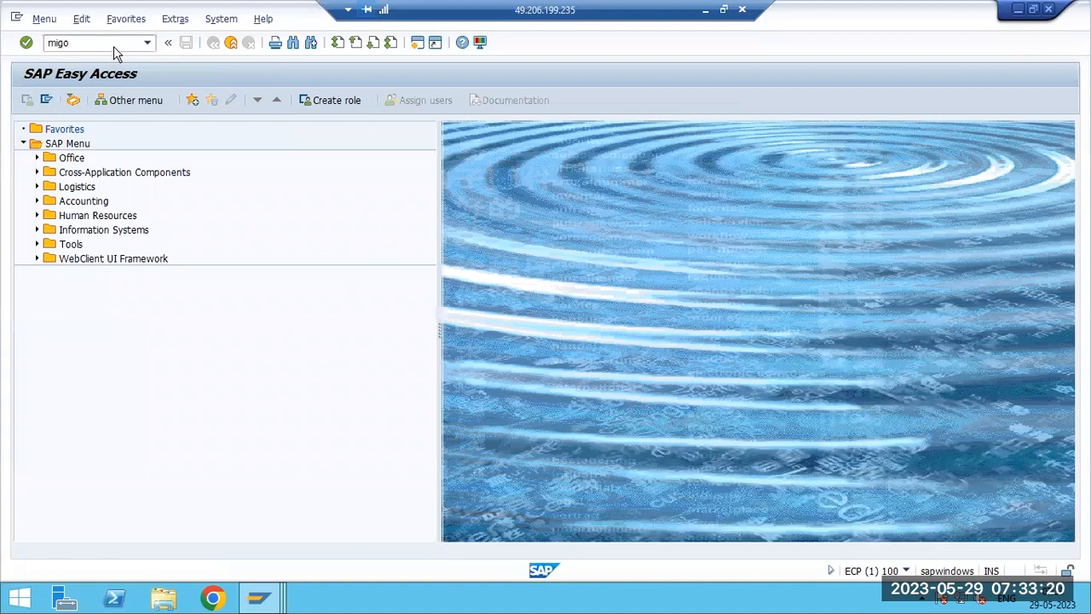
pyautogui.press('Return')
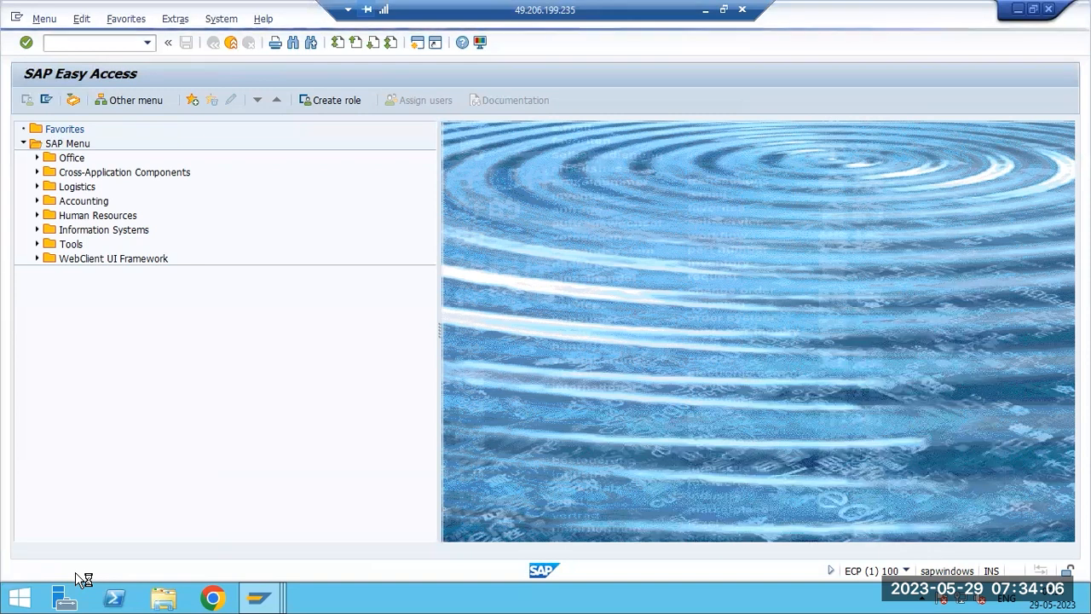
# - Browse the E: drive's SAPSOFTWARES folder and Downloads in File Explorer, then close the window
pyautogui.click(162, 602)
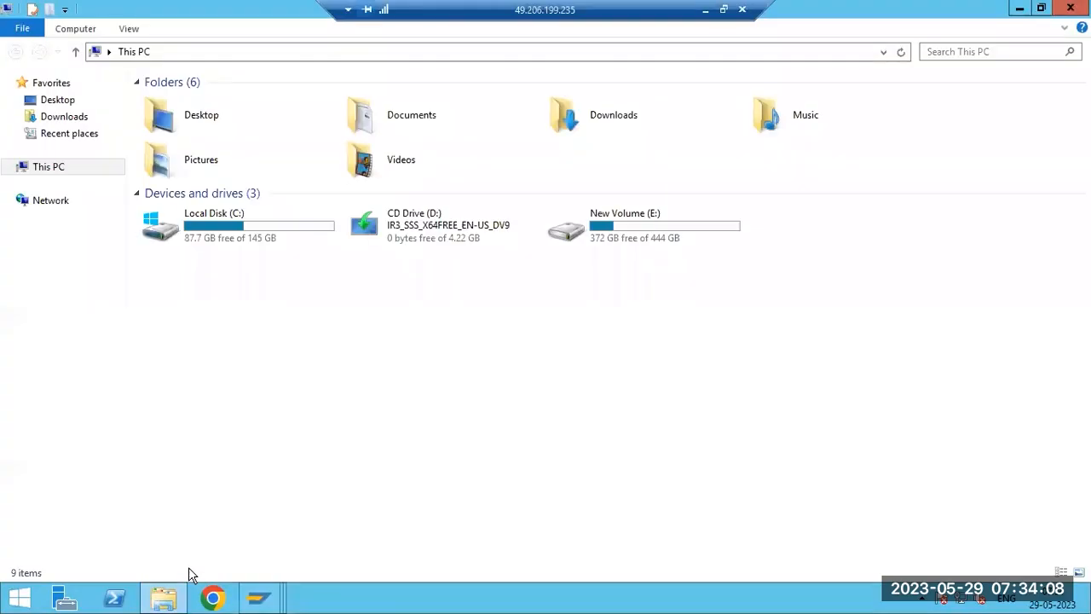
pyautogui.click(649, 225)
pyautogui.doubleClick(649, 226)
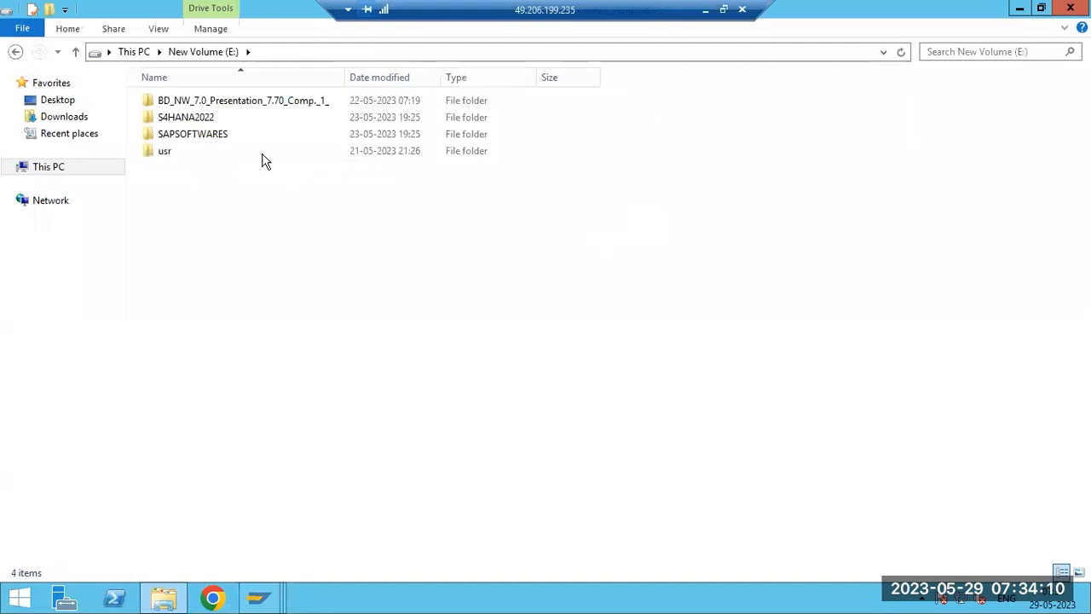
pyautogui.doubleClick(213, 135)
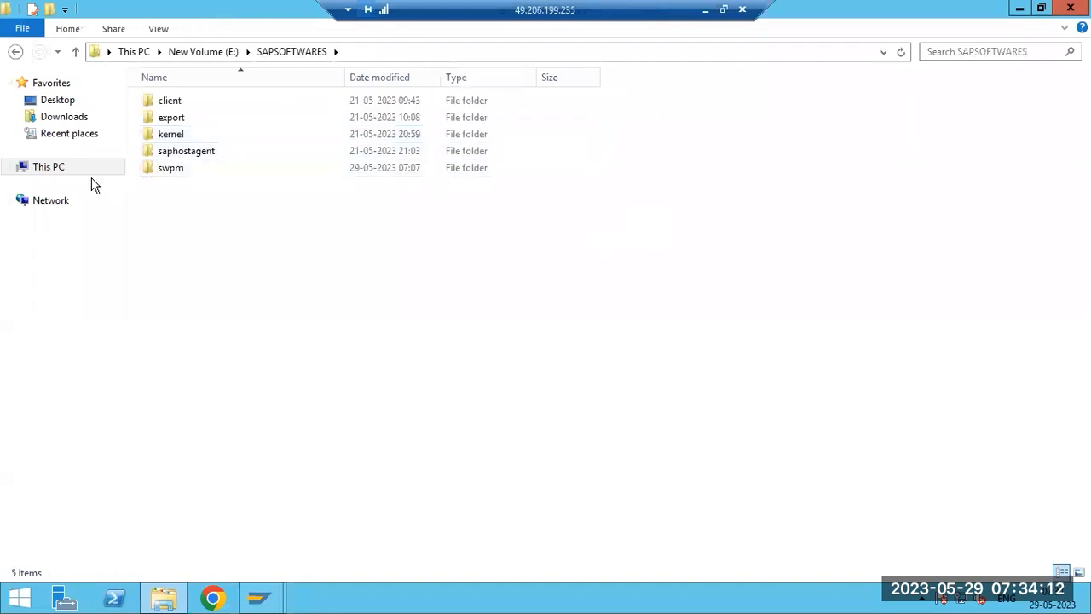
pyautogui.click(40, 171)
pyautogui.click(44, 120)
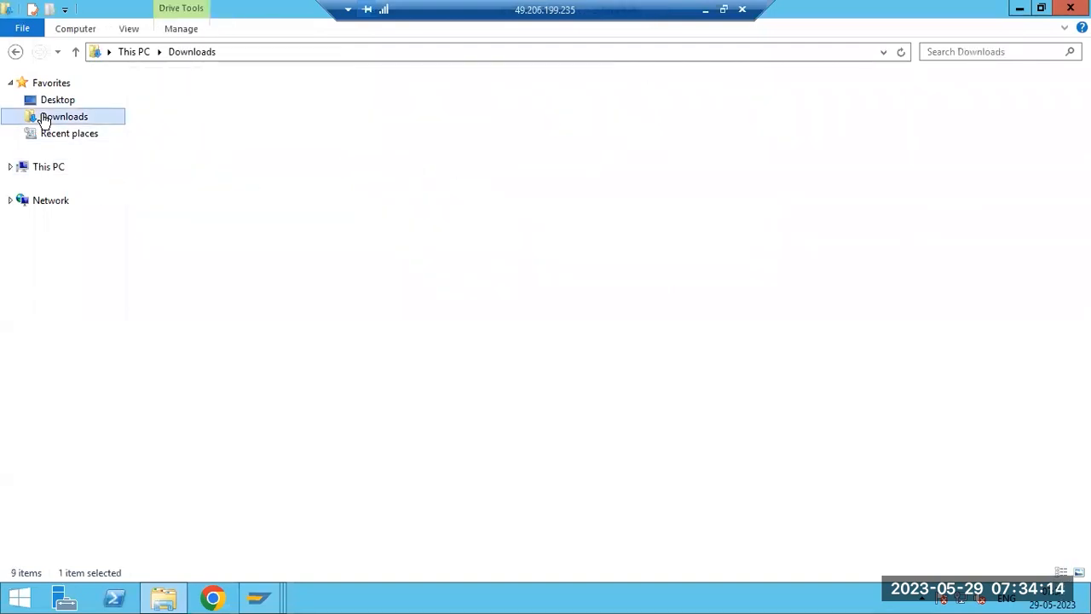
pyautogui.click(57, 166)
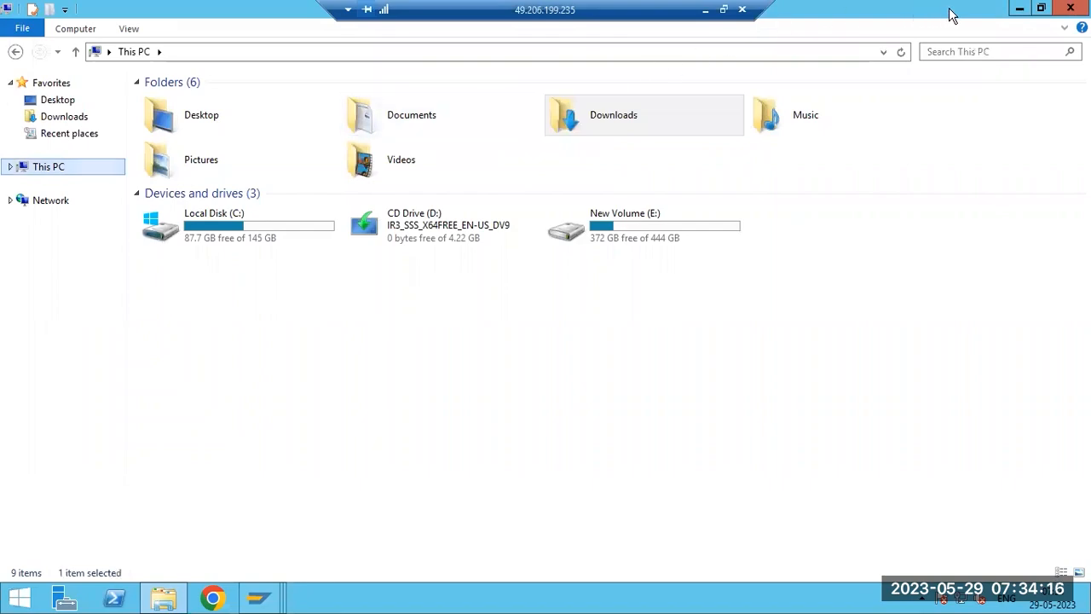
pyautogui.click(1070, 8)
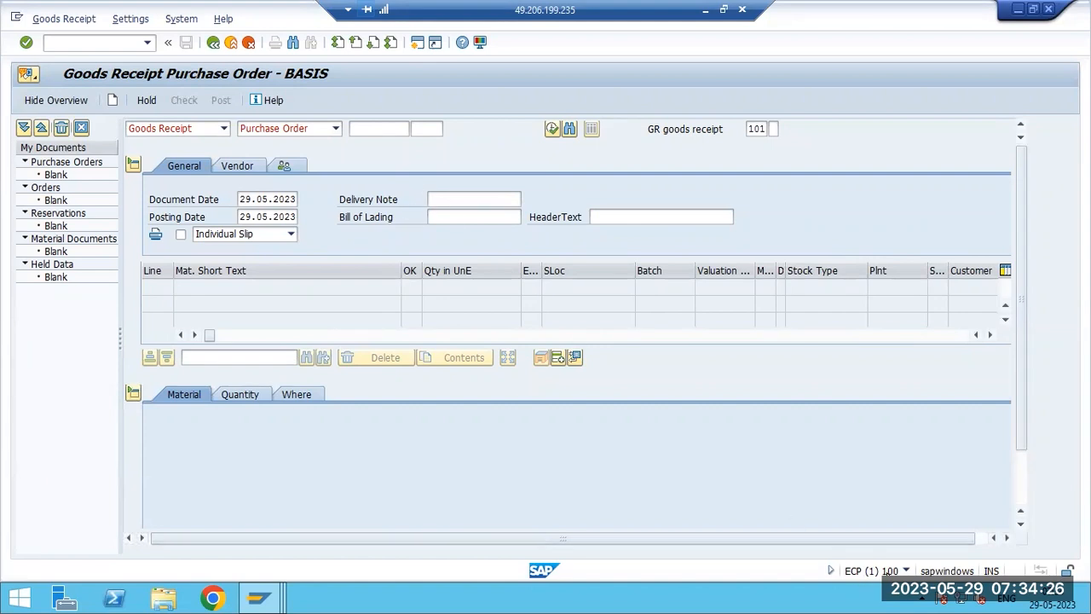
# - Display the session status details, then restart transaction MIGO with /nmigo
pyautogui.click(905, 570)
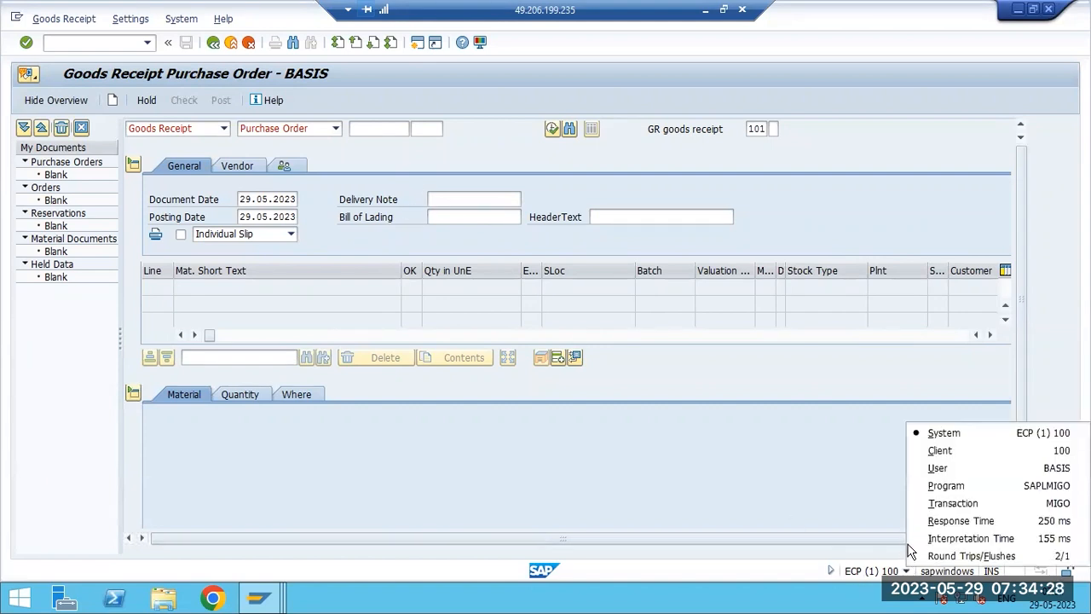
pyautogui.click(213, 42)
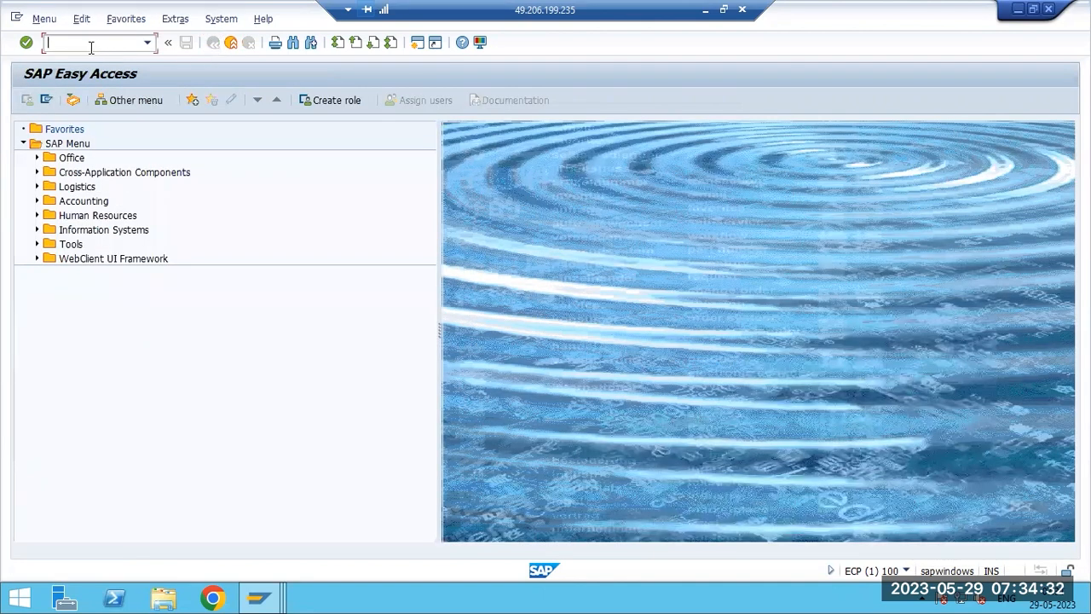
pyautogui.write('migo')
pyautogui.press('Return')
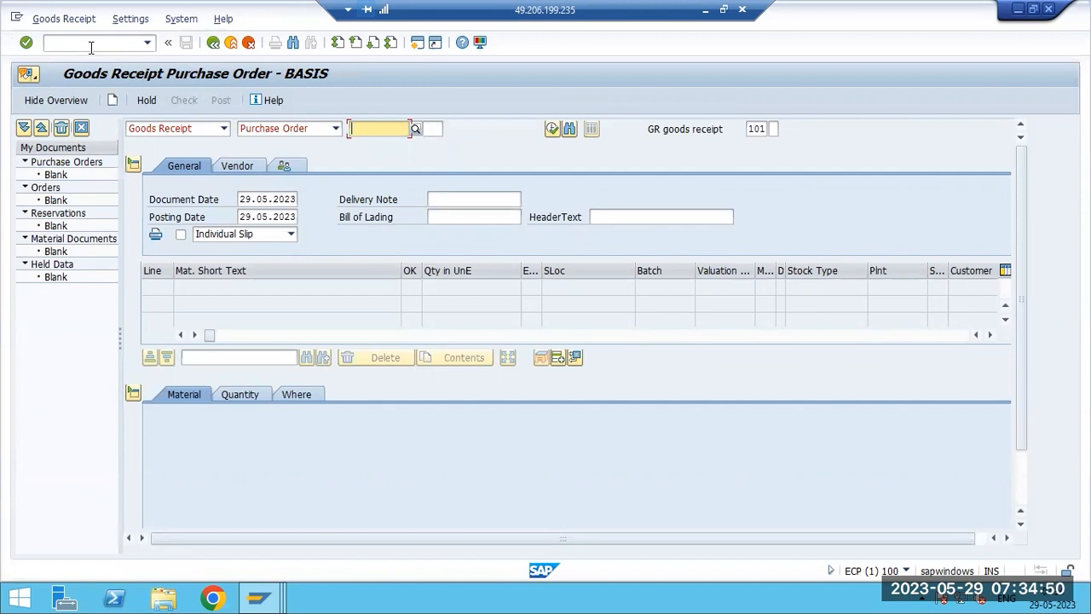
pyautogui.click(91, 47)
pyautogui.write('/nmigo')
pyautogui.press('Return')
# - Review the ST01–ST07 notes in Paint and switch back to the remote SAP session
pyautogui.click(705, 17)
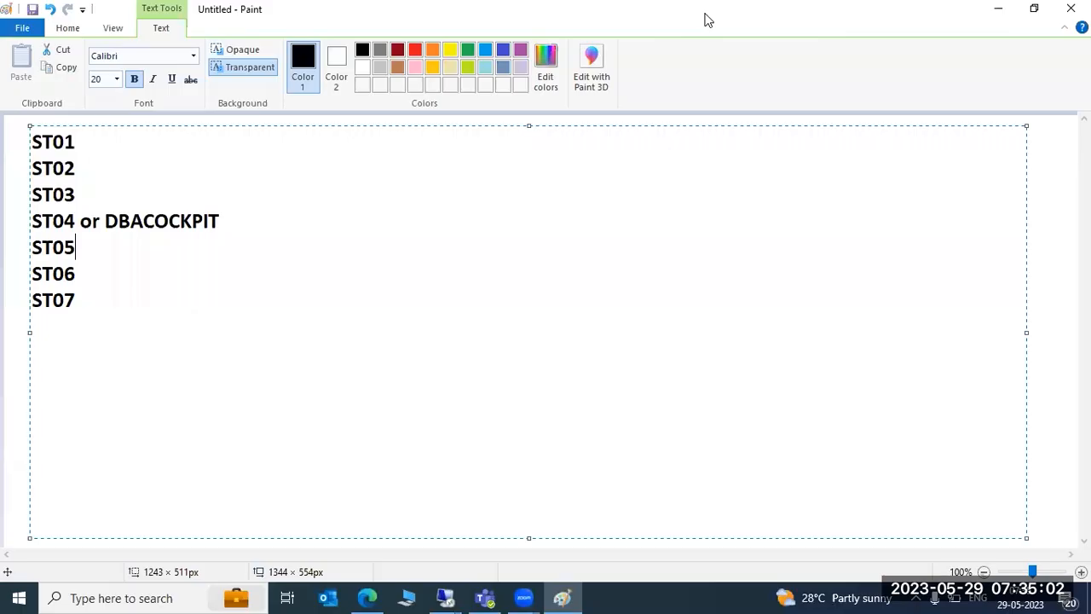
pyautogui.click(80, 167)
pyautogui.moveTo(81, 167); pyautogui.dragTo(107, 167)
pyautogui.click(445, 596)
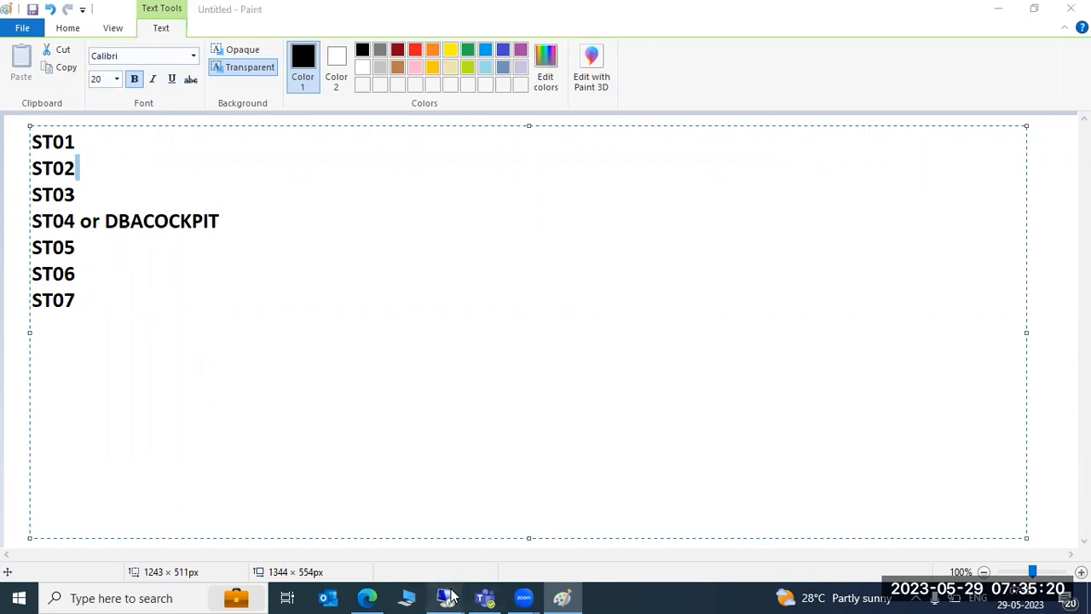
pyautogui.click(492, 524)
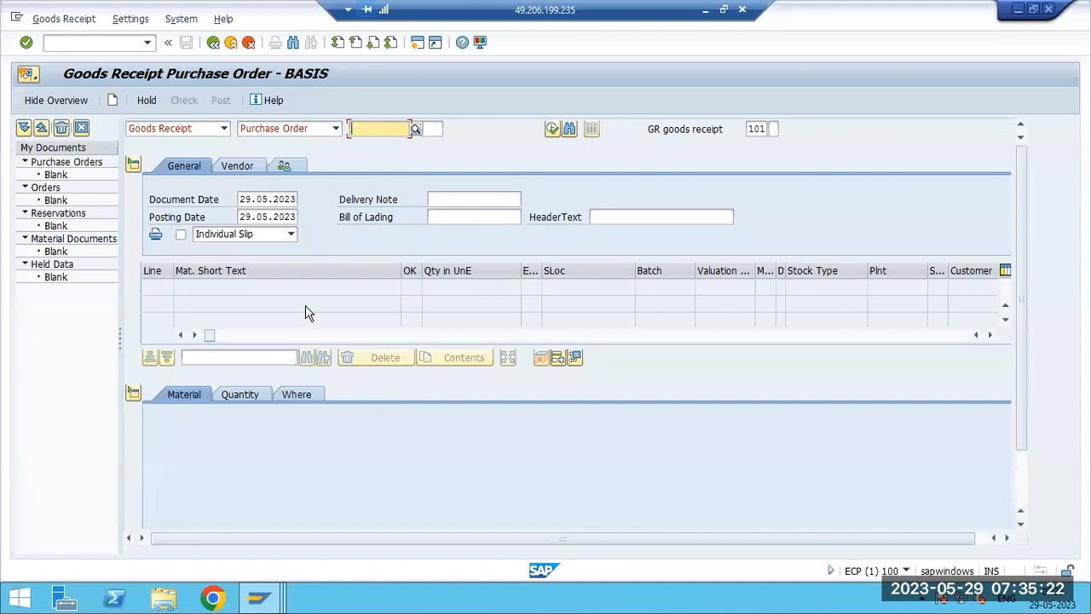
# - Leave MIGO for the main menu
pyautogui.click(213, 42)
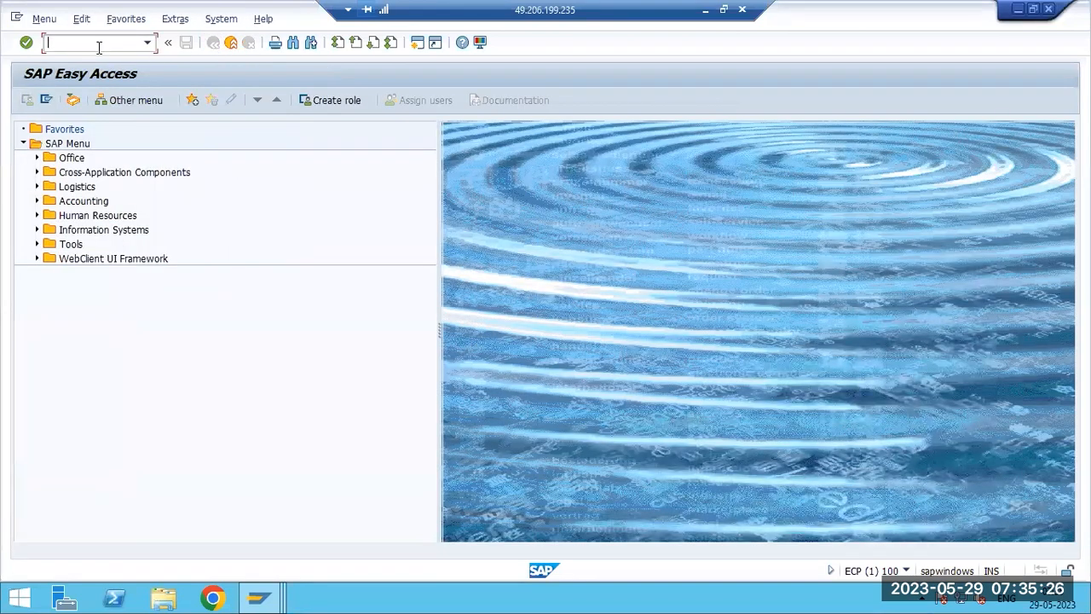
pyautogui.write('pa')
pyautogui.press('BackSpace')
pyautogui.write('st')
pyautogui.press('BackSpace')
pyautogui.press('BackSpace')
pyautogui.press('BackSpace')
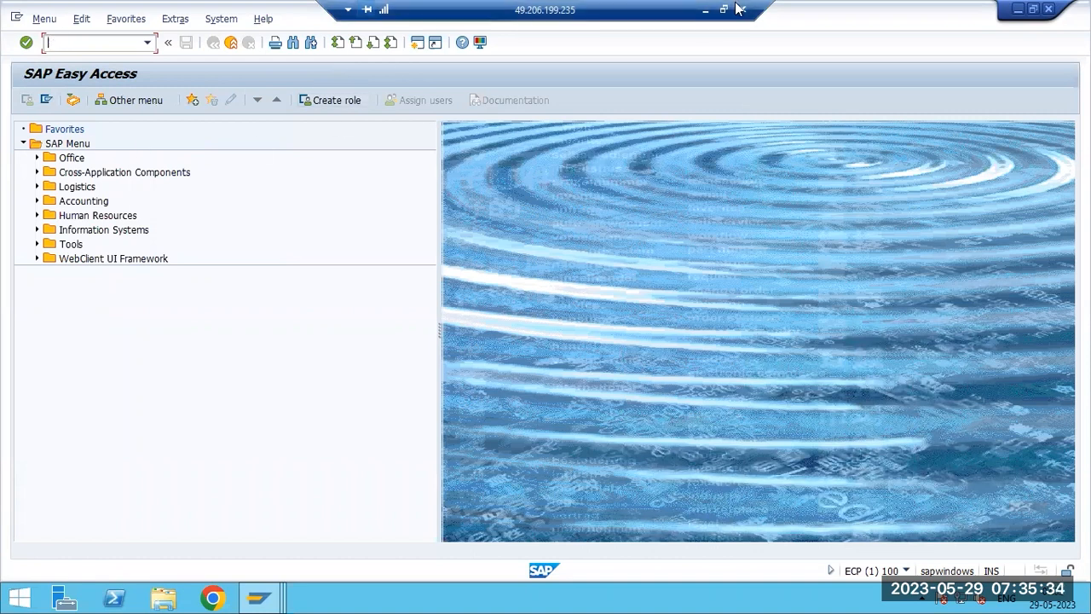
# - Append a dash after ST06 in the Paint notes and return to the remote session
pyautogui.click(704, 15)
pyautogui.write('-')
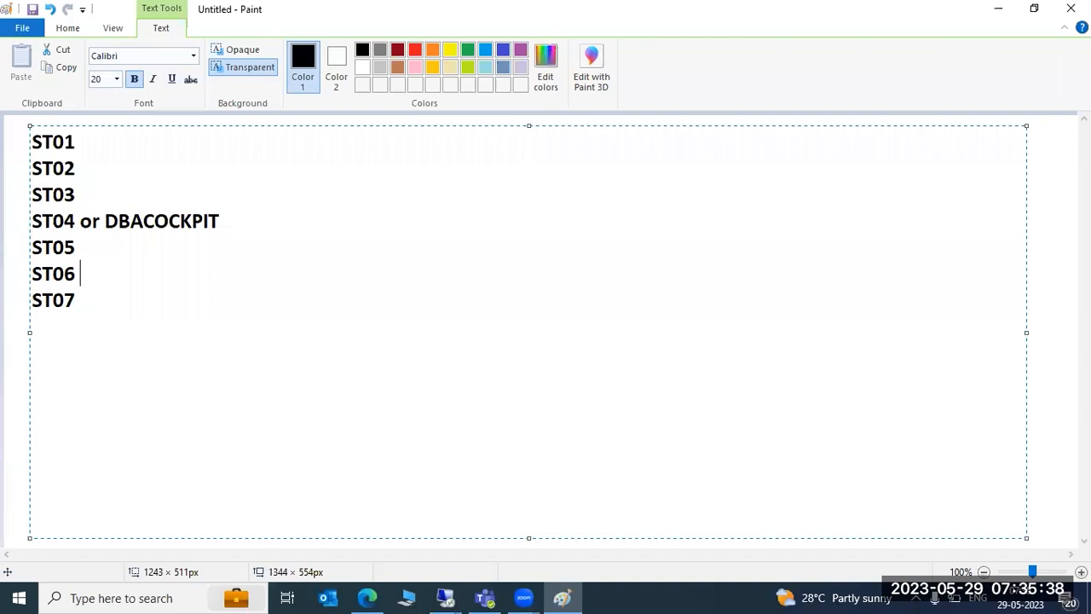
pyautogui.click(445, 596)
pyautogui.click(505, 522)
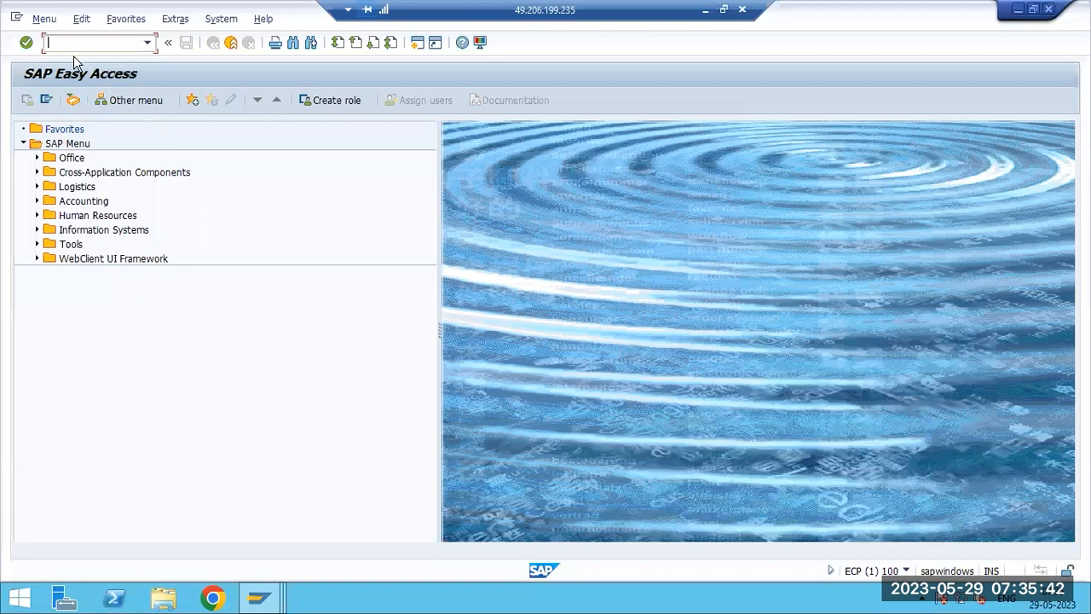
# - Open transaction ST06 to show the operating system monitor
pyautogui.write('st06')
pyautogui.press('Return')
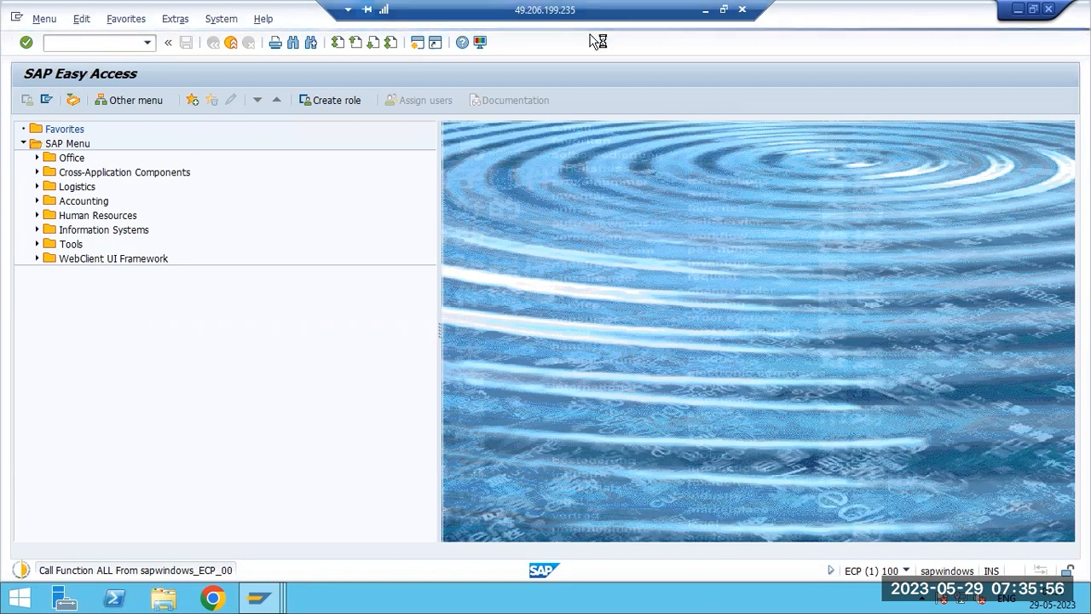
pyautogui.click(705, 10)
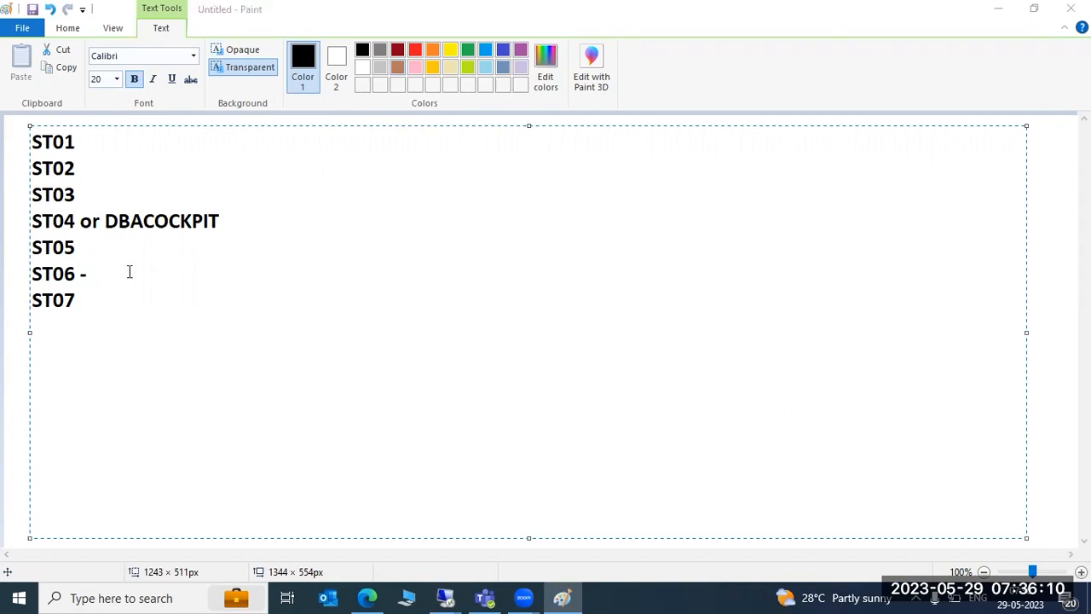
pyautogui.moveTo(445, 596)
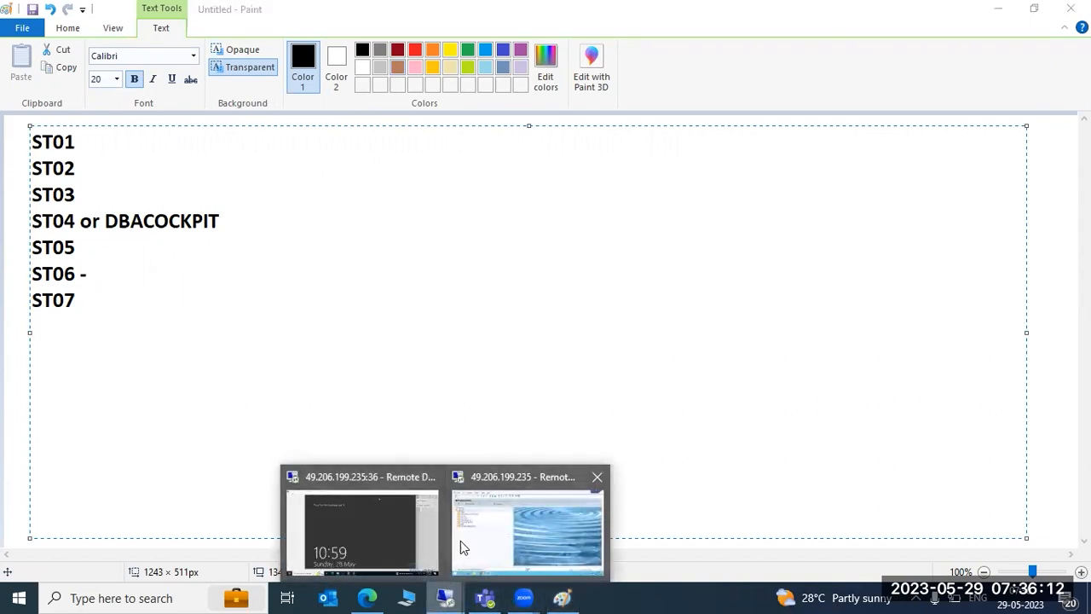
pyautogui.click(510, 514)
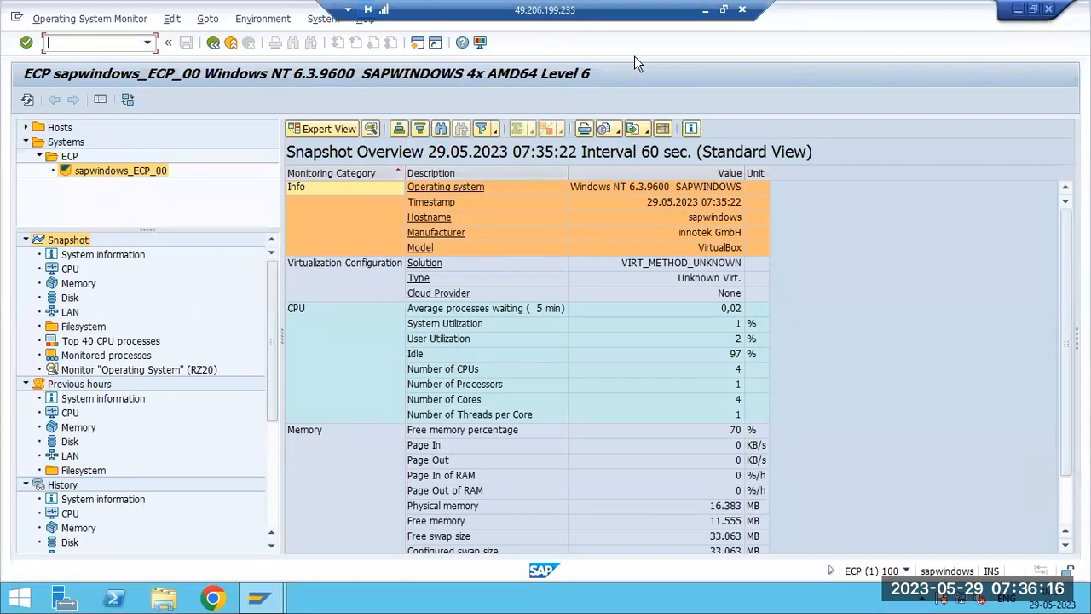
# - Examine the snapshot overview's system info and CPU utilization values
pyautogui.click(641, 187)
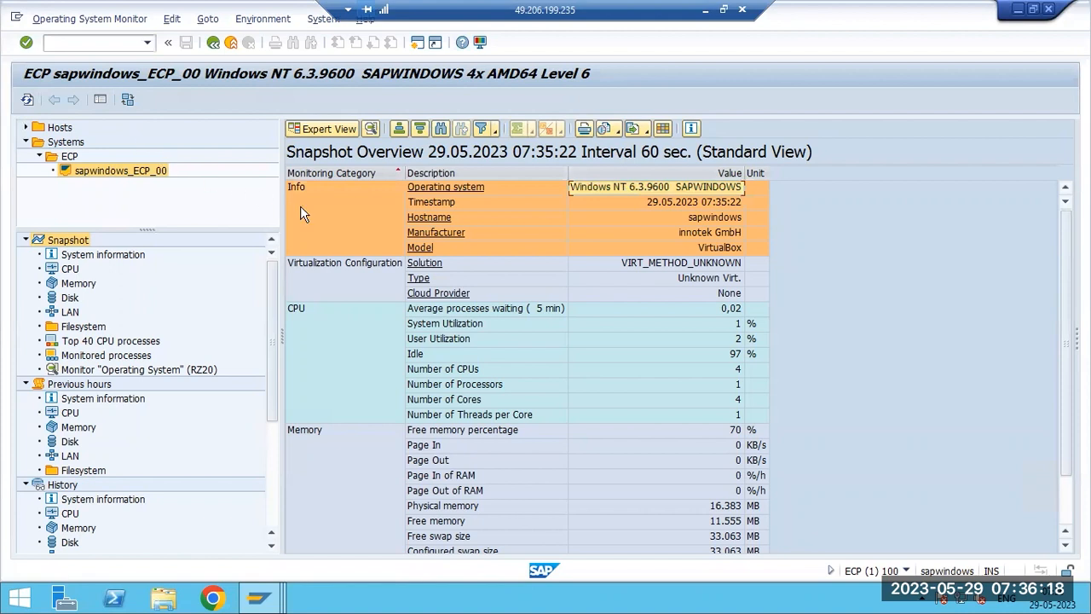
pyautogui.click(646, 202)
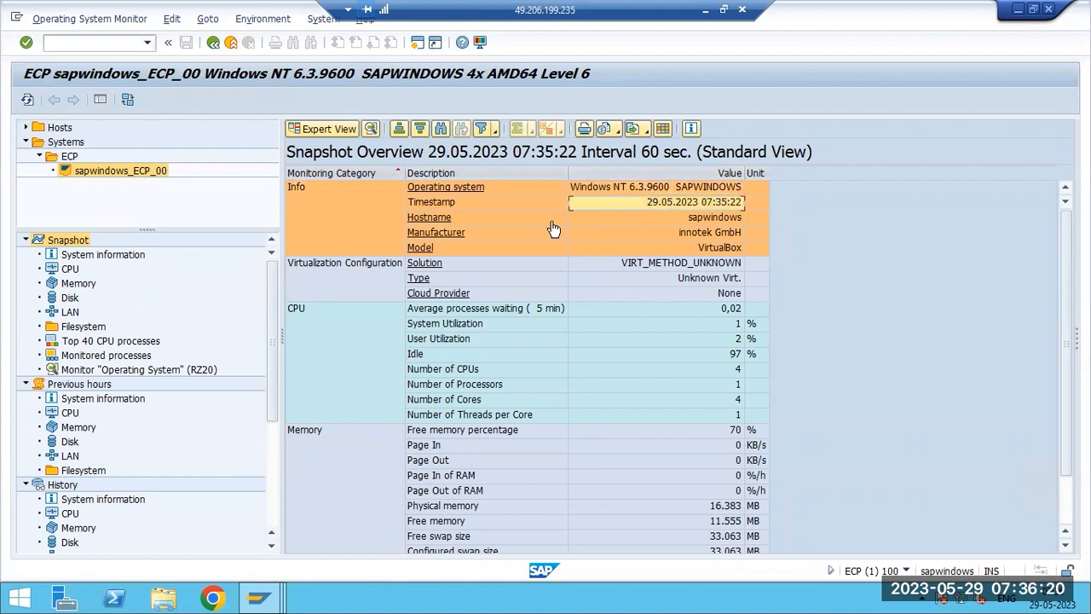
pyautogui.click(662, 219)
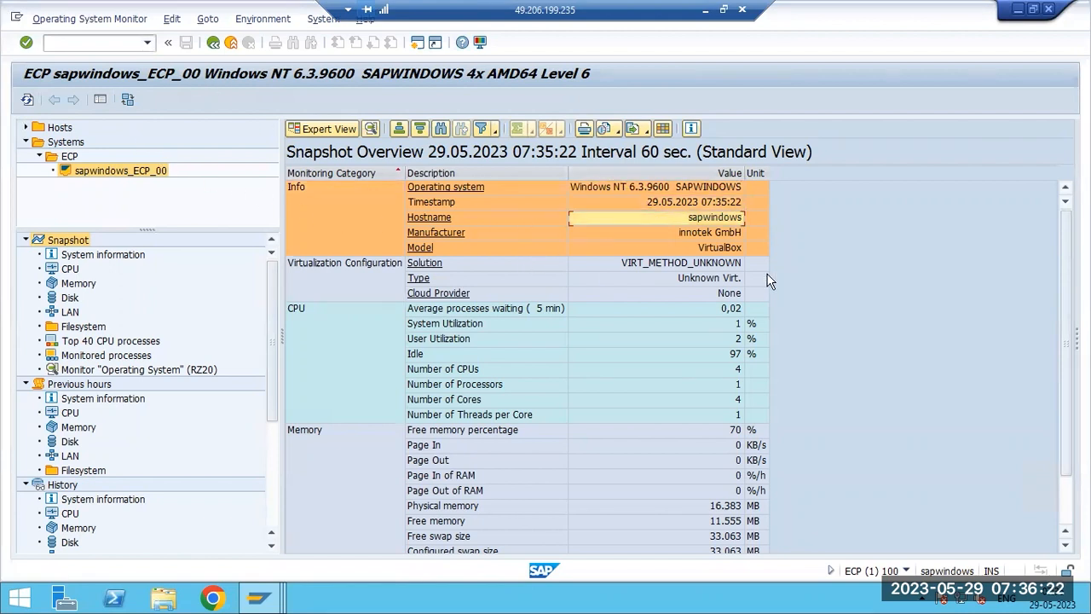
pyautogui.click(707, 355)
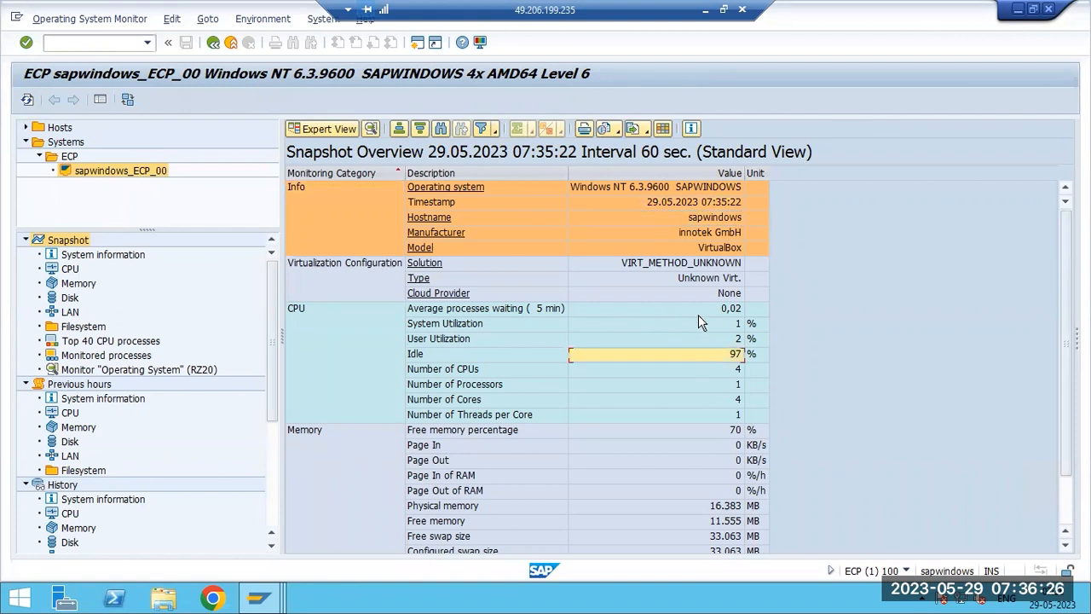
pyautogui.click(641, 312)
pyautogui.click(634, 325)
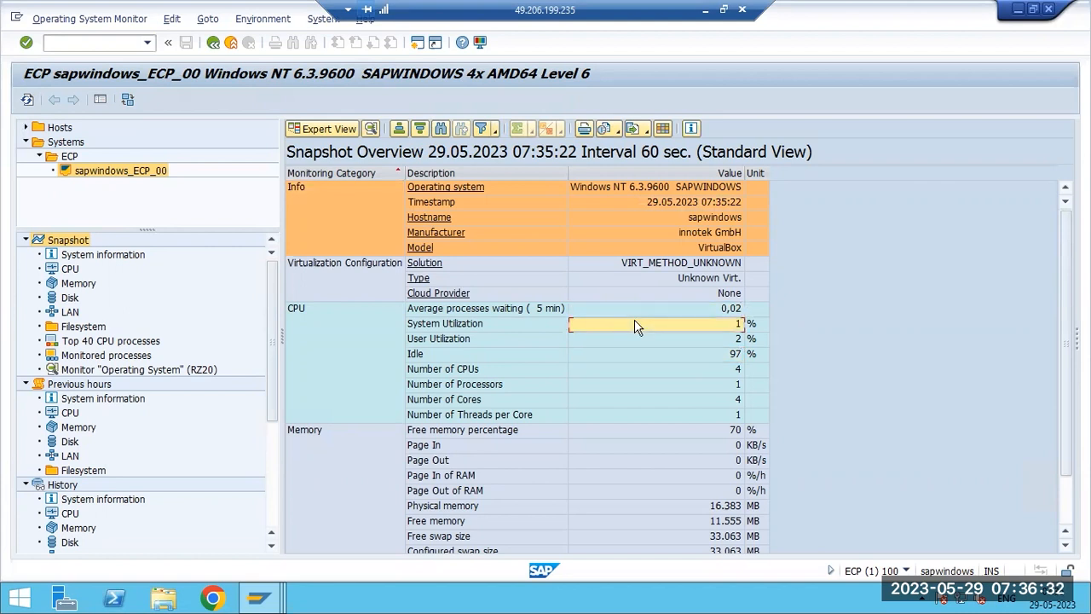
pyautogui.click(634, 339)
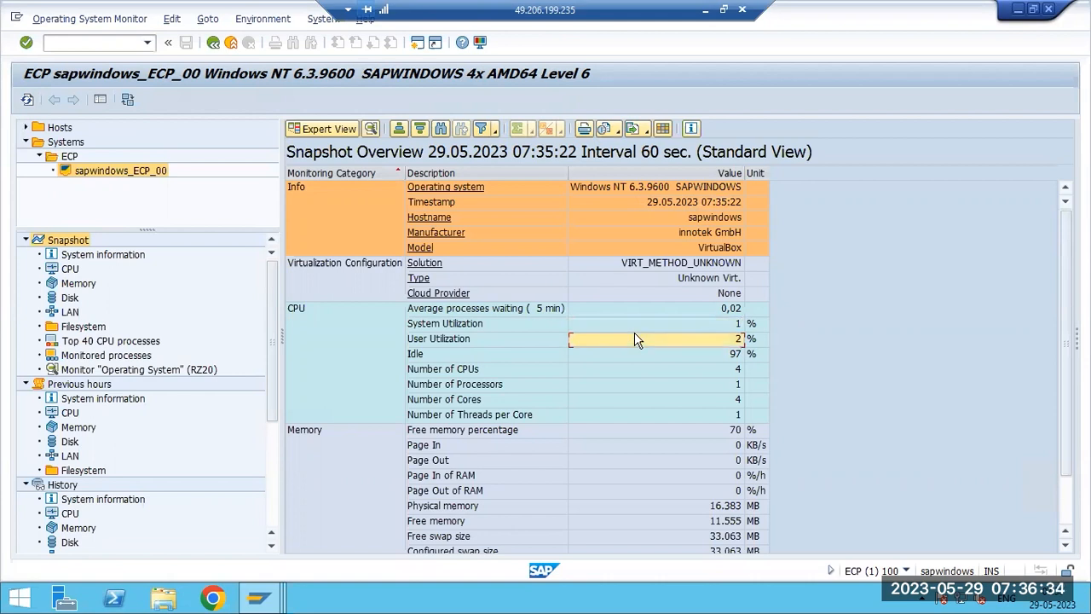
pyautogui.click(634, 355)
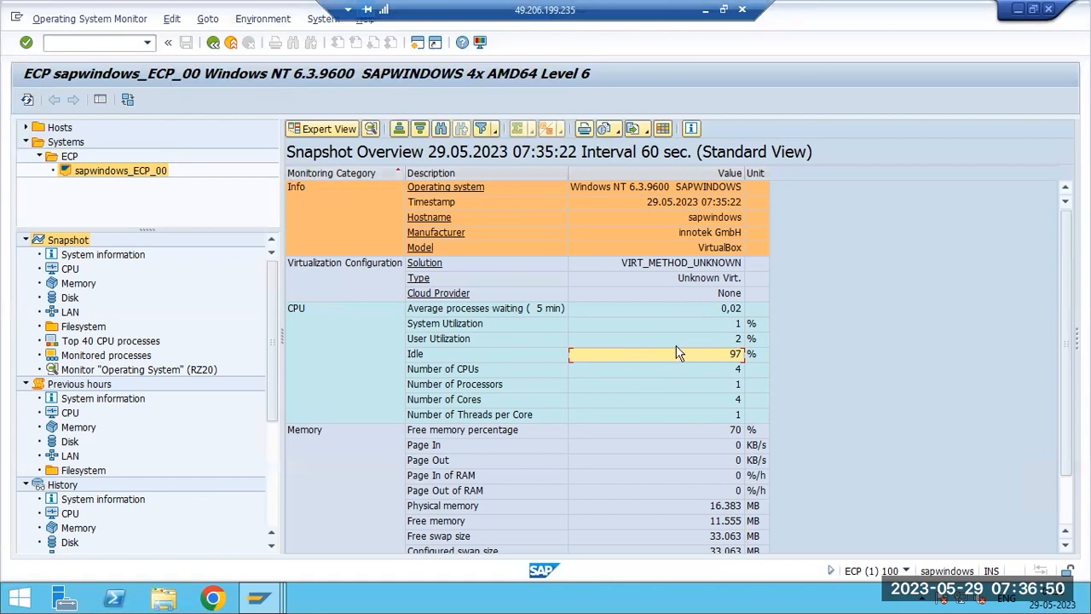
# - Examine the CPU utilization, processor, core, thread and memory values in the snapshot overview
pyautogui.click(719, 341)
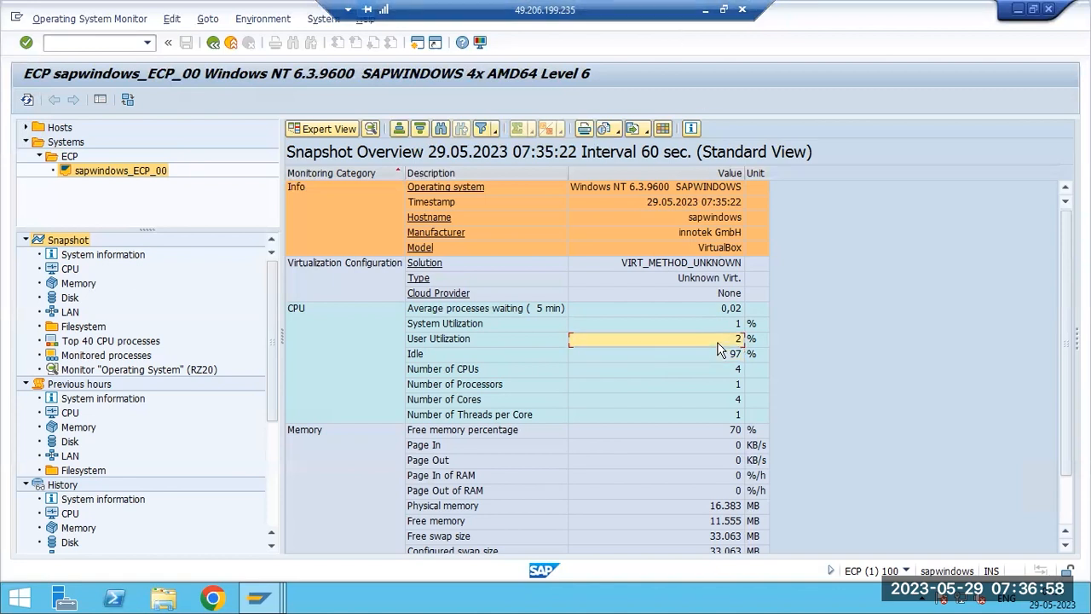
pyautogui.click(708, 324)
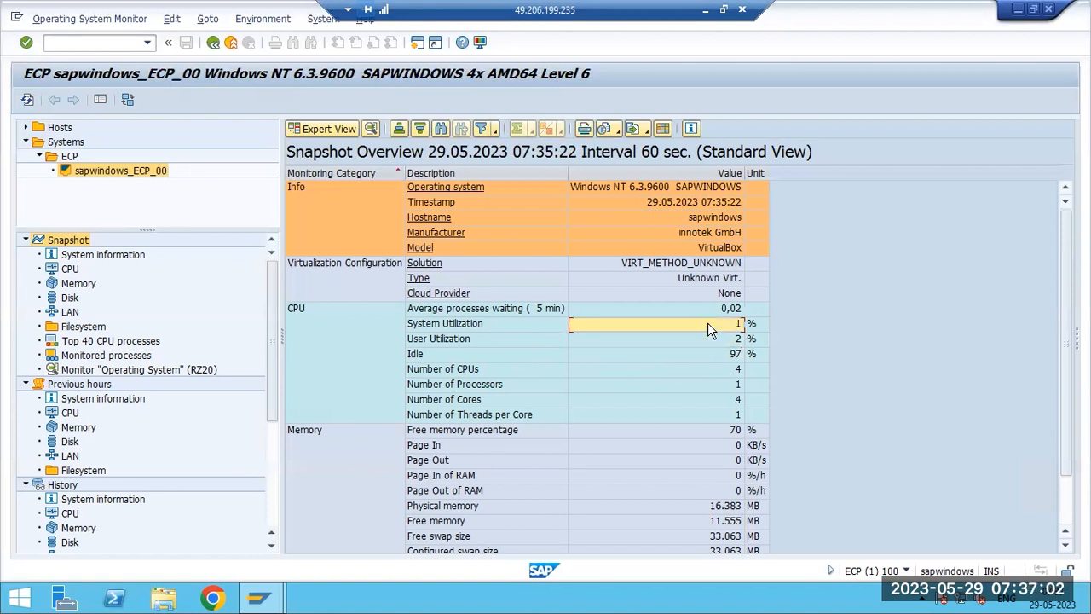
pyautogui.click(718, 356)
pyautogui.click(717, 372)
pyautogui.click(709, 384)
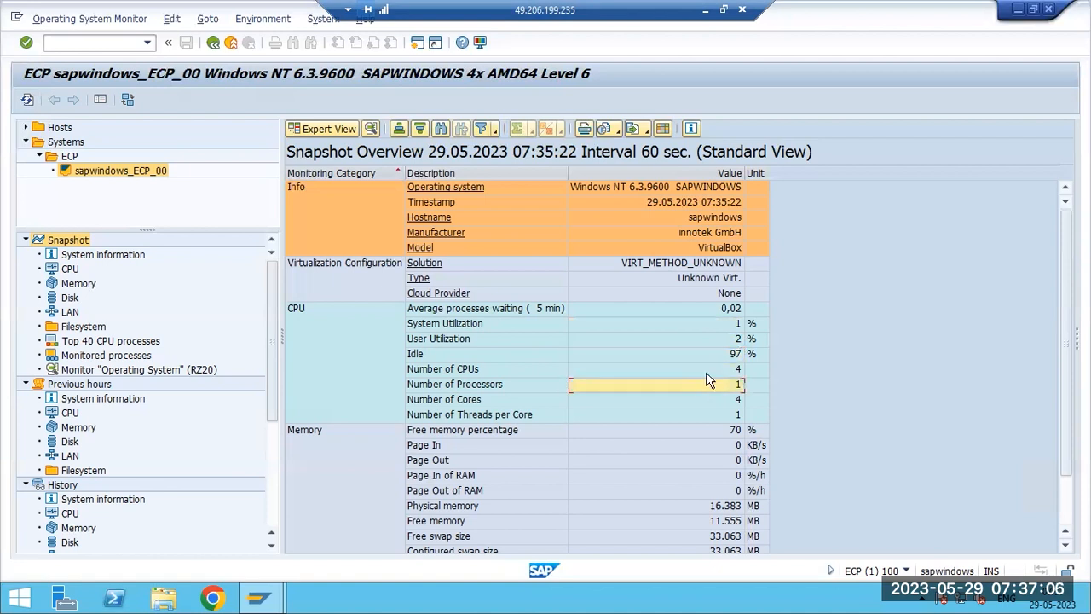
pyautogui.click(692, 404)
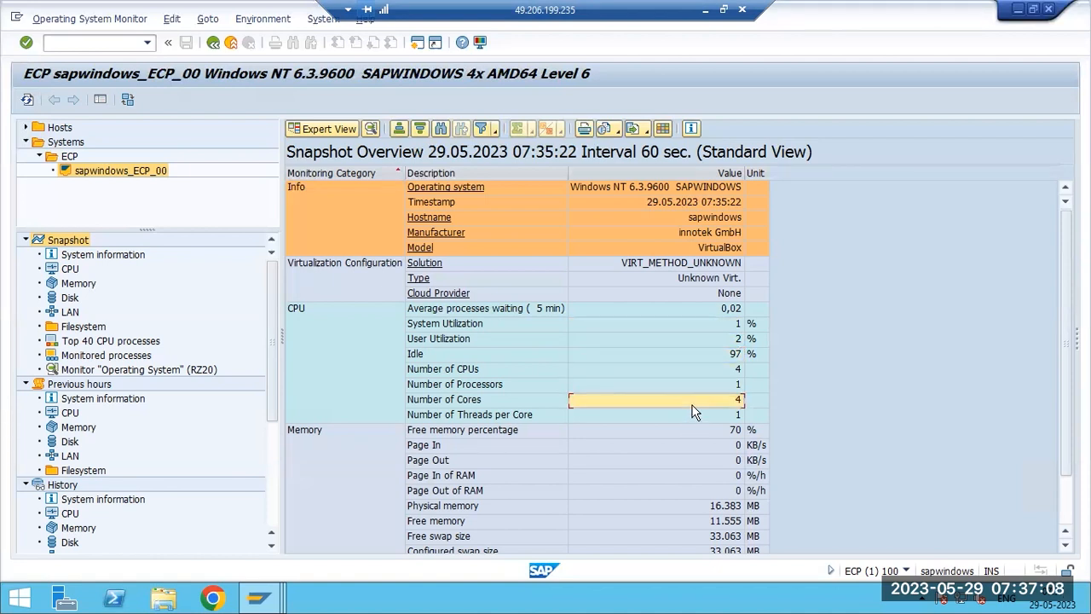
pyautogui.click(694, 416)
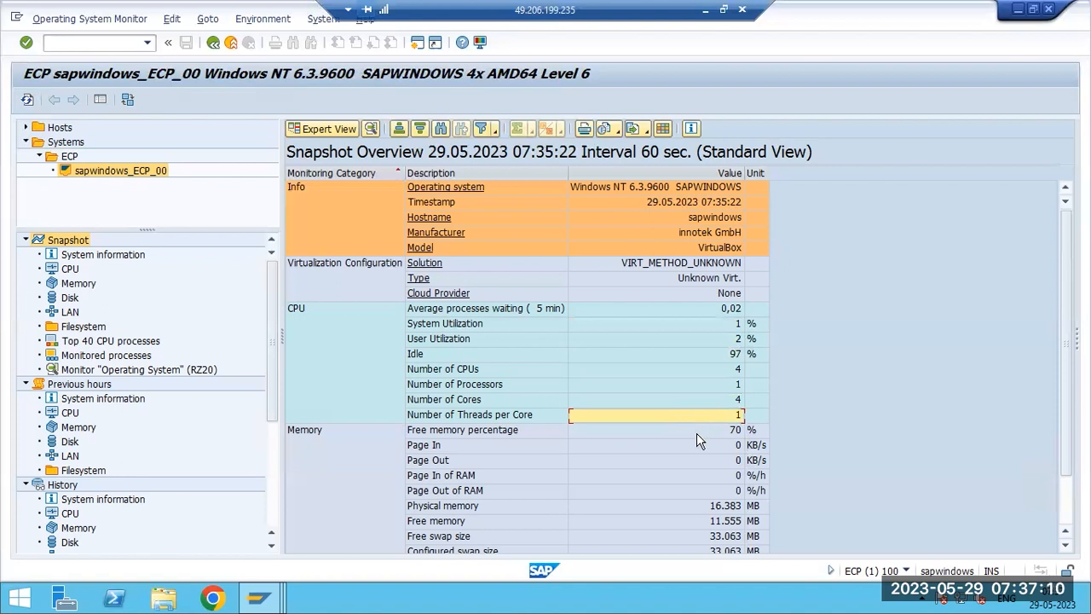
pyautogui.click(697, 431)
pyautogui.scroll(-2, 696, 433)
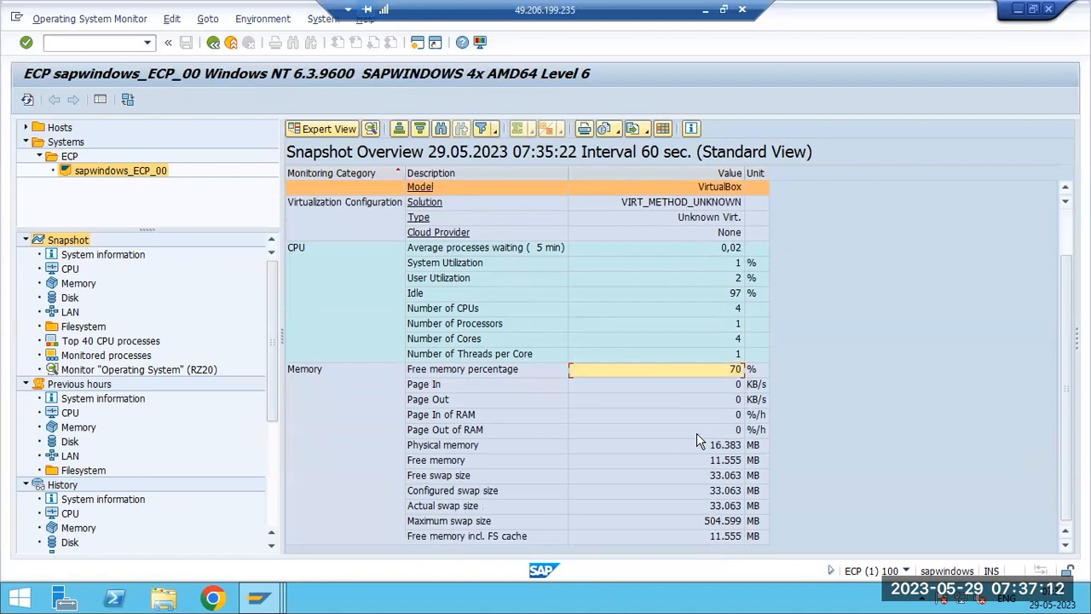
pyautogui.scroll(2, 696, 435)
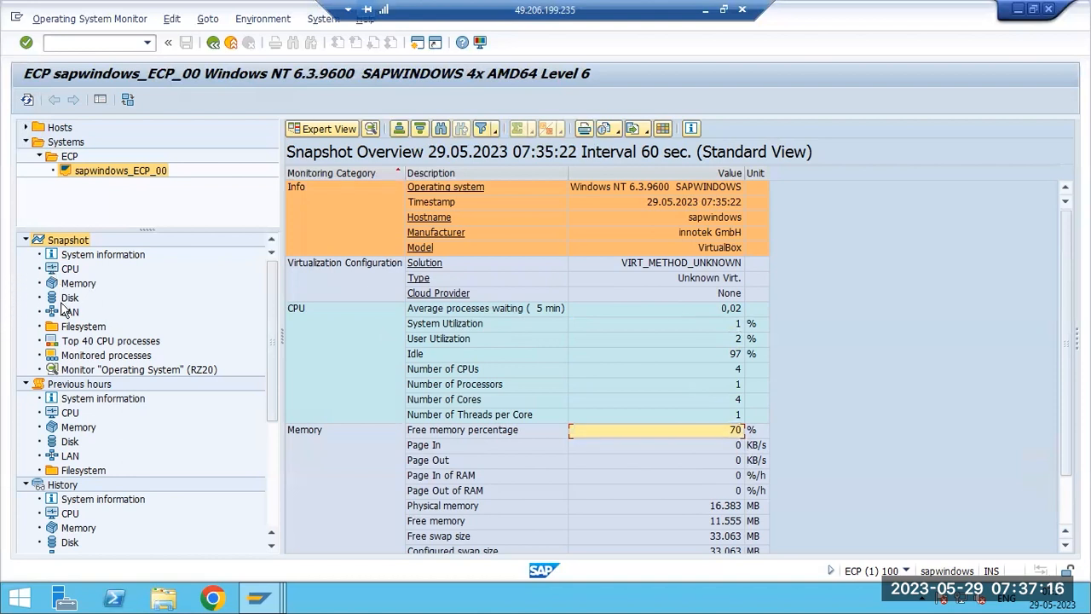
# - Open the previous hours CPU view and inspect its hourly rows
pyautogui.click(70, 414)
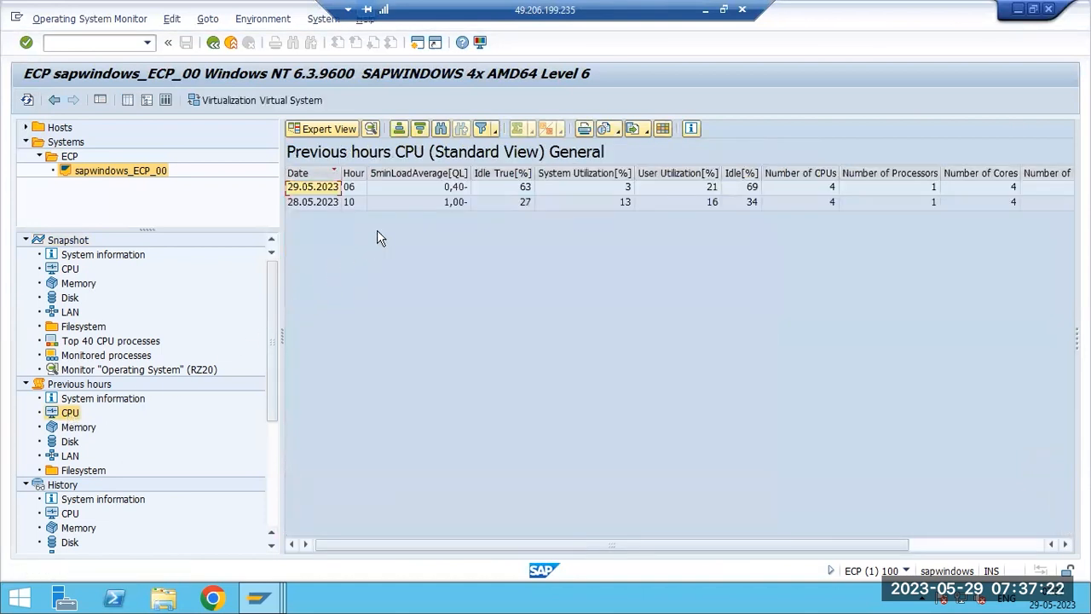
pyautogui.click(331, 205)
pyautogui.click(691, 190)
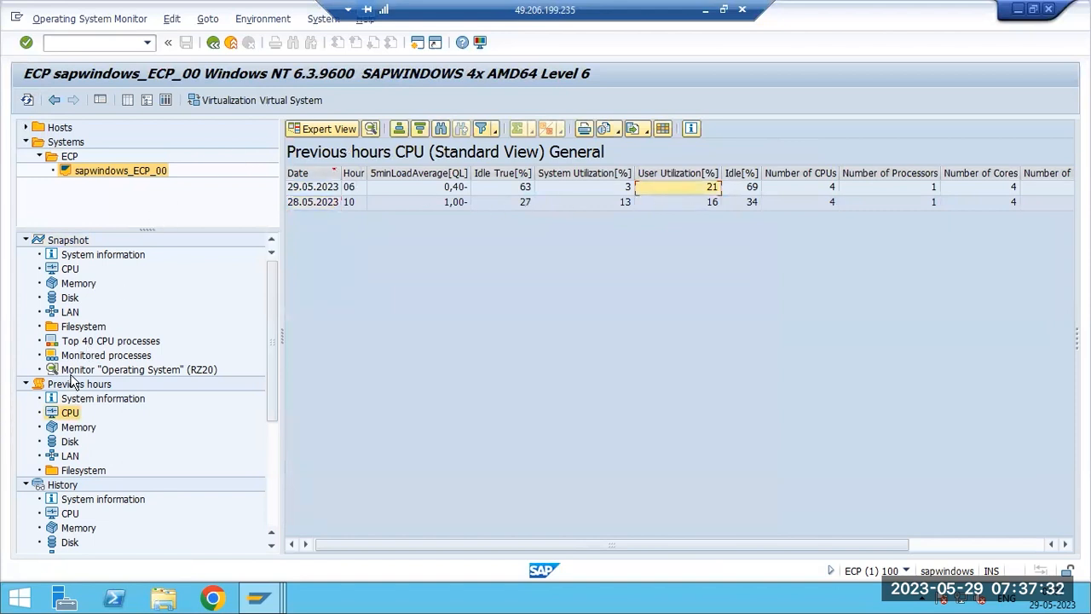
# - Open the Top 40 CPU processes snapshot and browse the process list
pyautogui.click(83, 345)
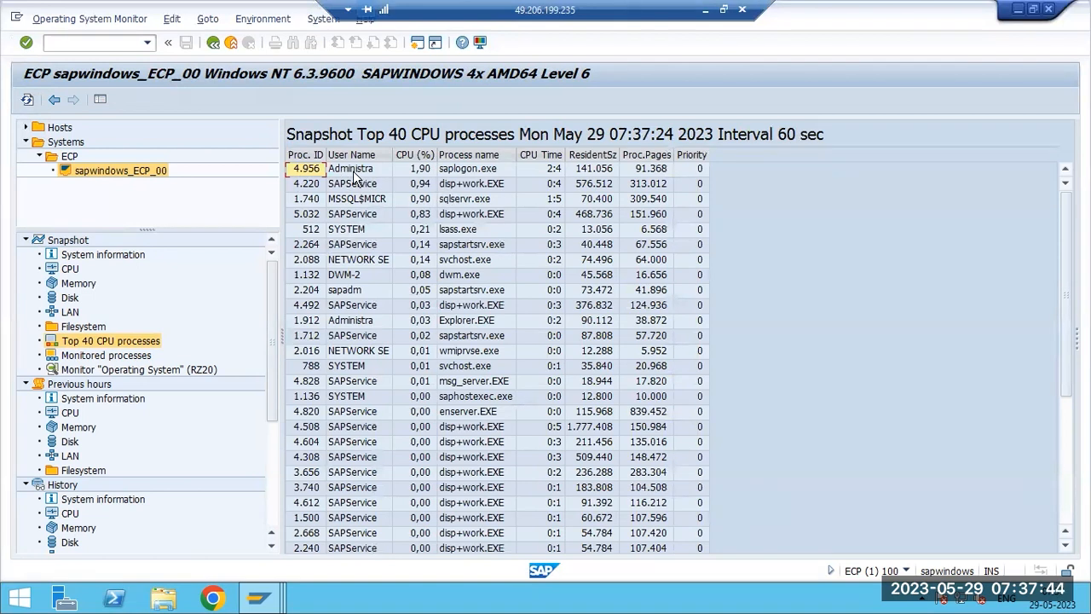
pyautogui.click(464, 173)
pyautogui.click(271, 594)
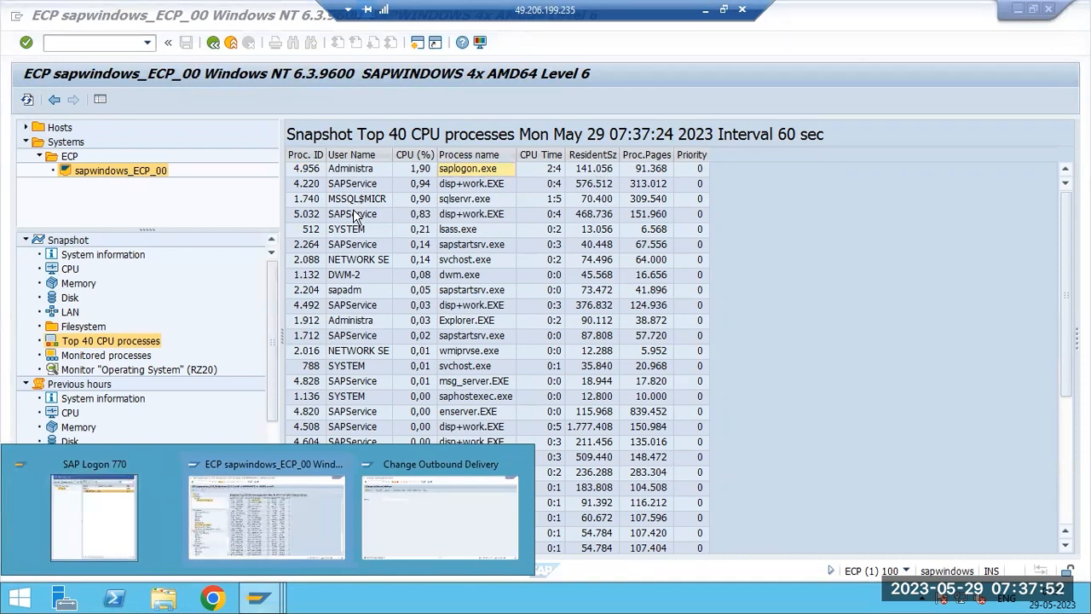
pyautogui.click(358, 276)
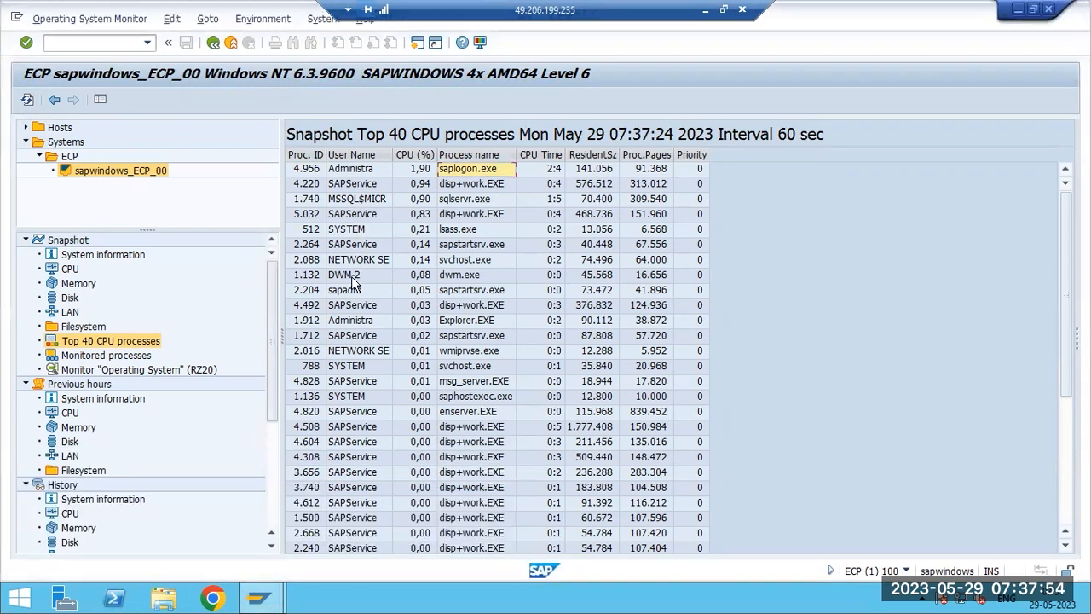
pyautogui.scroll(-5, 358, 441)
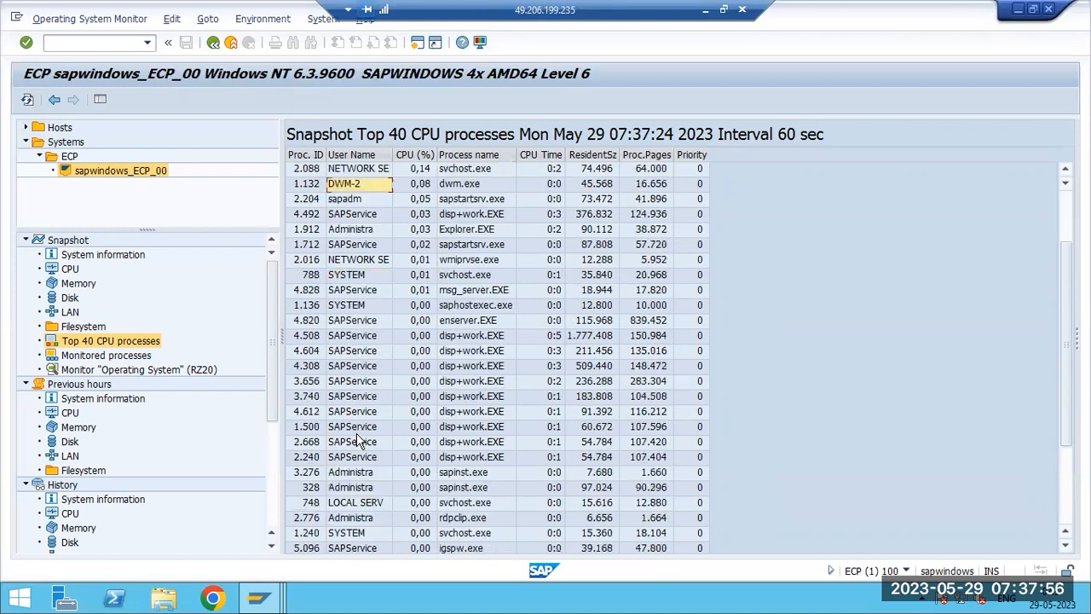
pyautogui.scroll(5, 358, 440)
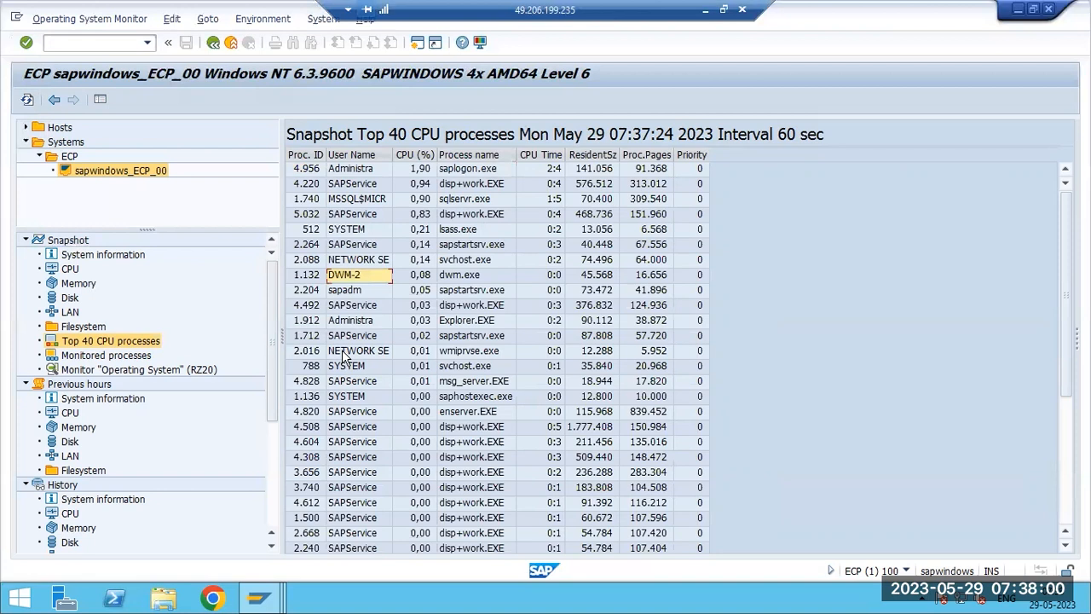
# - Browse the CPU, LAN, Disk and Memory snapshot views in the monitor tree
pyautogui.click(67, 269)
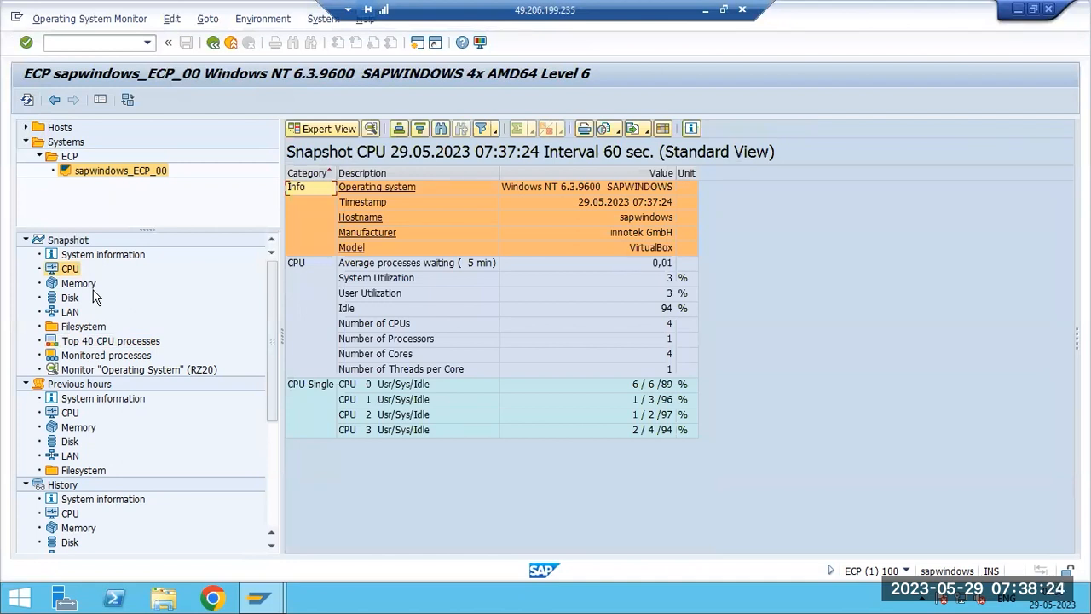
pyautogui.click(73, 313)
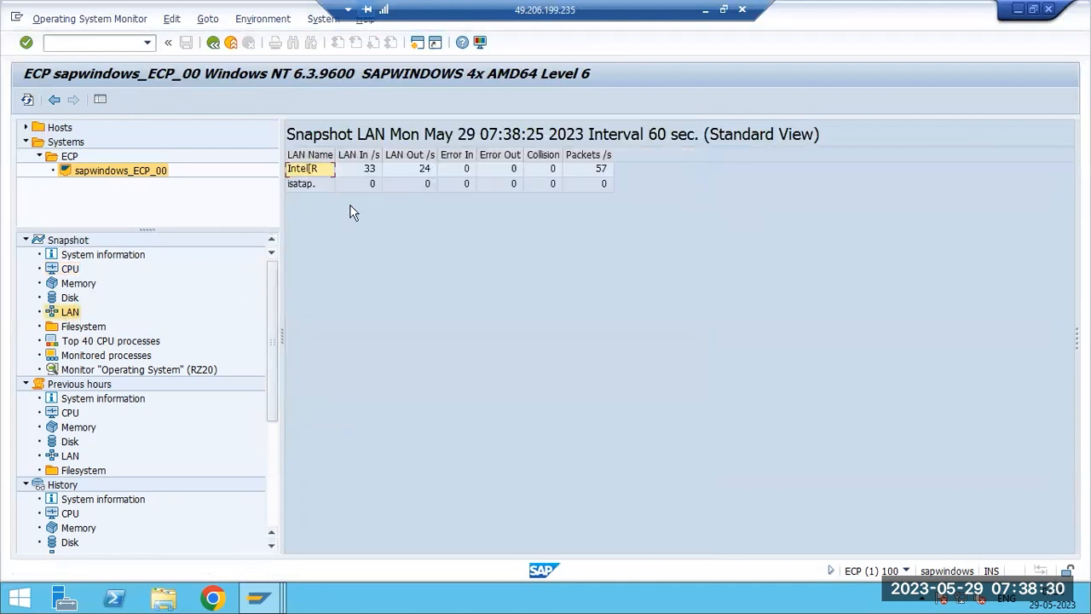
pyautogui.click(367, 172)
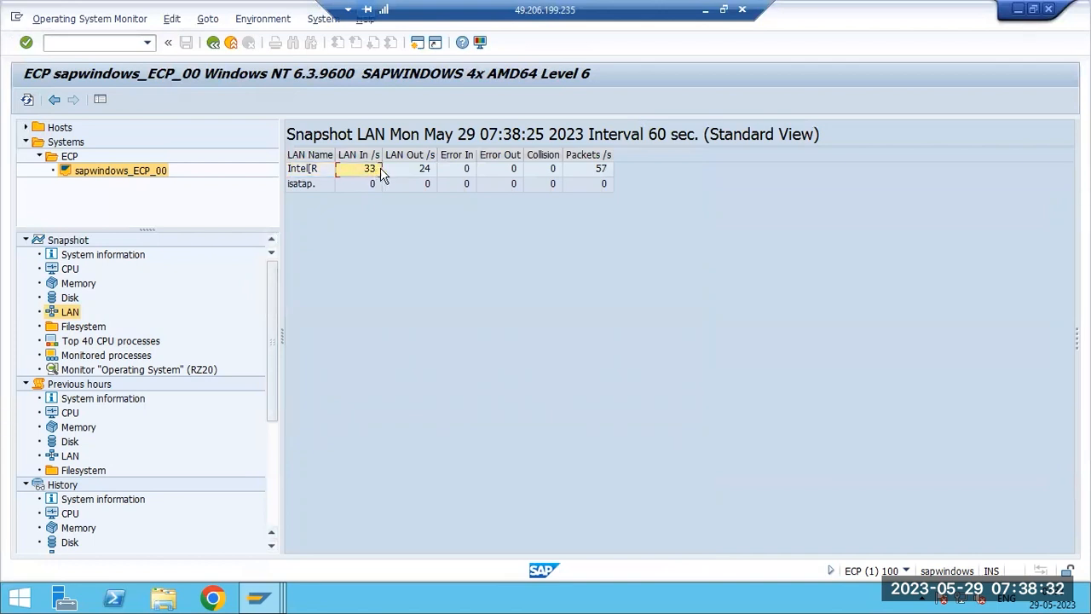
pyautogui.click(415, 170)
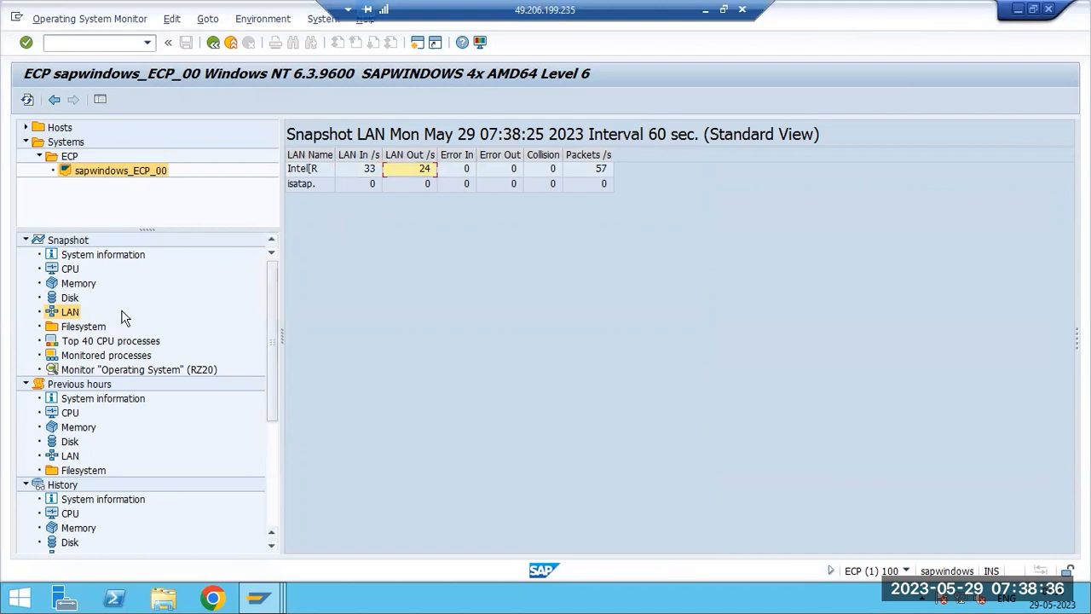
pyautogui.doubleClick(67, 298)
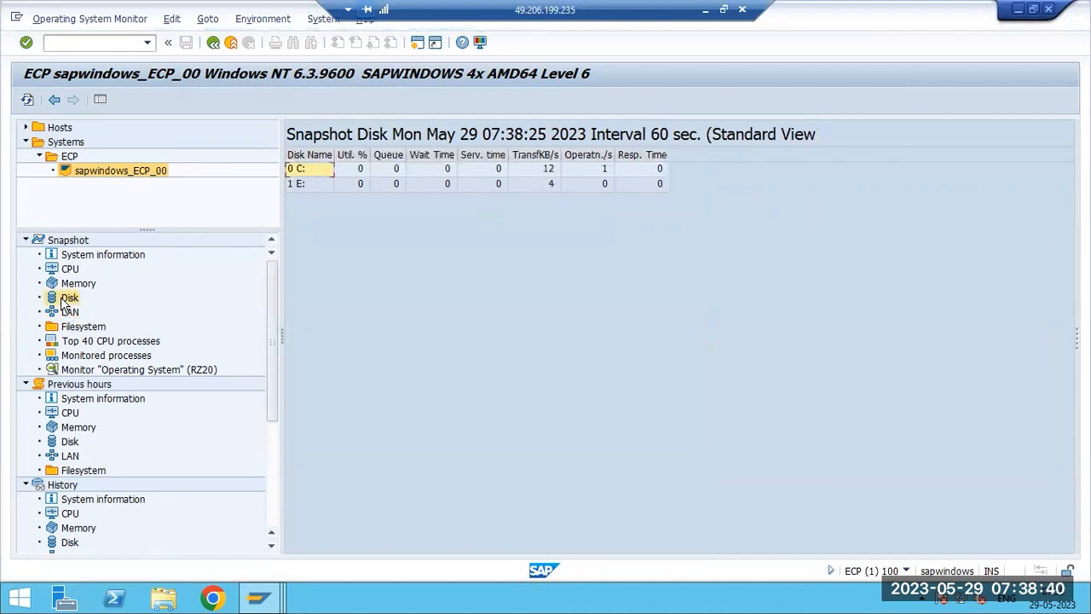
pyautogui.doubleClick(70, 286)
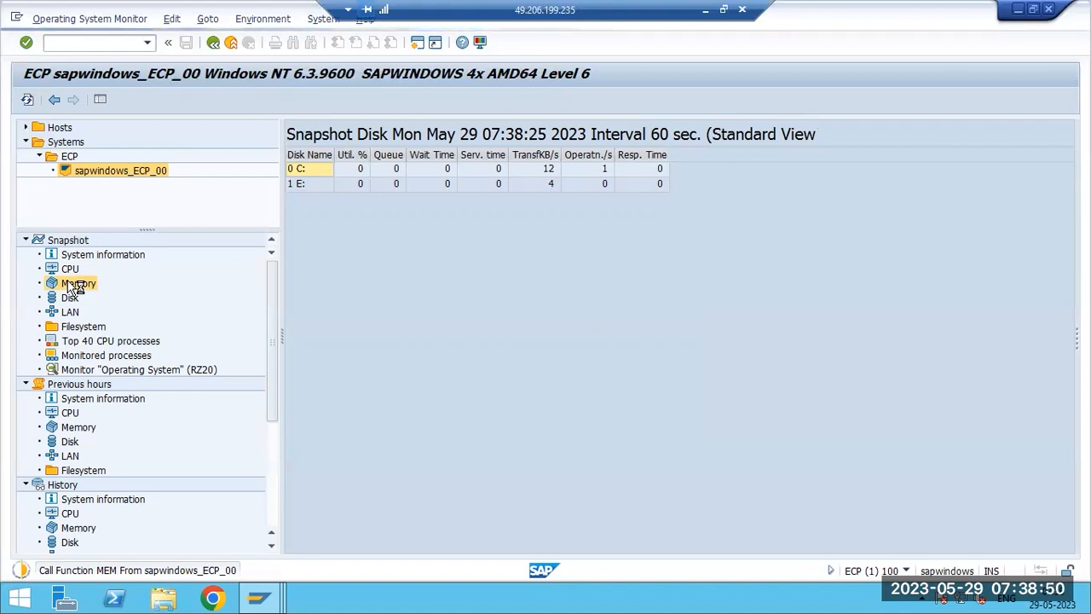
# - Open Task Manager and compare its CPU, Memory and Ethernet performance graphs
pyautogui.rightClick(473, 598)
pyautogui.click(521, 551)
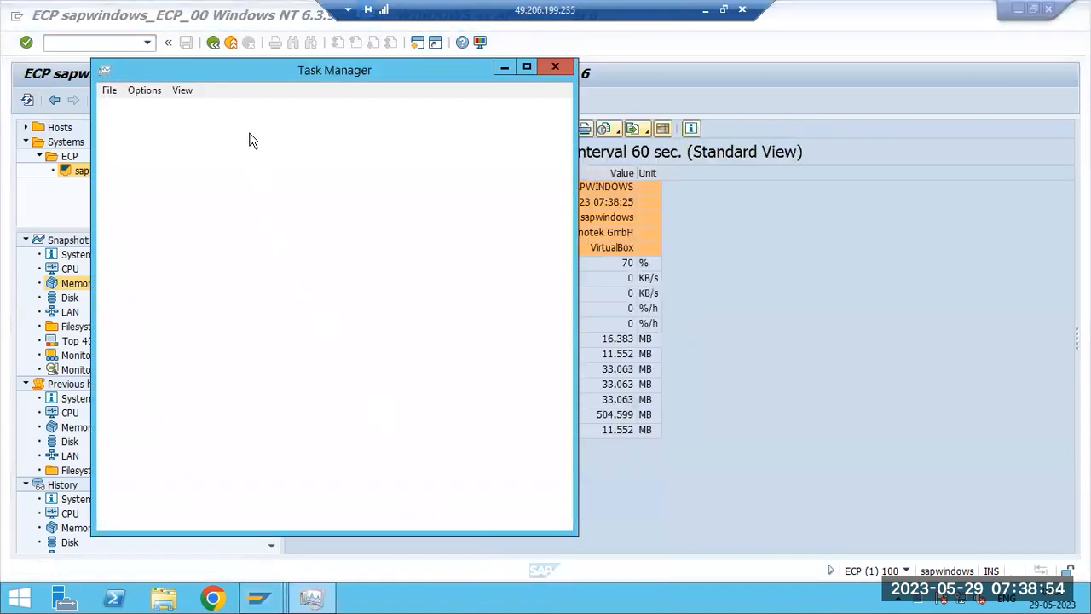
pyautogui.click(182, 114)
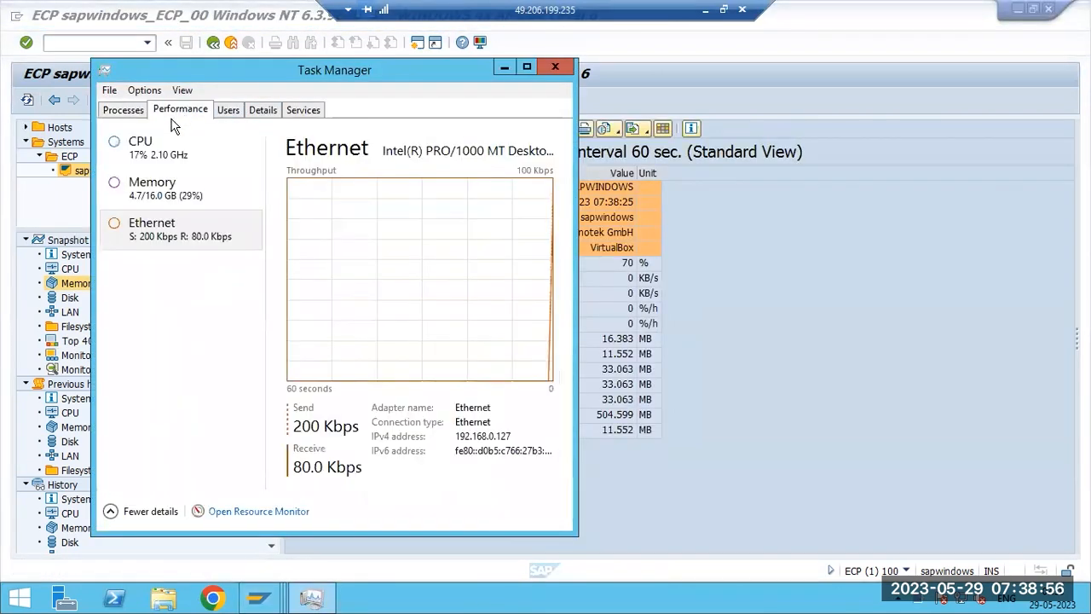
pyautogui.click(159, 157)
pyautogui.click(141, 191)
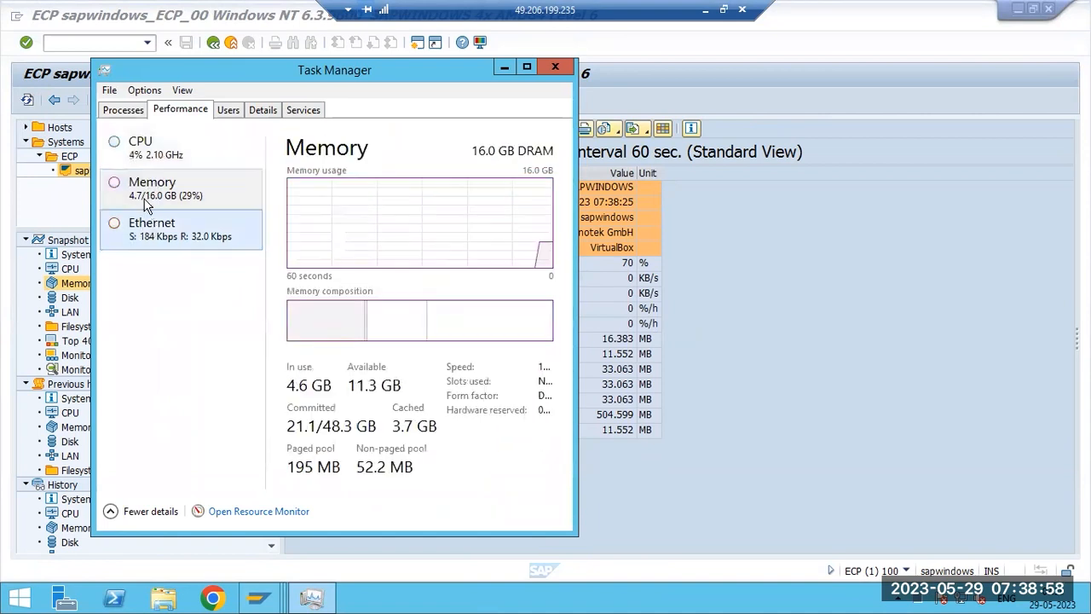
pyautogui.click(139, 152)
pyautogui.click(146, 239)
pyautogui.click(150, 190)
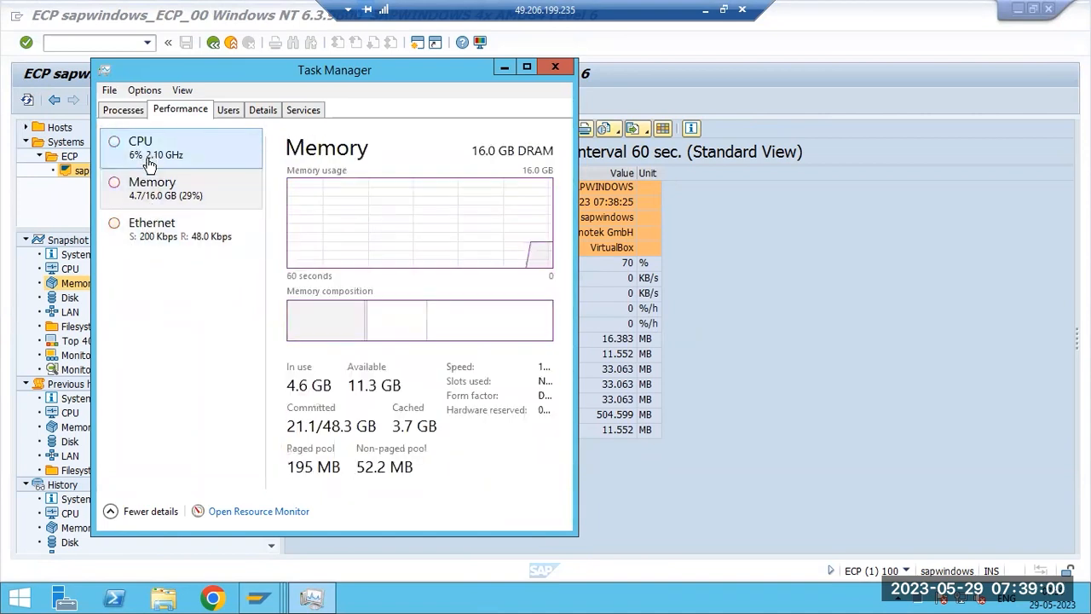
pyautogui.click(146, 226)
pyautogui.click(153, 198)
pyautogui.click(146, 153)
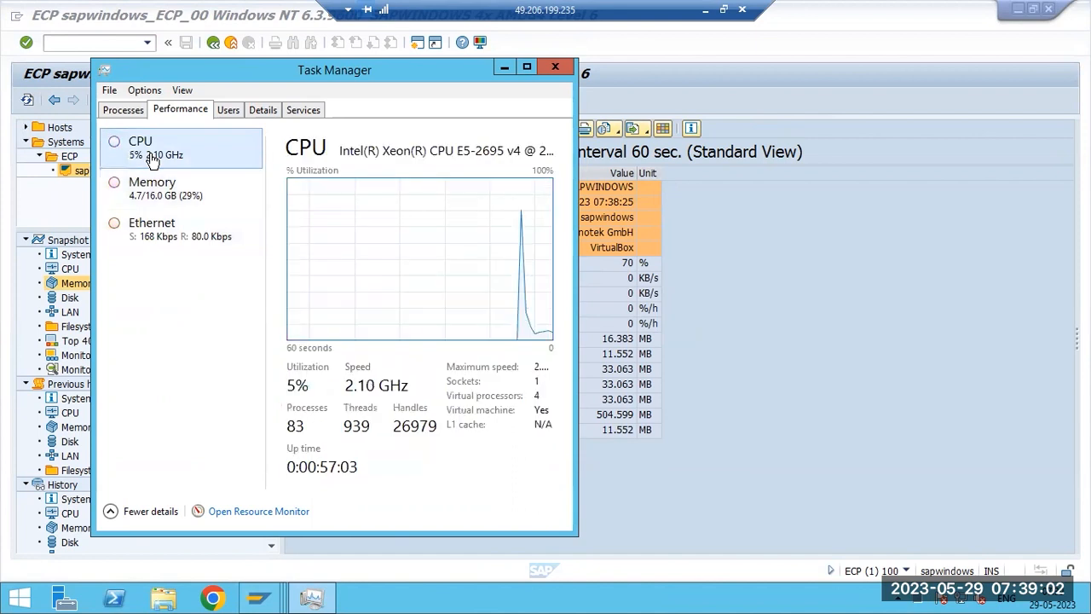
pyautogui.click(157, 234)
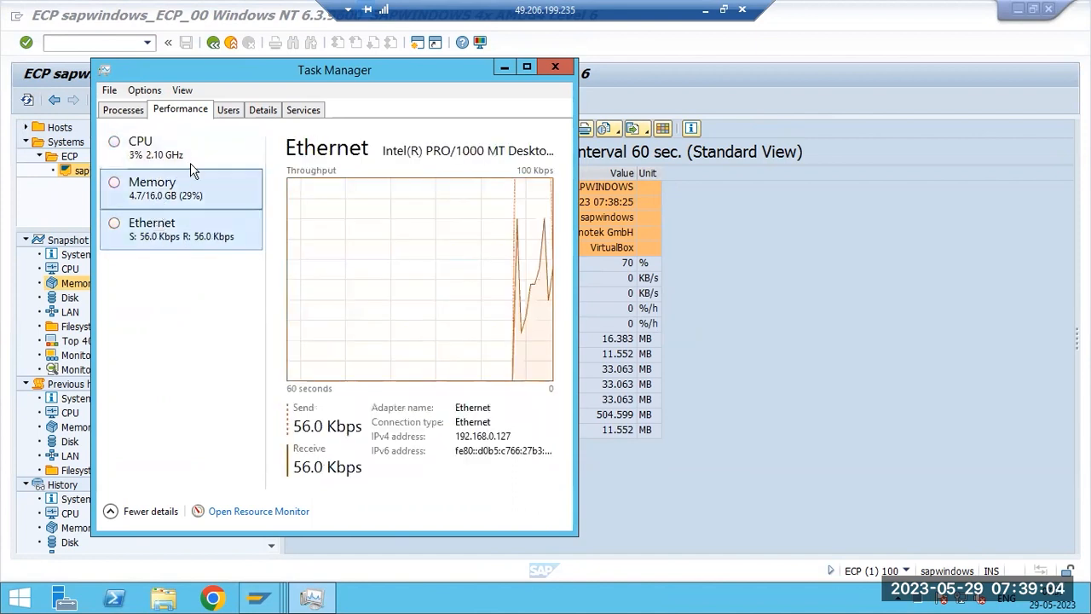
# - Sort Task Manager's process details by memory and end the sapinst.exe process tree
pyautogui.click(260, 111)
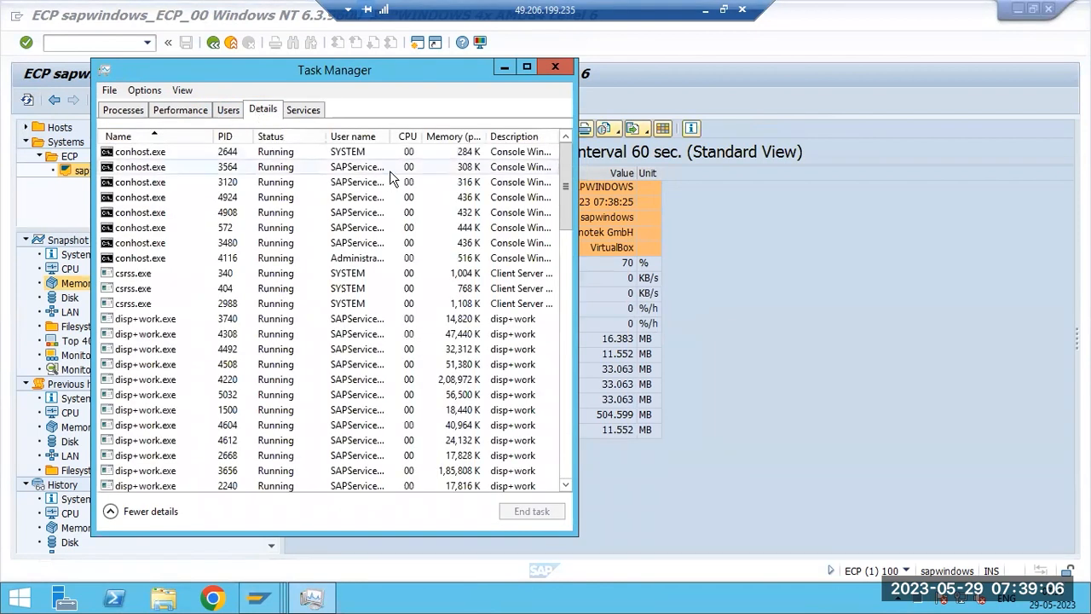
pyautogui.click(459, 138)
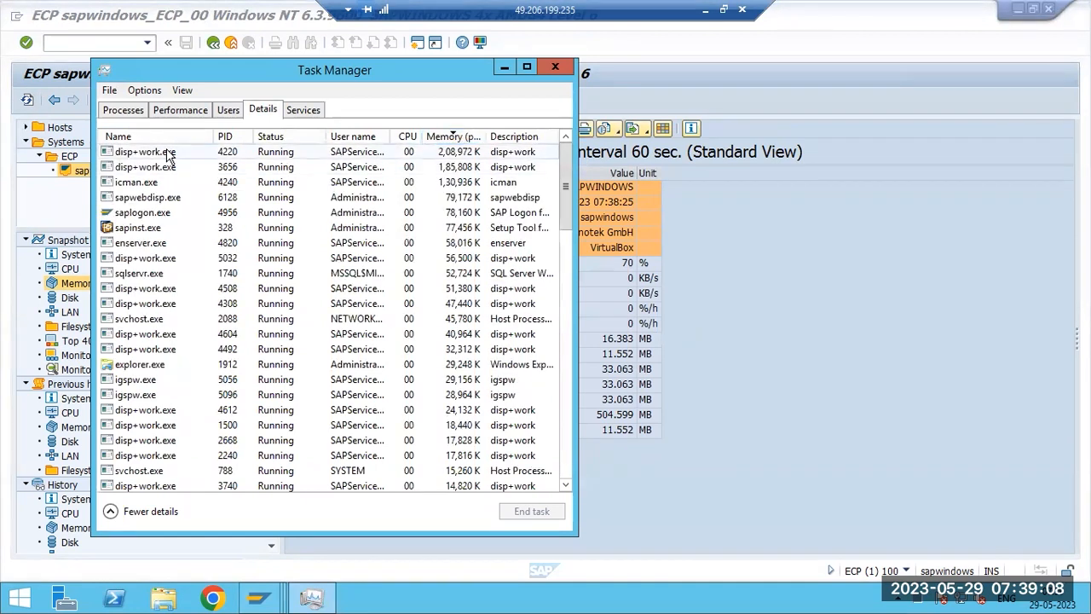
pyautogui.rightClick(163, 229)
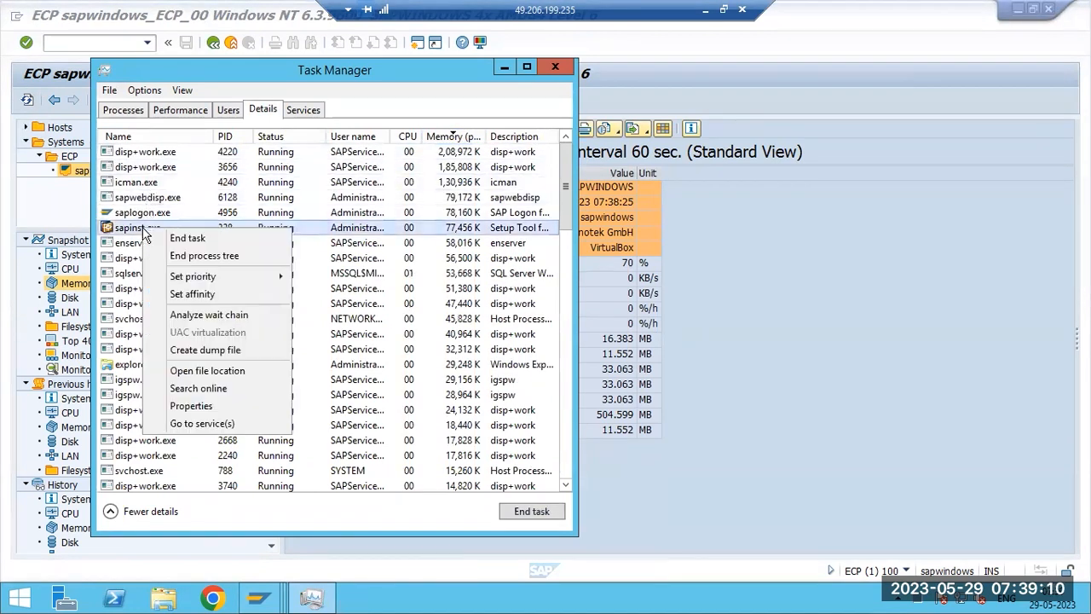
pyautogui.click(187, 257)
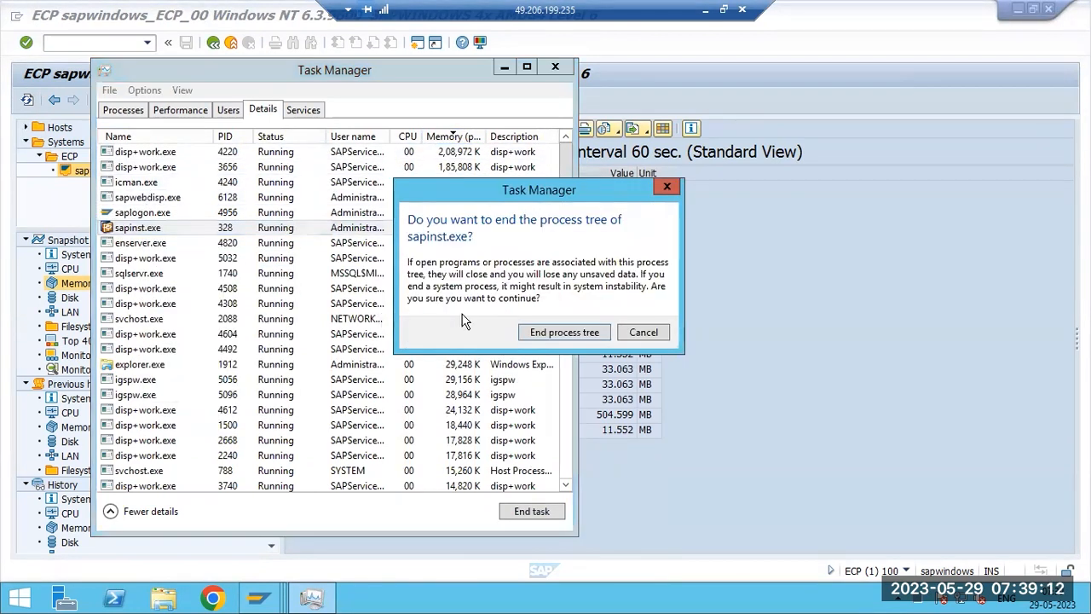
pyautogui.click(522, 332)
# - Browse Task Manager's Processes, Performance and Users tabs and close Task Manager
pyautogui.scroll(-6, 158, 332)
pyautogui.scroll(6, 164, 349)
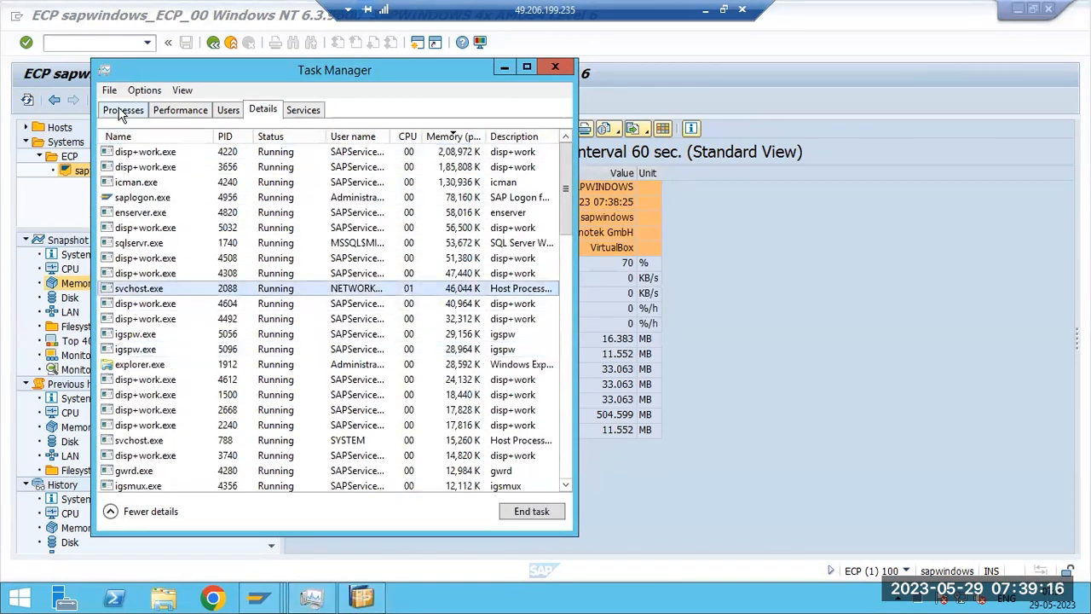
pyautogui.click(122, 110)
pyautogui.click(180, 110)
pyautogui.click(232, 112)
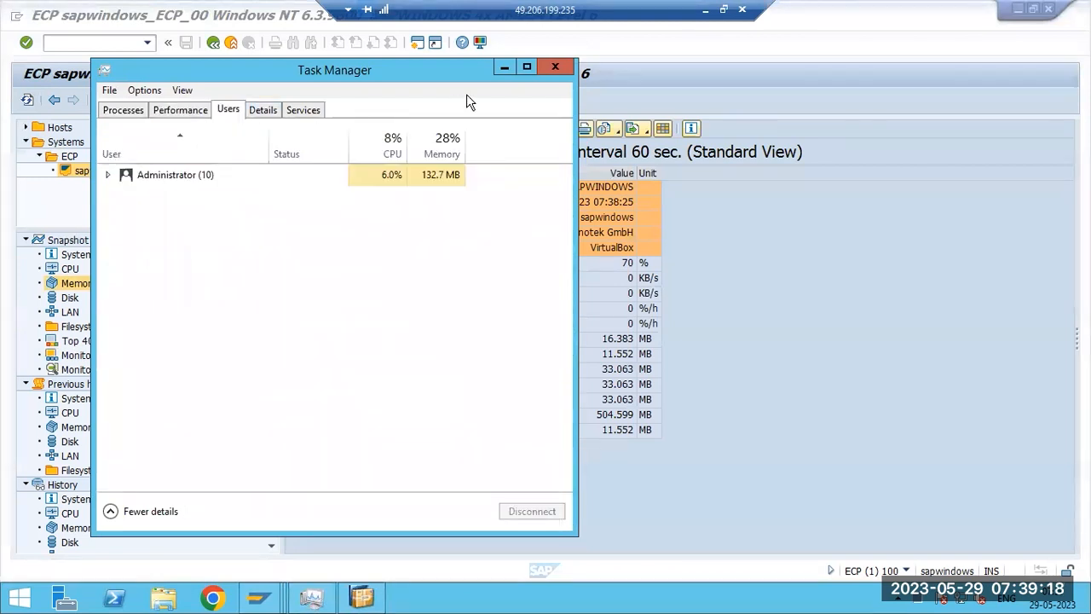
pyautogui.click(556, 66)
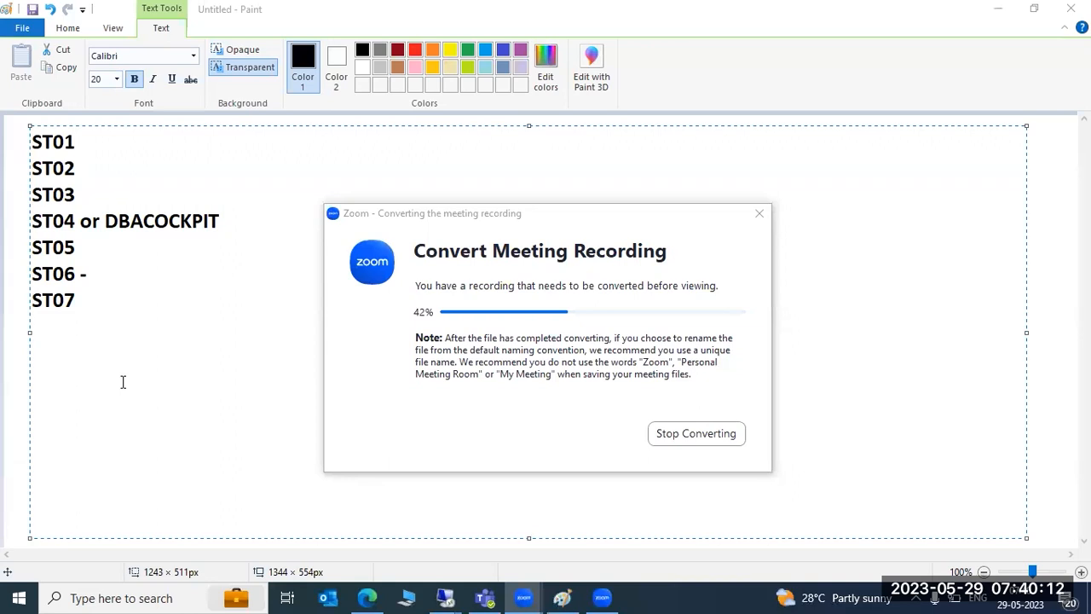
# - Glance at the Paint notes and return to the remote SAP session
pyautogui.moveTo(445, 598)
pyautogui.click(389, 525)
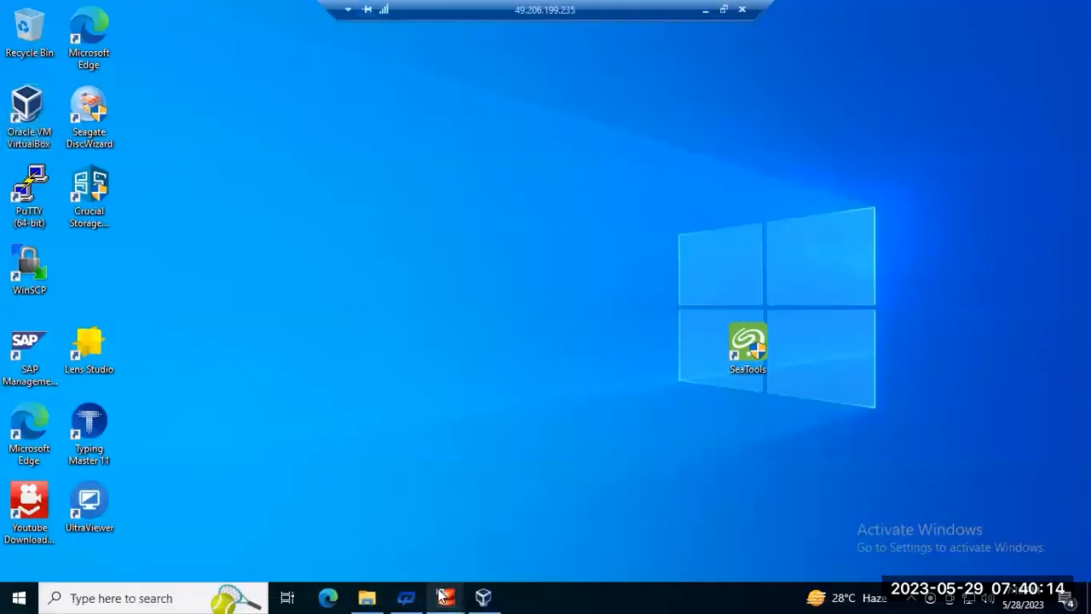
pyautogui.click(705, 10)
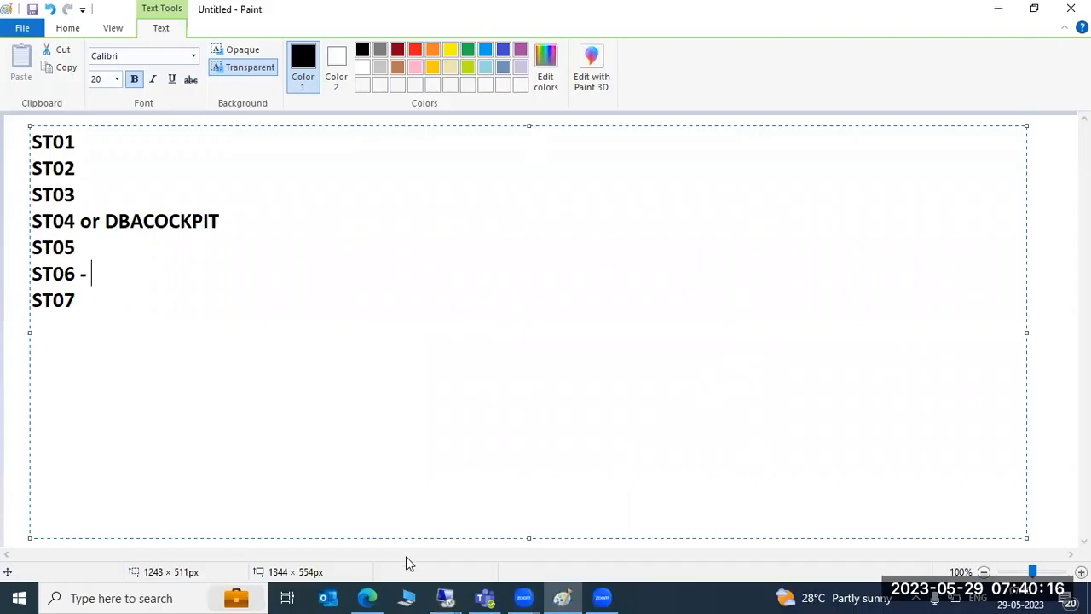
pyautogui.click(447, 597)
pyautogui.click(537, 535)
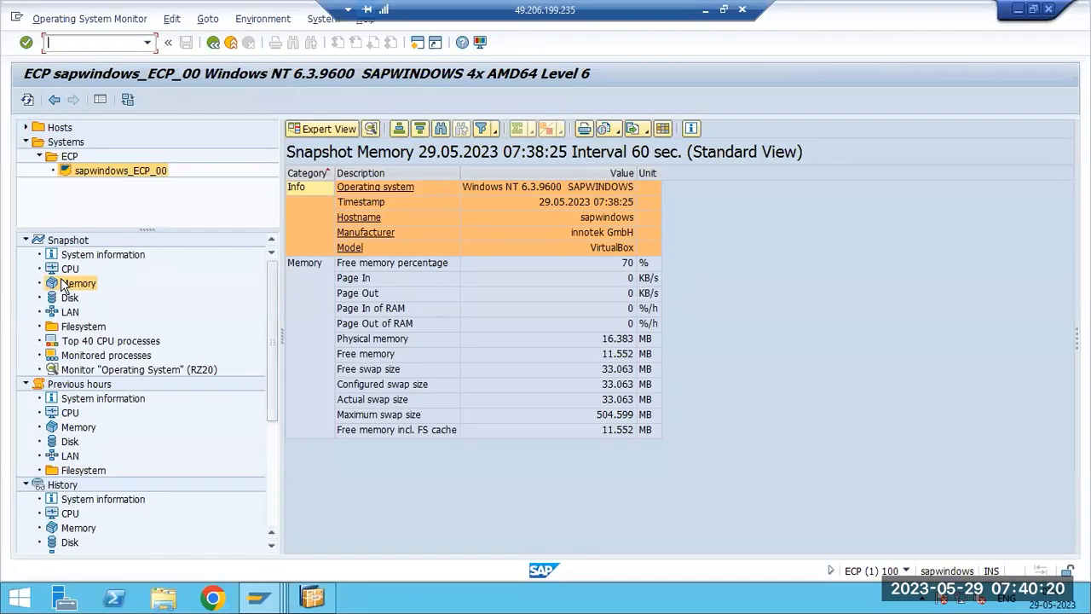
# - Open the CPU snapshot and the History Memory view in the OS monitor
pyautogui.click(70, 269)
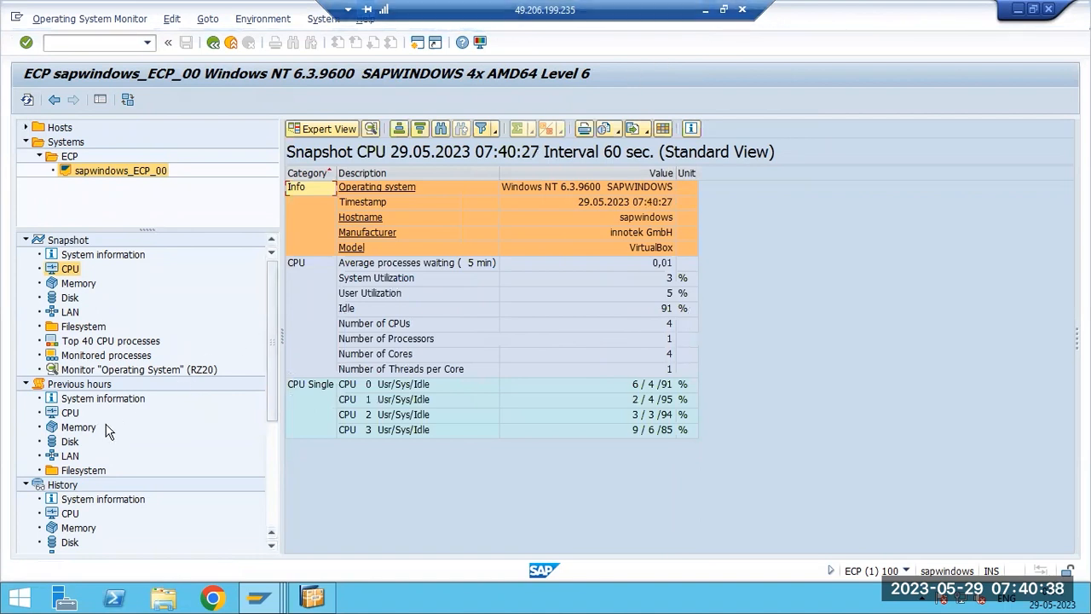
pyautogui.click(72, 530)
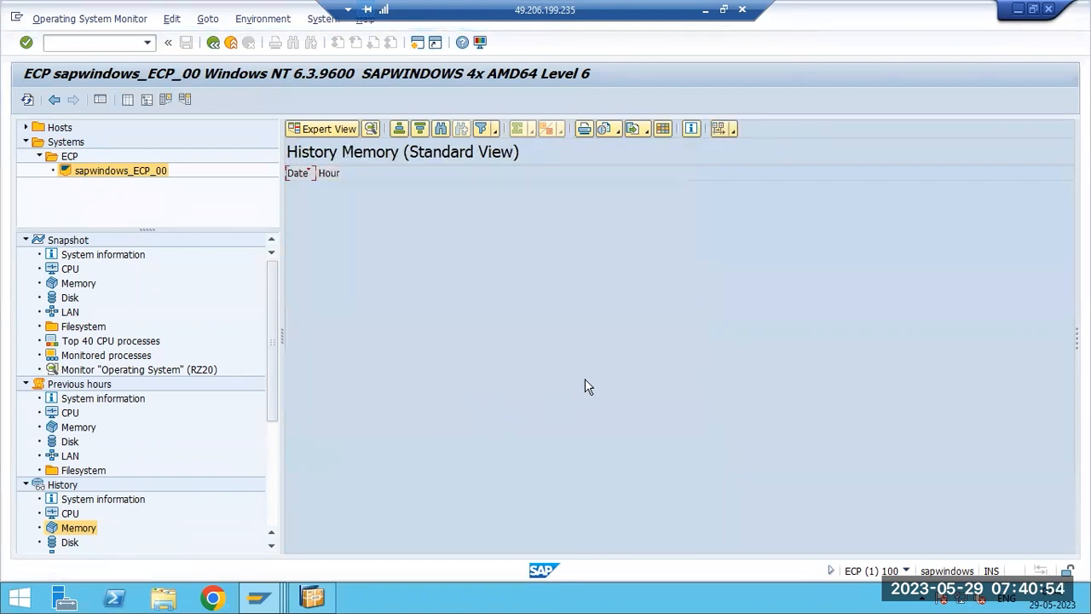
# - Open the History CPU, Previous hours CPU and Snapshot CPU views in the OS monitor
pyautogui.click(66, 514)
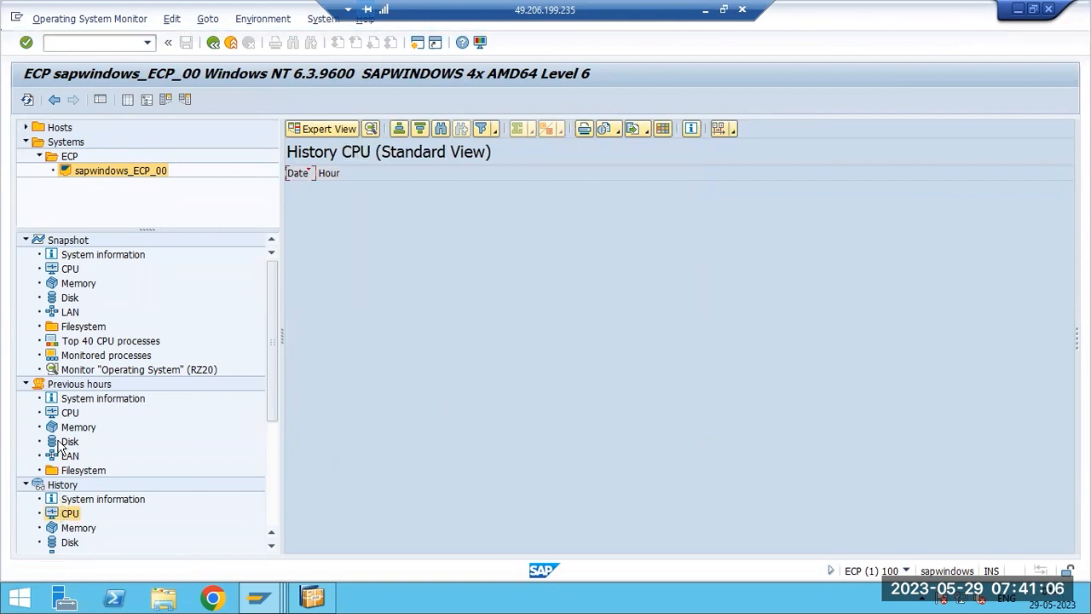
pyautogui.click(69, 414)
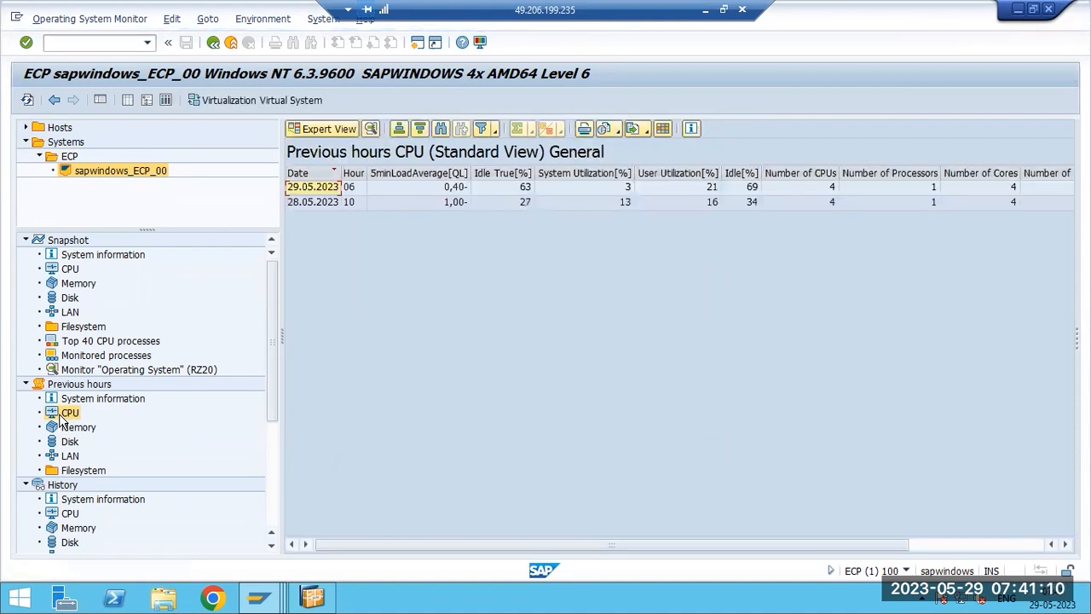
pyautogui.click(66, 270)
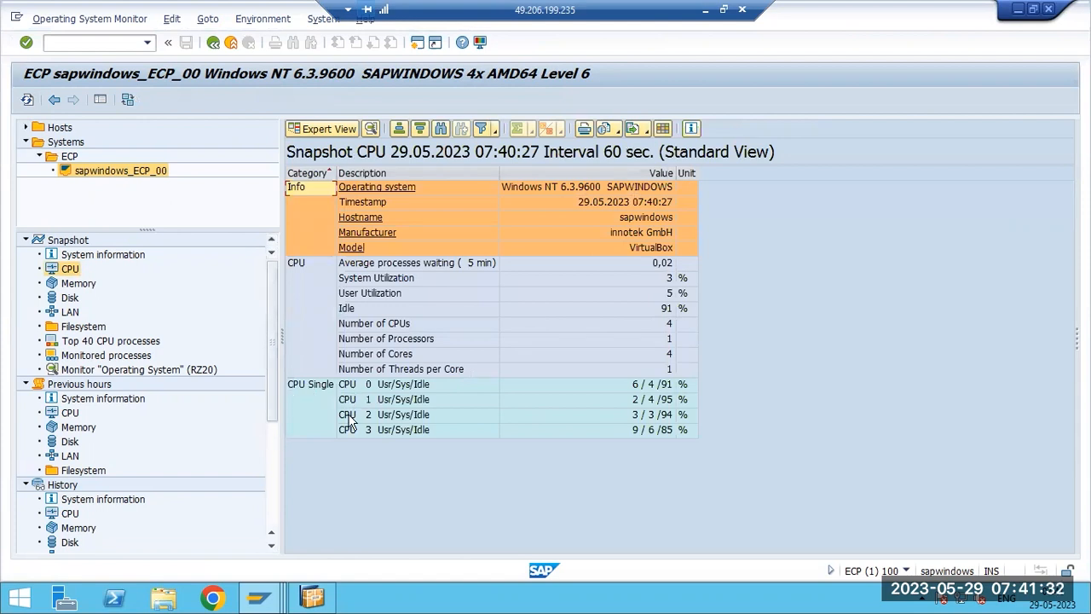
# - Examine the per-CPU user, system and idle values in the CPU snapshot
pyautogui.click(388, 385)
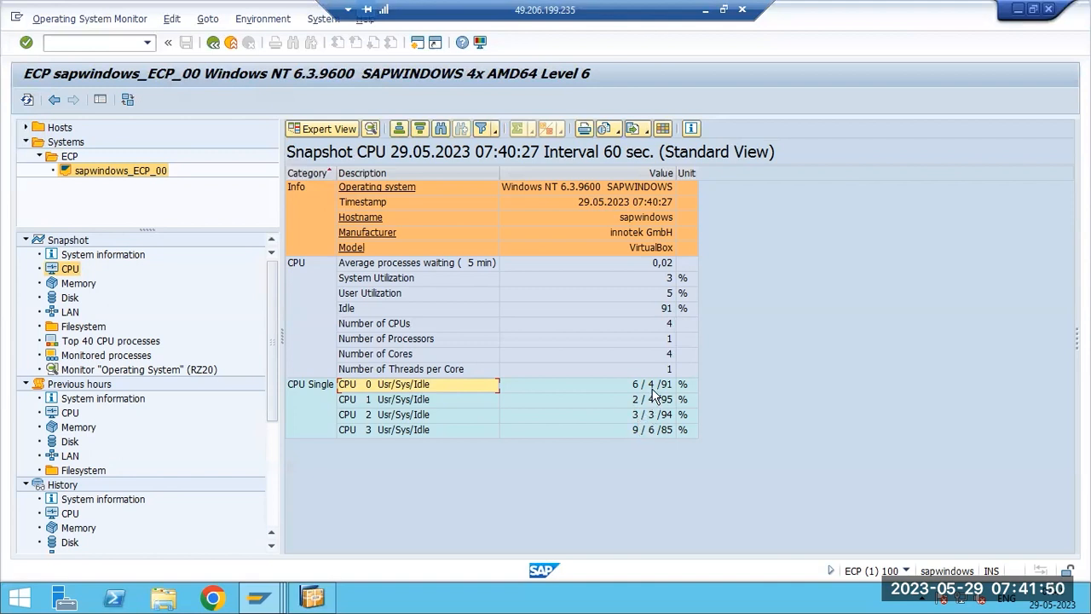
pyautogui.click(668, 432)
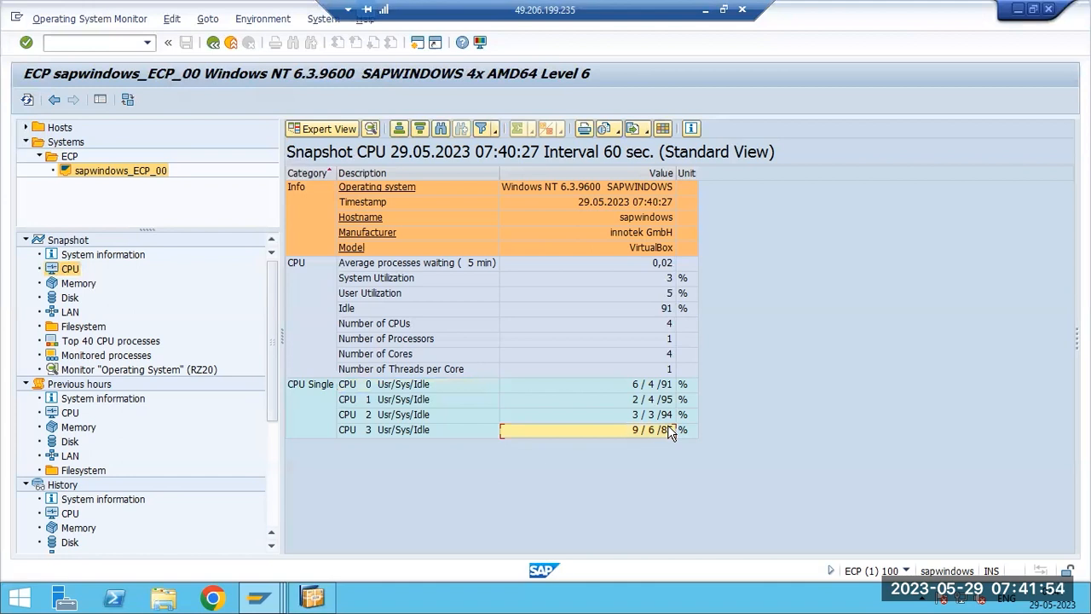
pyautogui.click(309, 433)
pyautogui.click(673, 433)
pyautogui.click(662, 402)
pyautogui.click(656, 388)
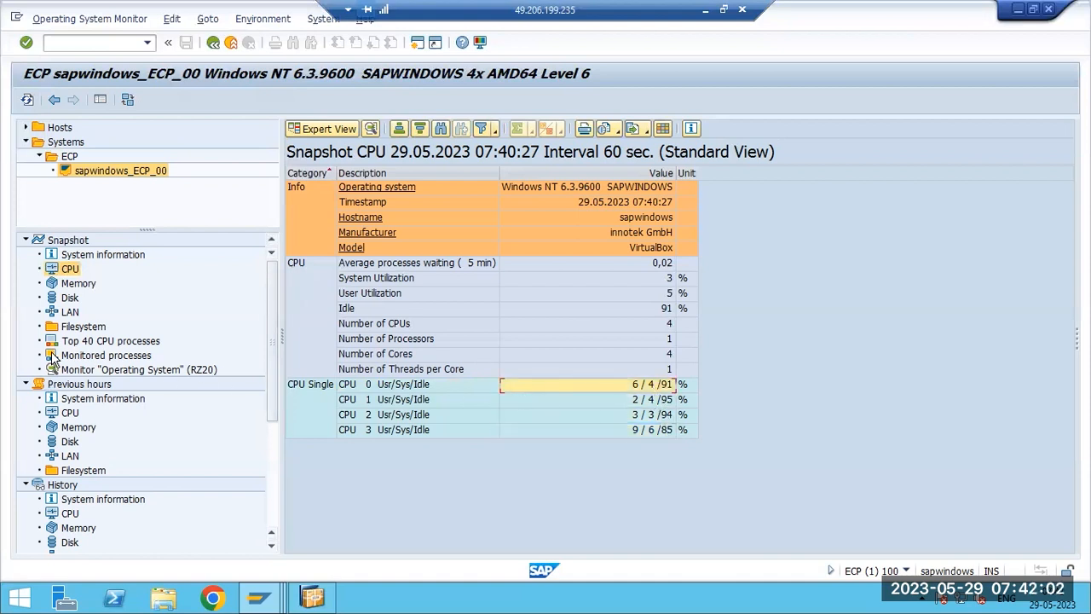
# - Open the Snapshot Memory and Previous hours Memory views, returning to the remote session
pyautogui.click(73, 283)
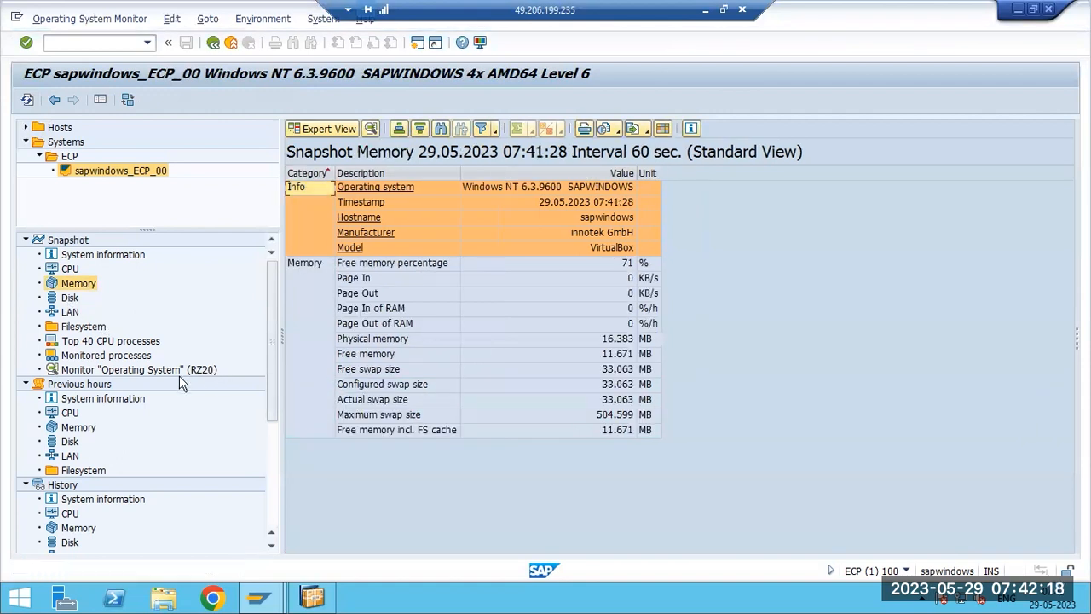
pyautogui.click(70, 414)
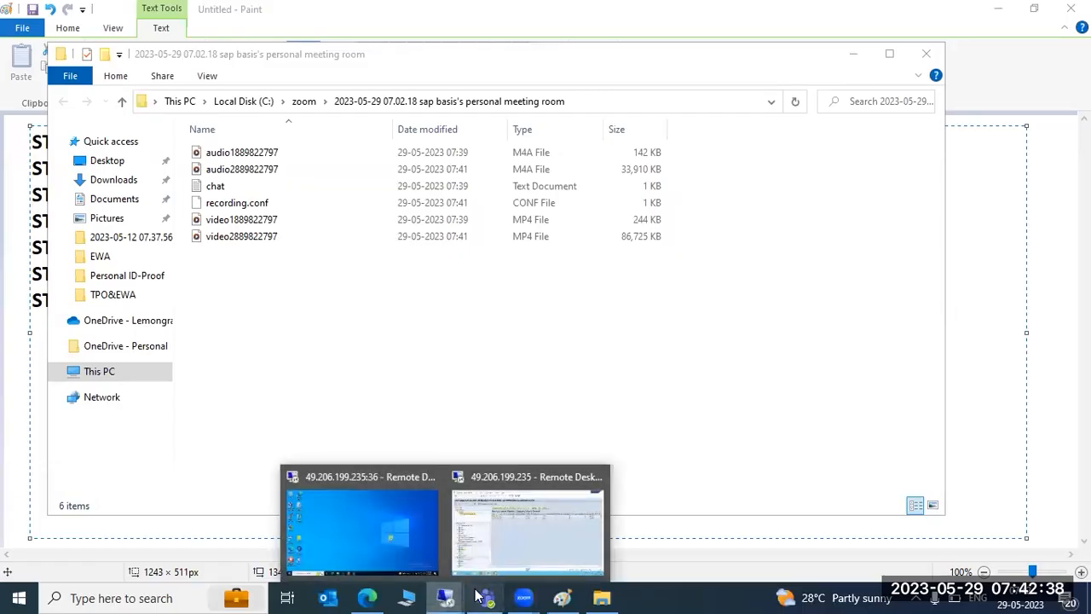
pyautogui.click(528, 528)
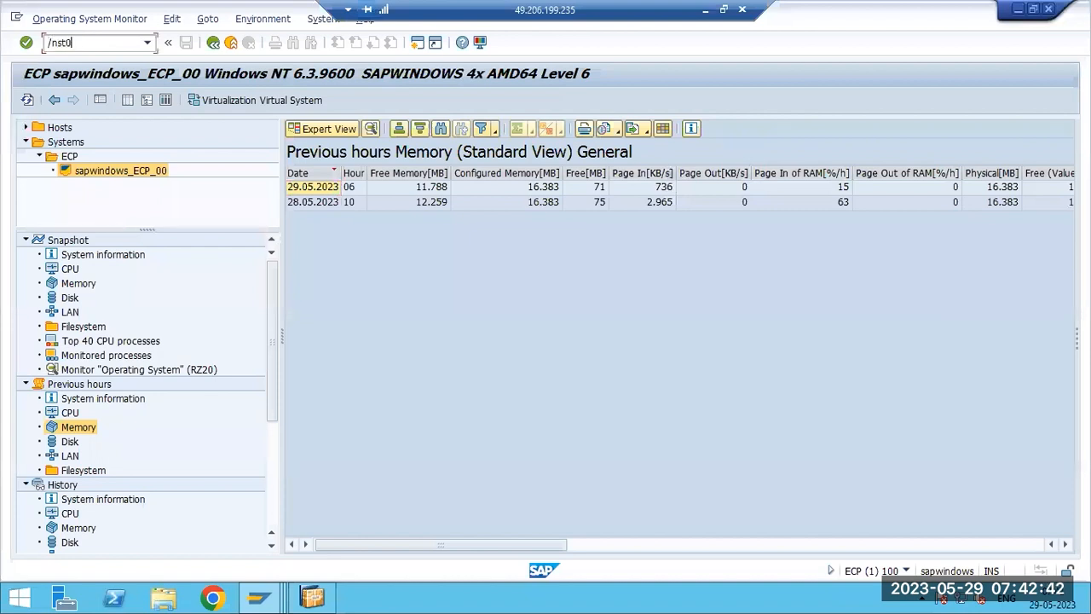
# - Run transaction ST07 to open the Application Monitor user distribution
pyautogui.write('/nst07')
pyautogui.press('Return')
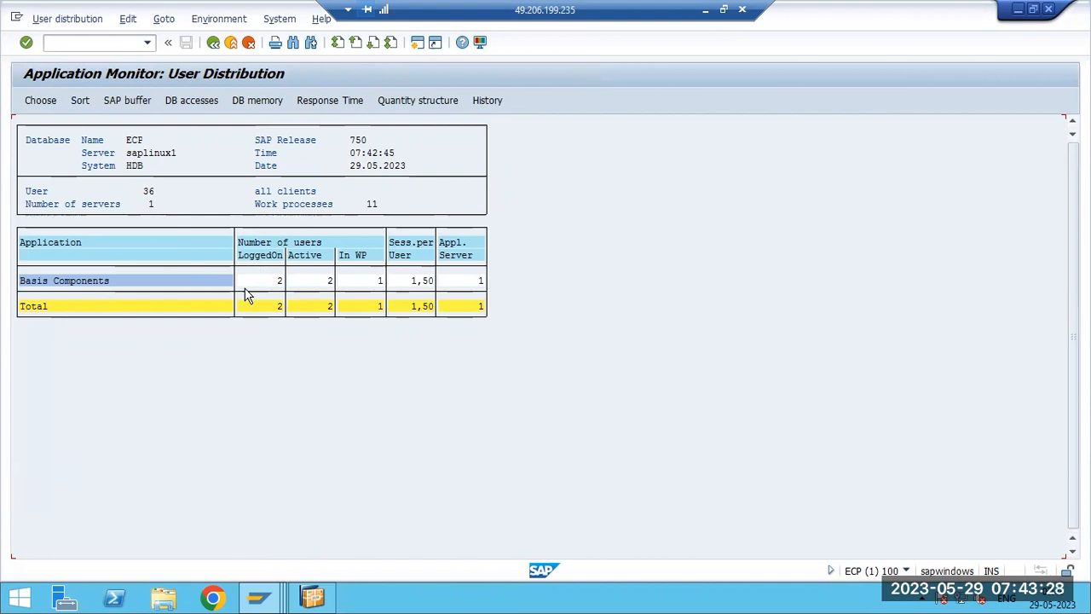
pyautogui.press('F3')
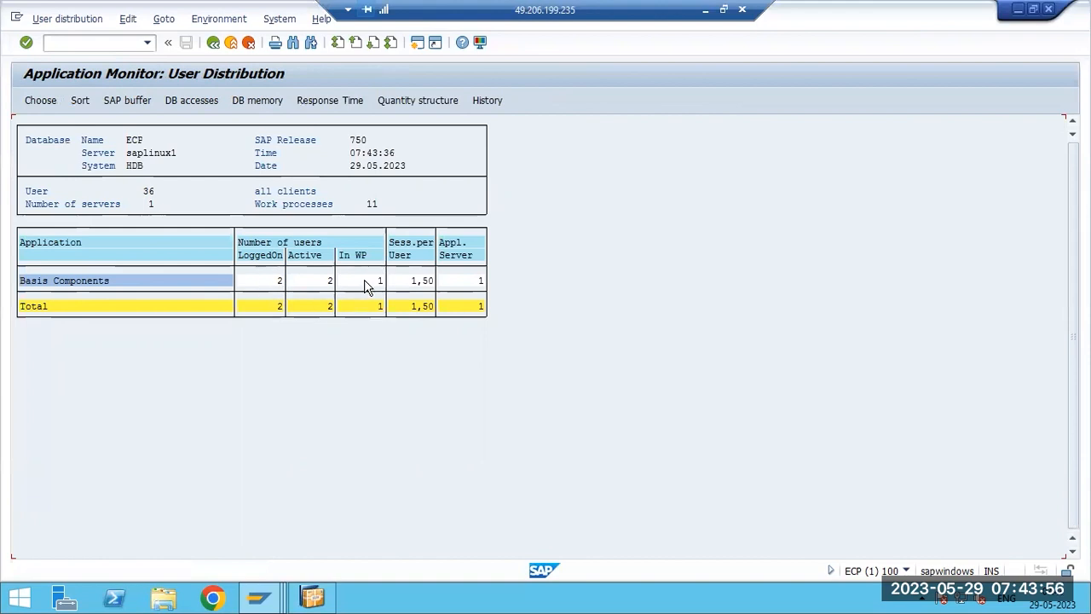
# - Open the user distribution history and step back to the previous period
pyautogui.click(482, 99)
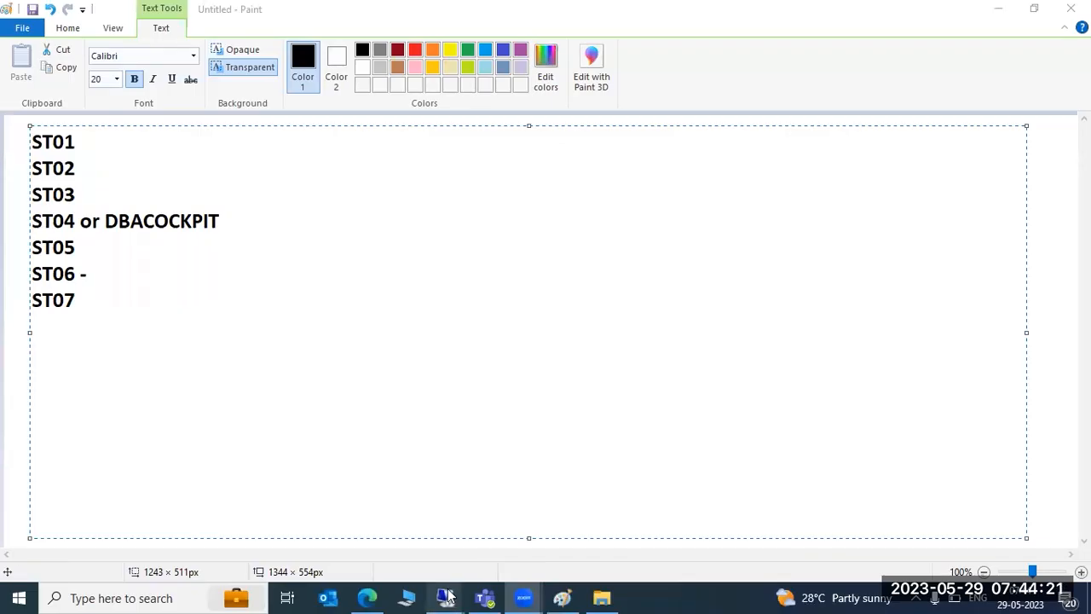
pyautogui.moveTo(447, 596)
pyautogui.click(490, 522)
pyautogui.click(104, 296)
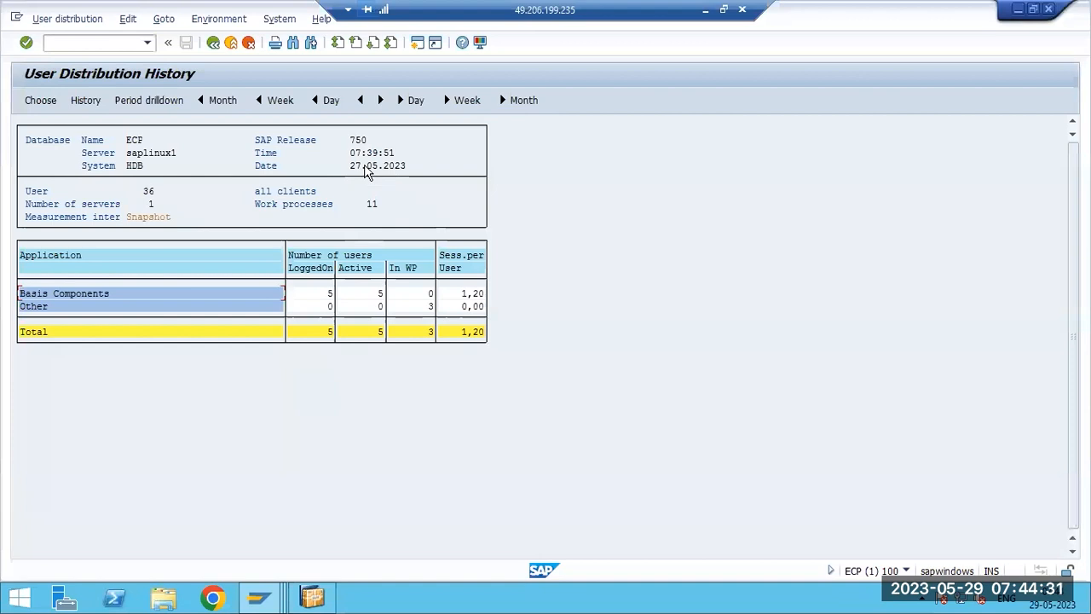
pyautogui.click(452, 109)
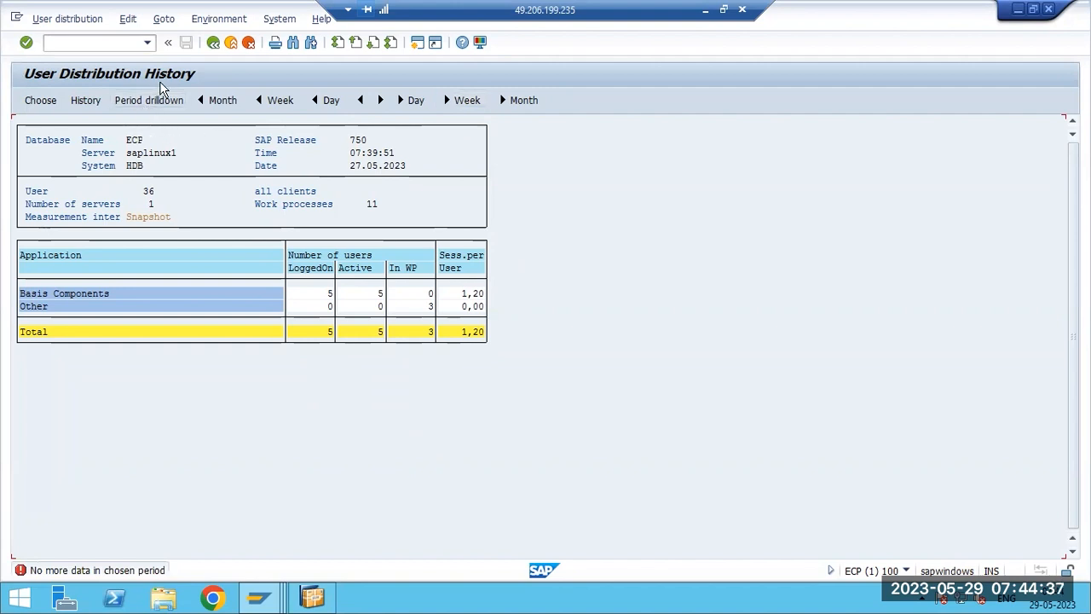
# - Return to SAP Easy Access and start transaction ST04, the DB Performance Monitor
pyautogui.press('F3')
pyautogui.press('F3')
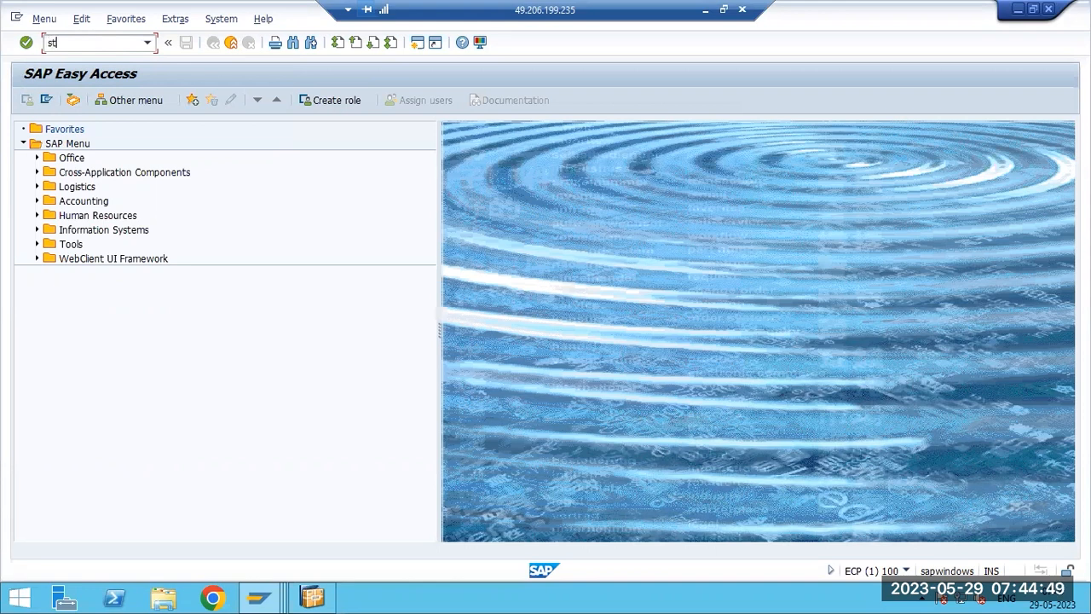
pyautogui.write('4')
pyautogui.press('Return')
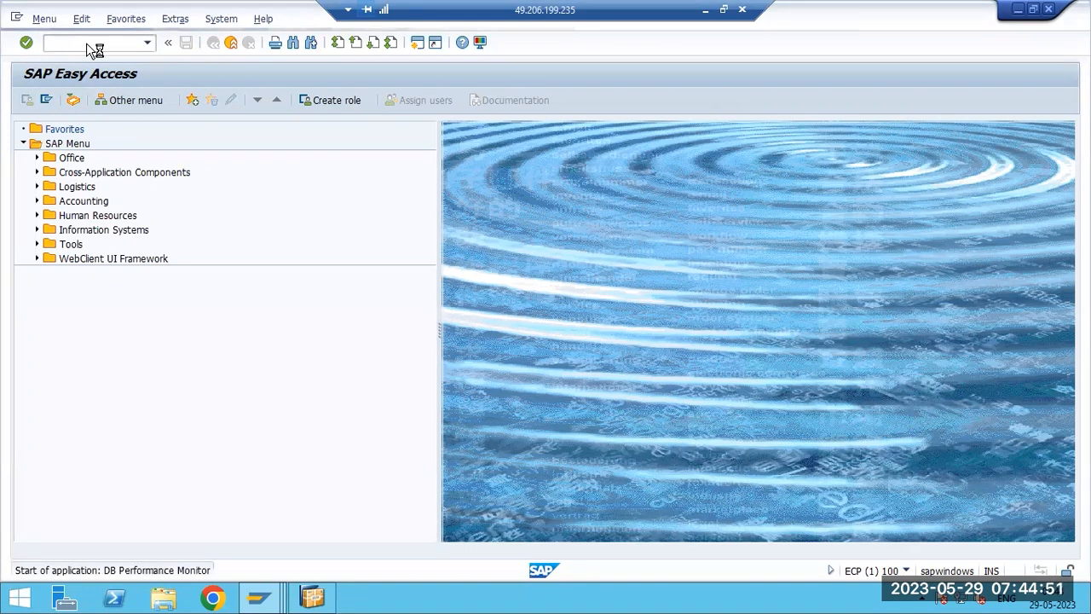
# - Replace the Paint notes with the codes DB12, Db13, Db01 and DB02 on separate lines
pyautogui.click(705, 9)
pyautogui.moveTo(103, 318); pyautogui.dragTo(22, 141)
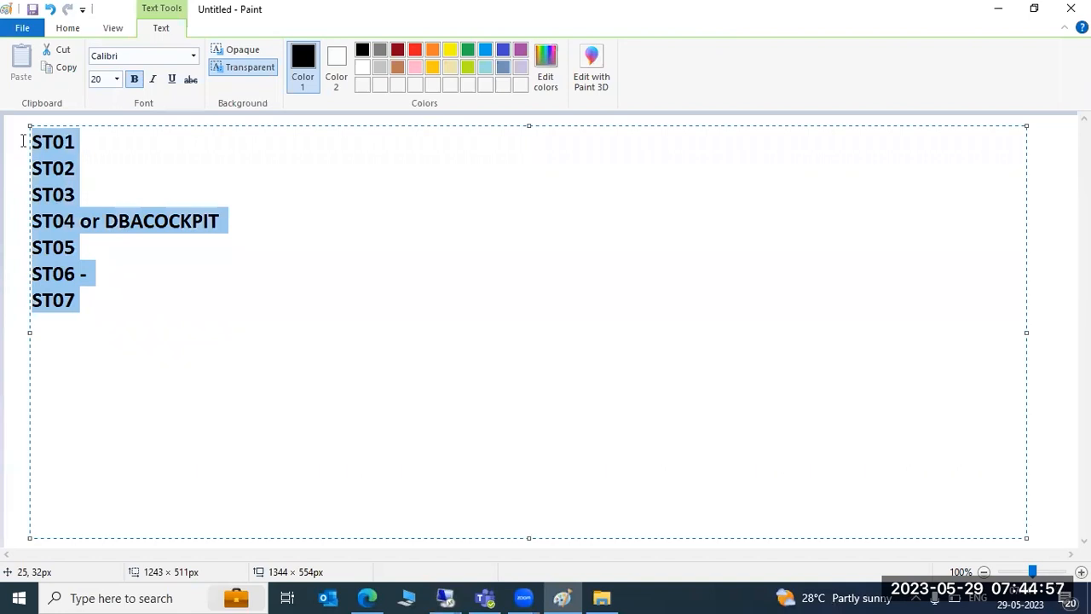
pyautogui.write('DB12')
pyautogui.press('Return')
pyautogui.write('Db13')
pyautogui.press('Return')
pyautogui.write('Db01')
pyautogui.press('Return')
pyautogui.write('DB12')
pyautogui.press('BackSpace')
pyautogui.press('BackSpace')
pyautogui.write('02')
pyautogui.press('Return')
# - Add ST04 and, after a blank line, ==DBACOCKPIT to the notes
pyautogui.write('DBA')
pyautogui.press('BackSpace')
pyautogui.press('BackSpace')
pyautogui.press('BackSpace')
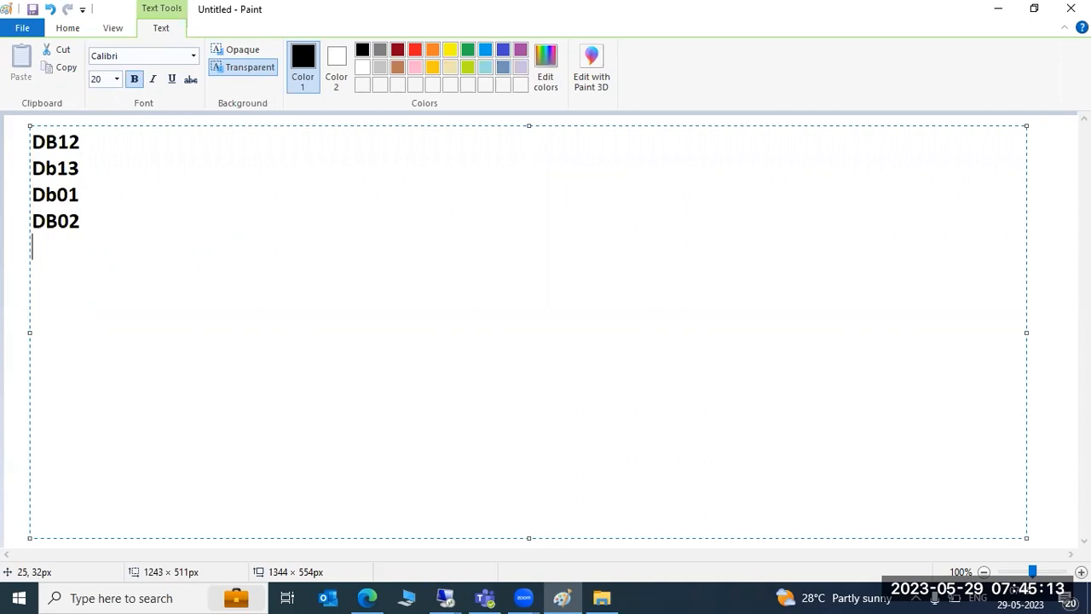
pyautogui.write('ST04')
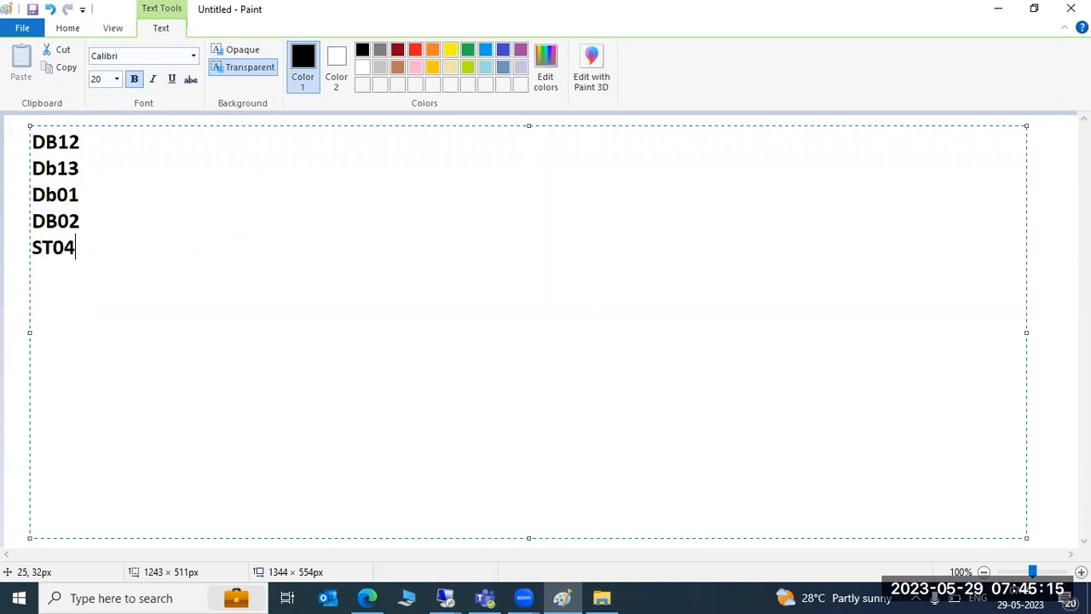
pyautogui.press('Return')
pyautogui.write('==DBA')
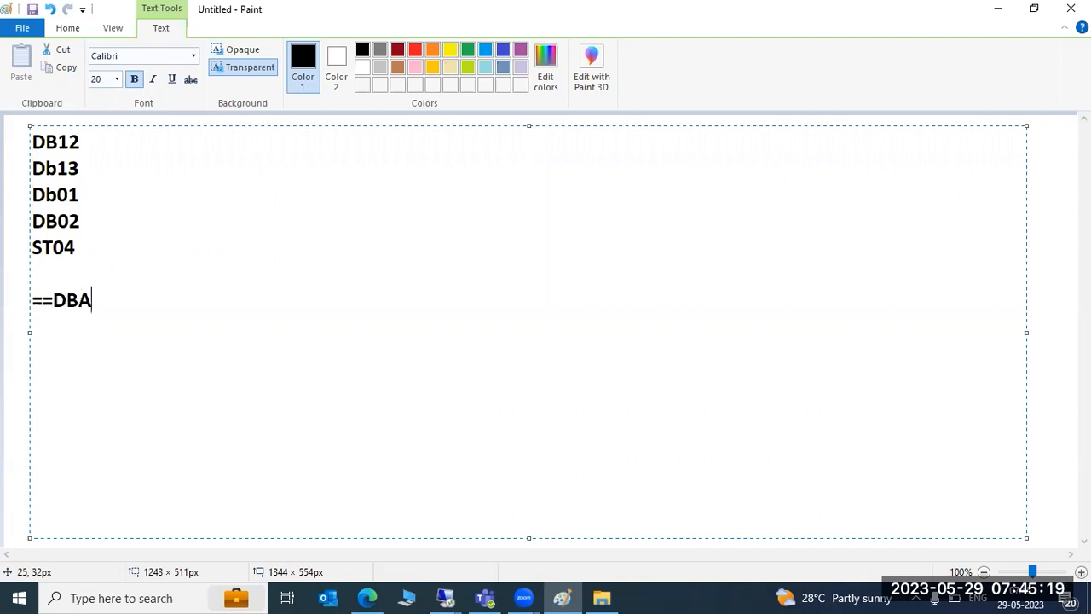
pyautogui.write('COCKPIT')
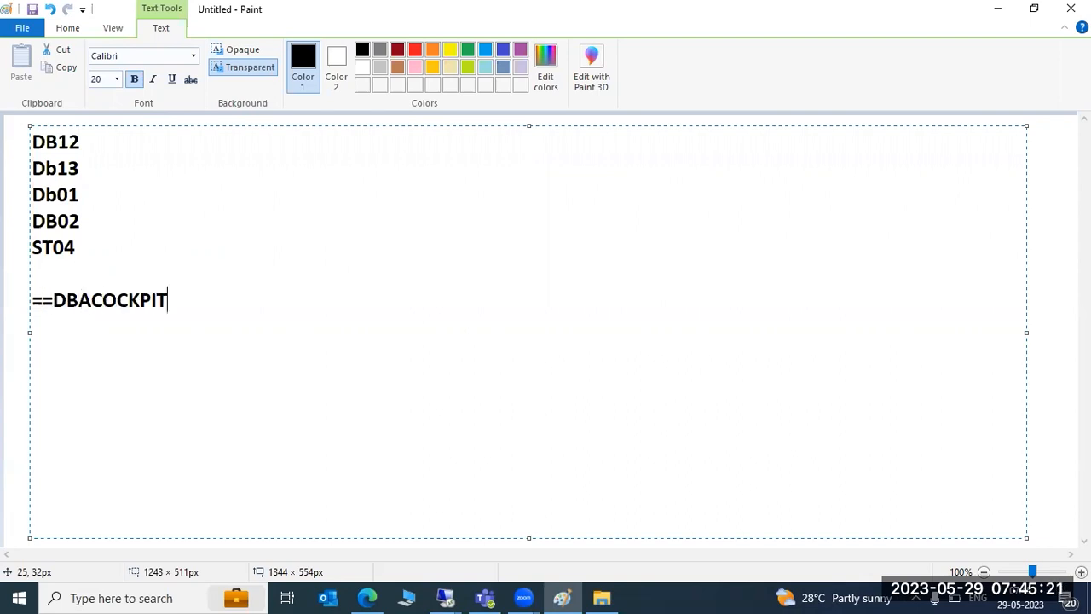
# - Highlight the DB transaction codes and the DBACOCKPIT line in the notes while explaining them
pyautogui.moveTo(76, 247); pyautogui.dragTo(31, 141)
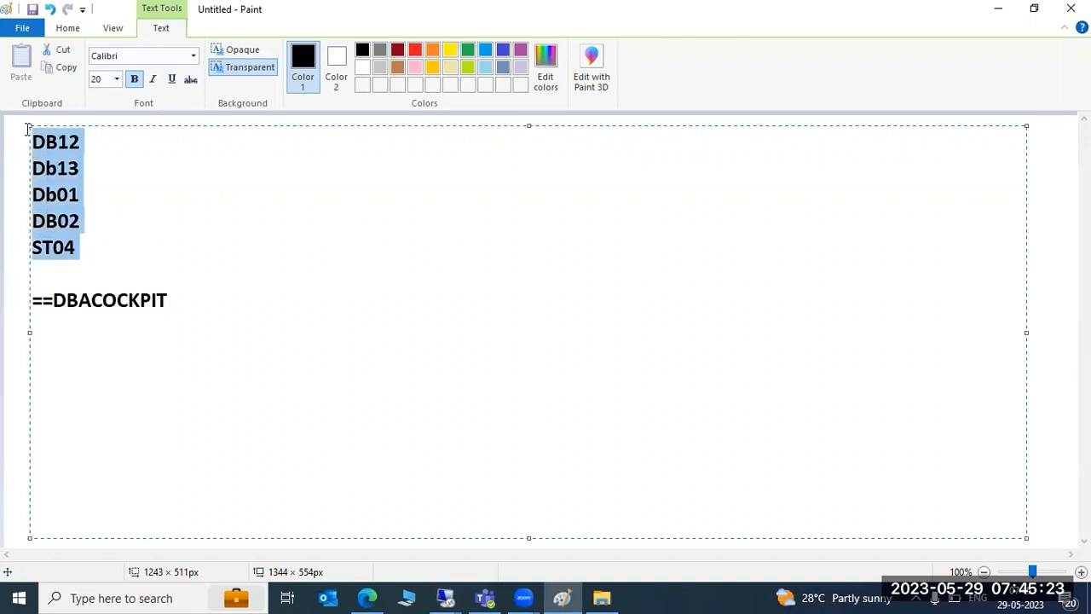
pyautogui.moveTo(40, 300); pyautogui.dragTo(172, 299)
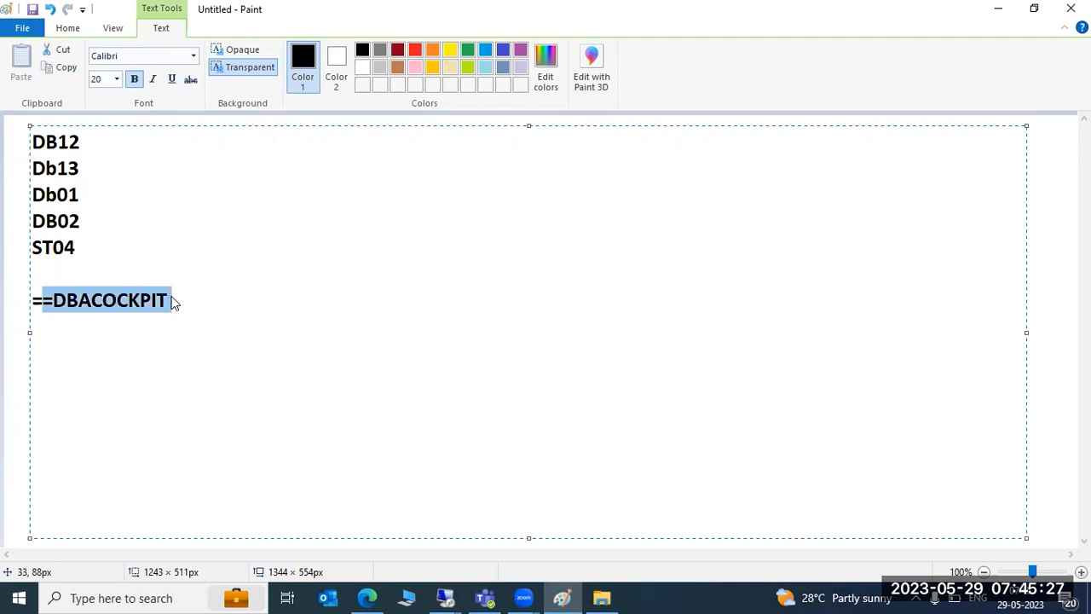
pyautogui.click(170, 300)
pyautogui.moveTo(81, 249); pyautogui.dragTo(26, 143)
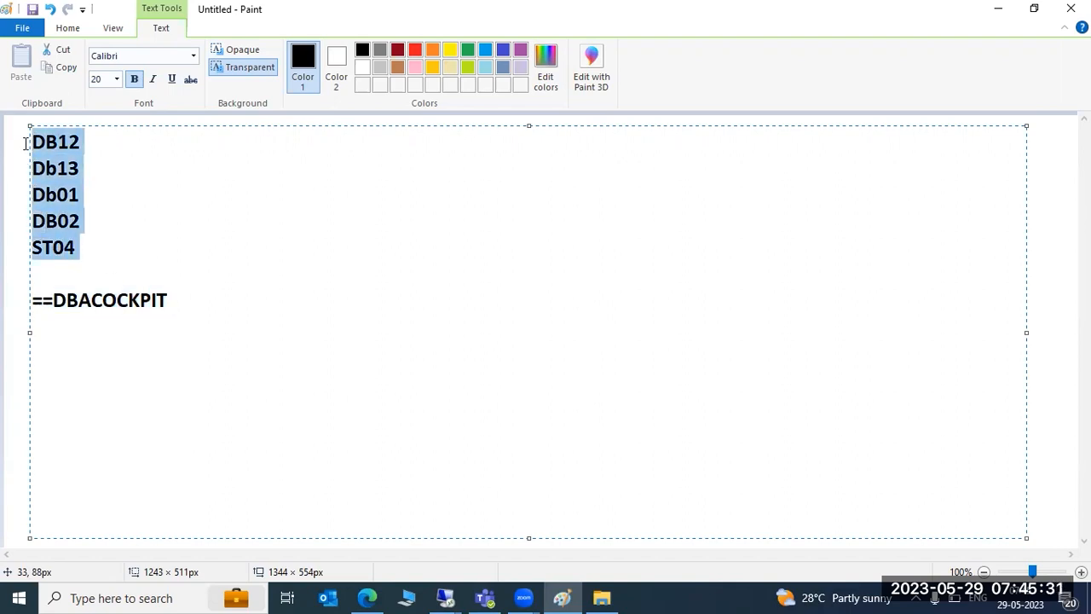
pyautogui.click(58, 157)
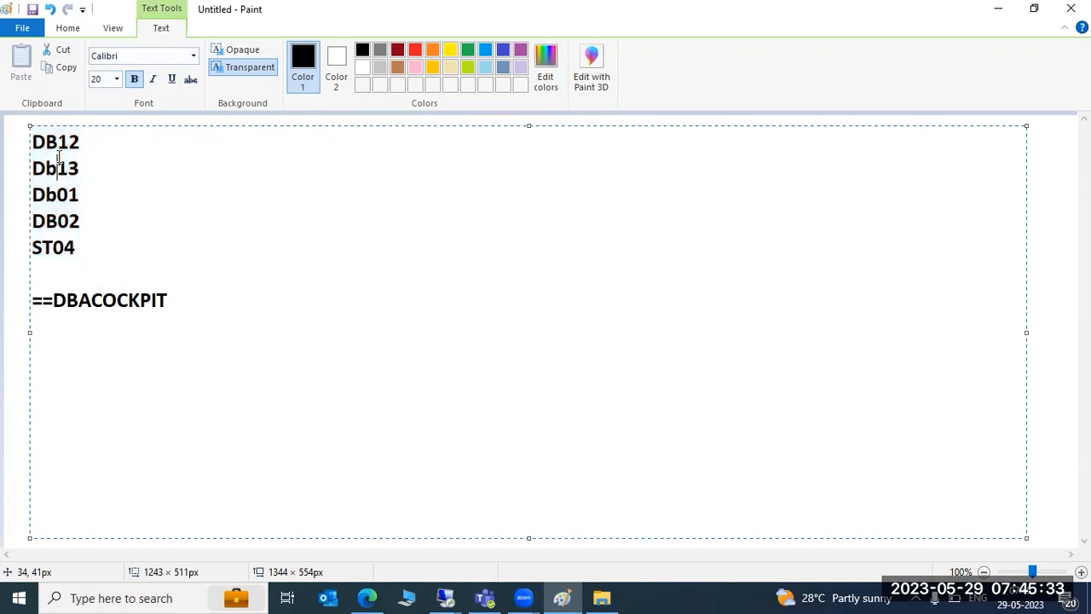
pyautogui.moveTo(561, 597)
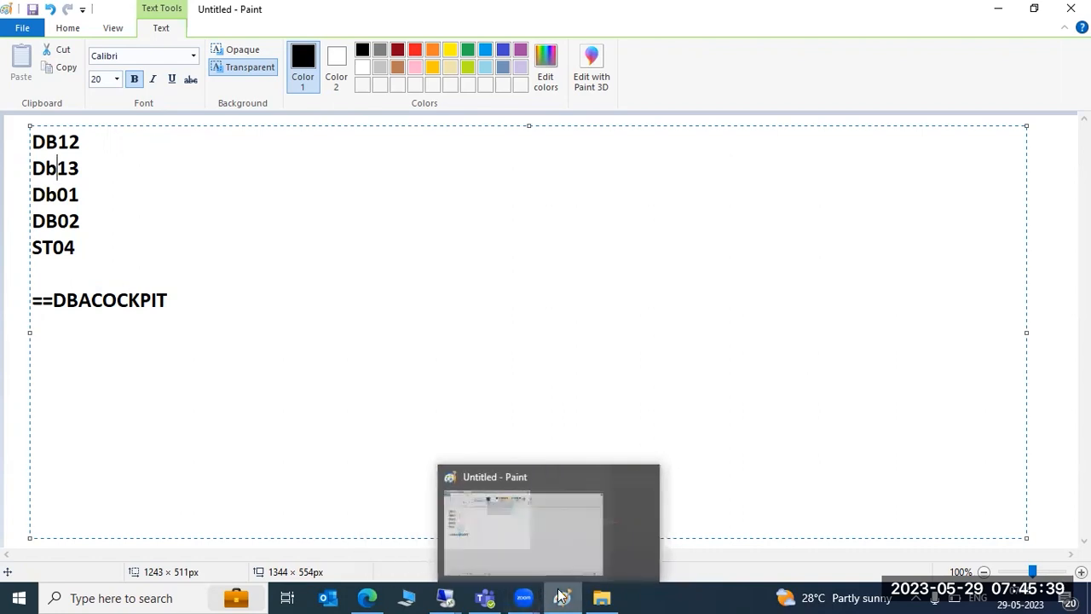
pyautogui.click(543, 512)
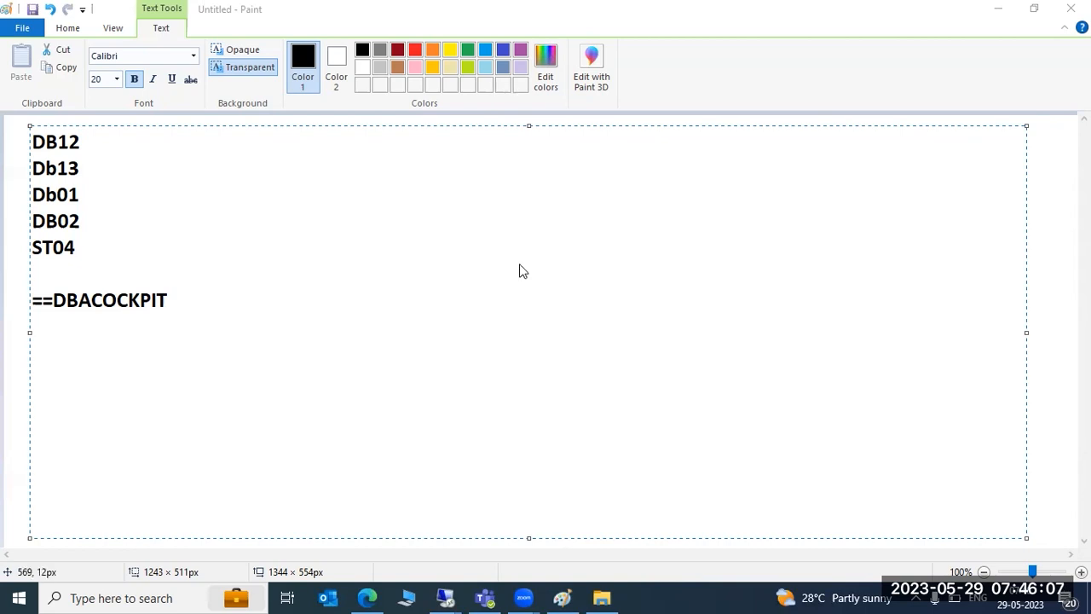
pyautogui.click(181, 304)
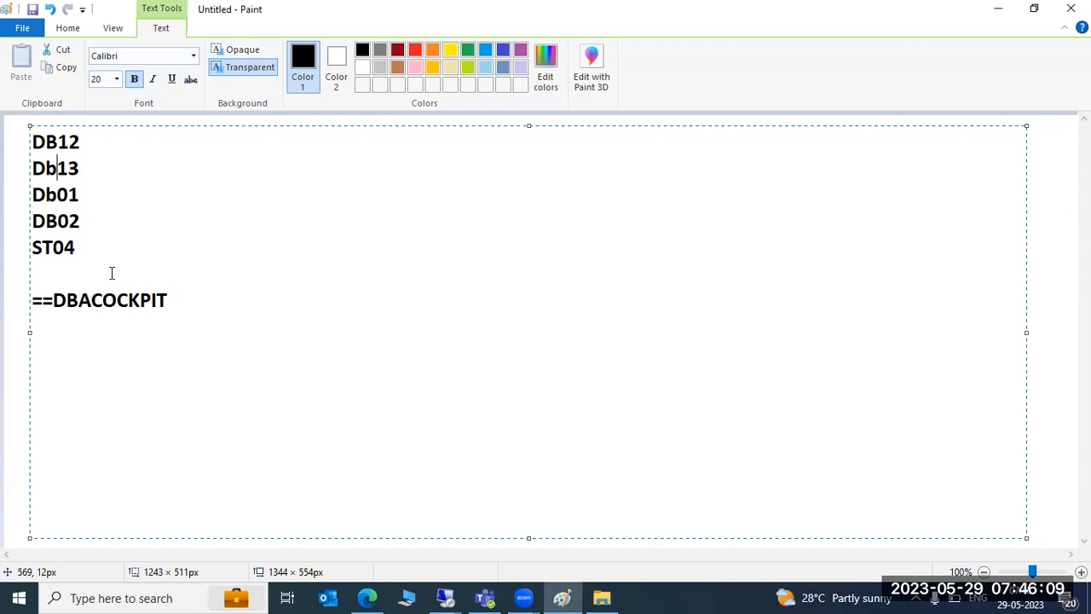
pyautogui.moveTo(167, 307); pyautogui.dragTo(45, 223)
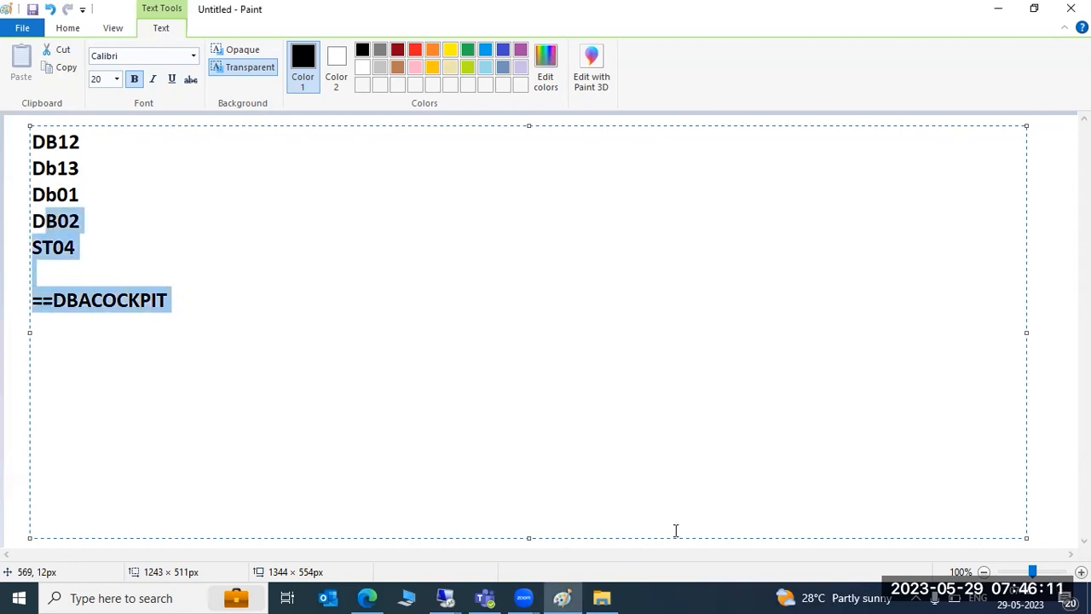
# - Set the headphones playback volume to 93
pyautogui.click(916, 597)
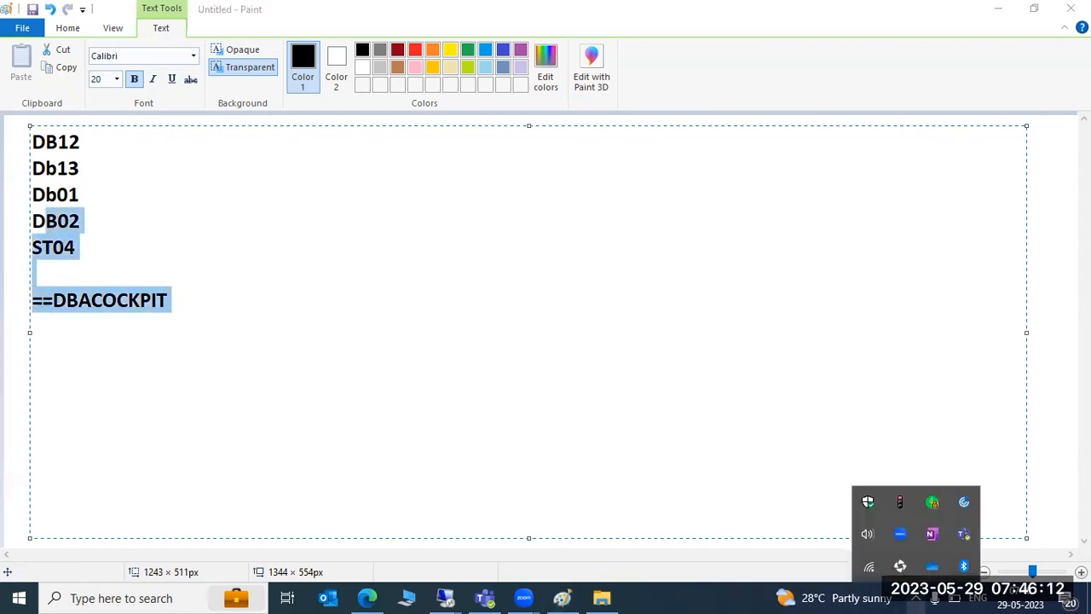
pyautogui.click(867, 533)
pyautogui.click(857, 528)
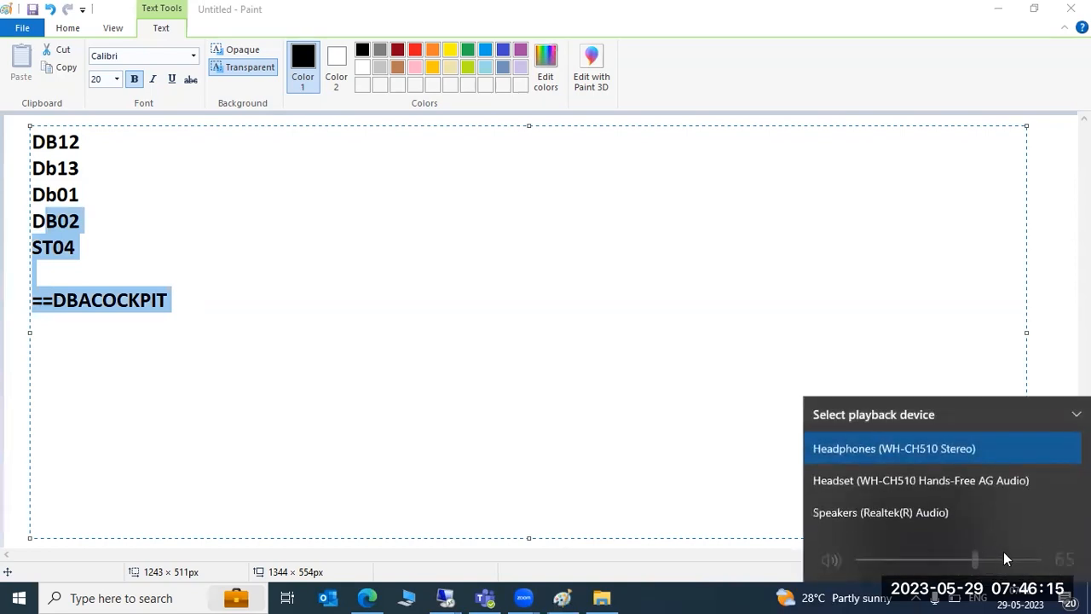
pyautogui.click(848, 312)
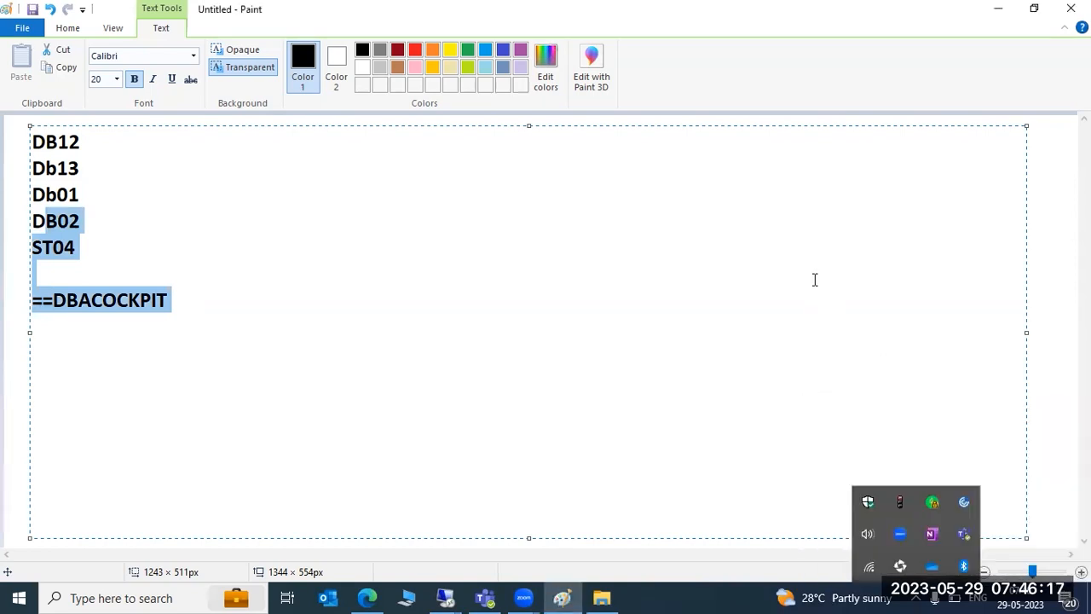
pyautogui.click(234, 299)
pyautogui.click(915, 599)
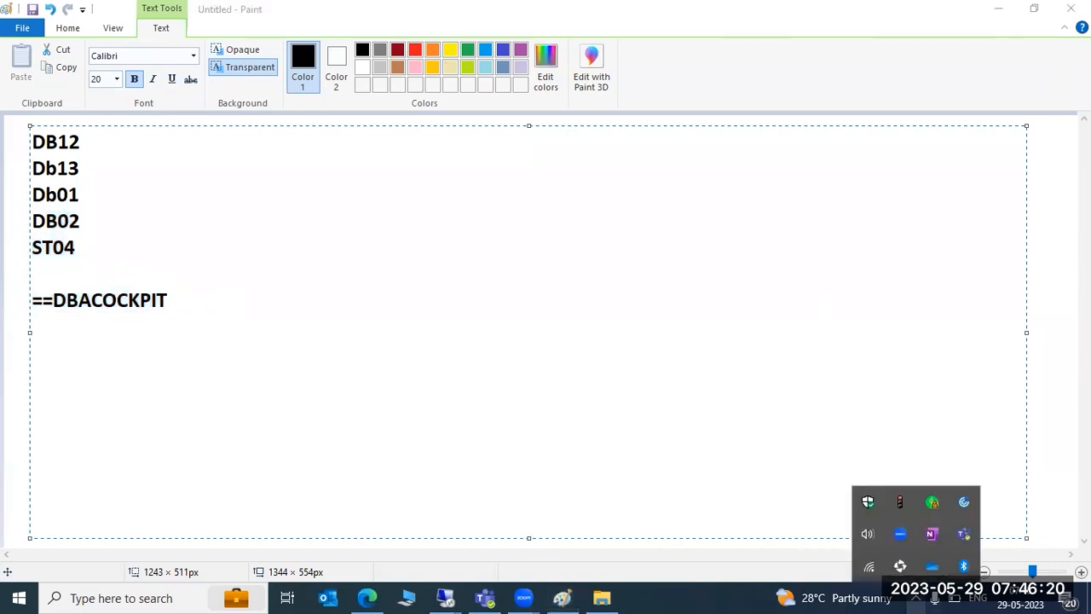
pyautogui.click(869, 535)
pyautogui.click(1026, 560)
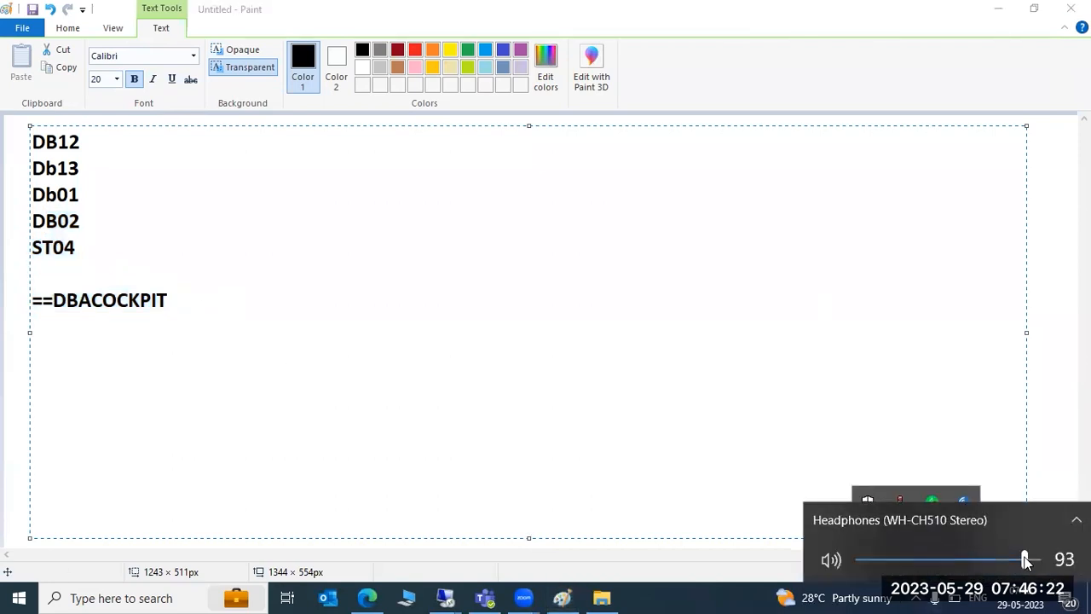
pyautogui.click(580, 362)
# - Switch to the remote desktop SAP session and back out of the DBACOCKPIT overview to SAP Easy Access
pyautogui.click(449, 595)
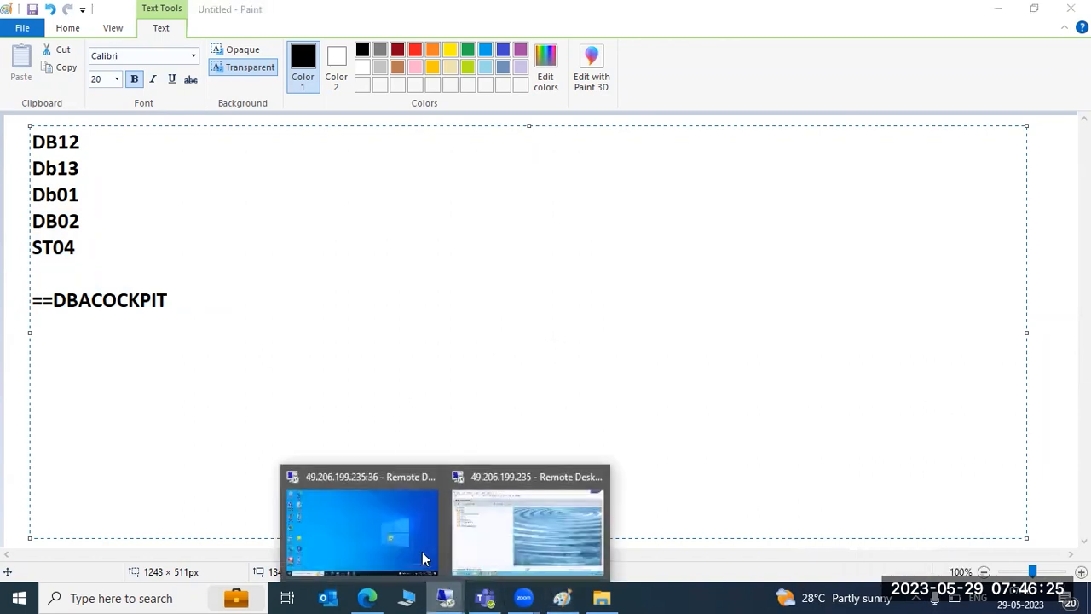
pyautogui.click(480, 513)
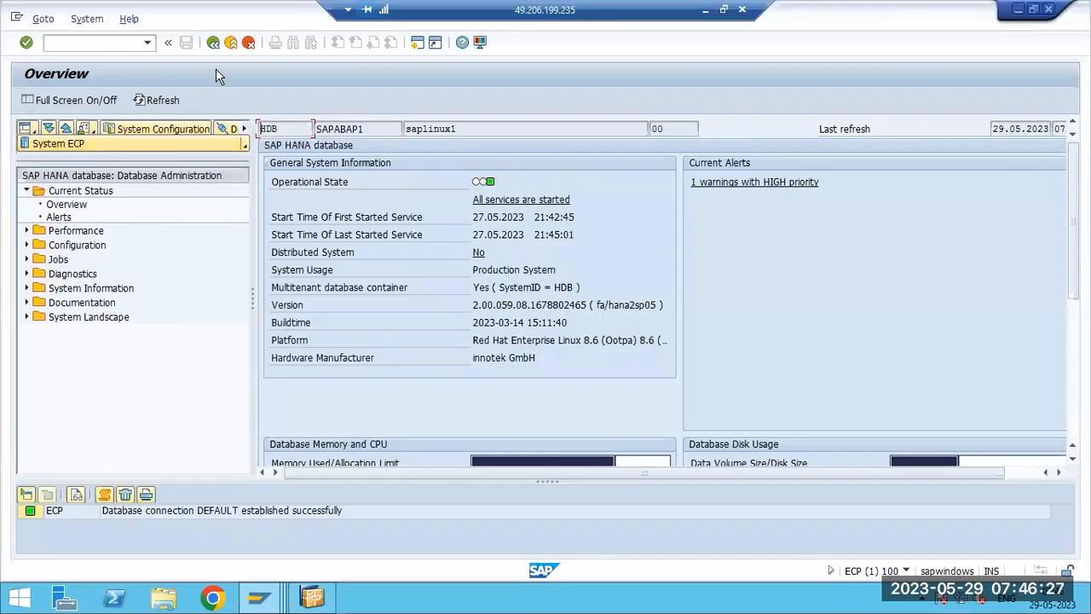
pyautogui.click(214, 44)
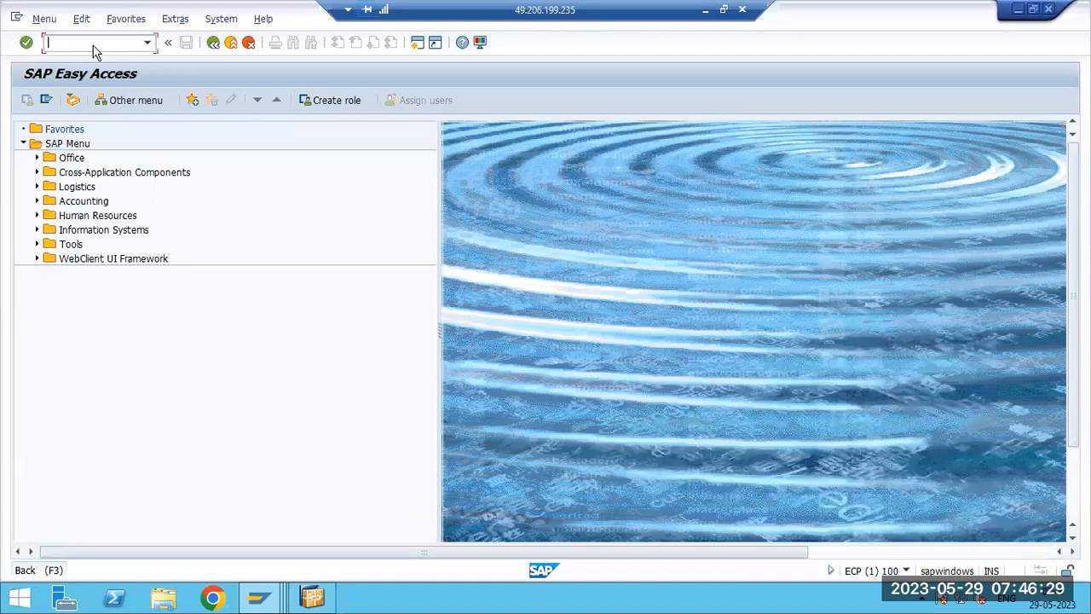
pyautogui.click(163, 596)
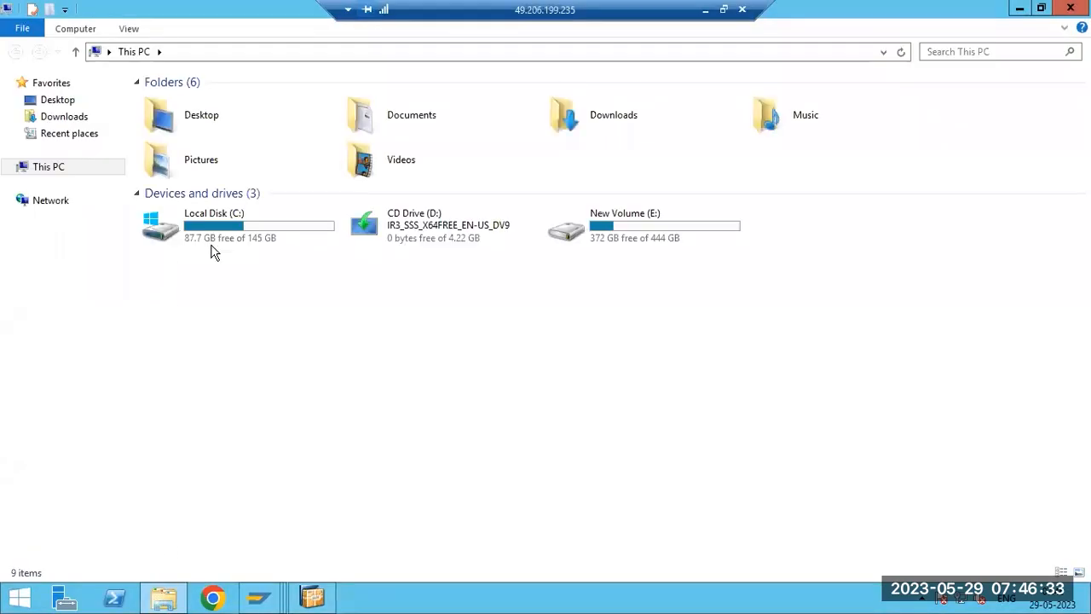
pyautogui.click(311, 597)
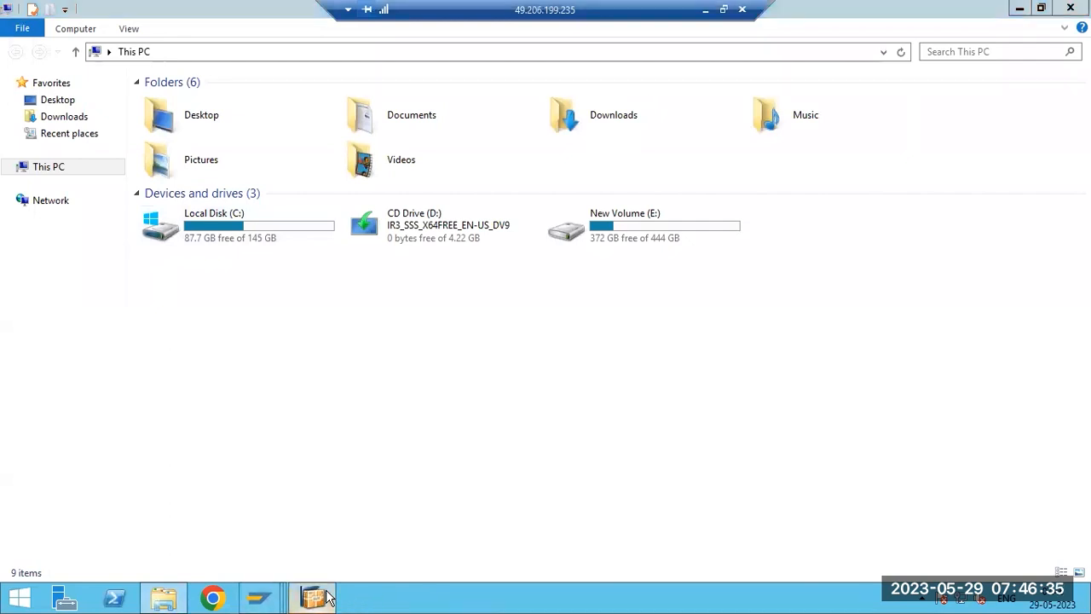
pyautogui.click(466, 51)
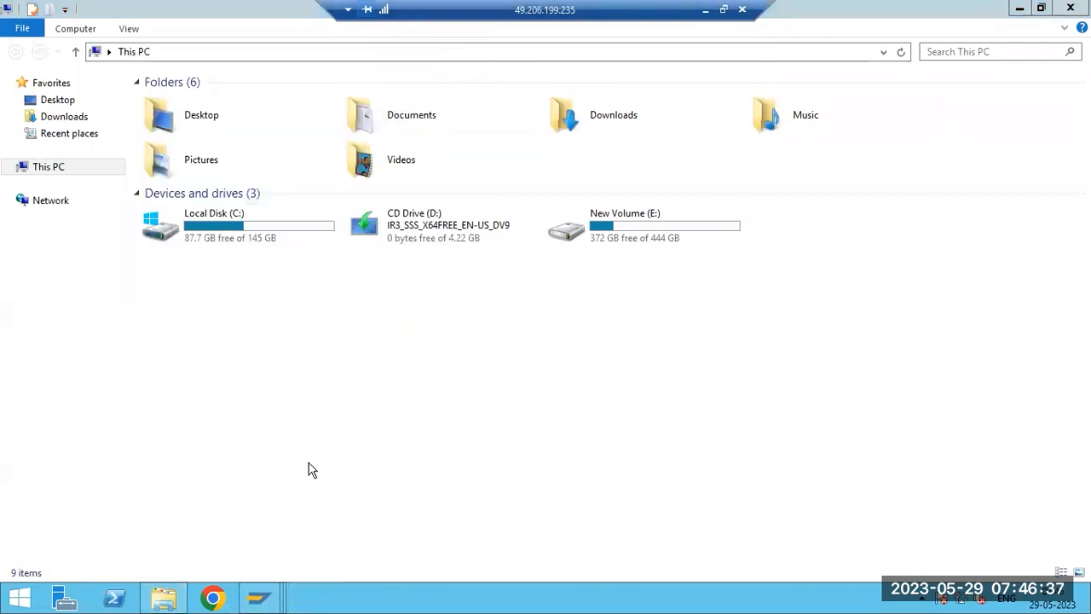
pyautogui.moveTo(256, 602)
pyautogui.click(269, 509)
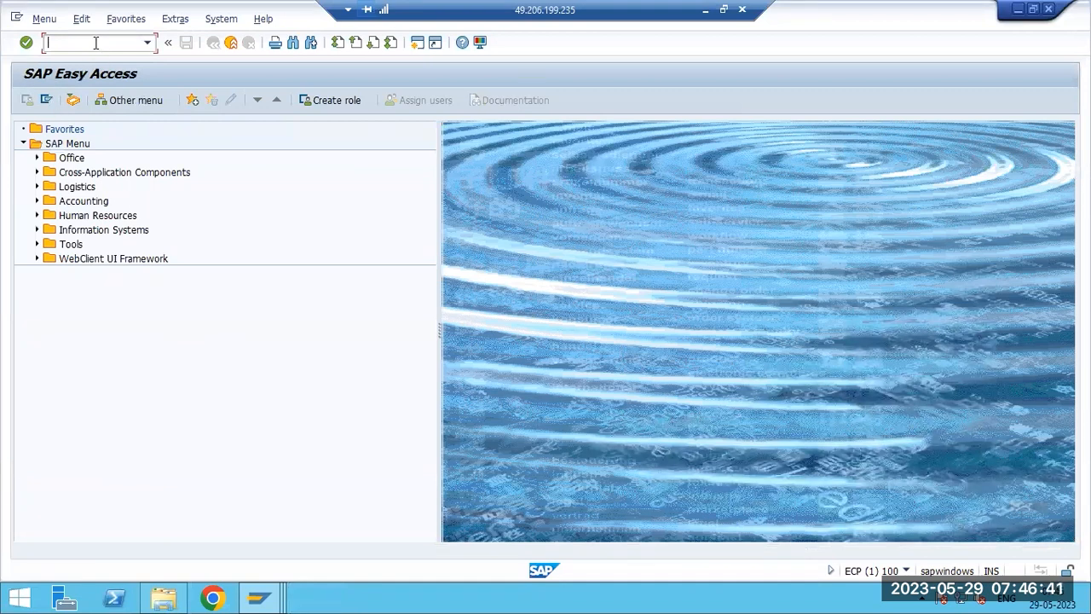
# - Run transaction SM37, execute the default job selection for user BASIS and scroll through the job overview
pyautogui.click(58, 42)
pyautogui.write('sm37')
pyautogui.press('Return')
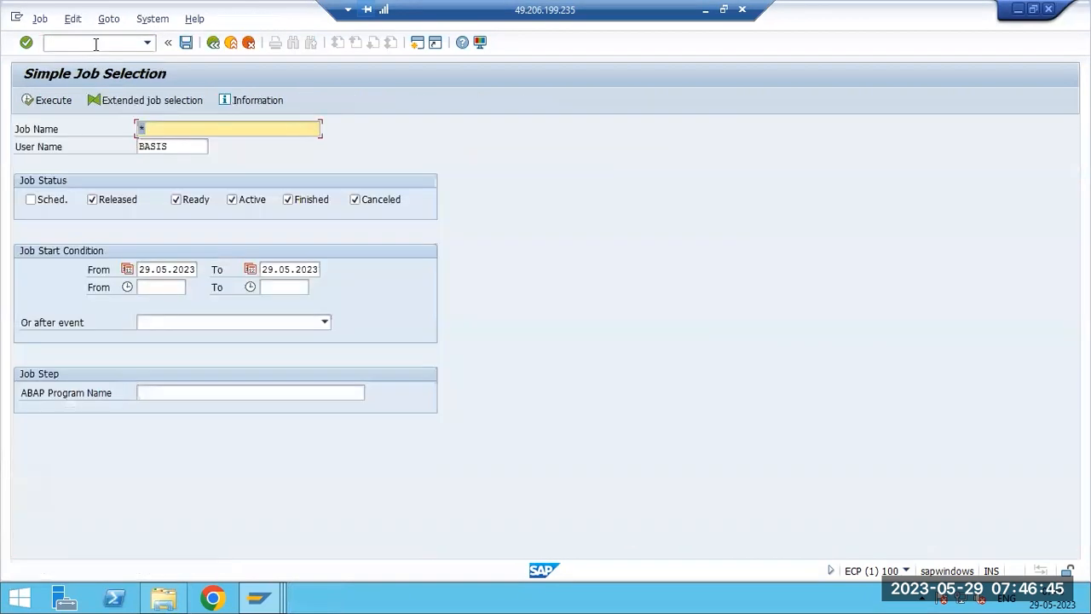
pyautogui.click(51, 101)
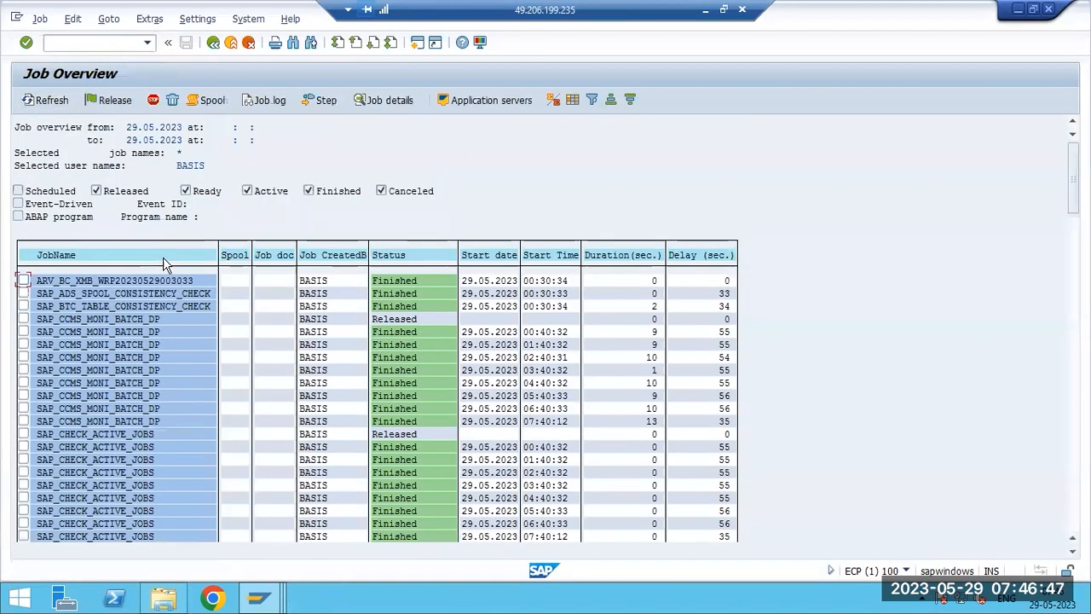
pyautogui.scroll(-4, 204, 341)
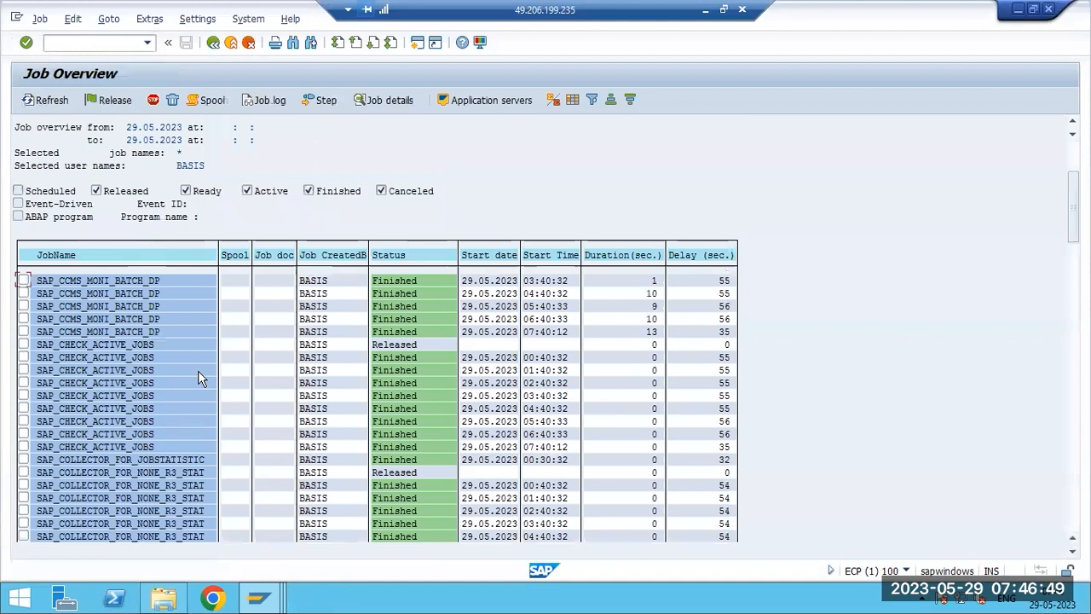
pyautogui.scroll(-4, 198, 370)
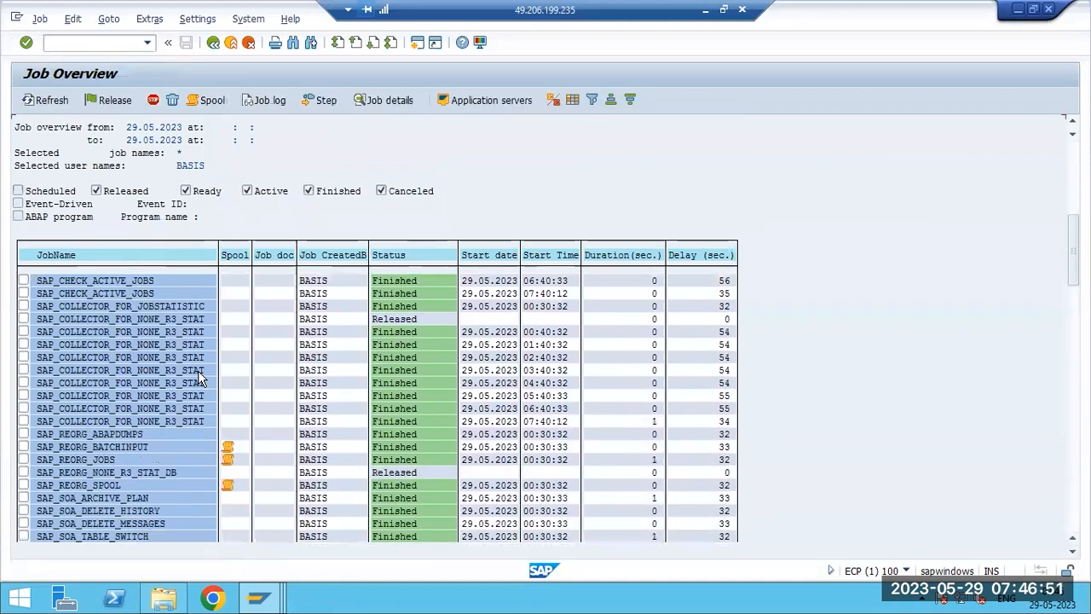
pyautogui.scroll(-4, 197, 381)
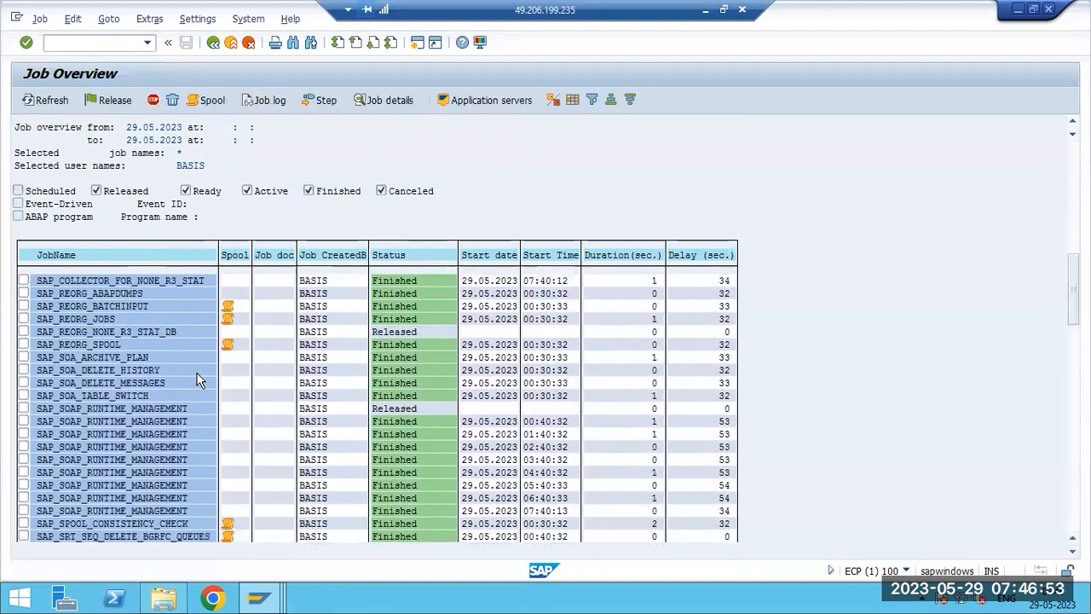
# - Return to the job selection, exclude Finished jobs from the status filter and execute it again
pyautogui.click(213, 42)
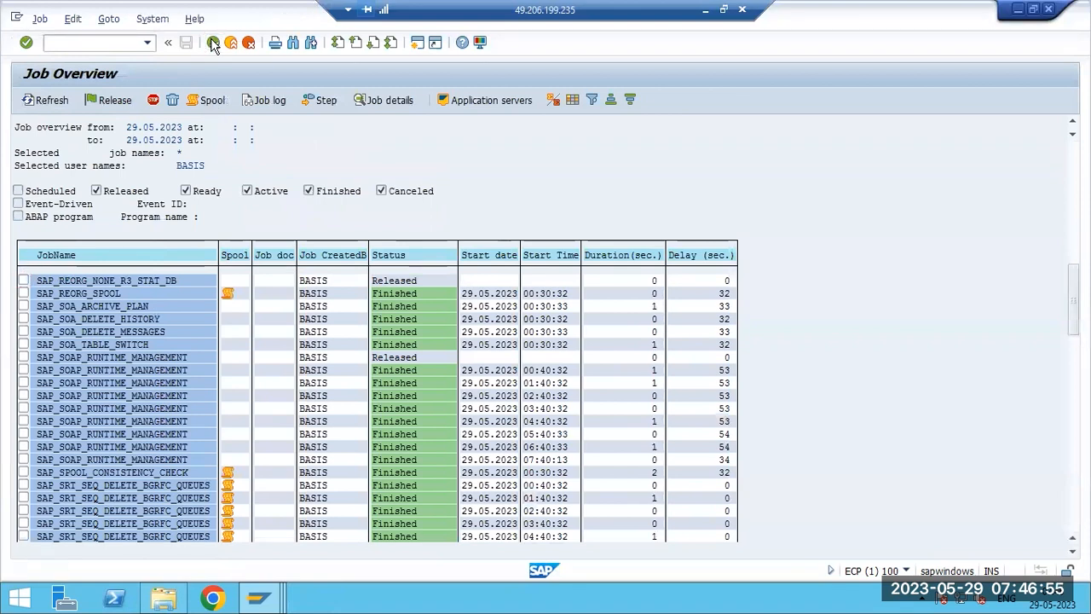
pyautogui.click(288, 199)
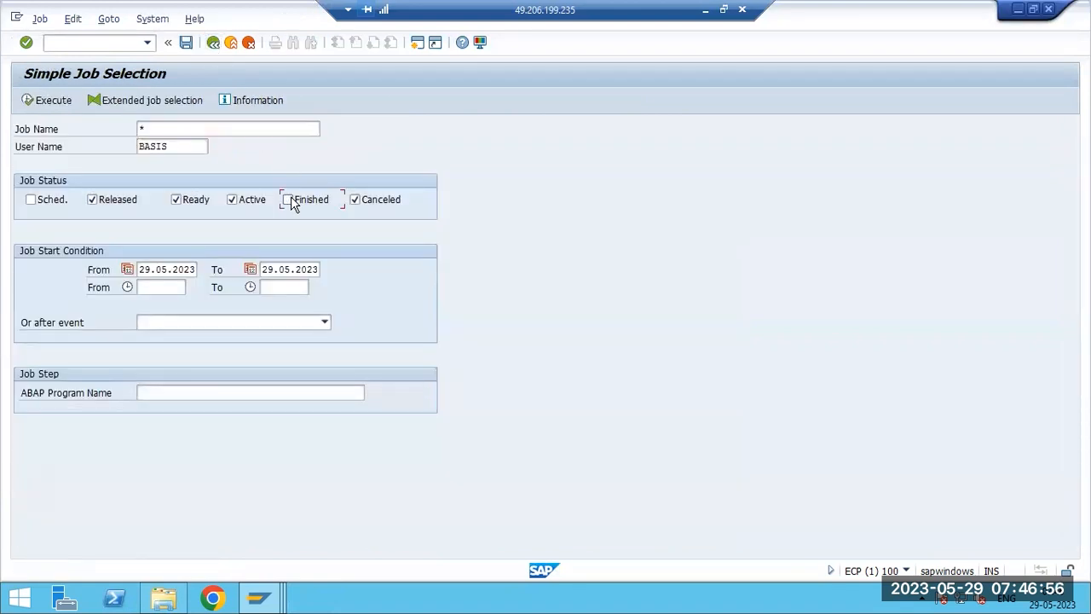
pyautogui.click(66, 100)
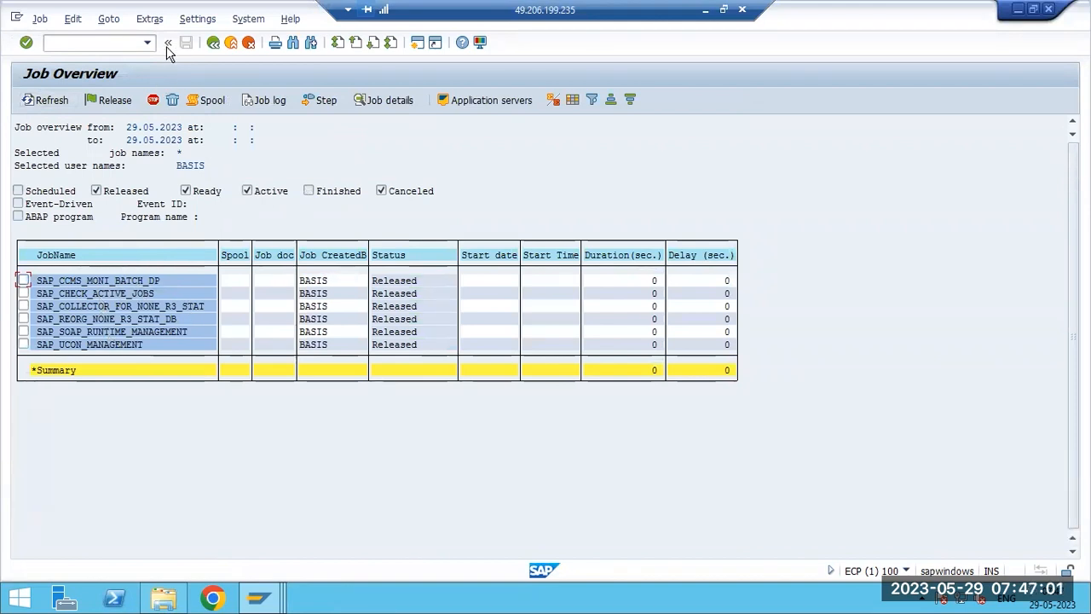
# - Leave SM37 and browse in File Explorer to E:\usr\sap\ECD\D02\data on the server
pyautogui.click(213, 42)
pyautogui.click(214, 43)
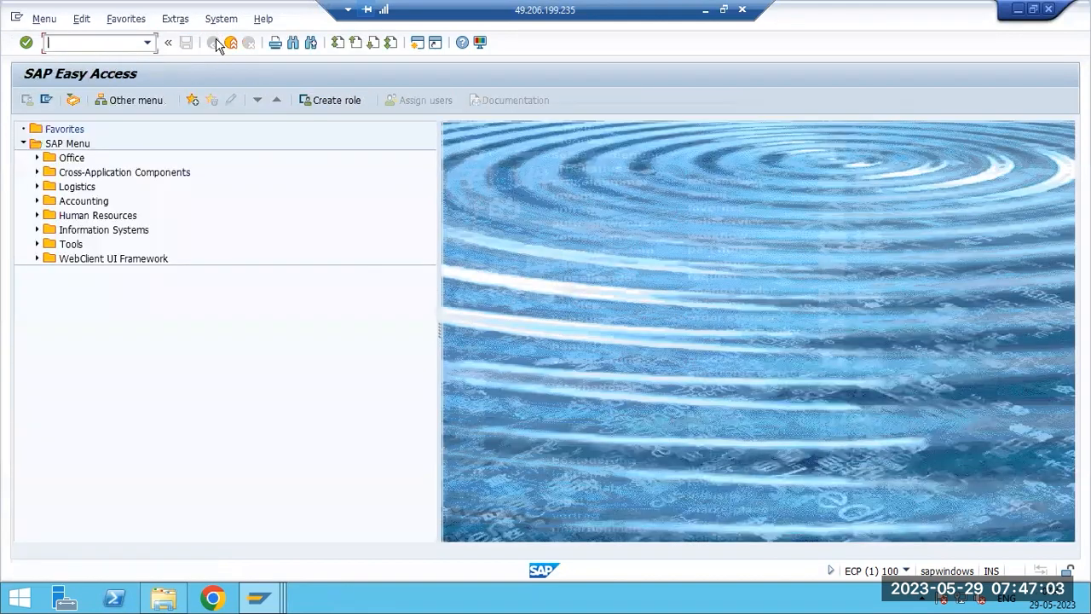
pyautogui.click(175, 588)
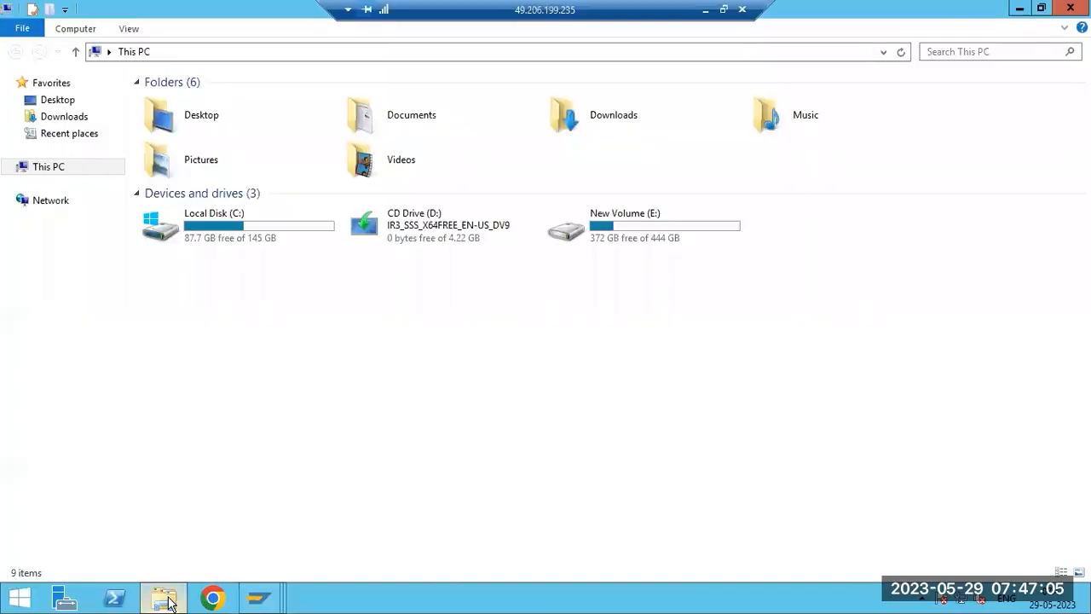
pyautogui.doubleClick(620, 250)
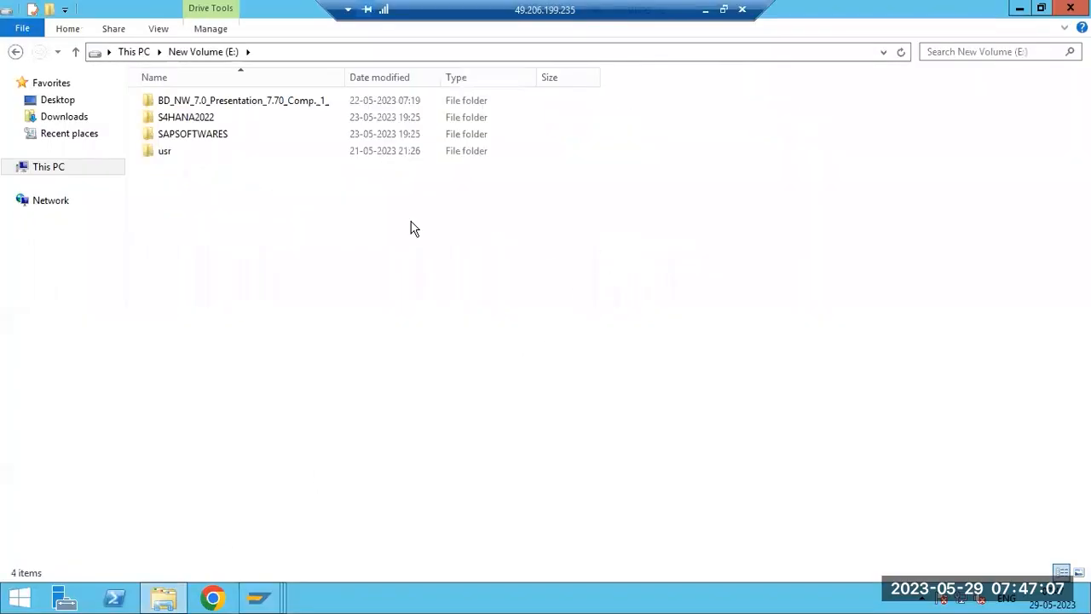
pyautogui.doubleClick(182, 156)
pyautogui.doubleClick(174, 109)
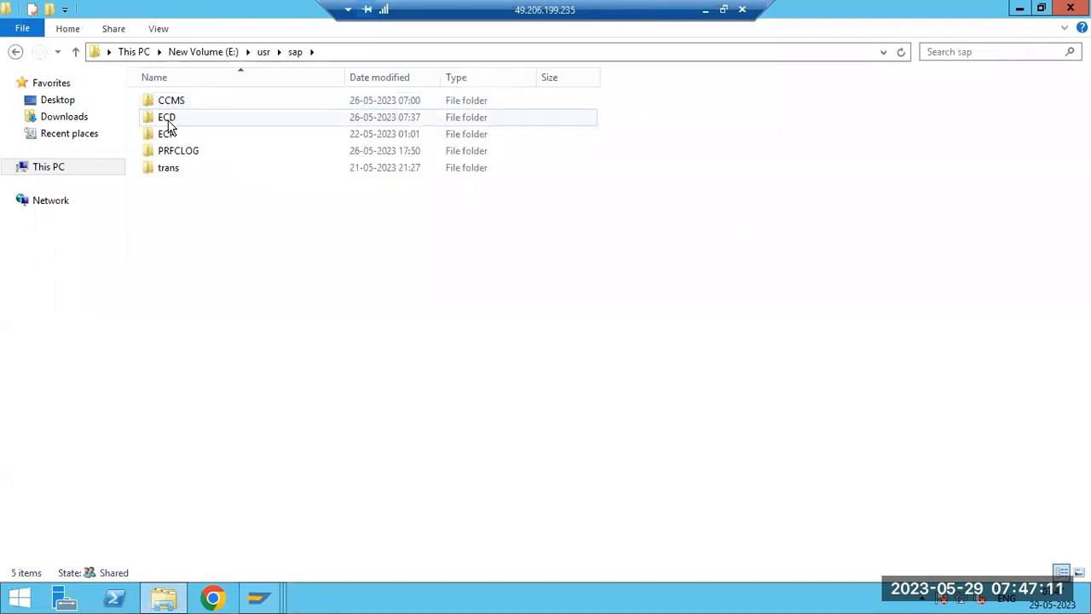
pyautogui.doubleClick(173, 119)
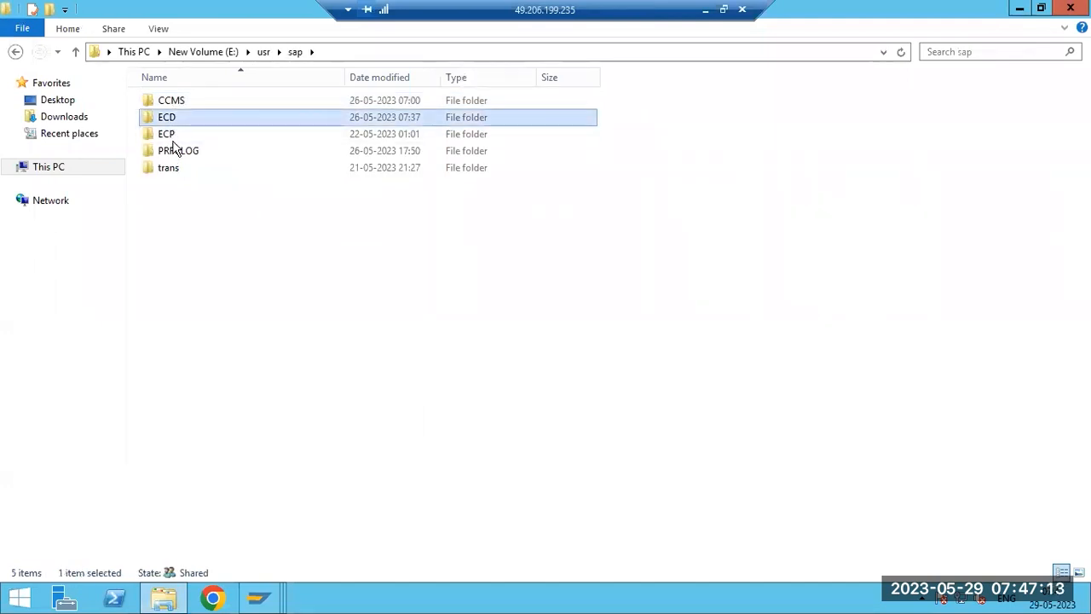
pyautogui.doubleClick(178, 106)
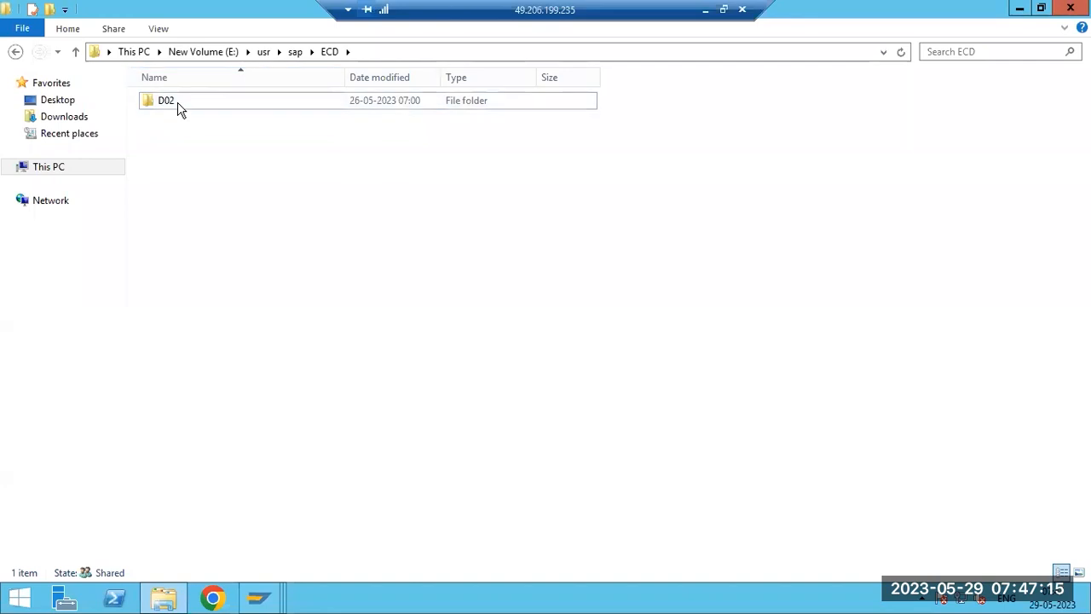
pyautogui.doubleClick(179, 106)
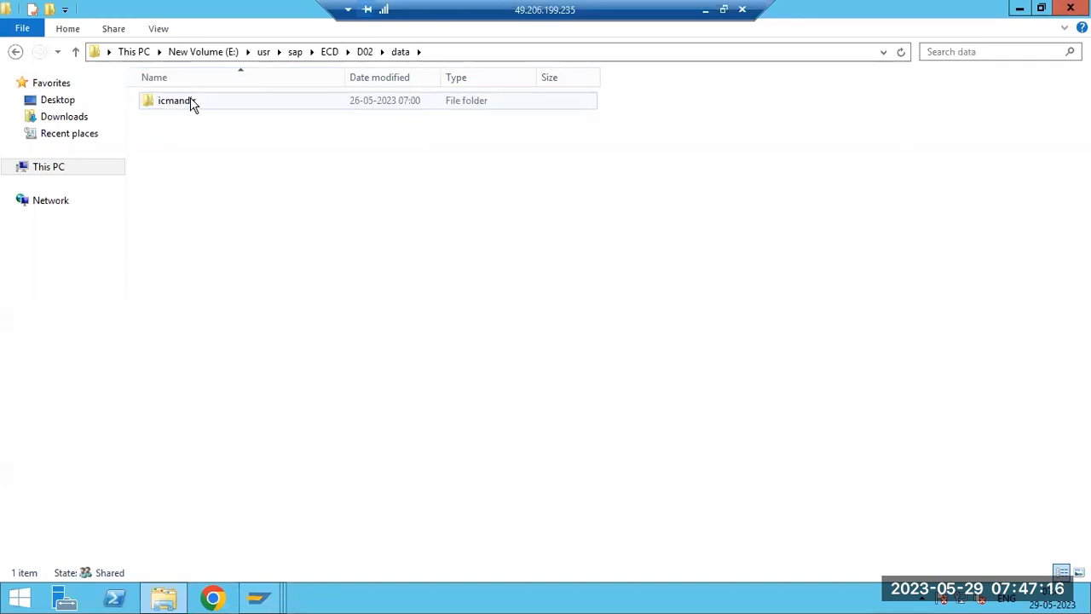
# - Go back to E:\usr\sap, try to delete the ECD folder, and minimize the remote desktop window
pyautogui.click(330, 51)
pyautogui.click(295, 51)
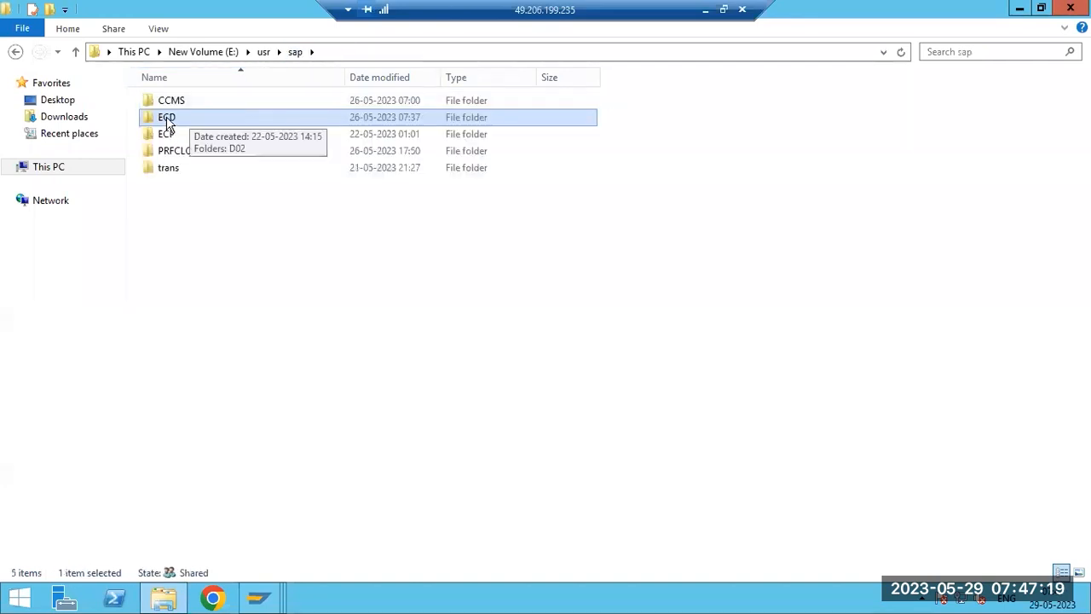
pyautogui.rightClick(166, 123)
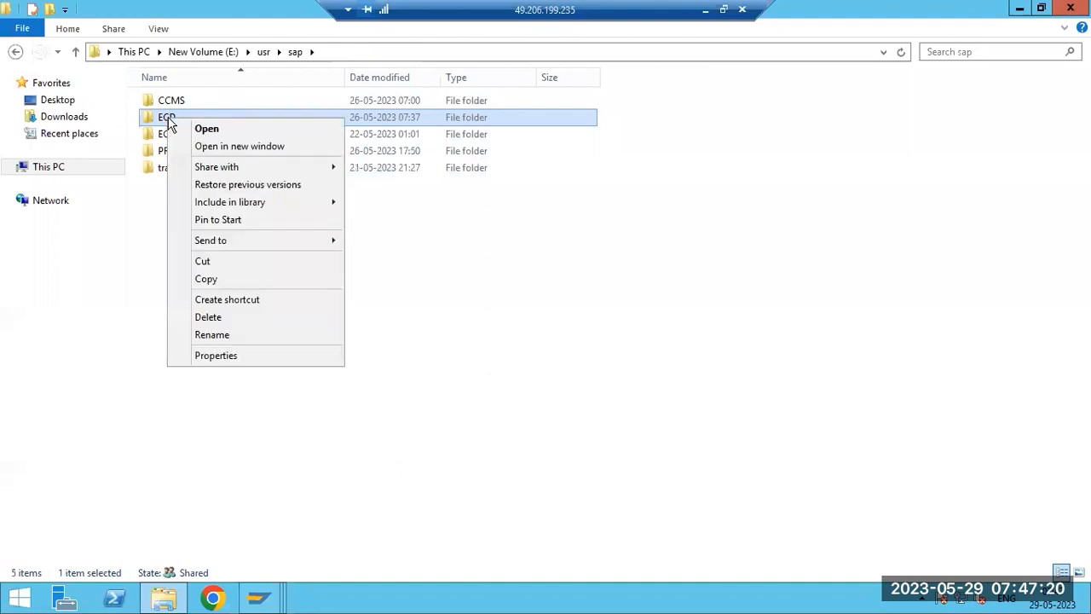
pyautogui.click(207, 317)
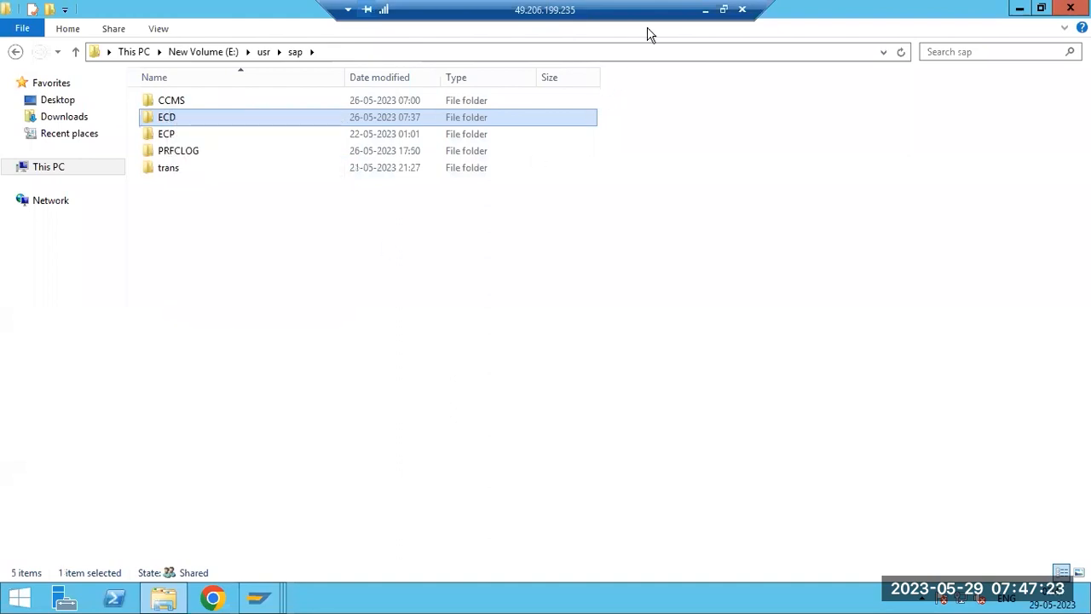
pyautogui.click(705, 10)
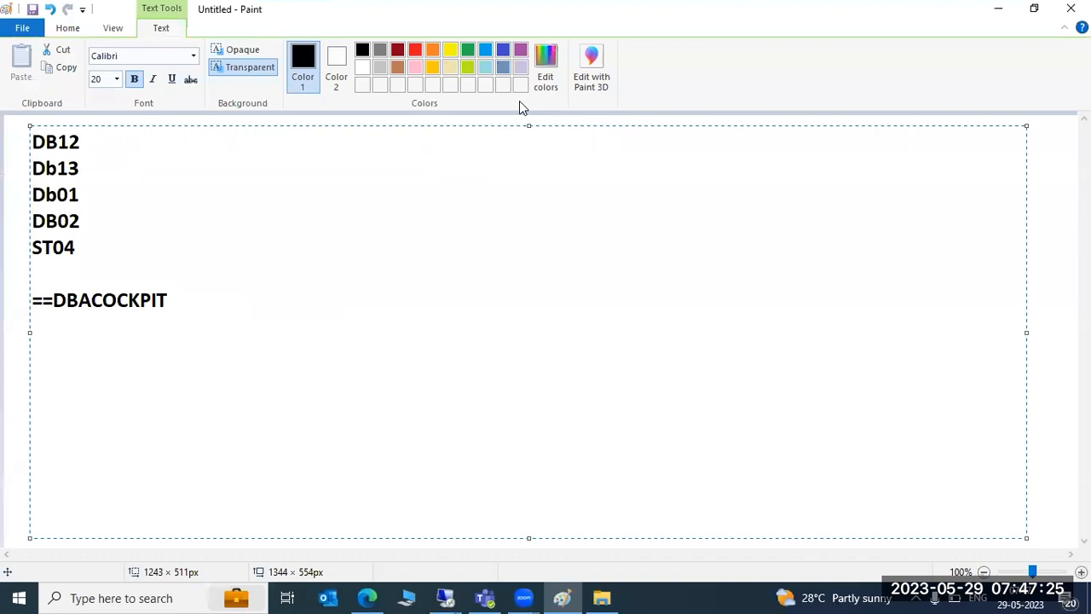